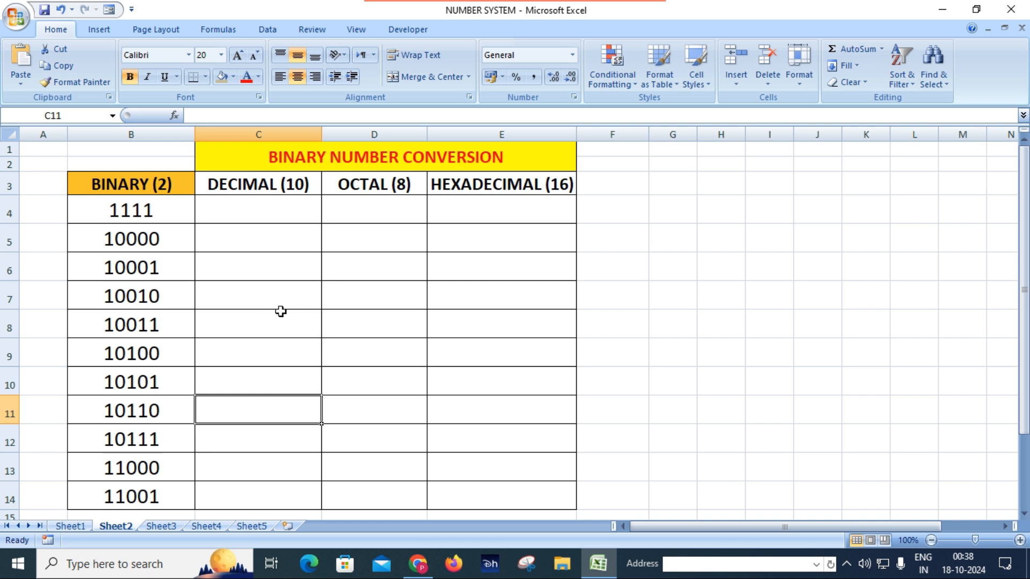
# Step: Look through the Engineering function list for the number-system conversion functions, from the BIN2 entries to the OCT2 entries
pyautogui.click(226, 31)
pyautogui.click(358, 88)
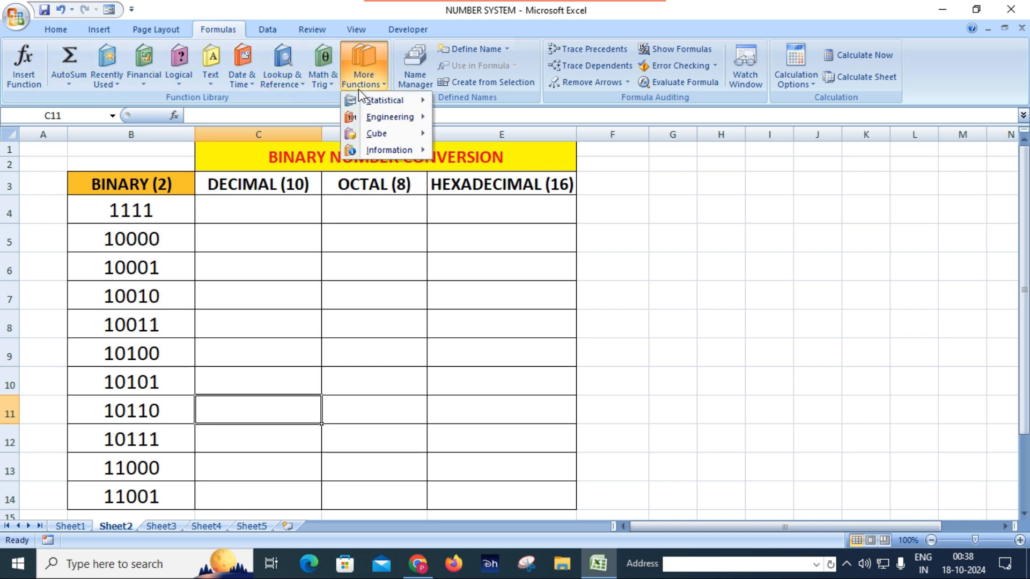
pyautogui.moveTo(380, 122)
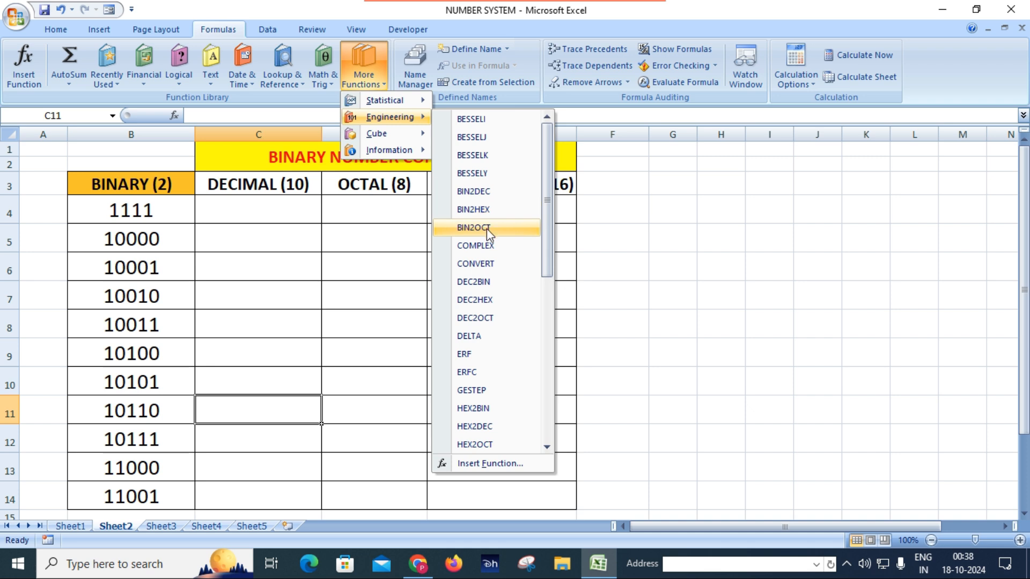
pyautogui.scroll(-3, 505, 249)
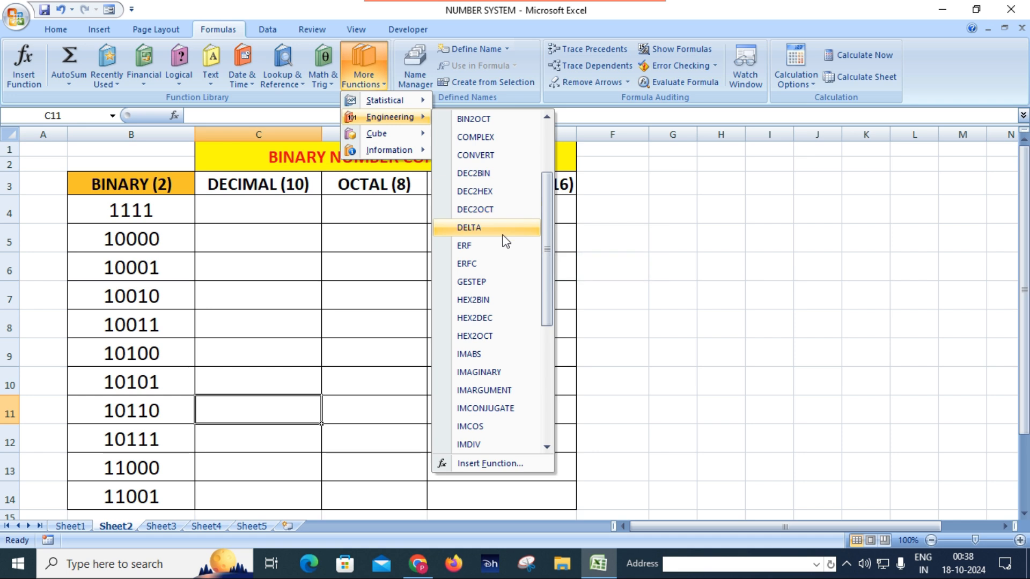
pyautogui.scroll(-2, 504, 239)
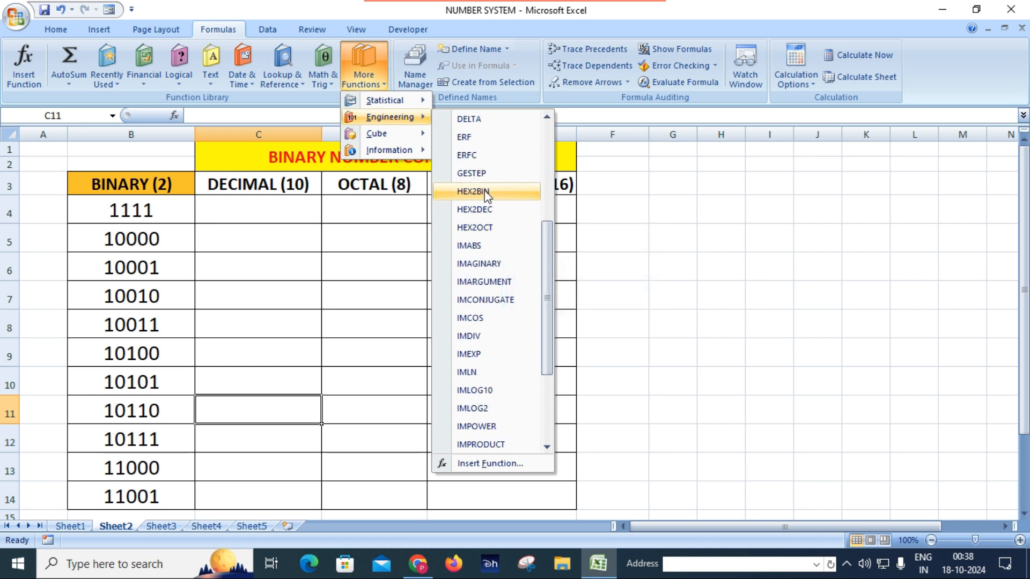
pyautogui.scroll(-3, 512, 271)
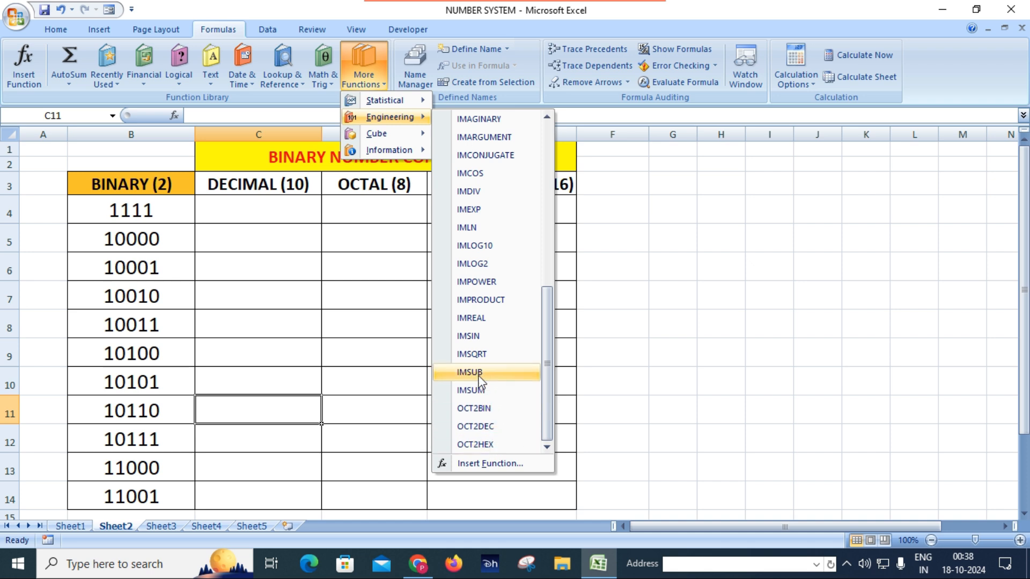
pyautogui.click(358, 210)
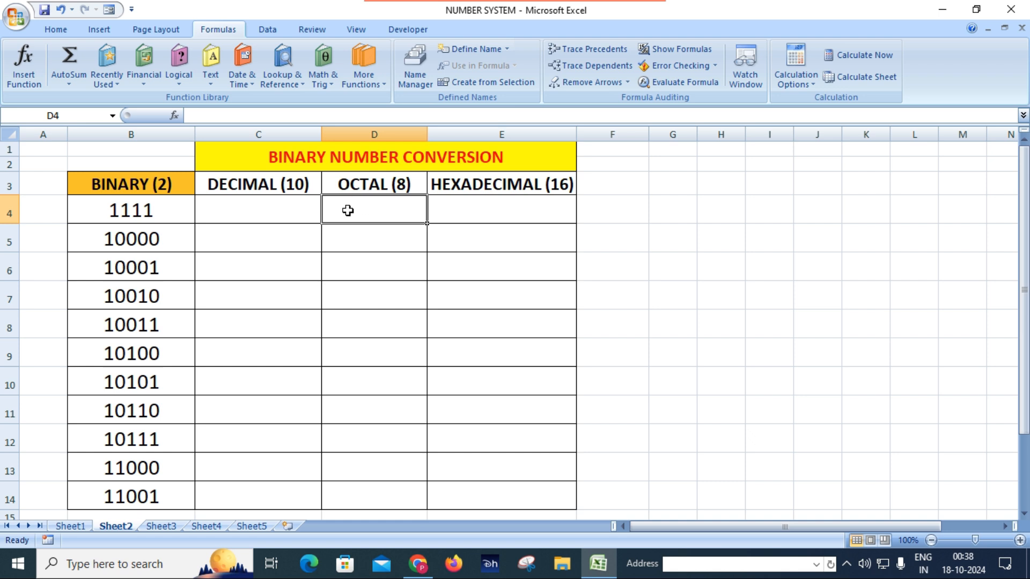
# Step: Review the binary numbers in B4:B14 that serve as the source values for the conversion table
pyautogui.click(290, 210)
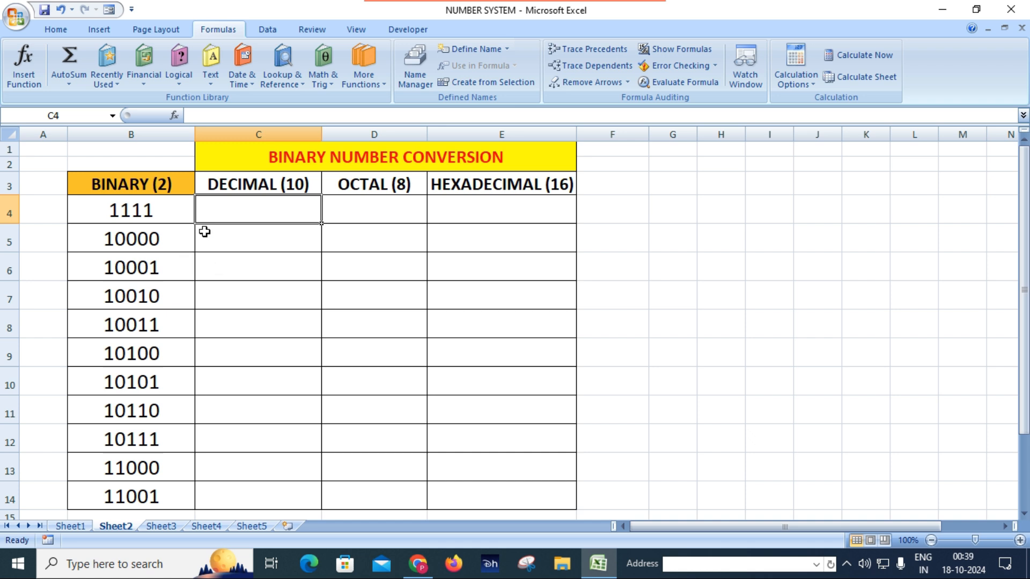
pyautogui.click(149, 214)
pyautogui.click(146, 240)
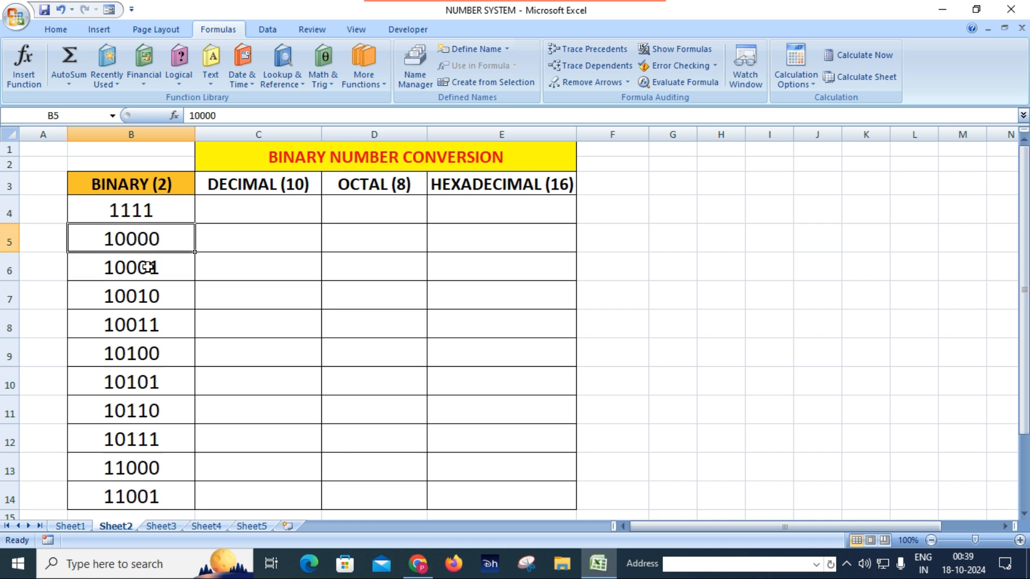
pyautogui.click(150, 270)
pyautogui.click(159, 301)
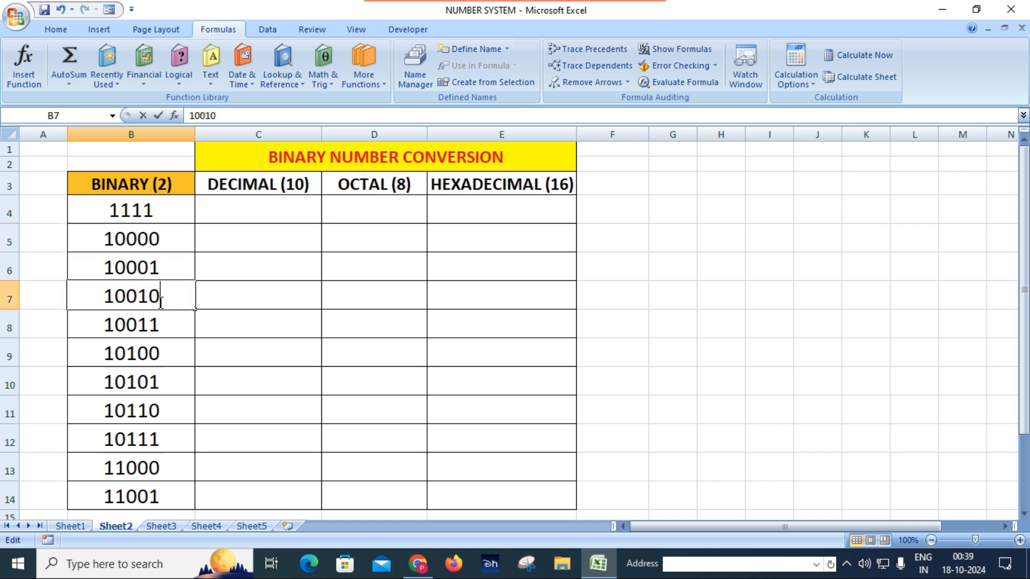
pyautogui.click(161, 347)
pyautogui.click(165, 387)
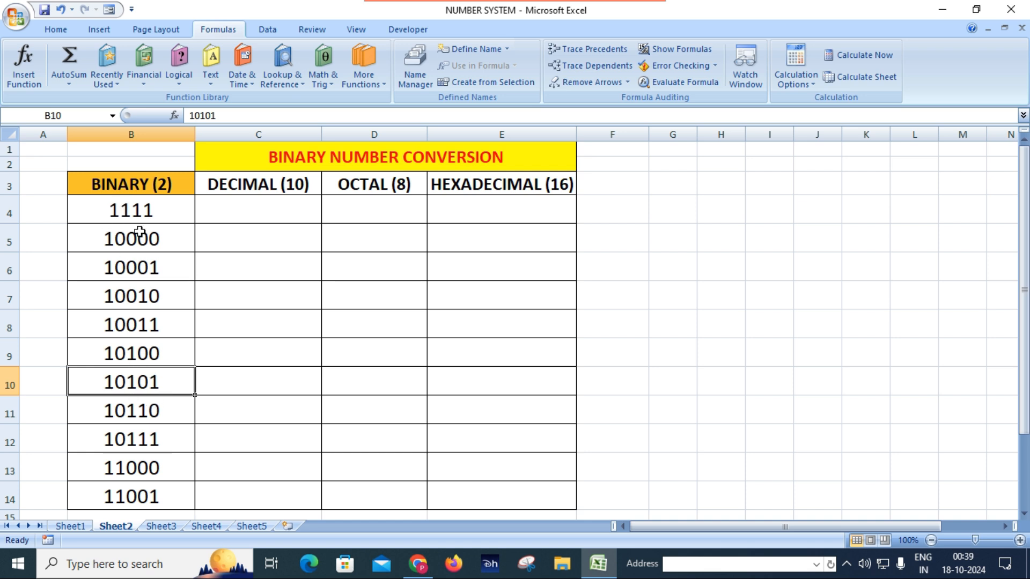
pyautogui.scroll(-2, 163, 377)
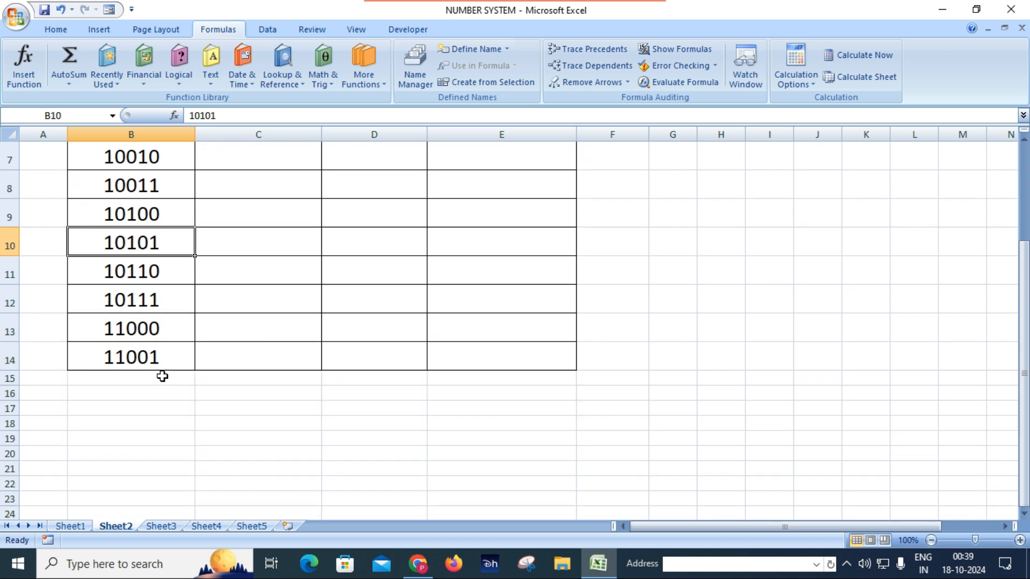
pyautogui.scroll(2, 163, 376)
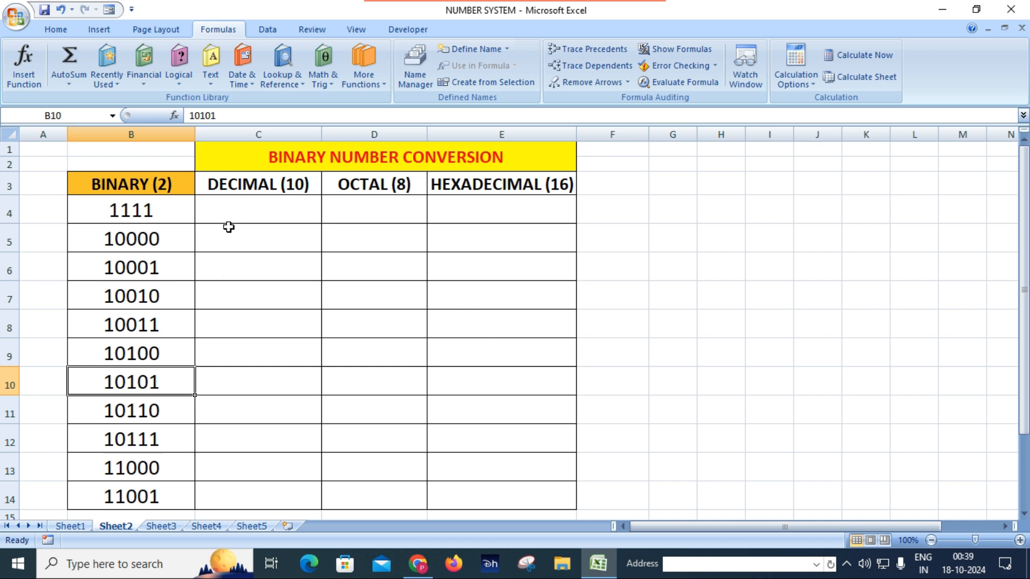
pyautogui.click(157, 242)
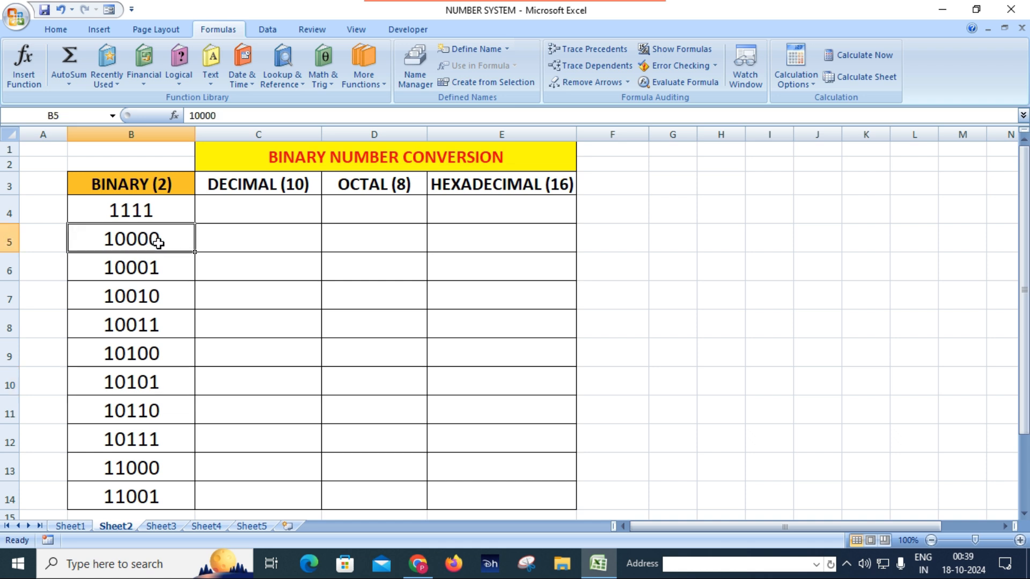
pyautogui.click(157, 220)
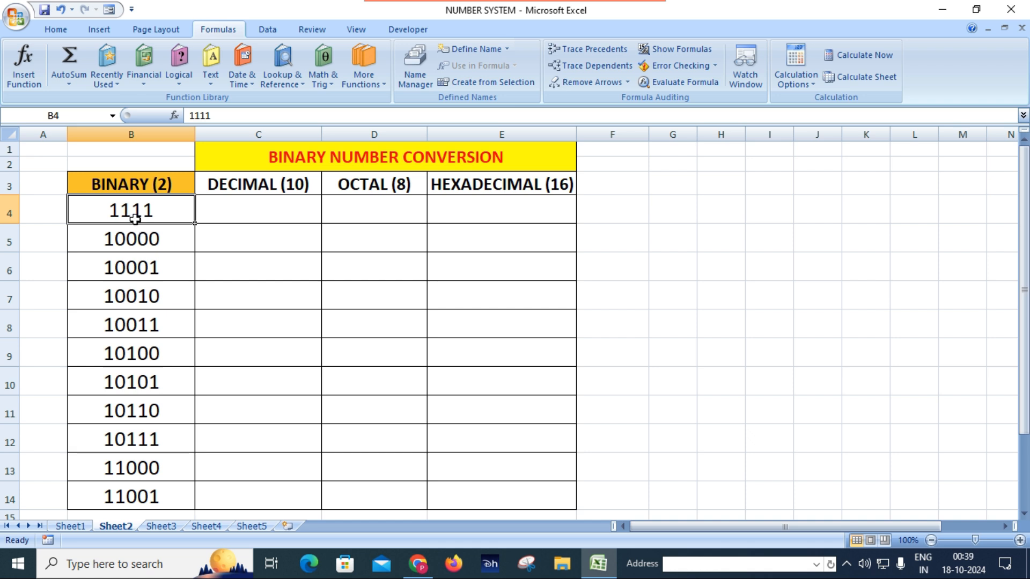
pyautogui.click(152, 244)
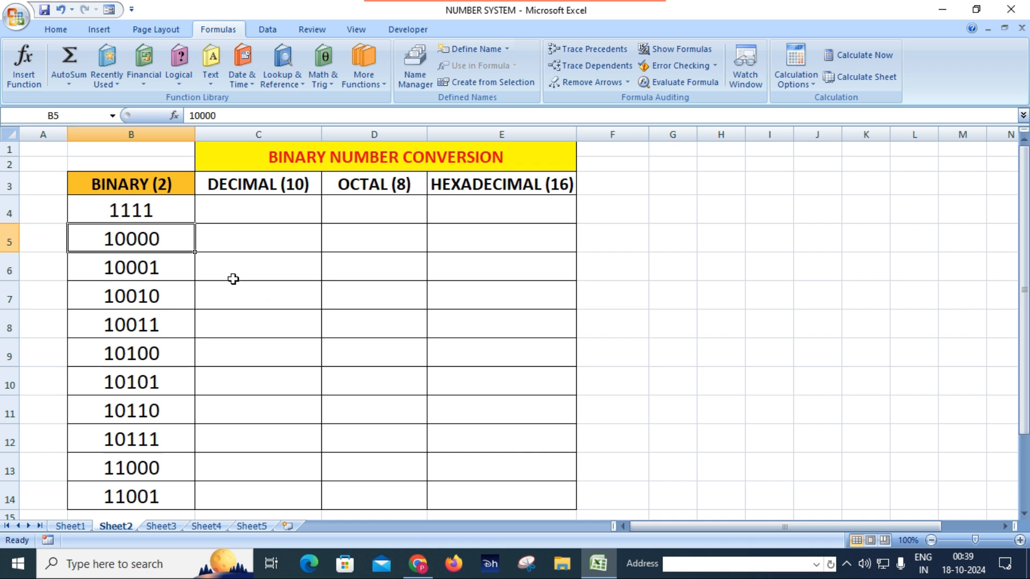
pyautogui.click(149, 214)
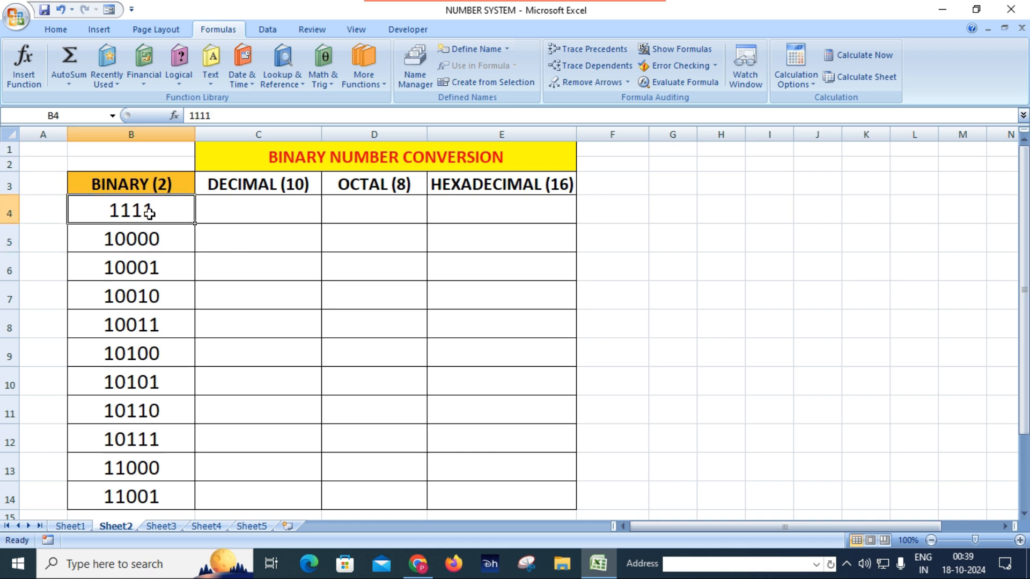
# Step: Enter the formula =BIN2DEC(B4) in cell C4 to convert the first binary number to decimal
pyautogui.click(246, 208)
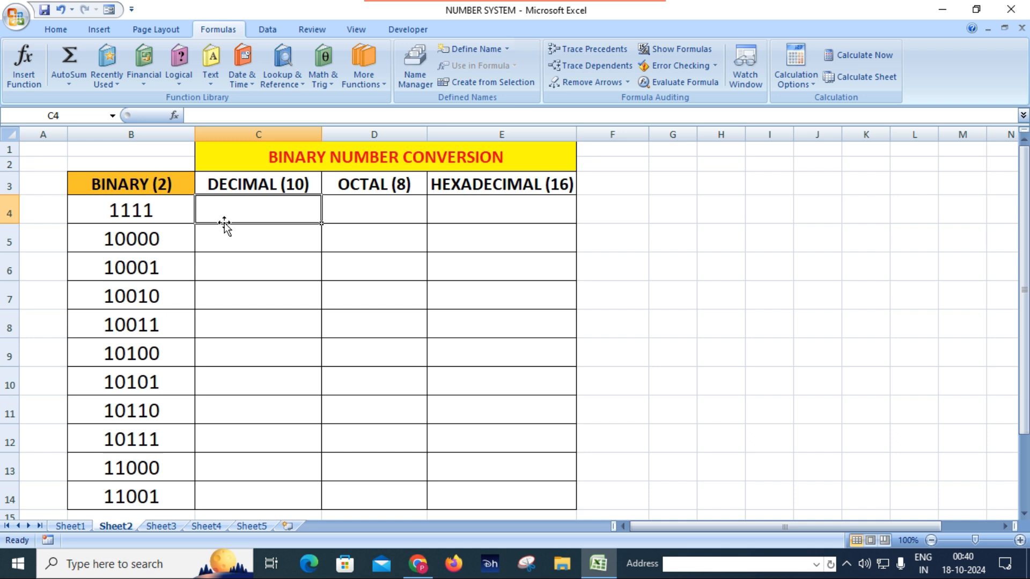
pyautogui.write('=')
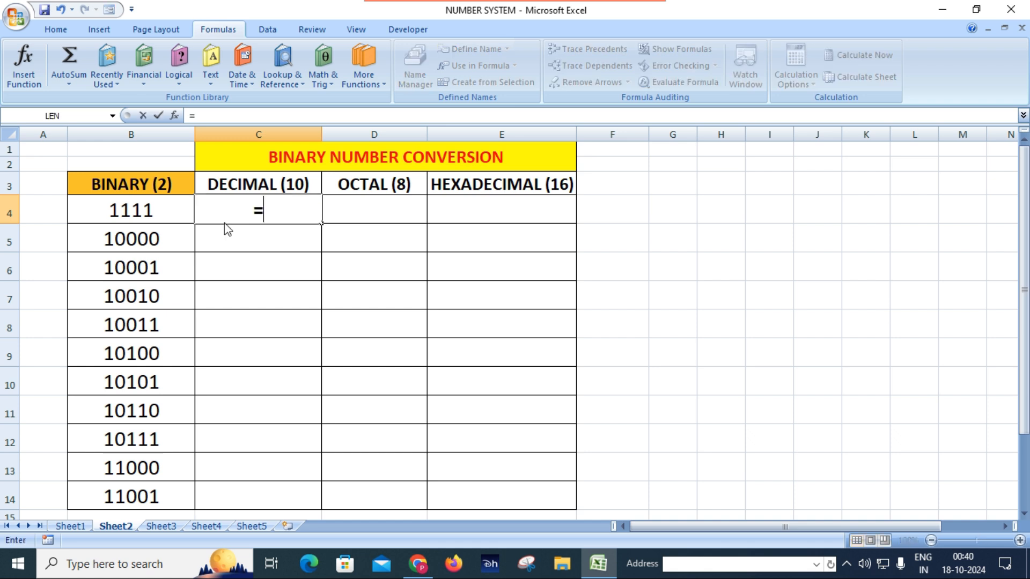
pyautogui.write('bi')
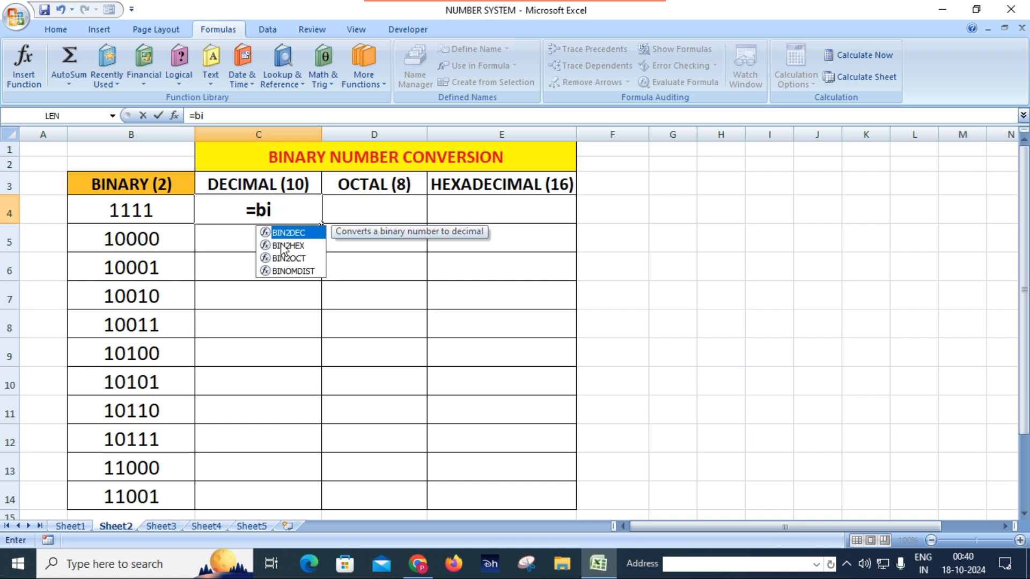
pyautogui.doubleClick(299, 234)
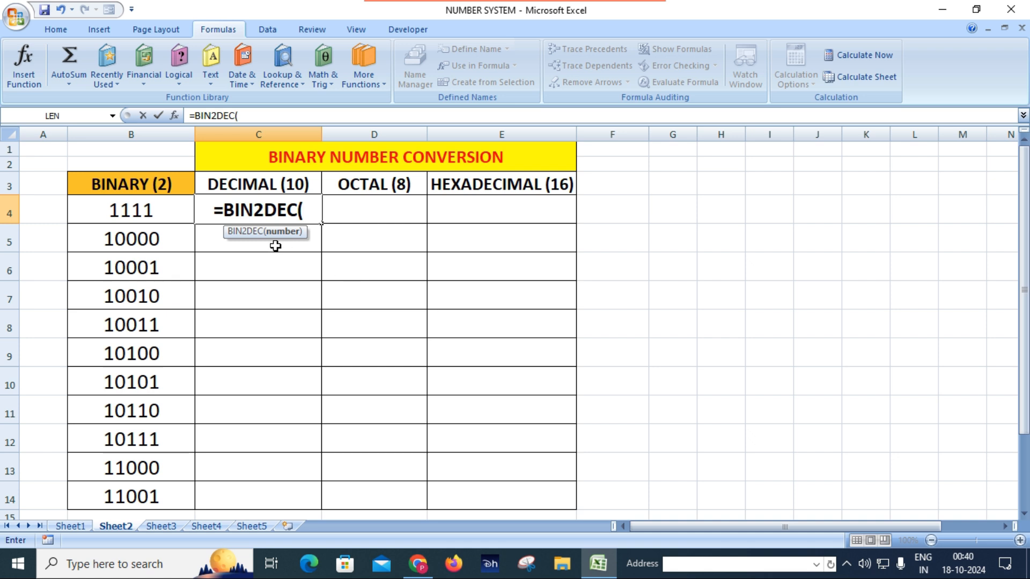
pyautogui.click(143, 211)
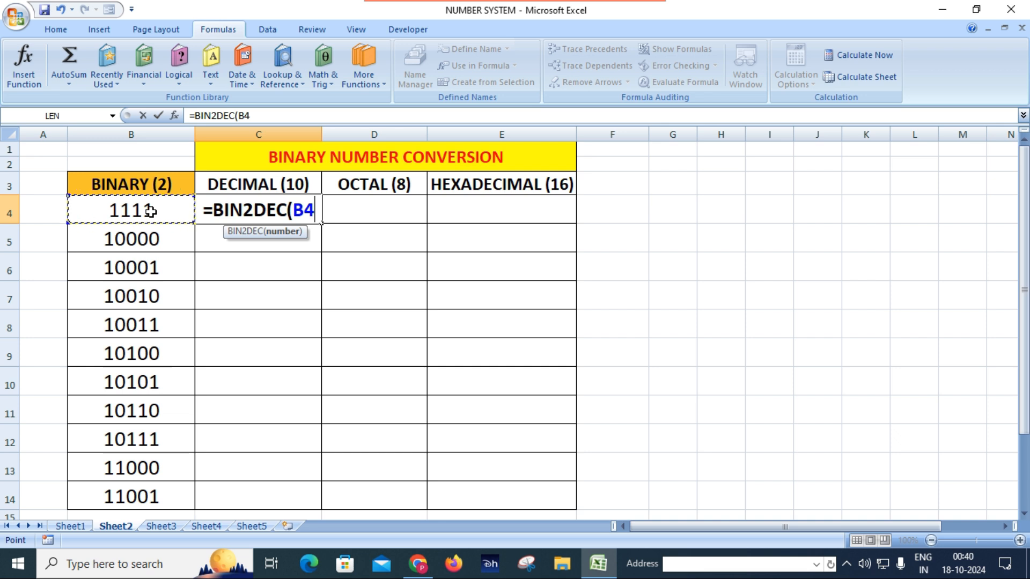
pyautogui.write(')')
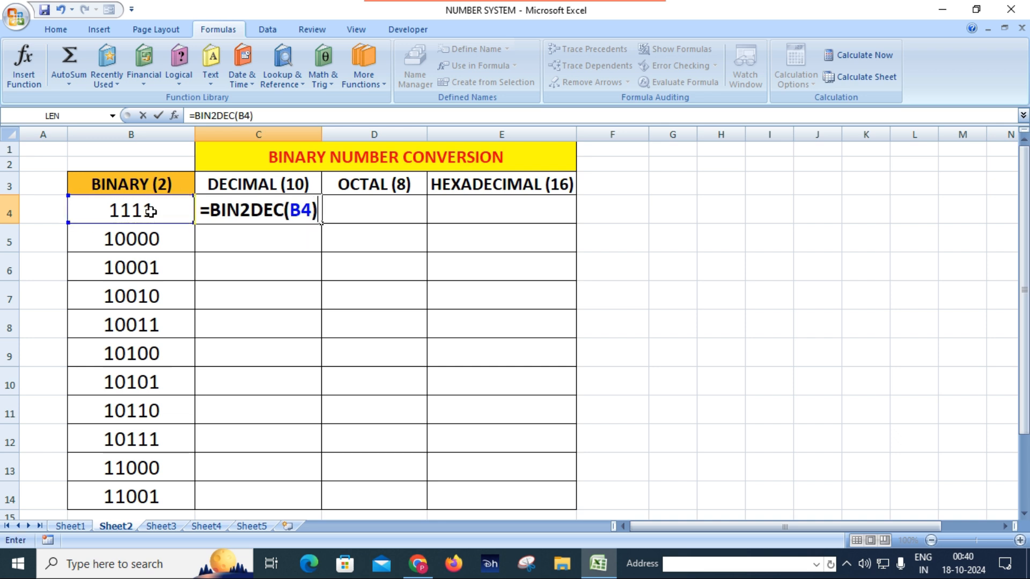
pyautogui.press('Return')
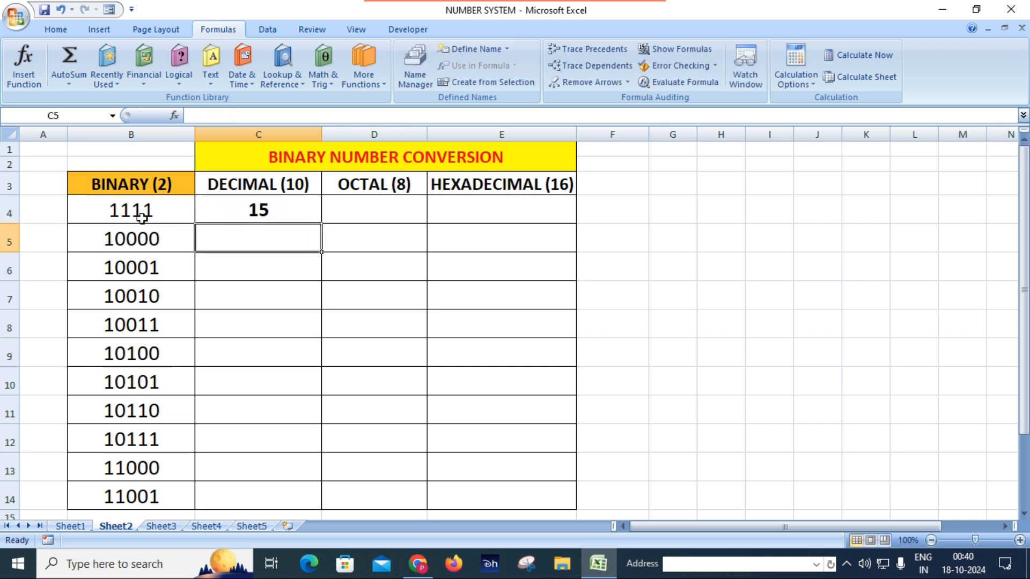
# Step: Fill the BIN2DEC formula from C4 down through C14 to complete the decimal column
pyautogui.click(143, 210)
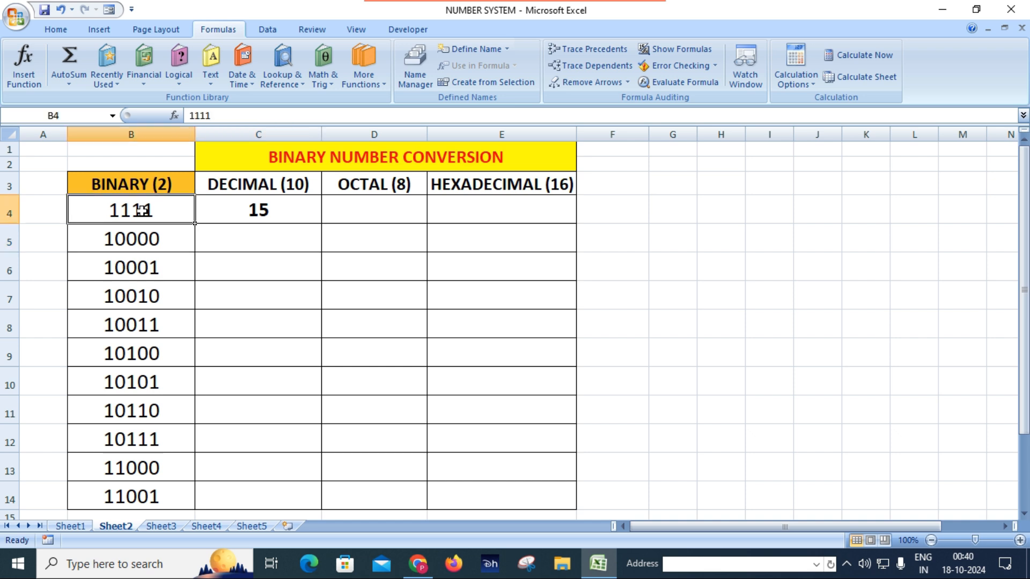
pyautogui.click(294, 215)
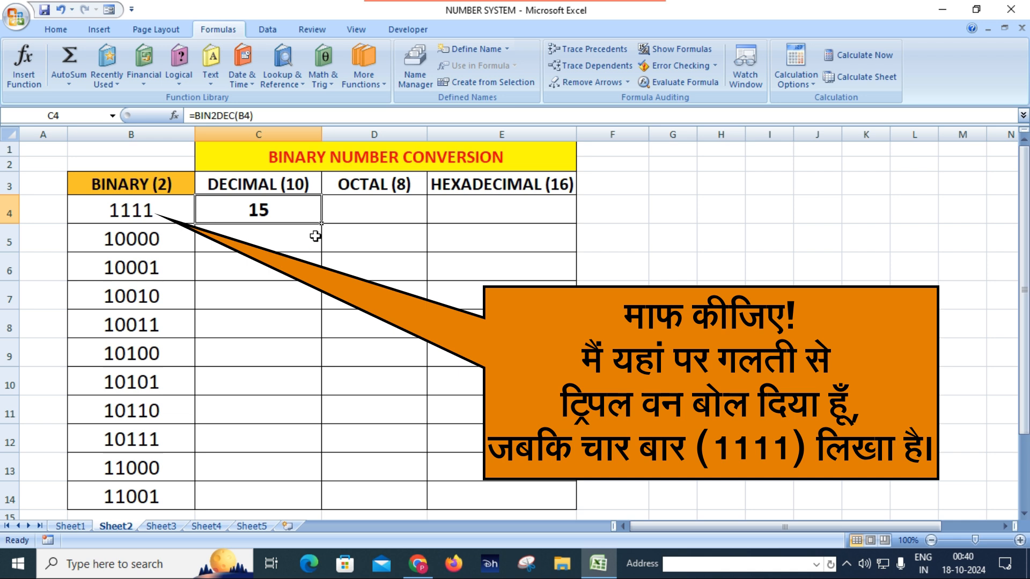
pyautogui.moveTo(321, 224); pyautogui.dragTo(333, 504)
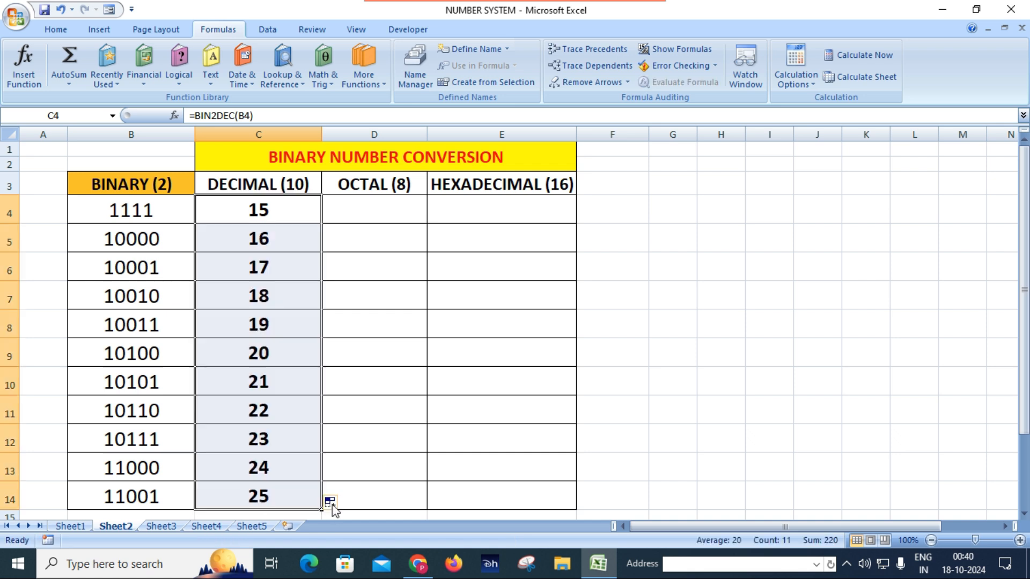
# Step: Check the converted values and BIN2DEC formulas in the decimal column from C4 to C9
pyautogui.click(286, 305)
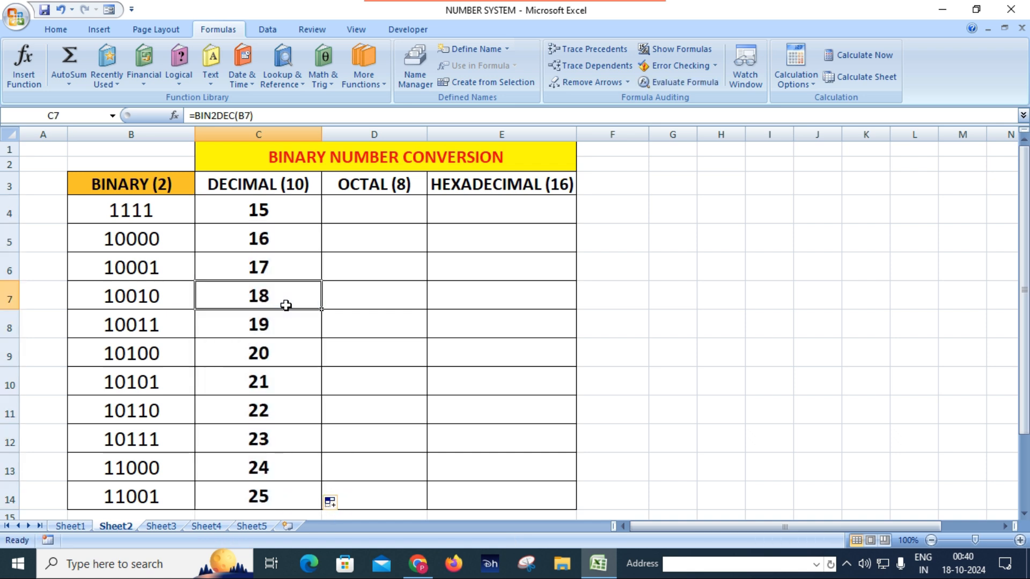
pyautogui.click(271, 211)
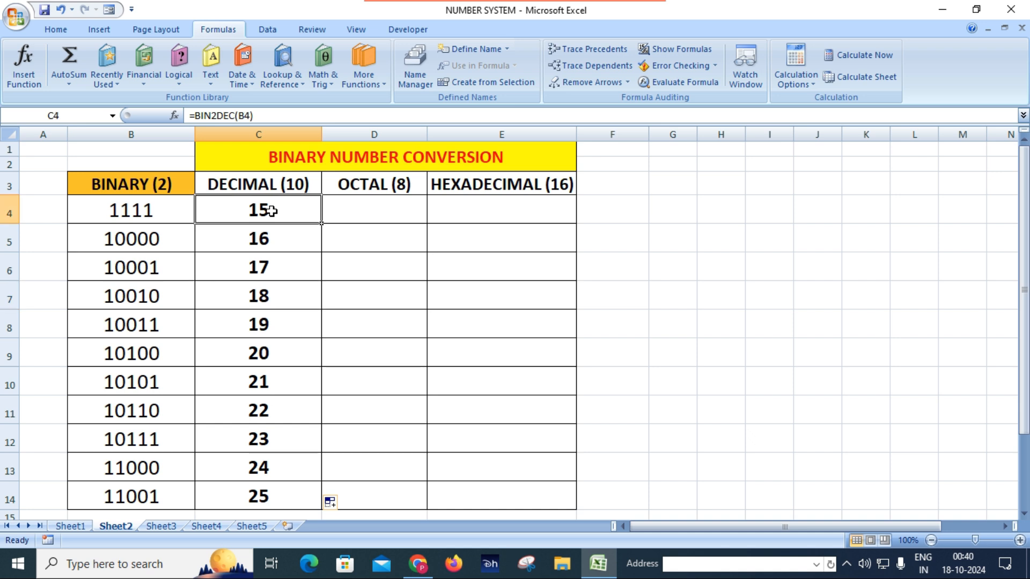
pyautogui.click(276, 240)
pyautogui.click(277, 271)
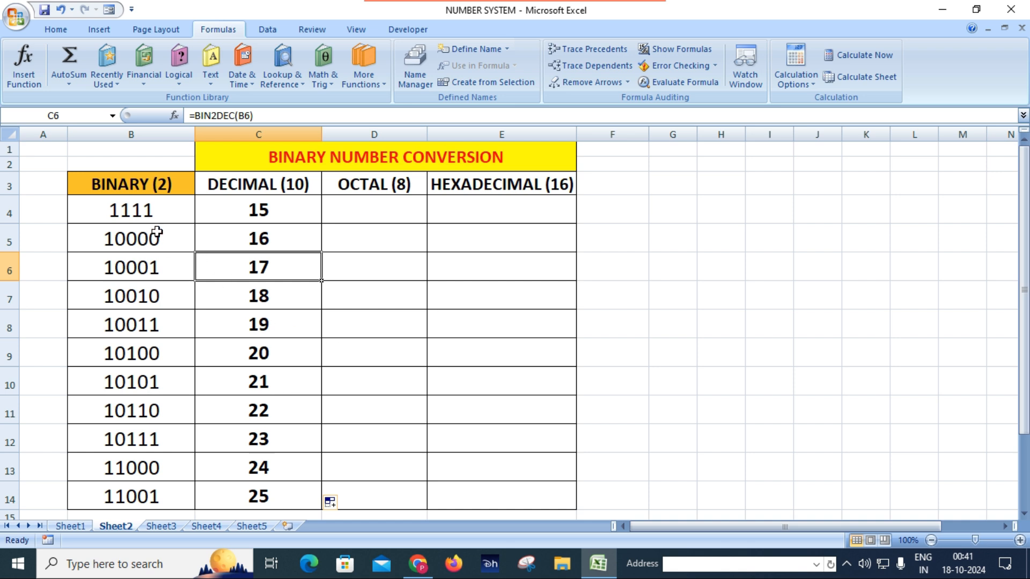
pyautogui.doubleClick(265, 209)
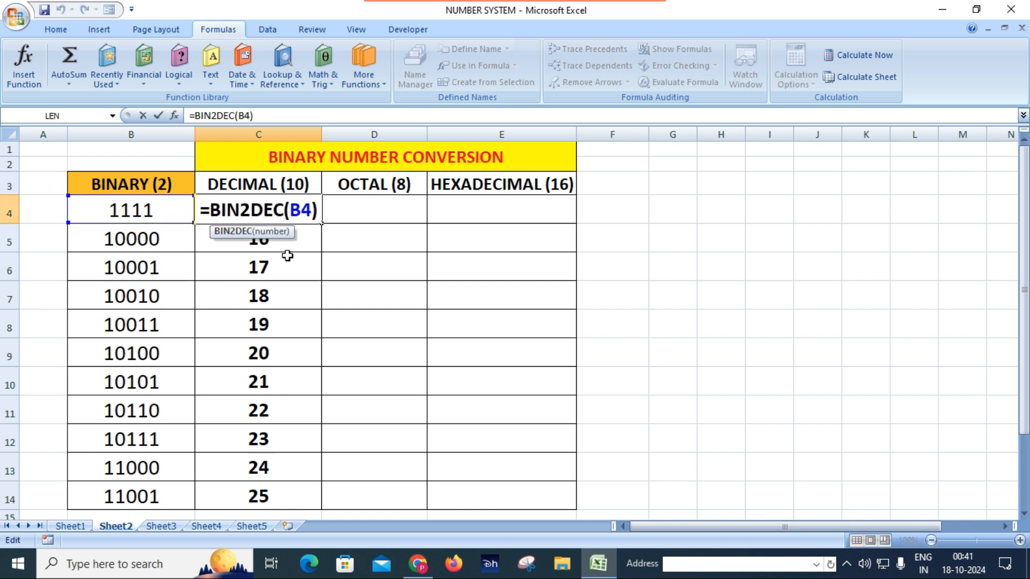
pyautogui.click(289, 256)
pyautogui.click(278, 294)
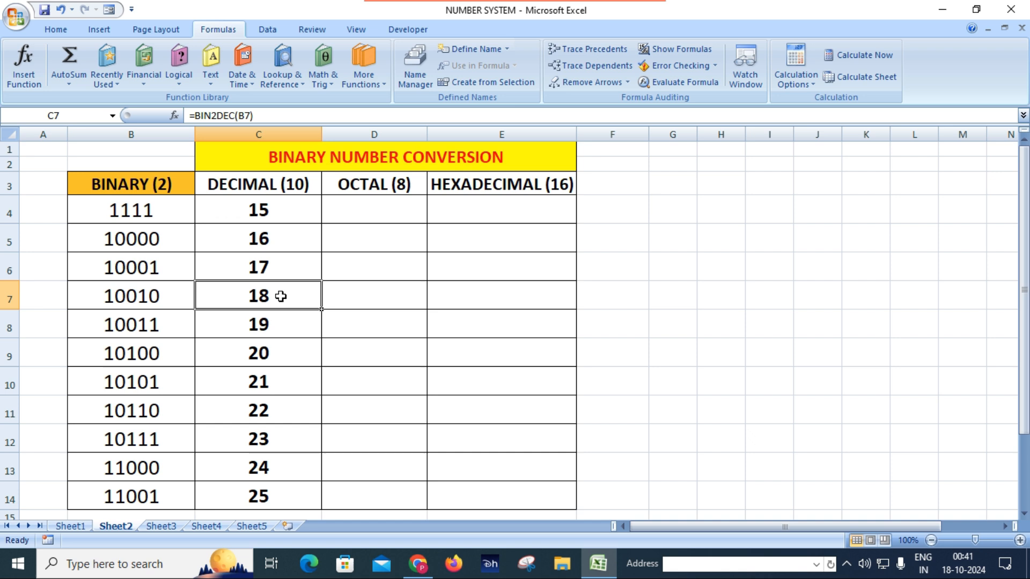
pyautogui.click(283, 328)
pyautogui.click(289, 351)
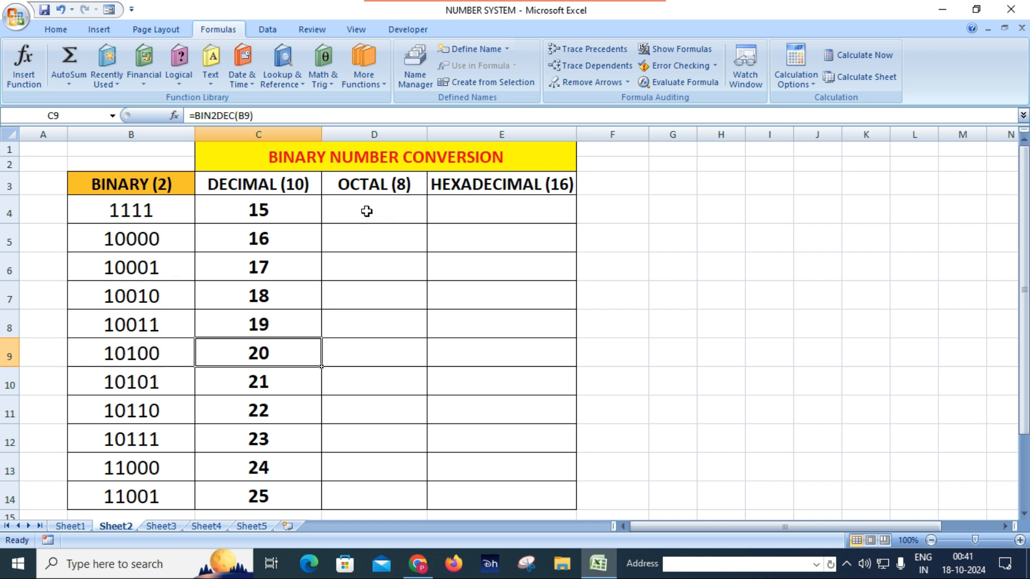
# Step: Enter the formula =BIN2OCT(B4) in cell D4 to convert the first binary number to octal
pyautogui.click(141, 215)
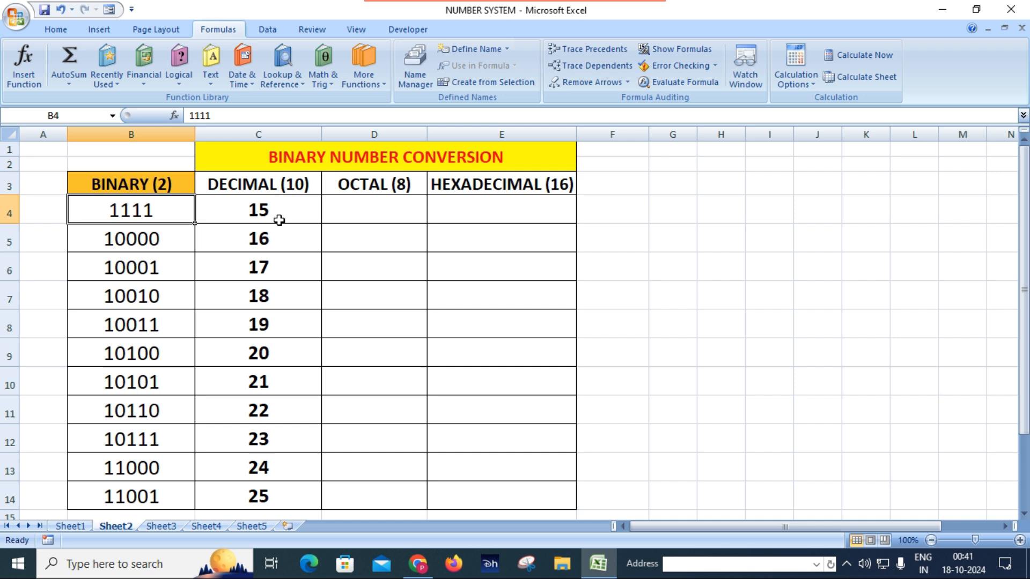
pyautogui.click(375, 213)
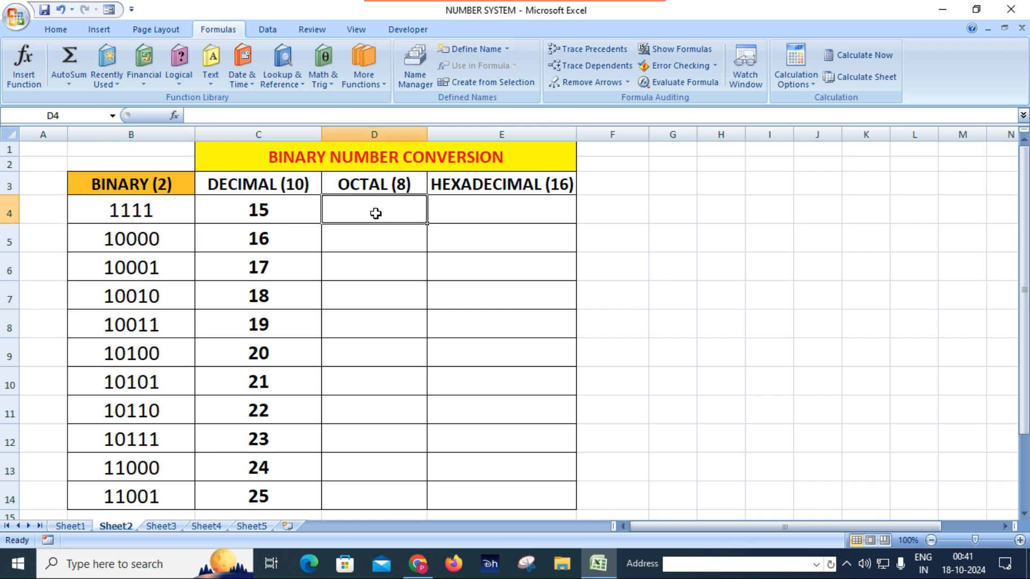
pyautogui.write('=')
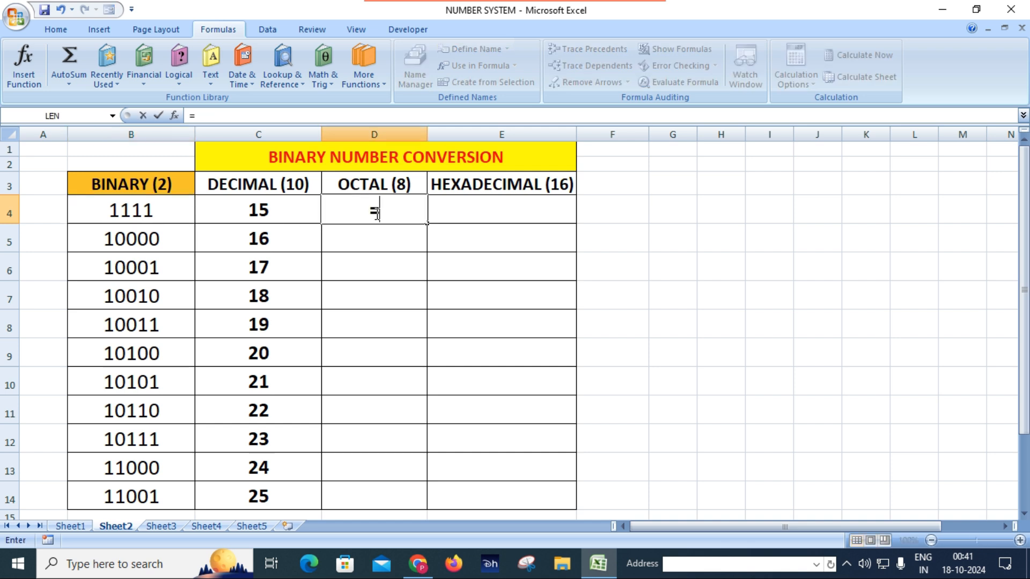
pyautogui.write('oct')
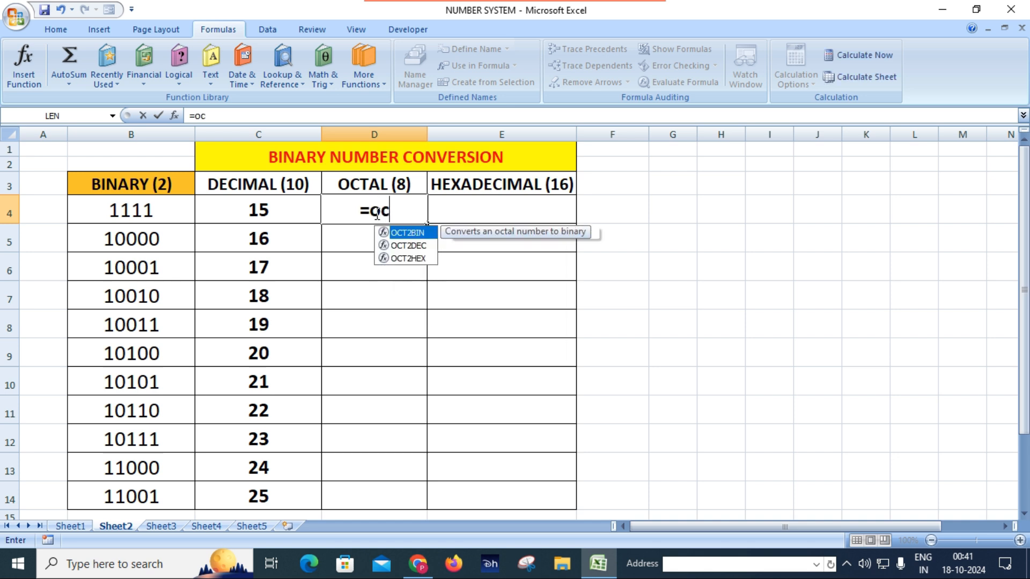
pyautogui.press('BackSpace')
pyautogui.press('BackSpace')
pyautogui.press('BackSpace')
pyautogui.write('bin')
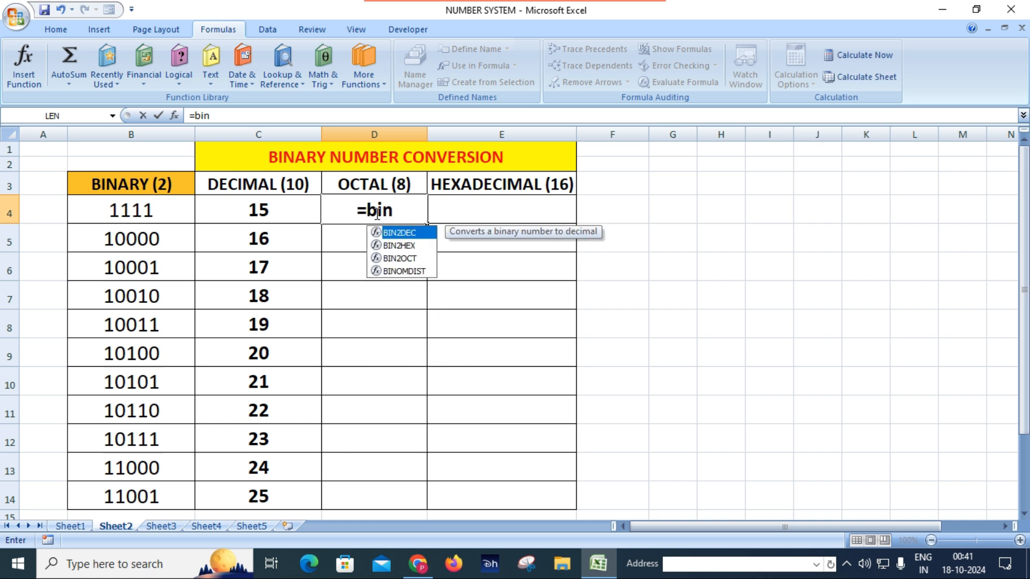
pyautogui.press('Down')
pyautogui.press('Down')
pyautogui.press('Tab')
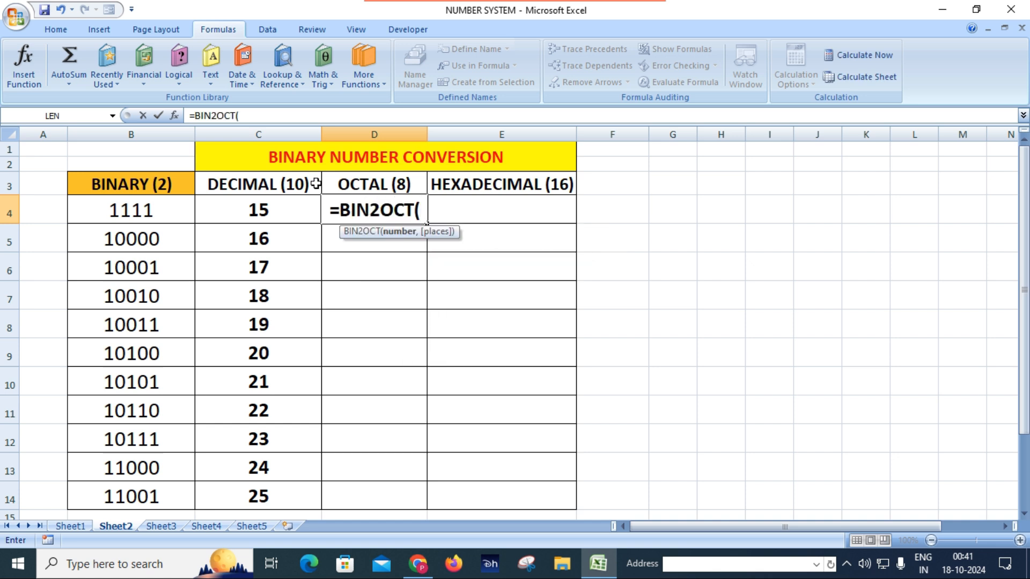
pyautogui.click(146, 213)
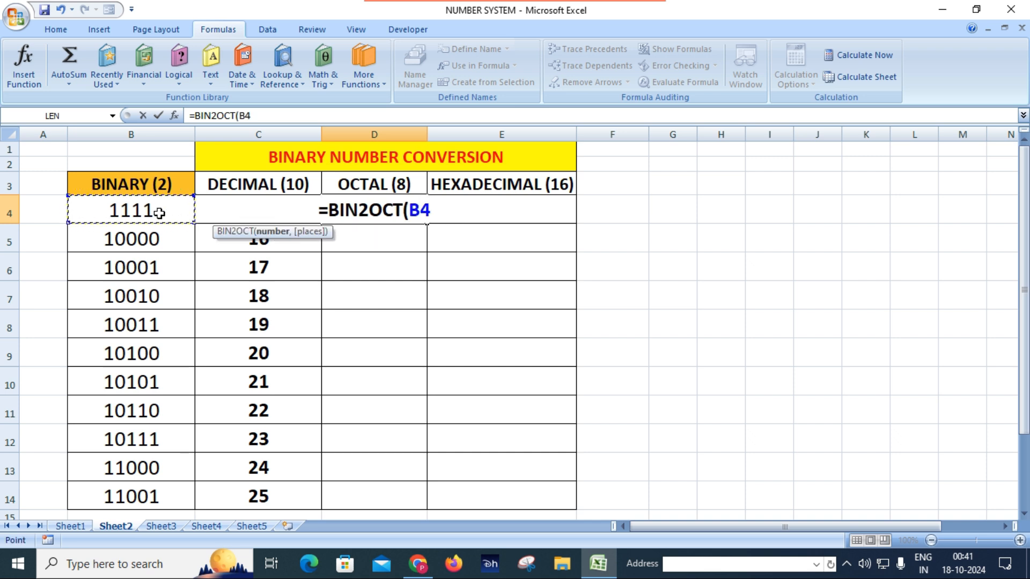
pyautogui.write(')')
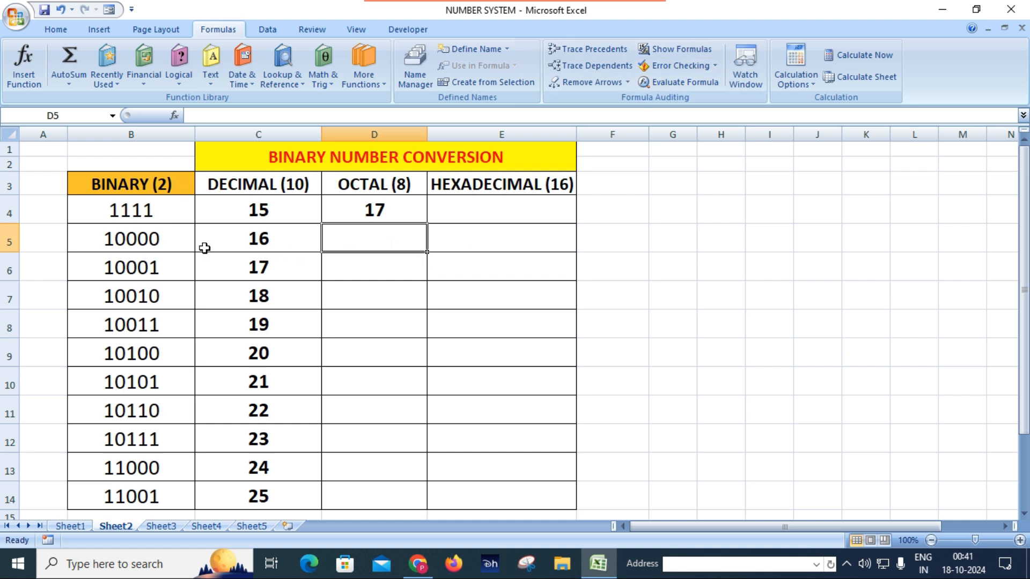
# Step: Fill the BIN2OCT formula from D4 down through D14 to complete the octal column
pyautogui.click(149, 218)
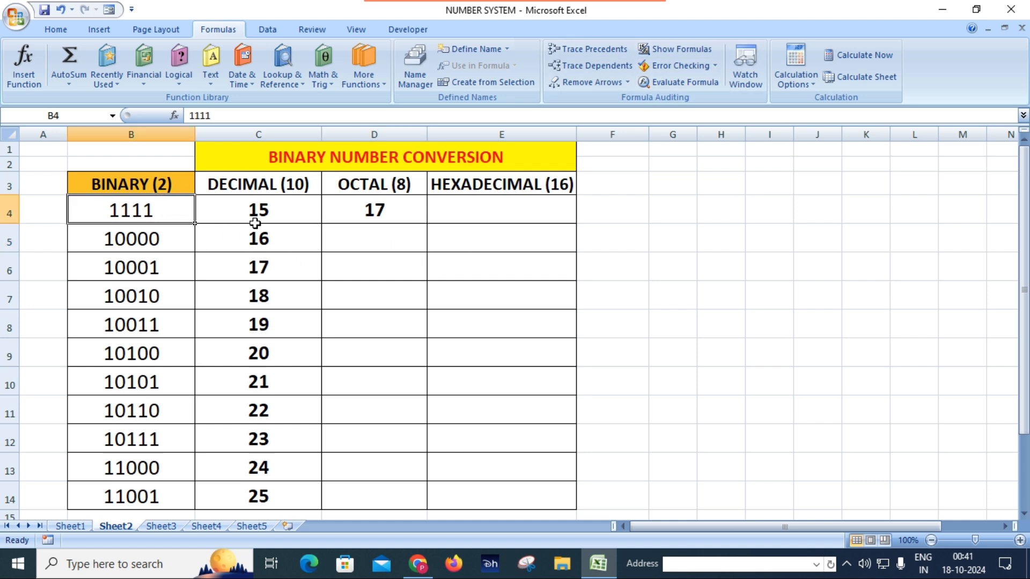
pyautogui.click(355, 212)
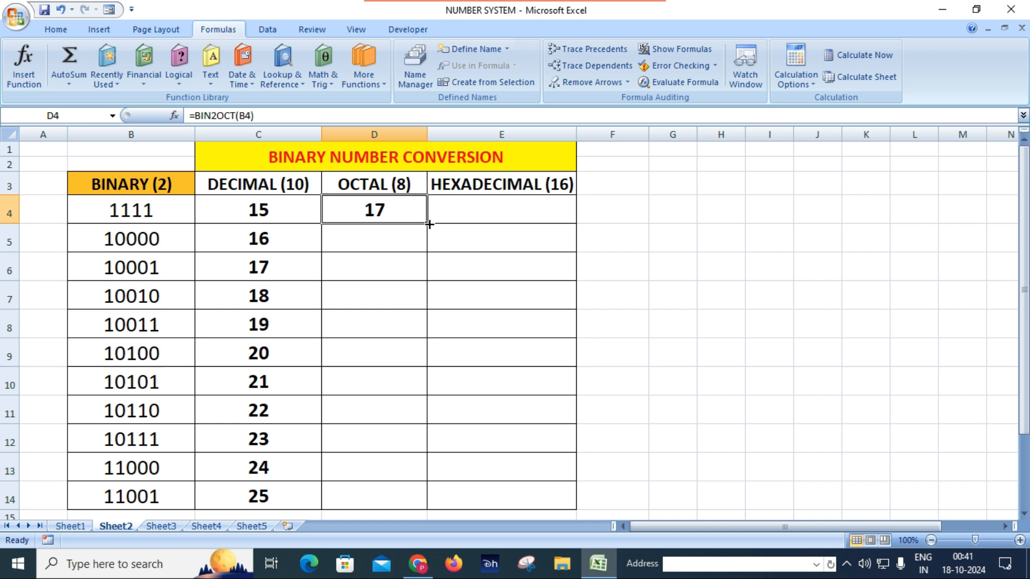
pyautogui.moveTo(429, 224); pyautogui.dragTo(444, 502)
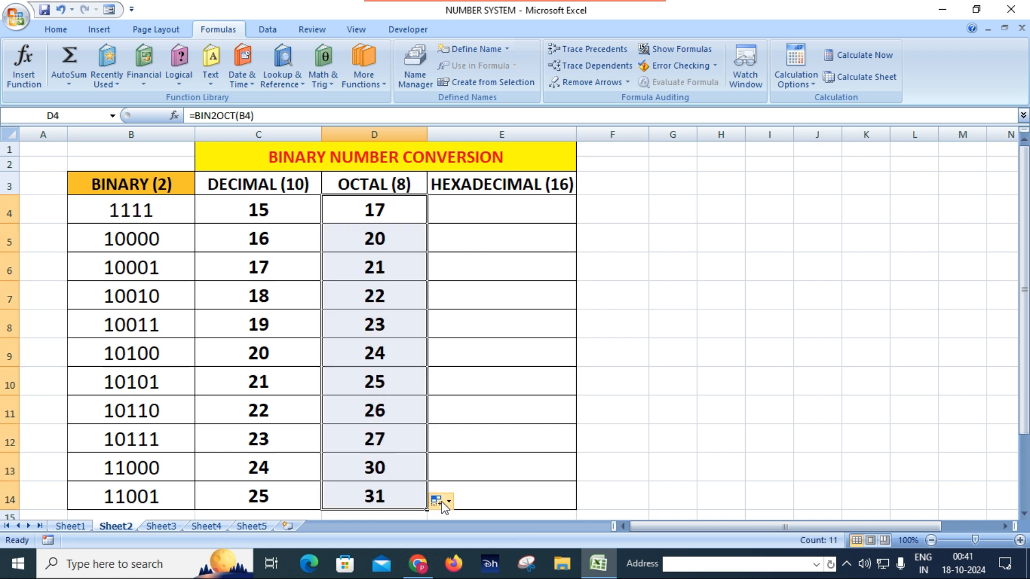
pyautogui.click(405, 443)
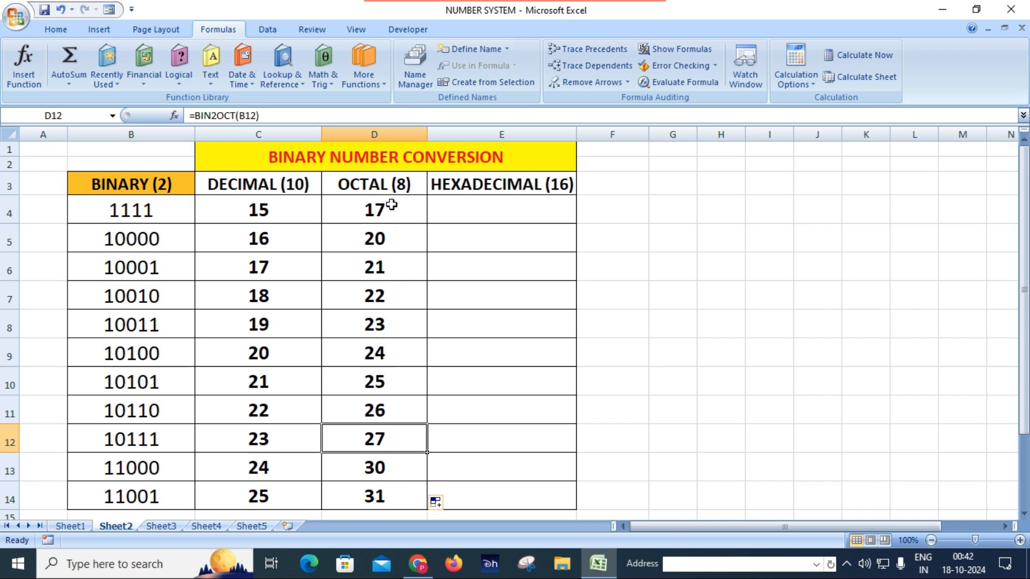
# Step: Inspect the conversion formulas in C4 and D4 and compare them with the source binary number in B4
pyautogui.doubleClick(263, 215)
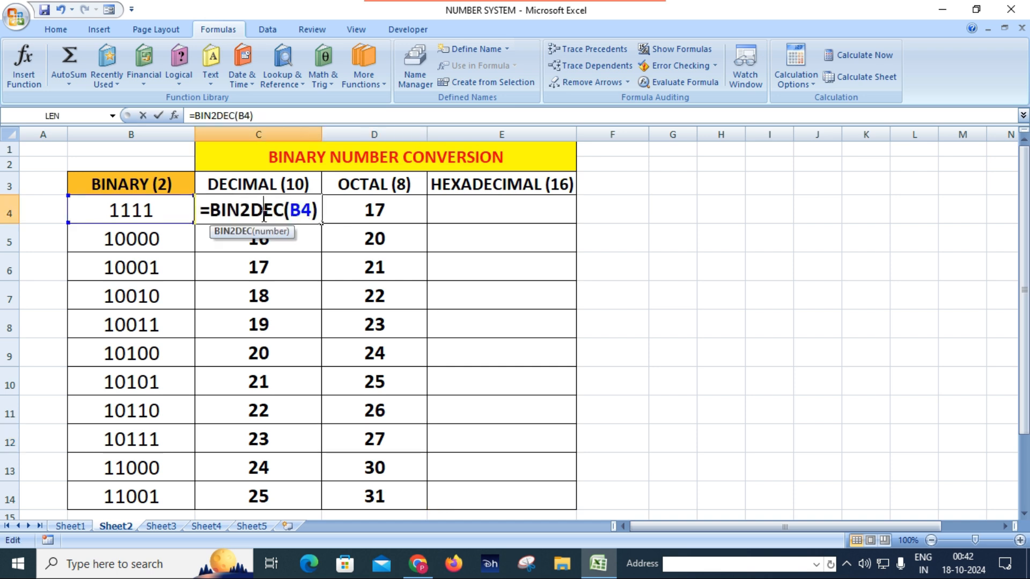
pyautogui.press('Return')
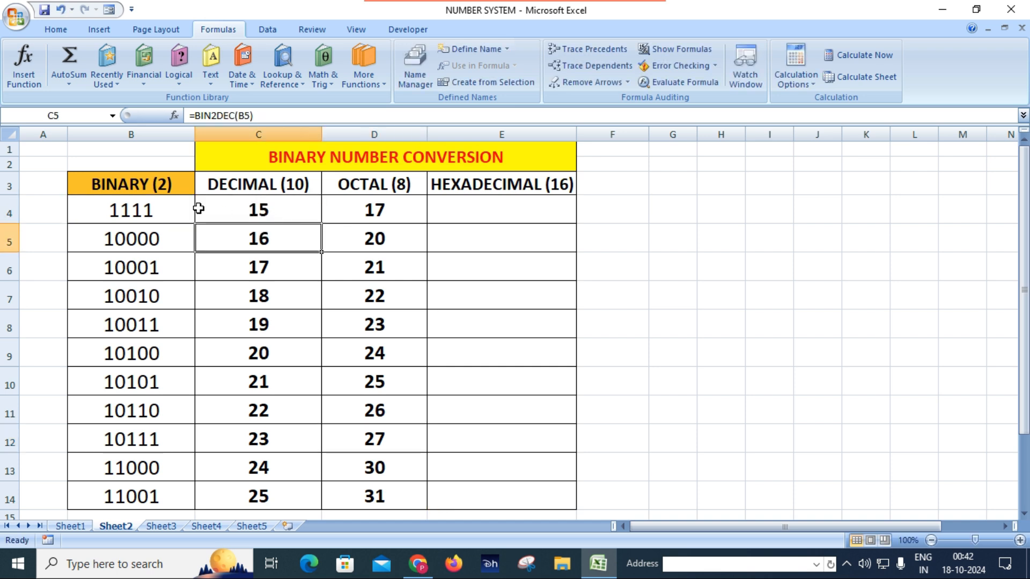
pyautogui.click(167, 214)
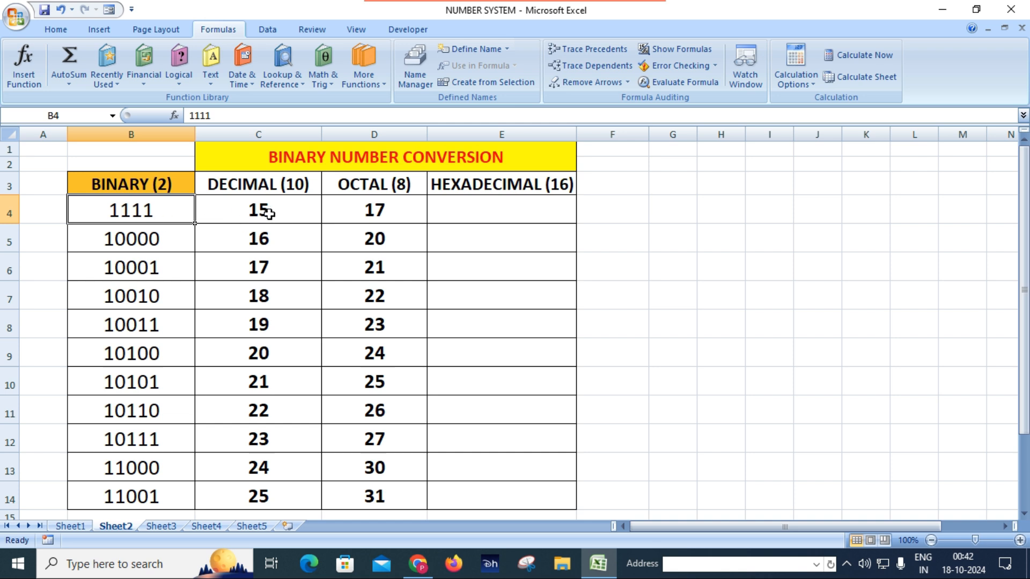
pyautogui.doubleClick(390, 212)
pyautogui.press('Return')
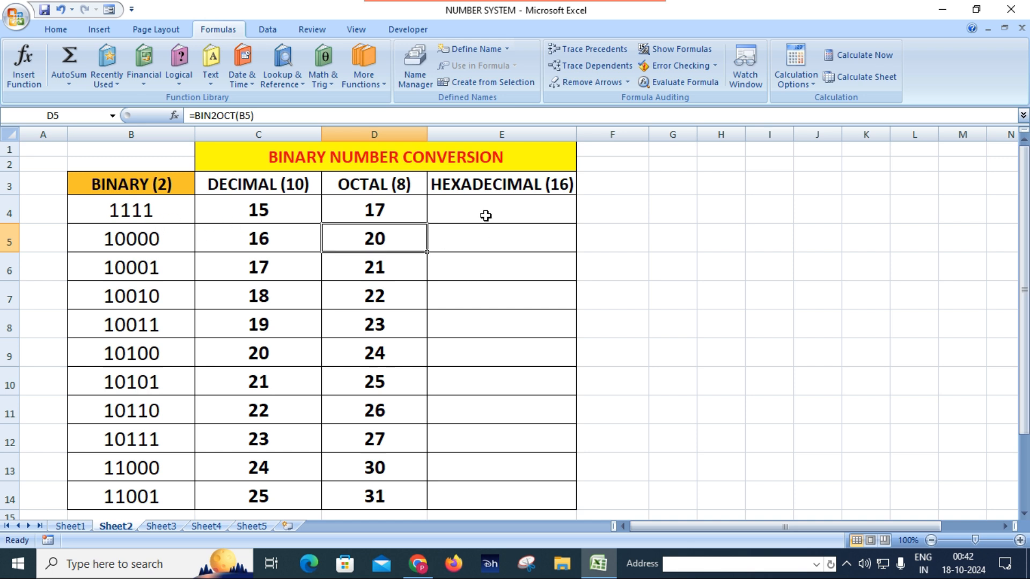
# Step: Enter the formula =BIN2HEX(B4) in cell E4 to convert the first binary number to hexadecimal
pyautogui.click(156, 215)
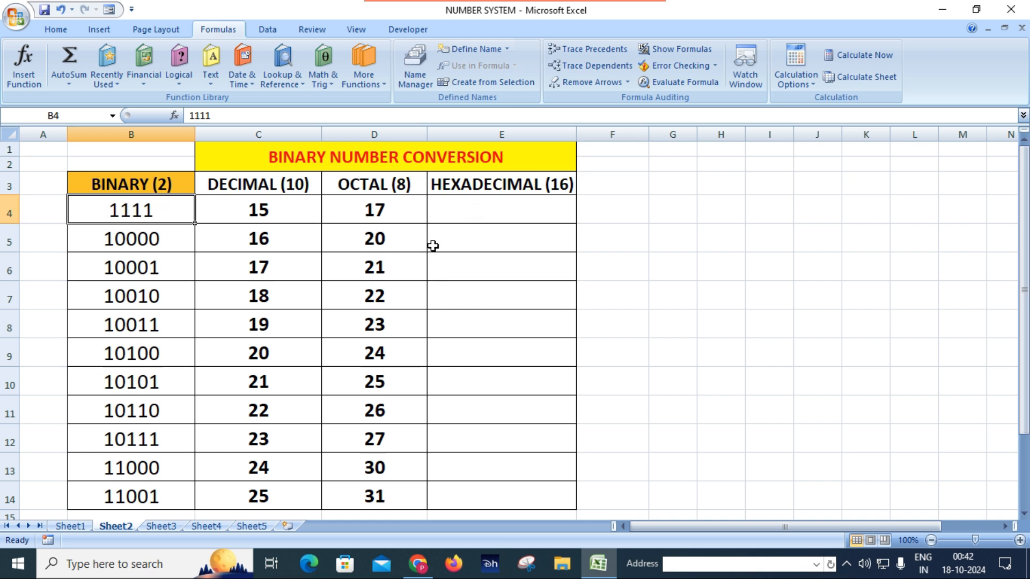
pyautogui.click(483, 210)
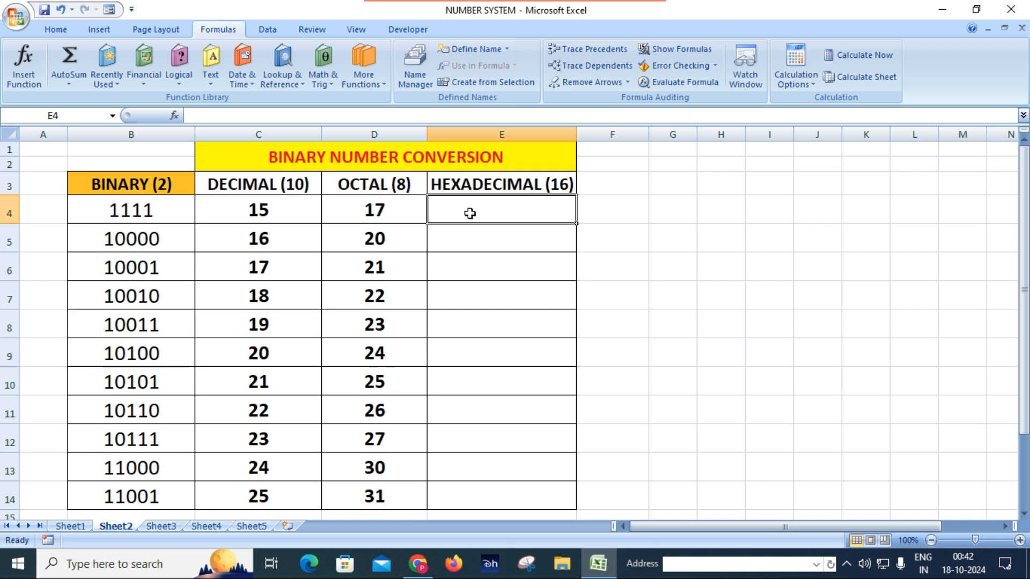
pyautogui.write('=')
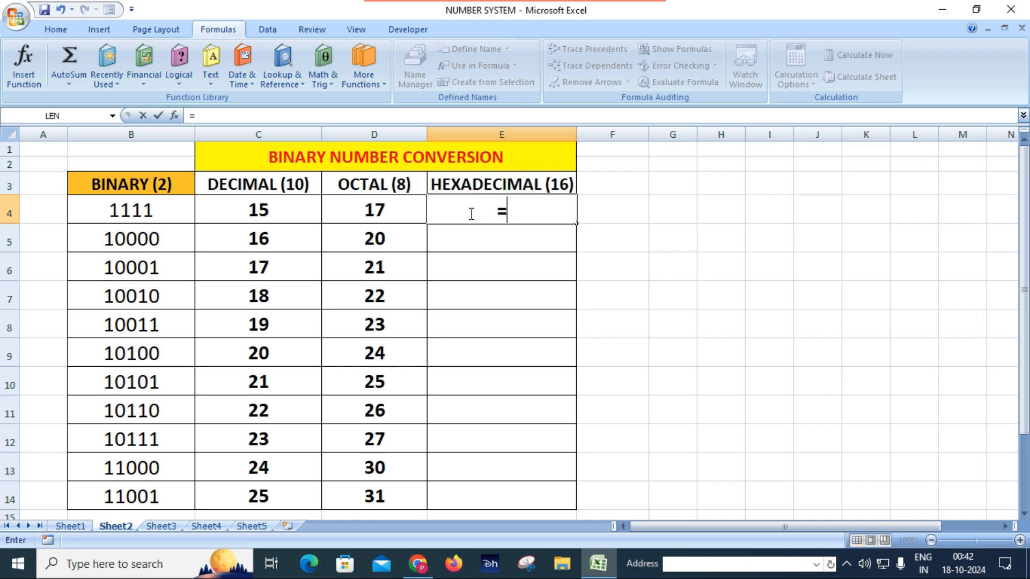
pyautogui.write('b')
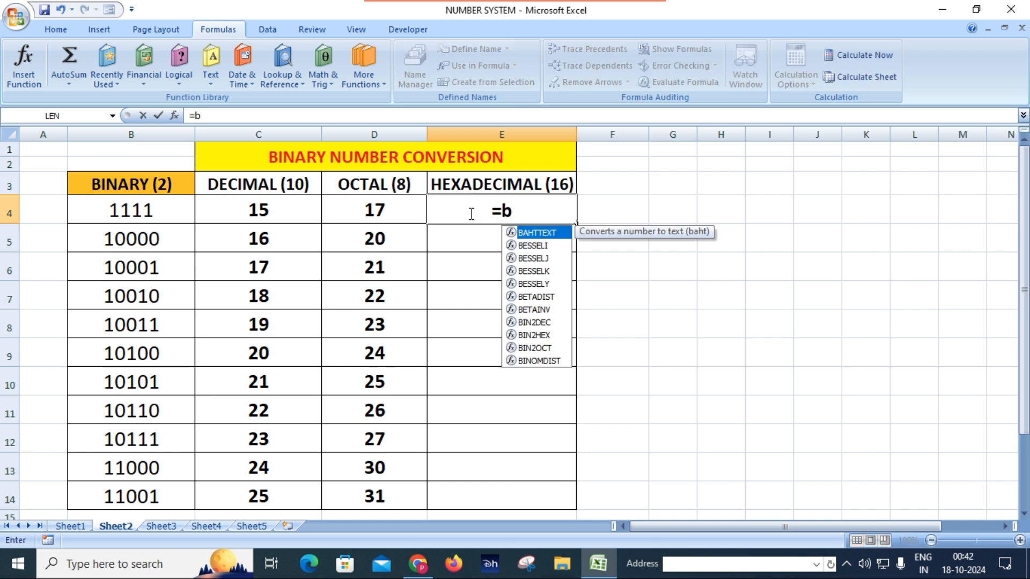
pyautogui.write('in')
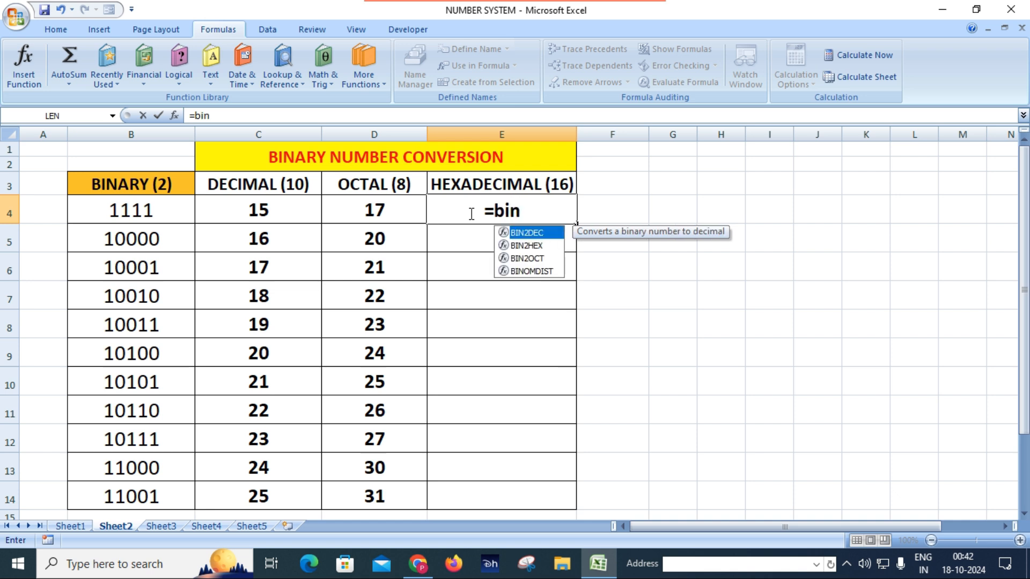
pyautogui.press('Down')
pyautogui.press('Tab')
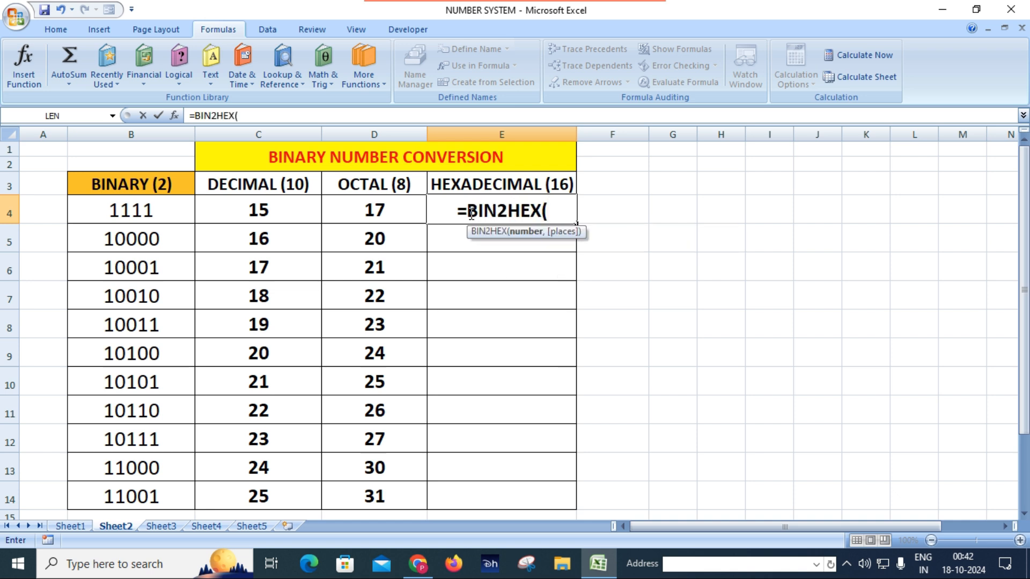
pyautogui.click(107, 211)
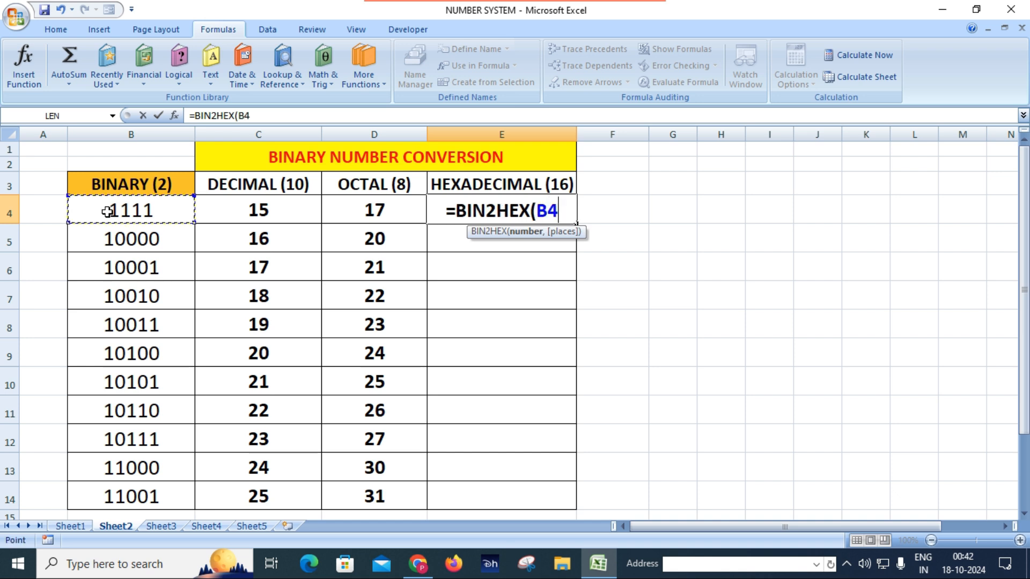
pyautogui.write(')')
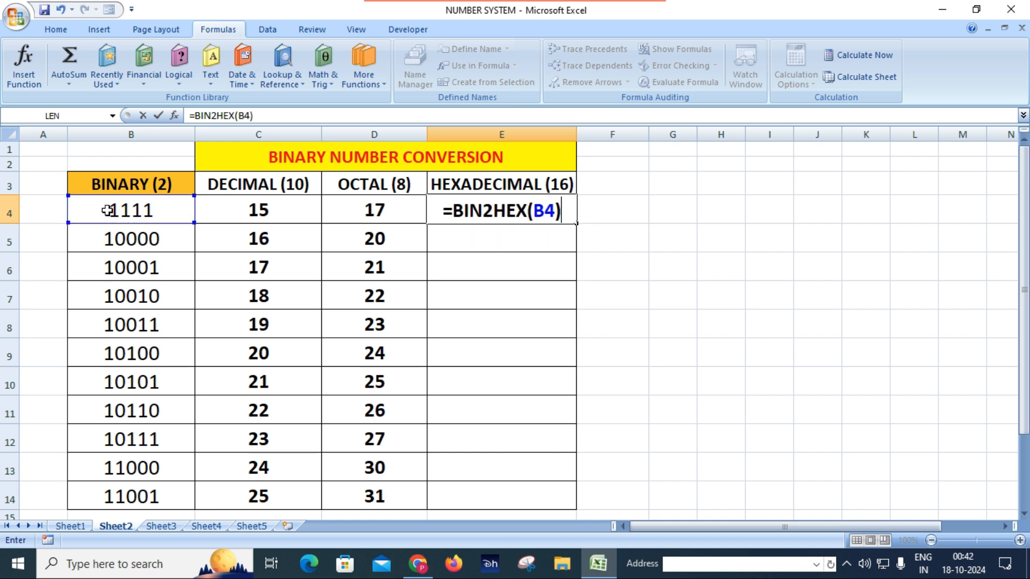
pyautogui.press('Return')
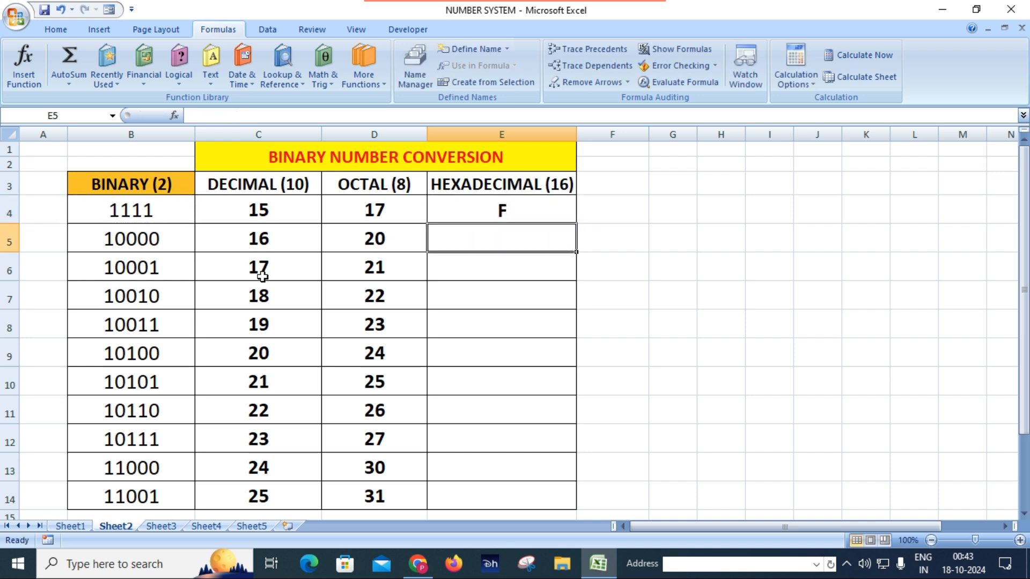
# Step: Fill the BIN2HEX formula from E4 down through E14 to complete the hexadecimal column
pyautogui.click(485, 206)
pyautogui.doubleClick(485, 206)
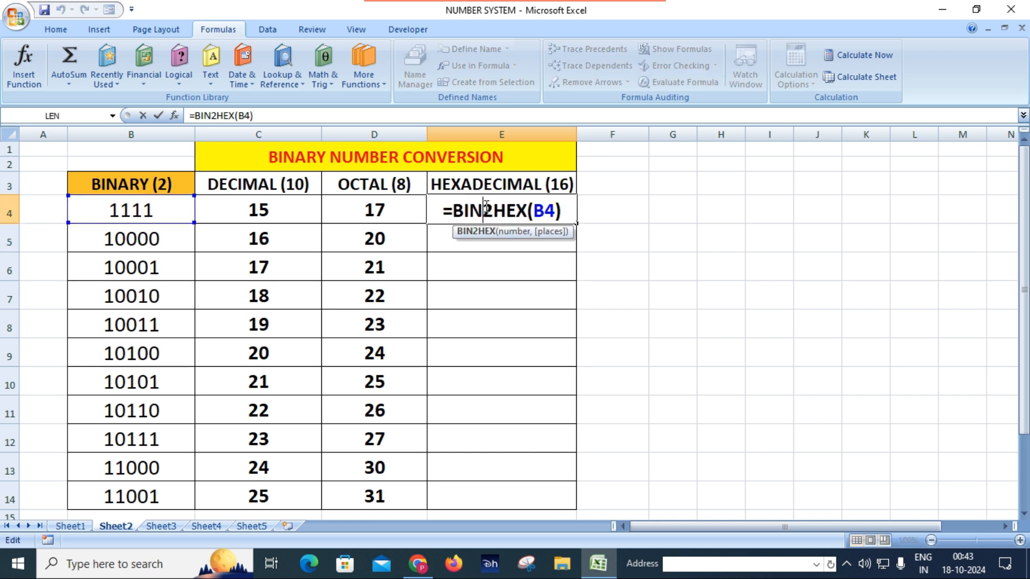
pyautogui.press('Return')
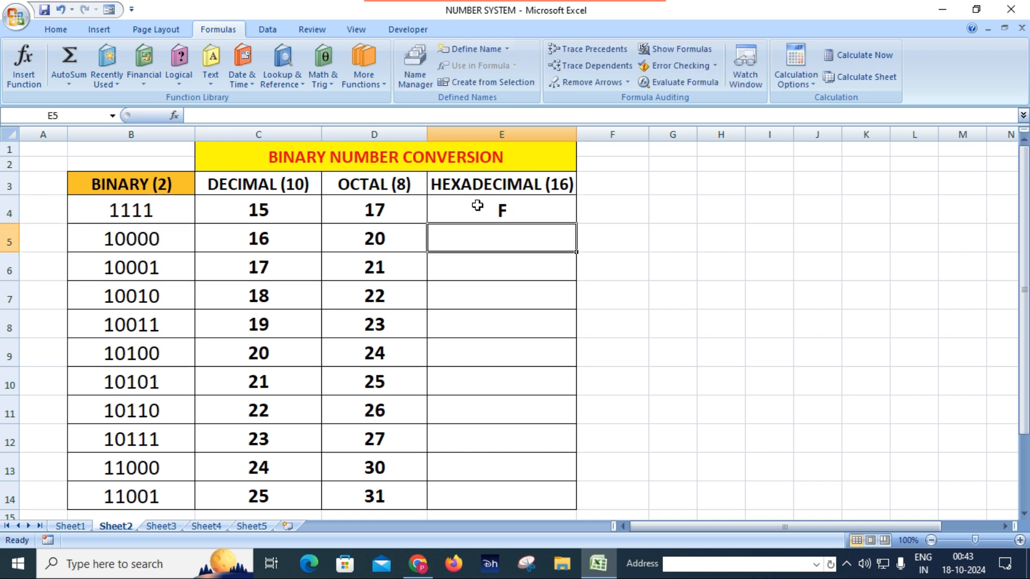
pyautogui.click(477, 205)
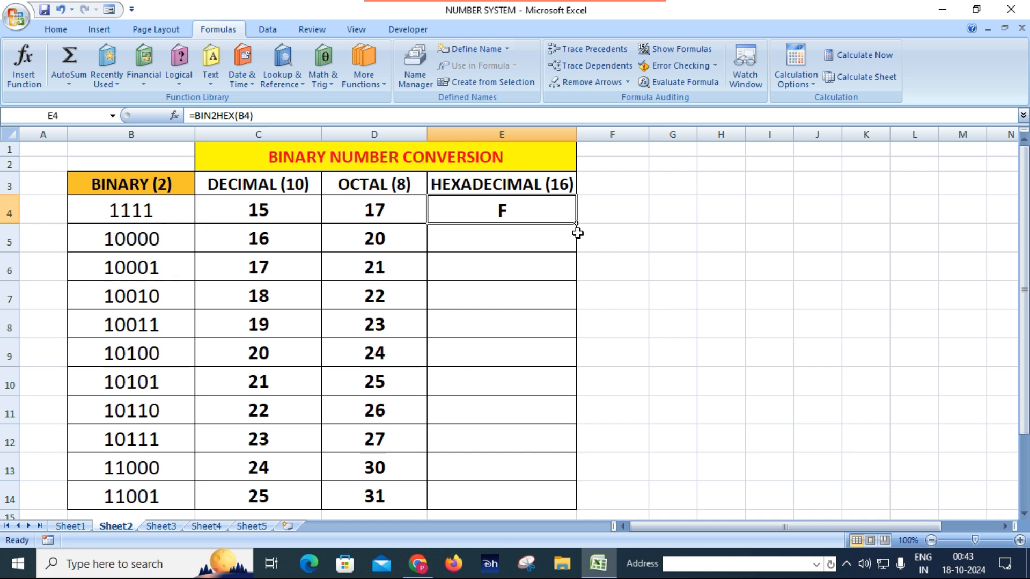
pyautogui.moveTo(576, 226); pyautogui.dragTo(582, 504)
pyautogui.click(589, 501)
pyautogui.click(545, 351)
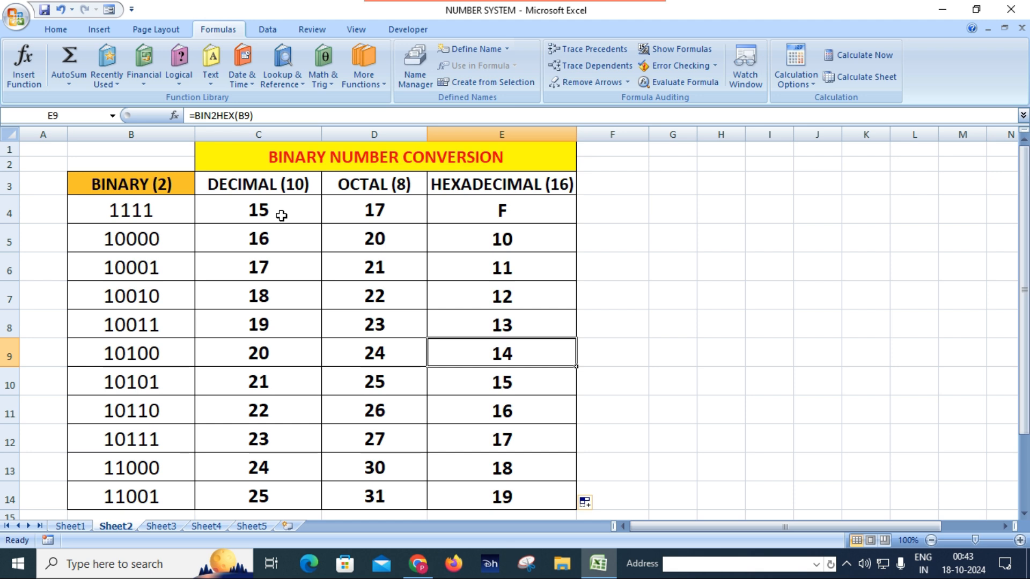
# Step: Compare the binary source value in B4 with its decimal conversion in C4
pyautogui.doubleClick(159, 213)
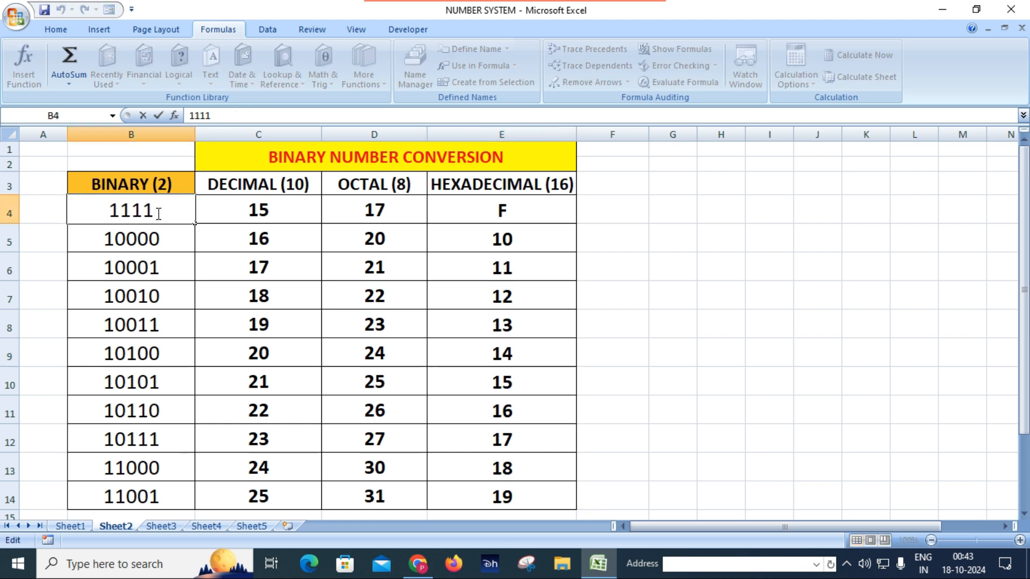
pyautogui.press('Return')
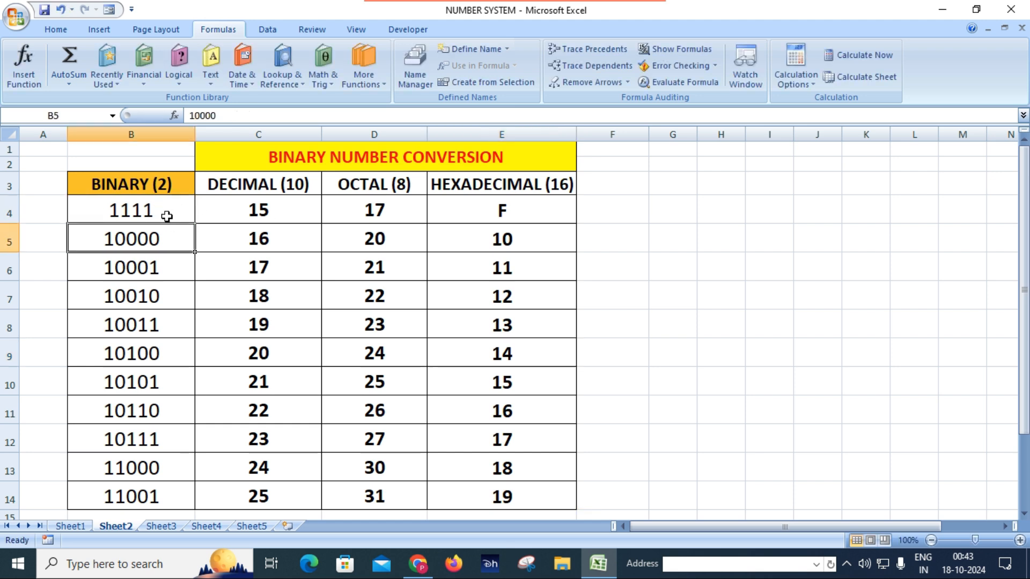
pyautogui.click(250, 214)
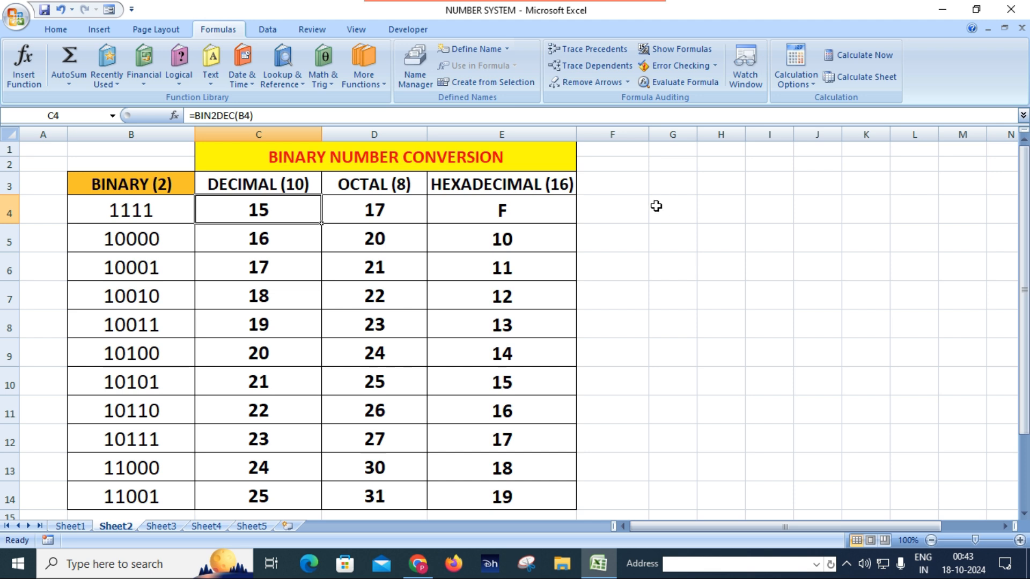
# Step: Enter the value 15 in cell G3 beside the conversion table and select that cell
pyautogui.doubleClick(666, 189)
pyautogui.write('1')
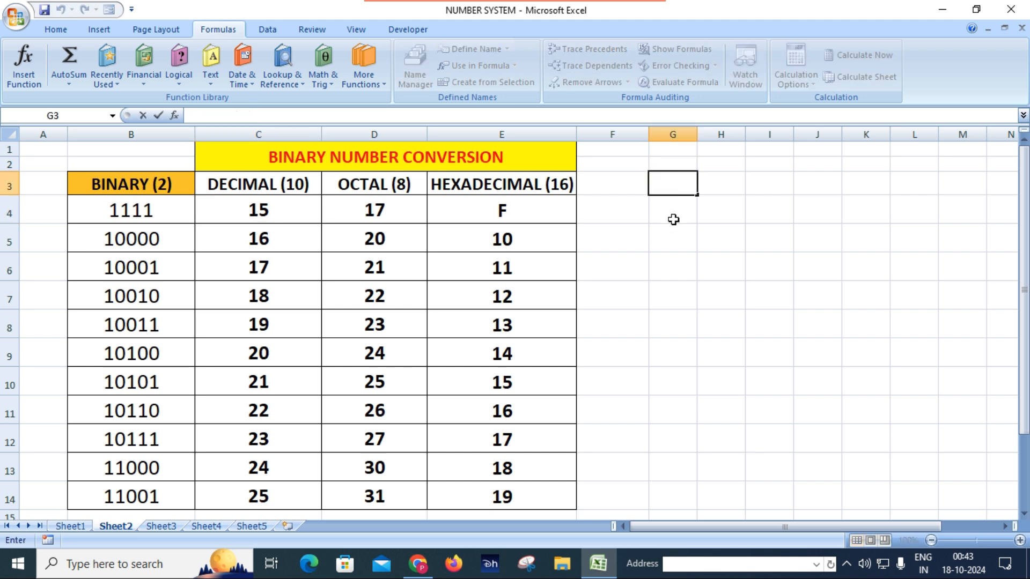
pyautogui.write('5')
pyautogui.press('Return')
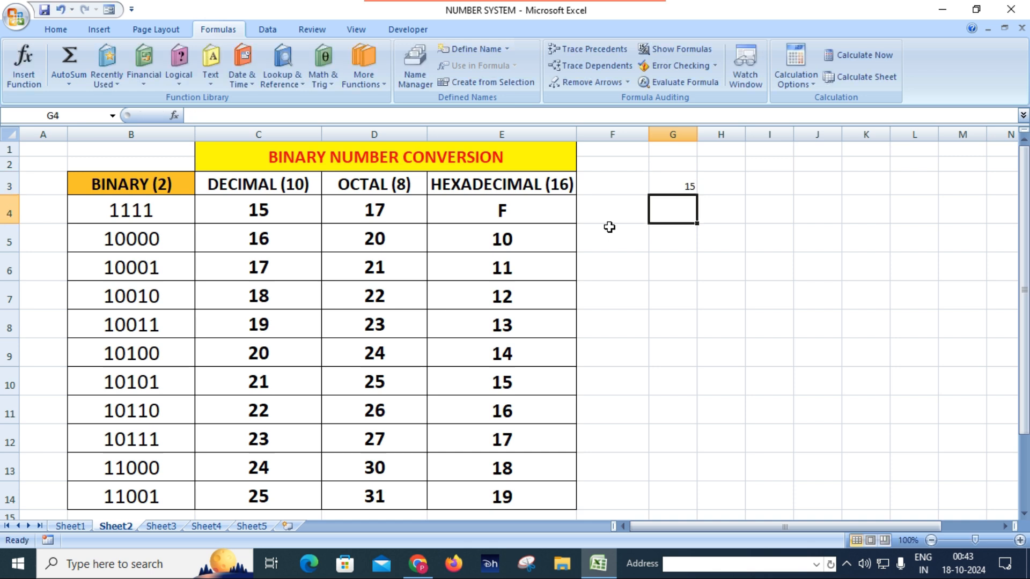
pyautogui.click(674, 187)
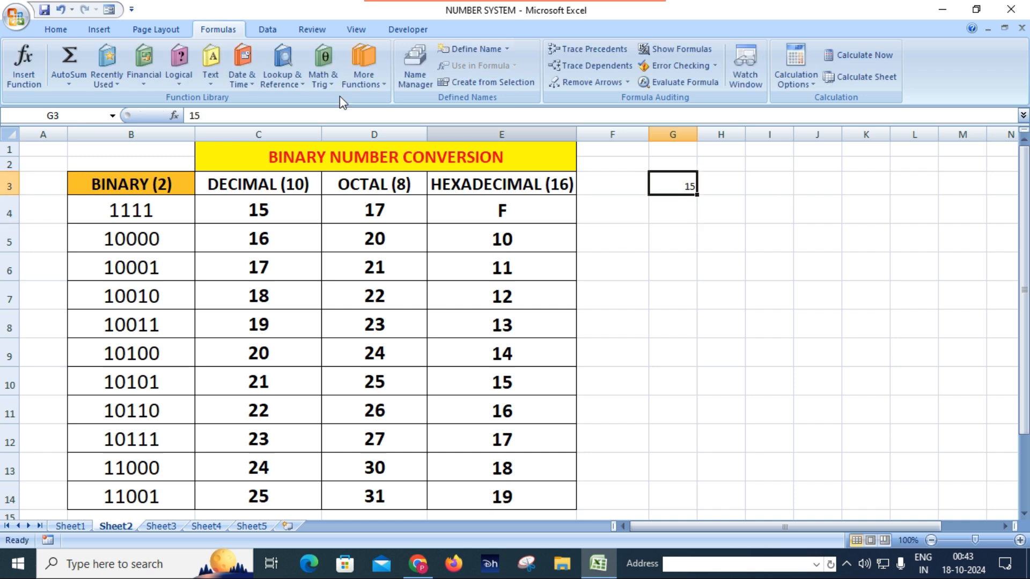
# Step: Format cell G3 with centred and middle-aligned bold text at size 20 and a tan fill
pyautogui.click(67, 30)
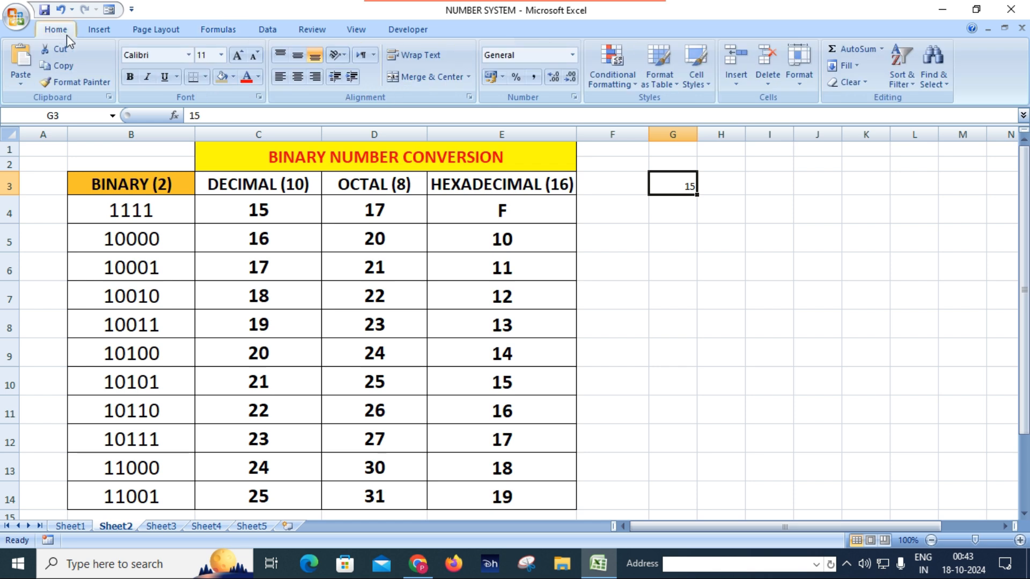
pyautogui.click(304, 79)
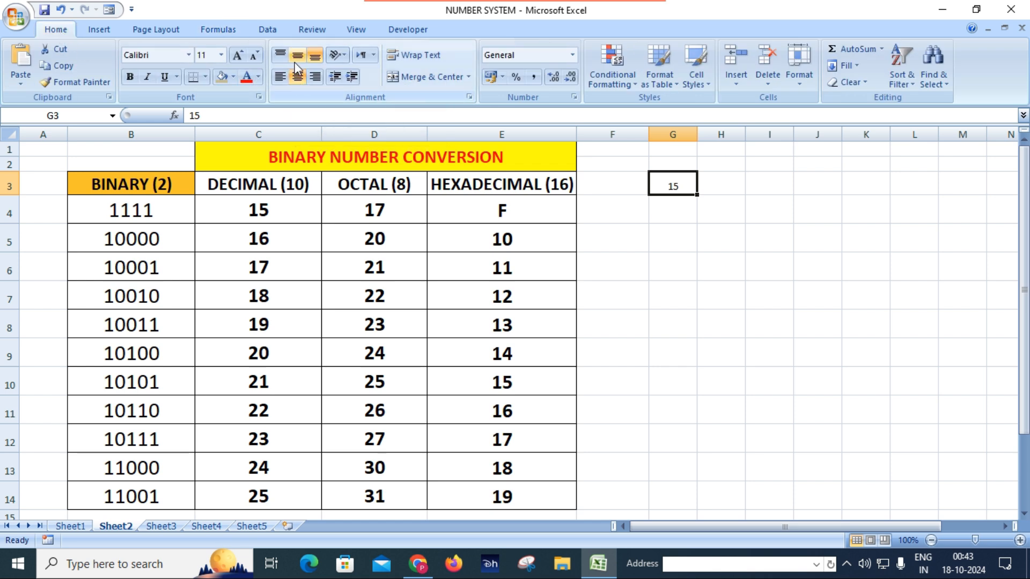
pyautogui.click(297, 56)
pyautogui.click(131, 79)
pyautogui.click(236, 59)
pyautogui.click(236, 58)
pyautogui.click(236, 57)
pyautogui.click(236, 58)
pyautogui.click(236, 58)
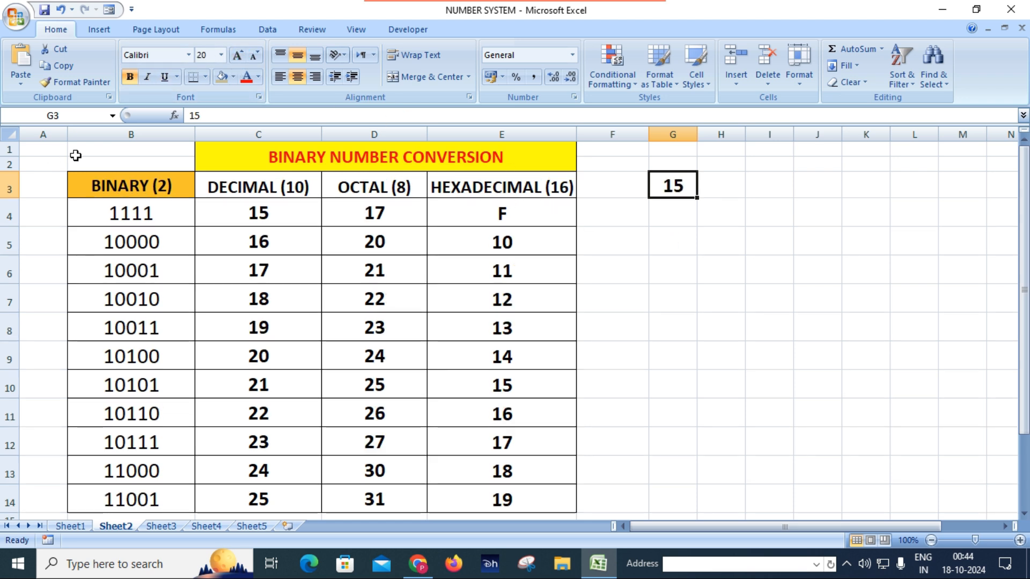
pyautogui.click(220, 79)
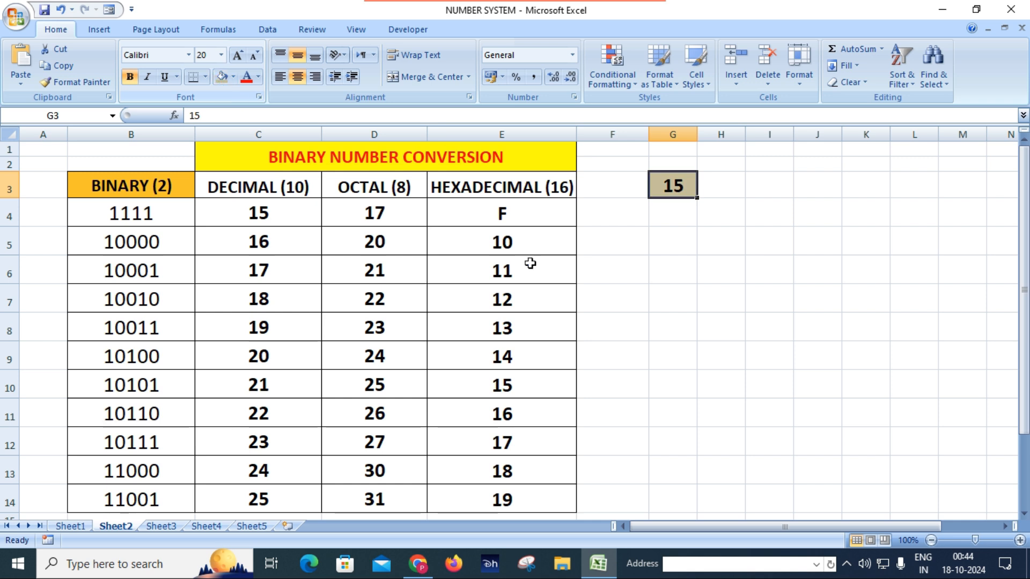
pyautogui.click(694, 325)
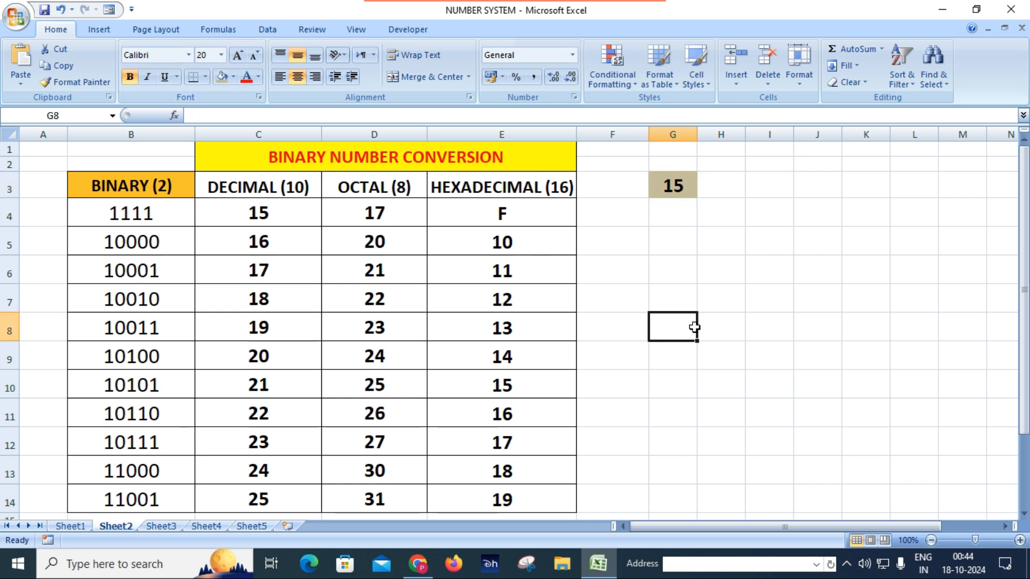
# Step: Enter the formula =INT(G3/2) in cell G4 to get the whole-number quotient of dividing by 2
pyautogui.click(681, 214)
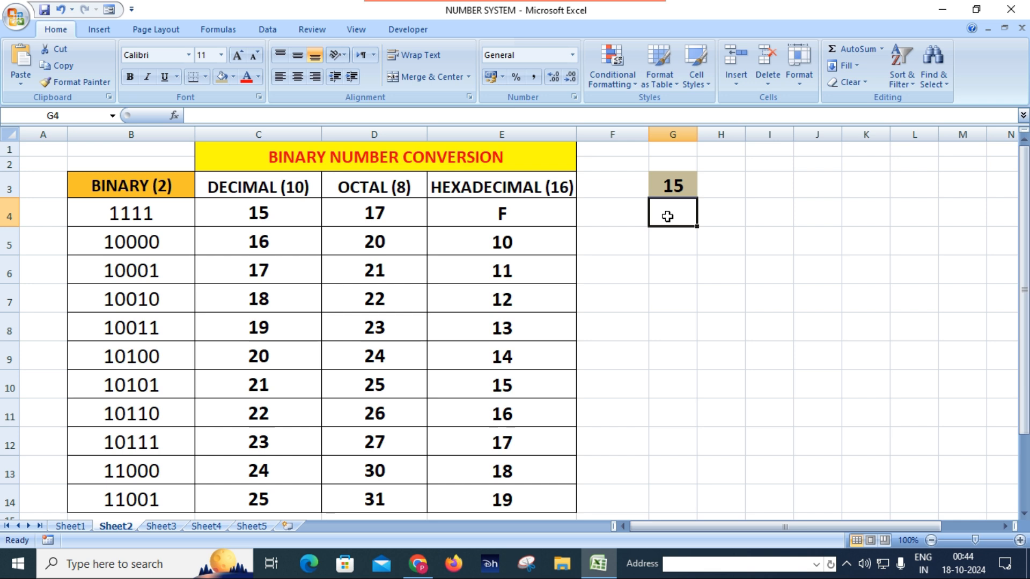
pyautogui.write('=int')
pyautogui.press('Tab')
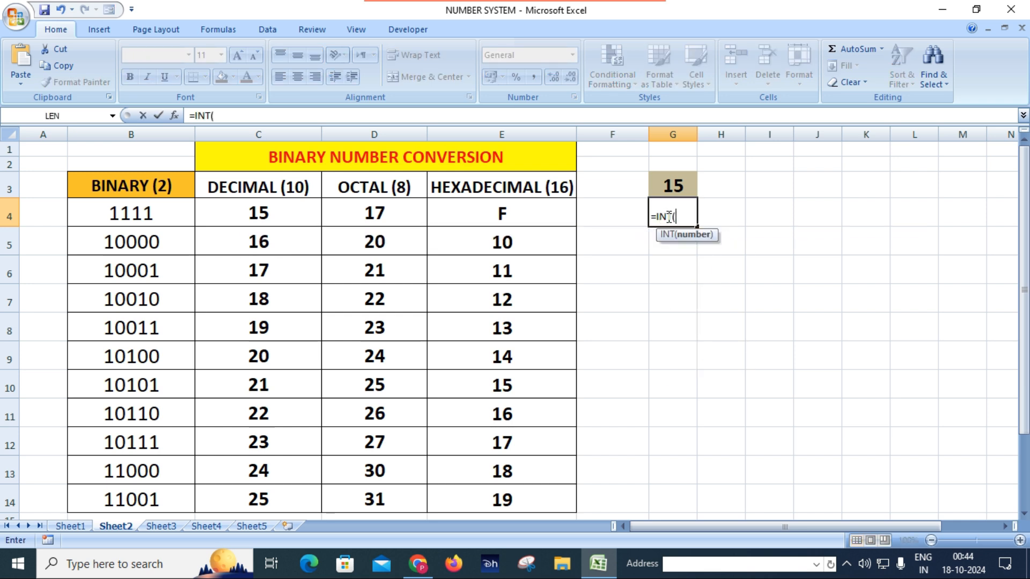
pyautogui.click(665, 182)
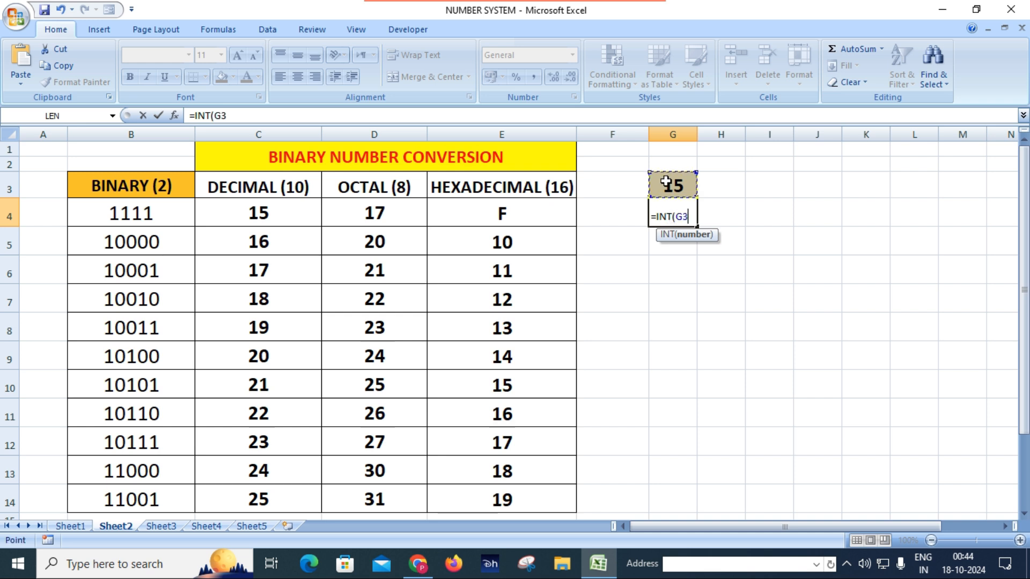
pyautogui.write('/2')
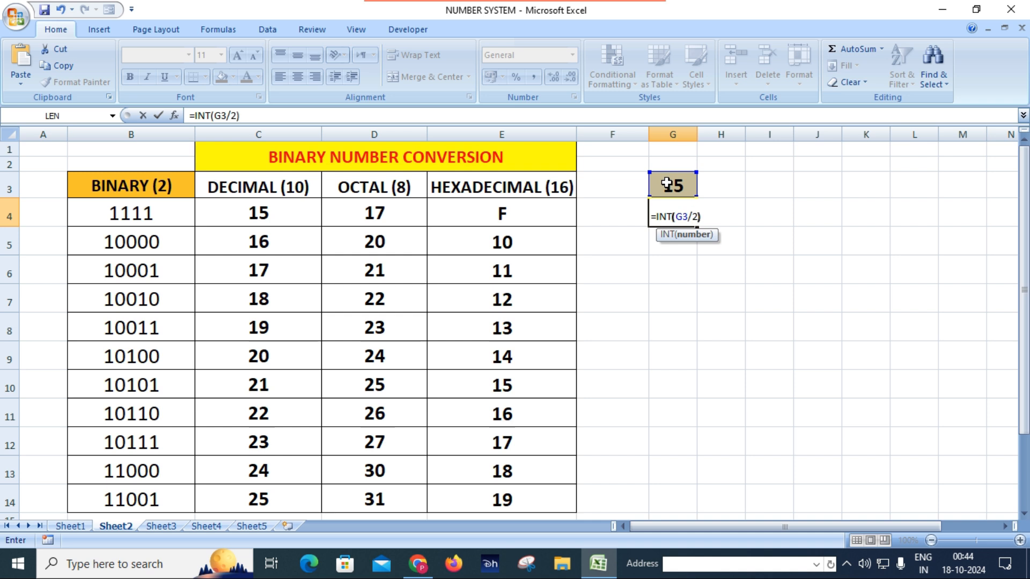
pyautogui.write(')')
pyautogui.press('Return')
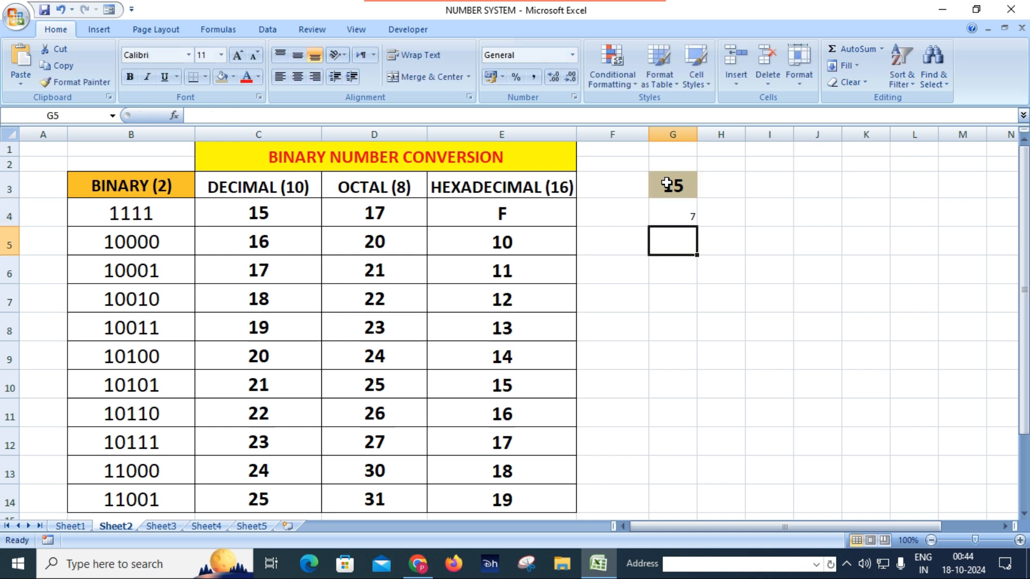
# Step: Fill the INT formula from G4 down through G7 to continue the repeated division by 2
pyautogui.click(680, 215)
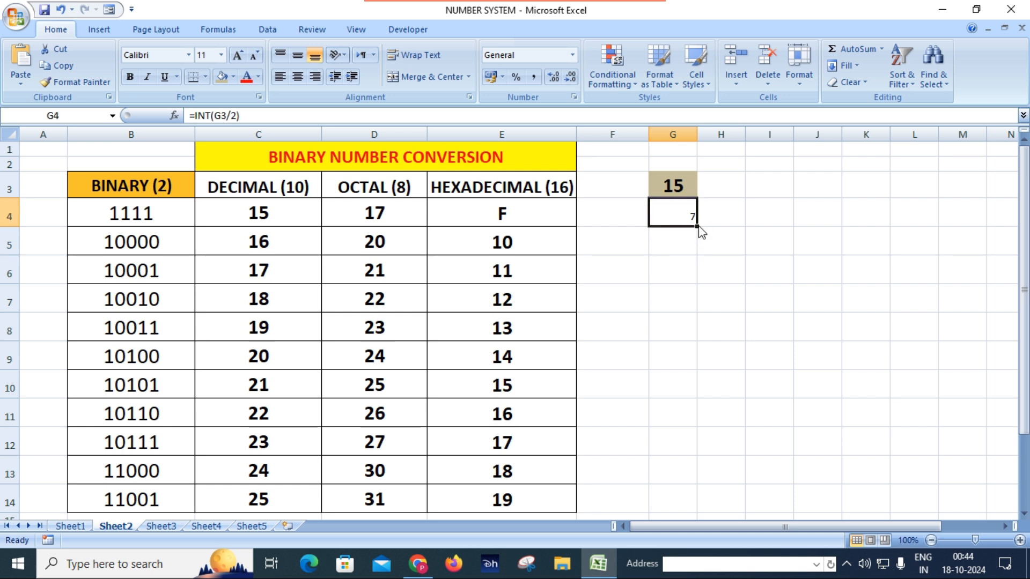
pyautogui.moveTo(699, 227); pyautogui.dragTo(695, 304)
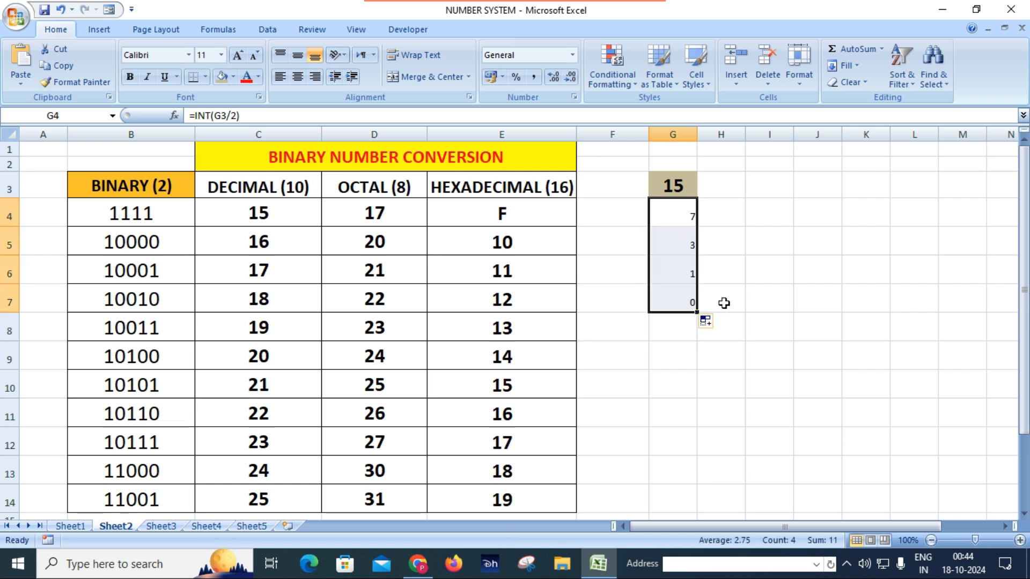
pyautogui.click(719, 298)
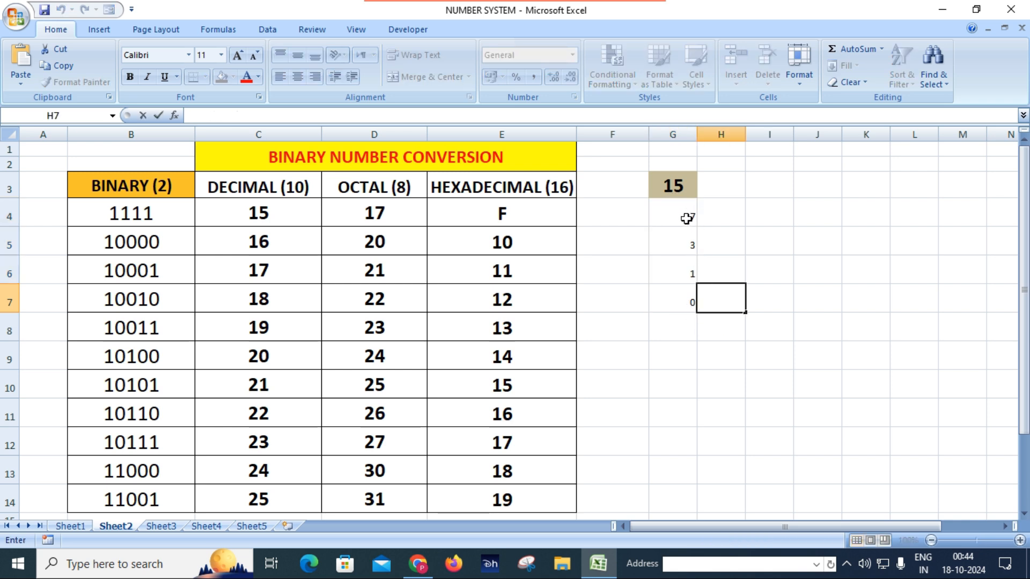
# Step: Enter the formula =MOD(G3,2) in cell H4 to get the remainder of the first division
pyautogui.click(730, 216)
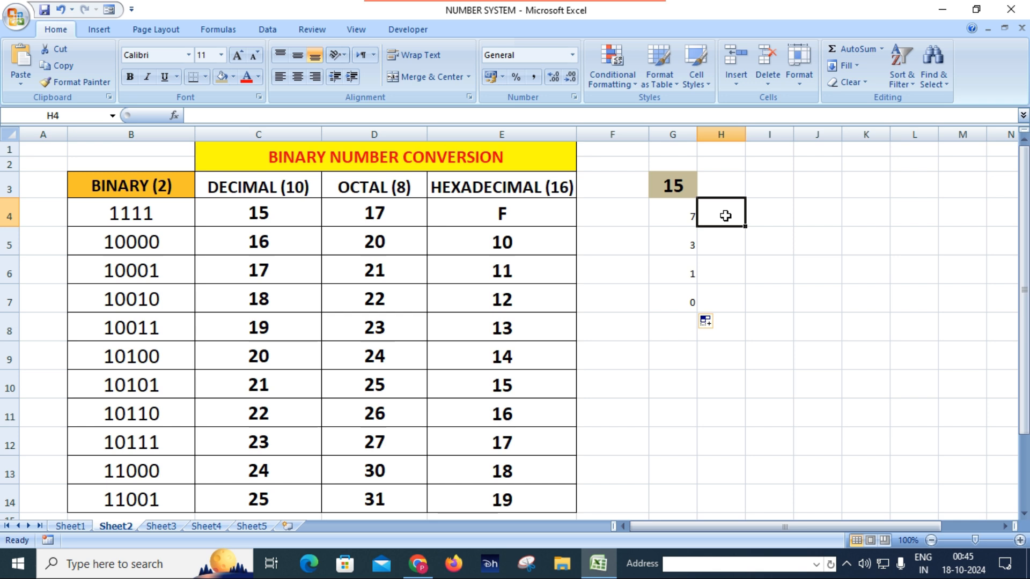
pyautogui.write('=')
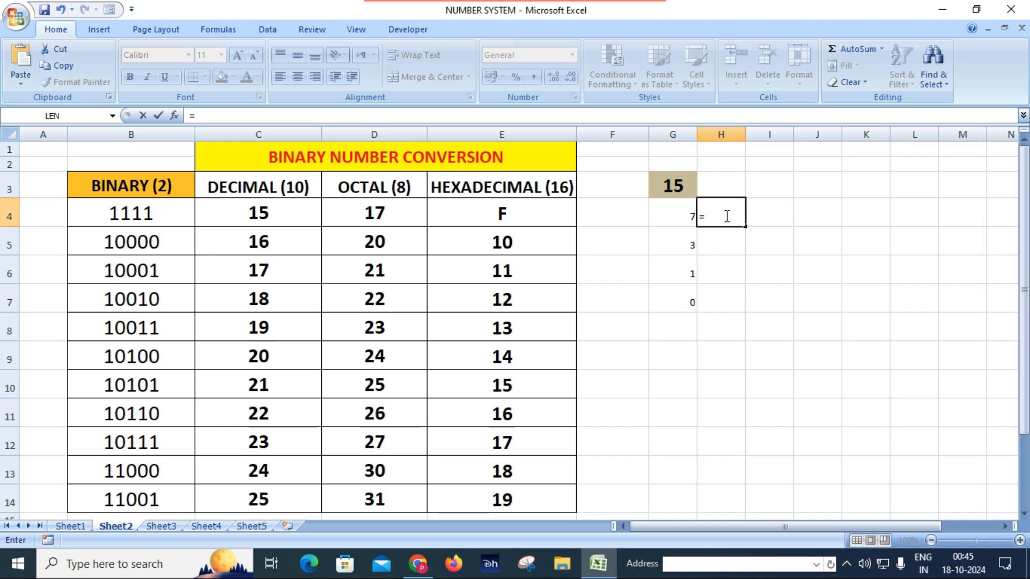
pyautogui.write('mo')
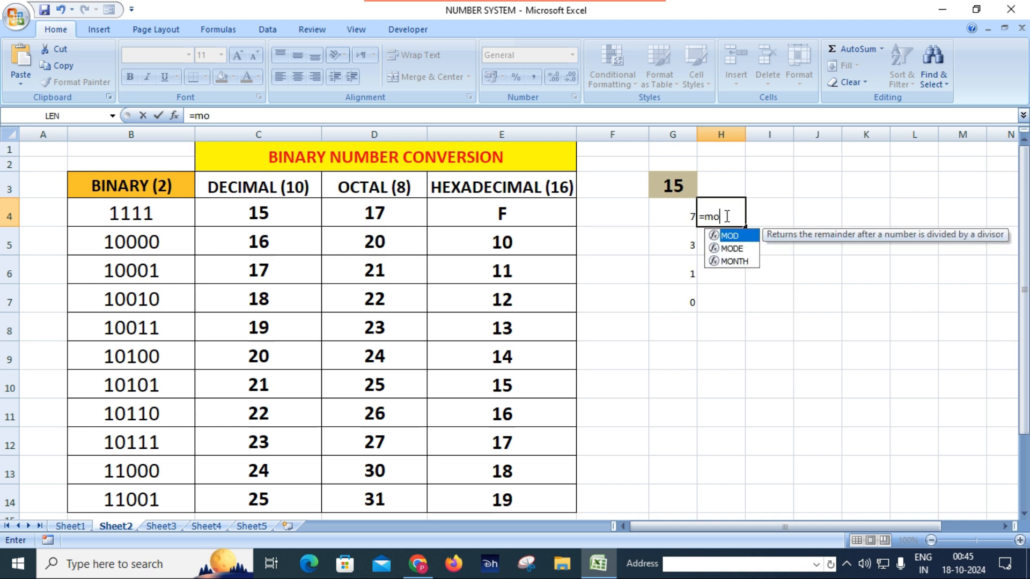
pyautogui.press('Tab')
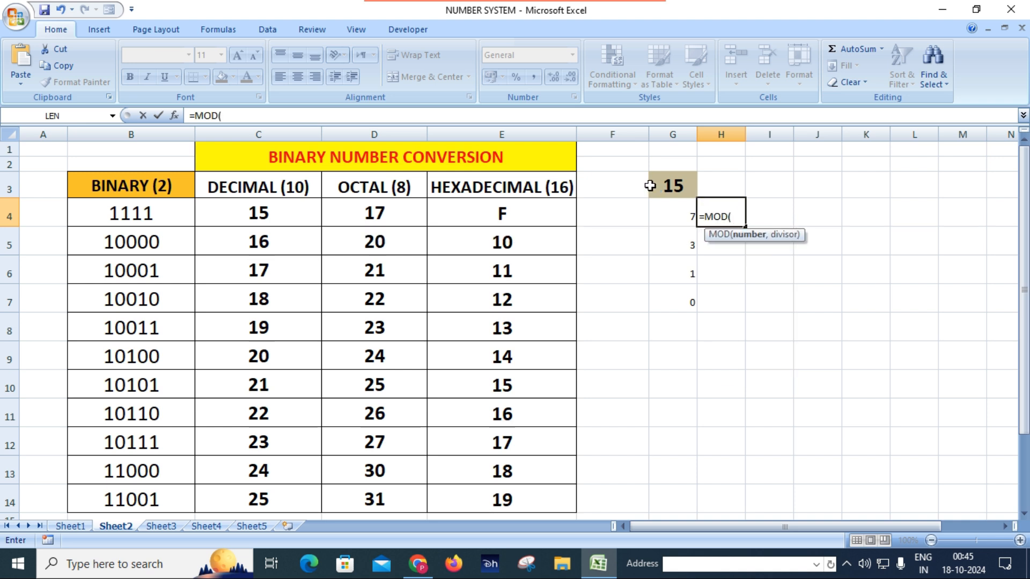
pyautogui.click(673, 186)
pyautogui.write(',2')
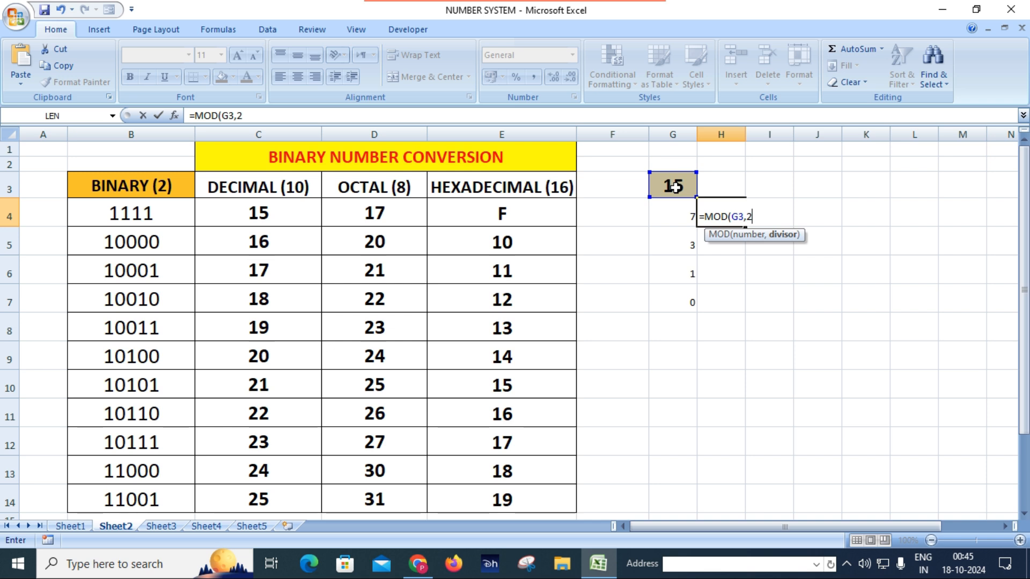
pyautogui.write(')')
pyautogui.press('Return')
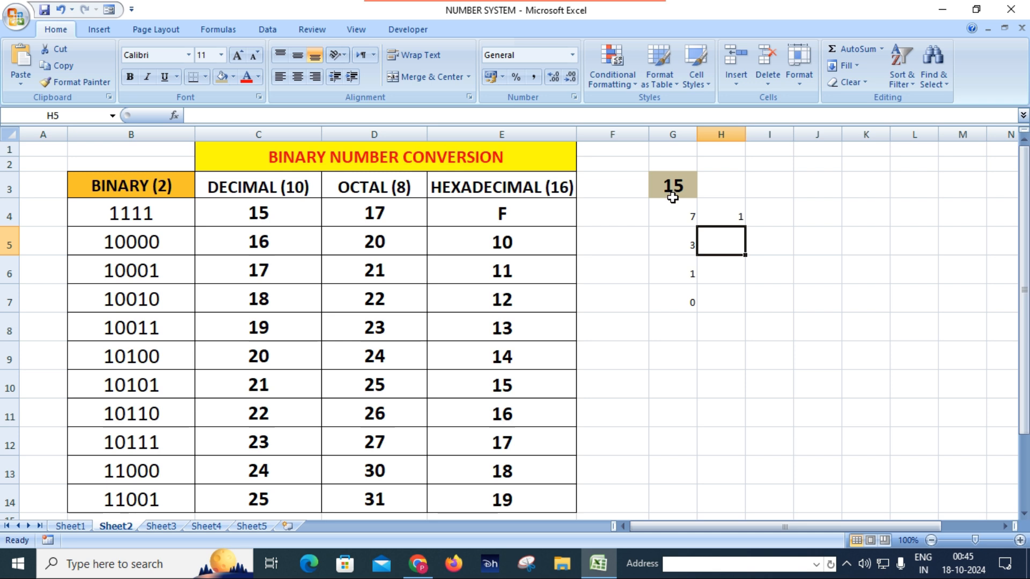
# Step: Fill the MOD formula from H4 down through H7 to list the remainders of all divisions
pyautogui.click(734, 215)
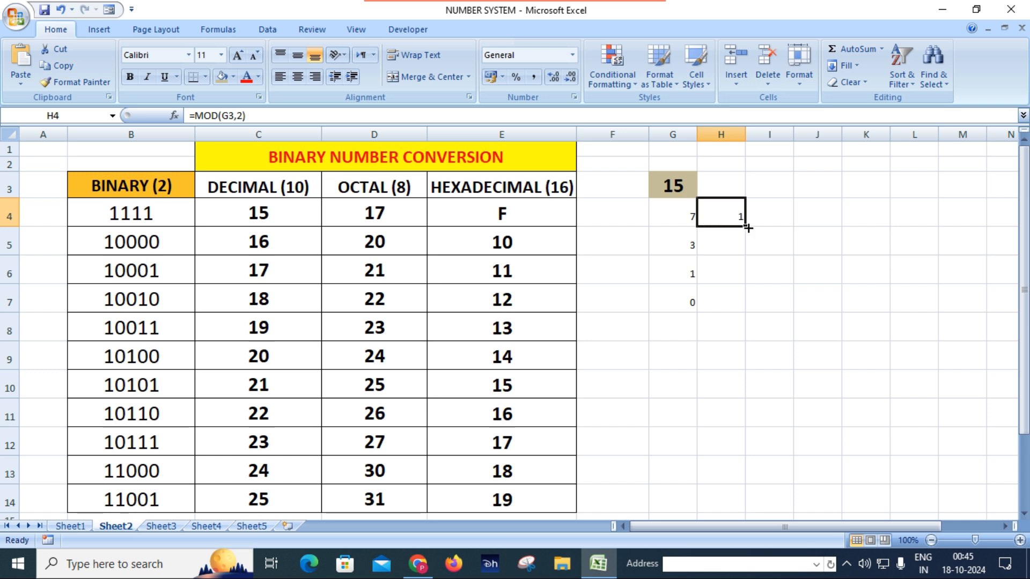
pyautogui.moveTo(748, 228); pyautogui.dragTo(743, 302)
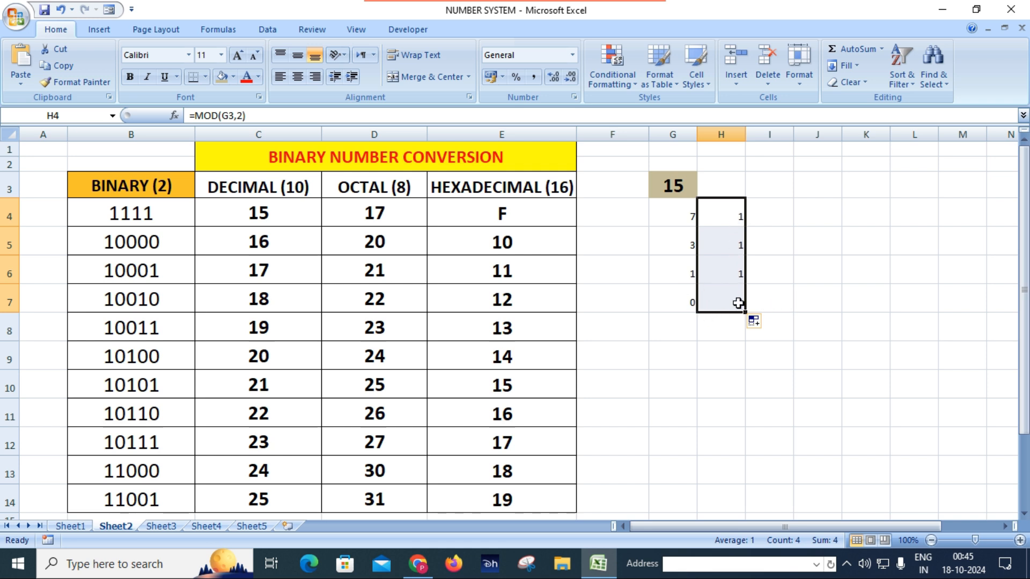
pyautogui.click(735, 339)
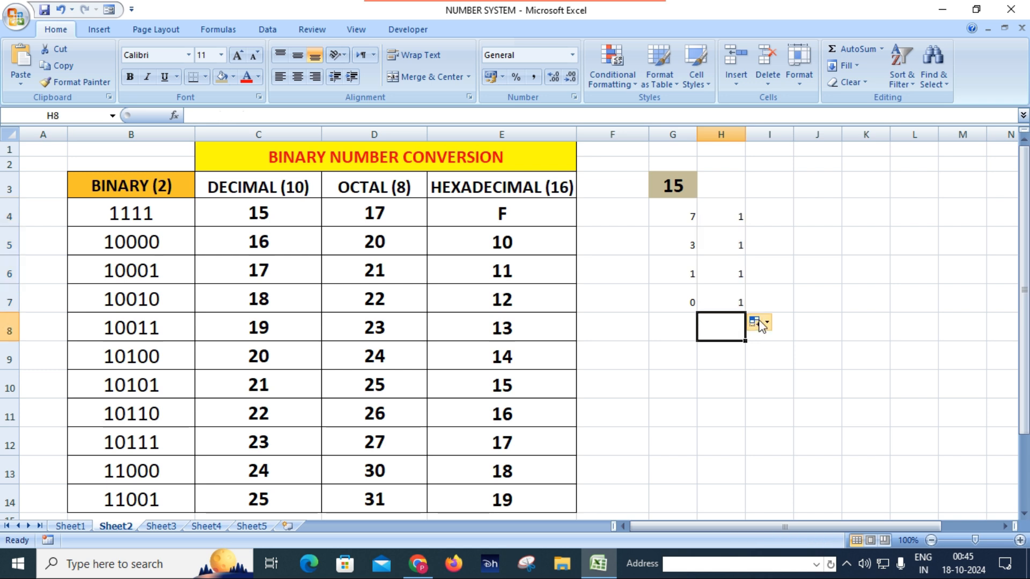
# Step: Label the last remainder "msb" in cell I7 and the first remainder "lsb" in cell I4
pyautogui.doubleClick(768, 301)
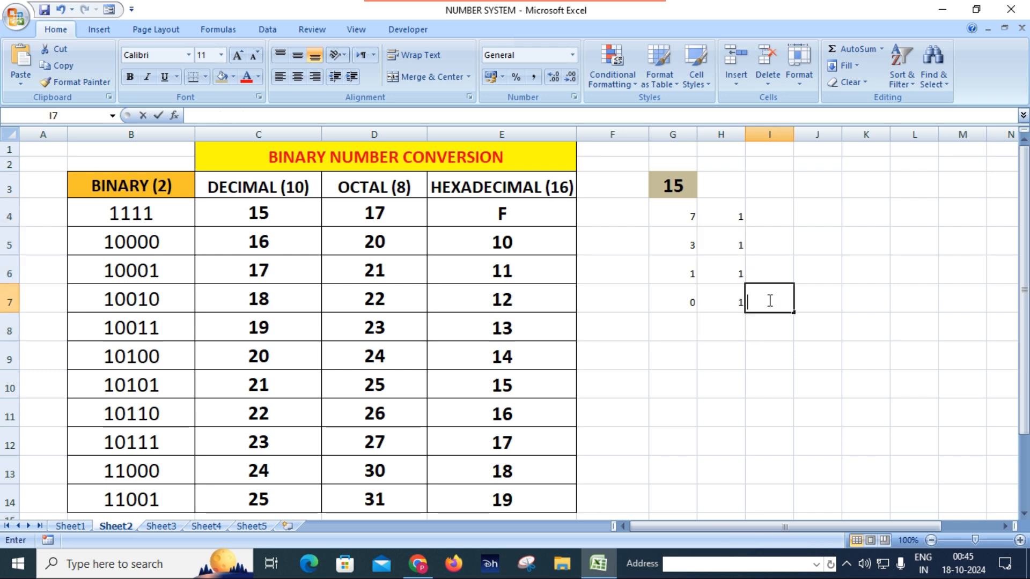
pyautogui.write('ms')
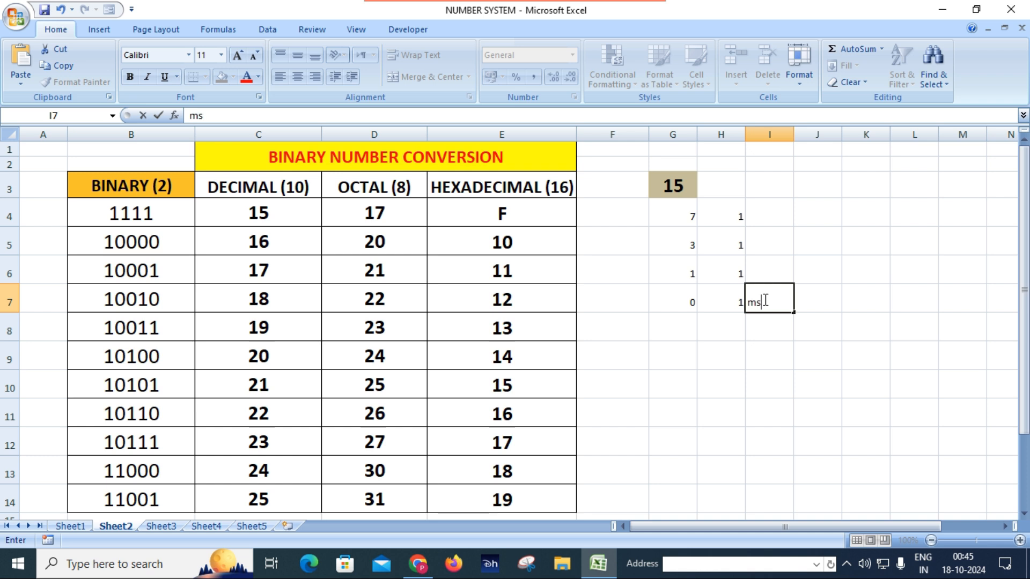
pyautogui.press('Up')
pyautogui.press('Up')
pyautogui.press('Up')
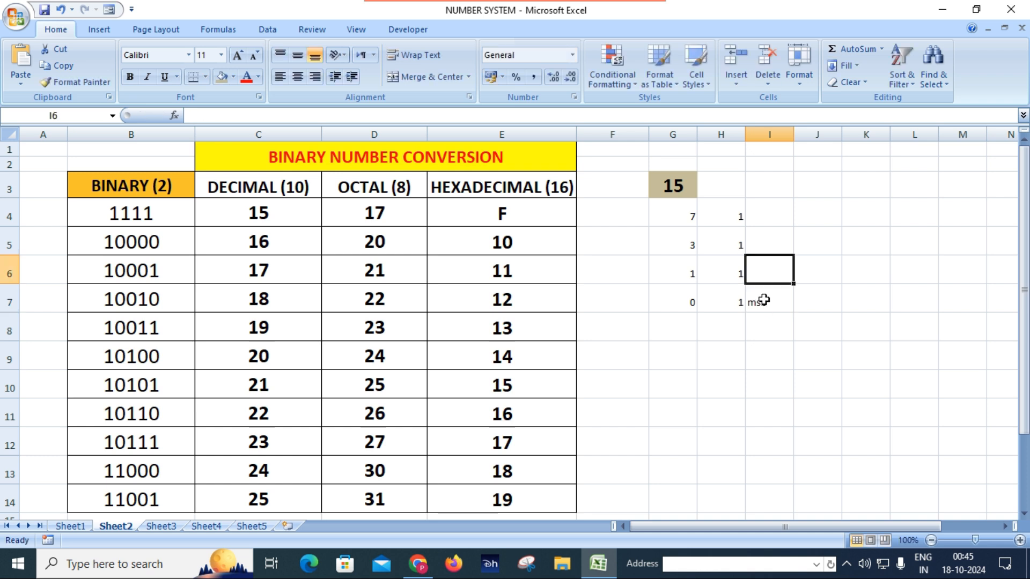
pyautogui.write('lsb')
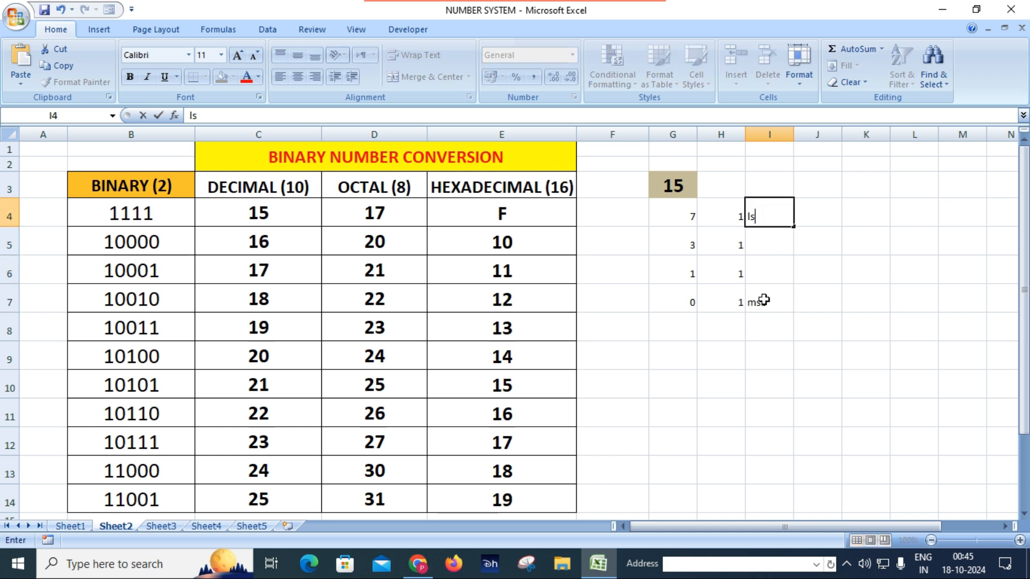
pyautogui.click(786, 324)
pyautogui.doubleClick(772, 303)
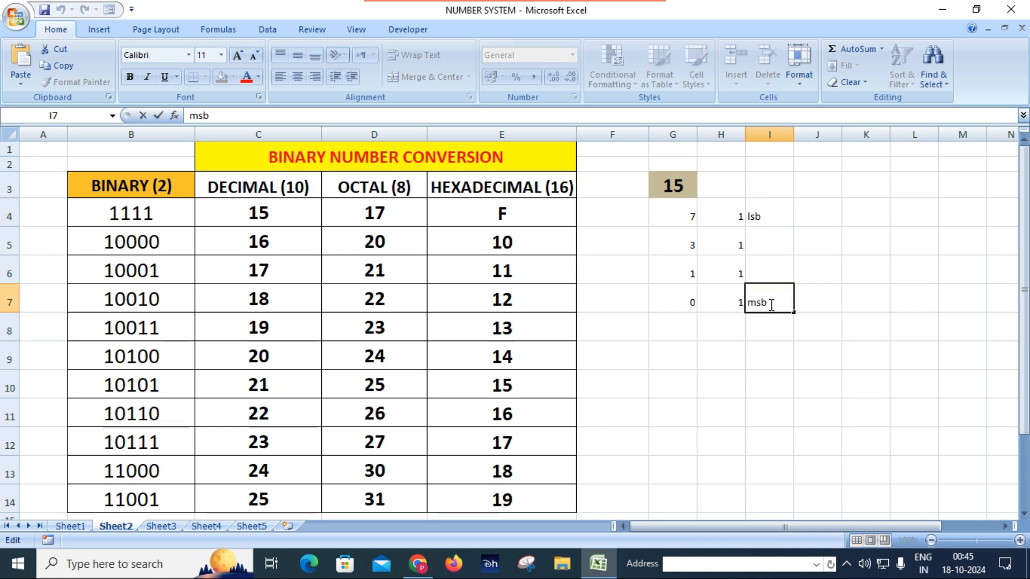
pyautogui.click(768, 217)
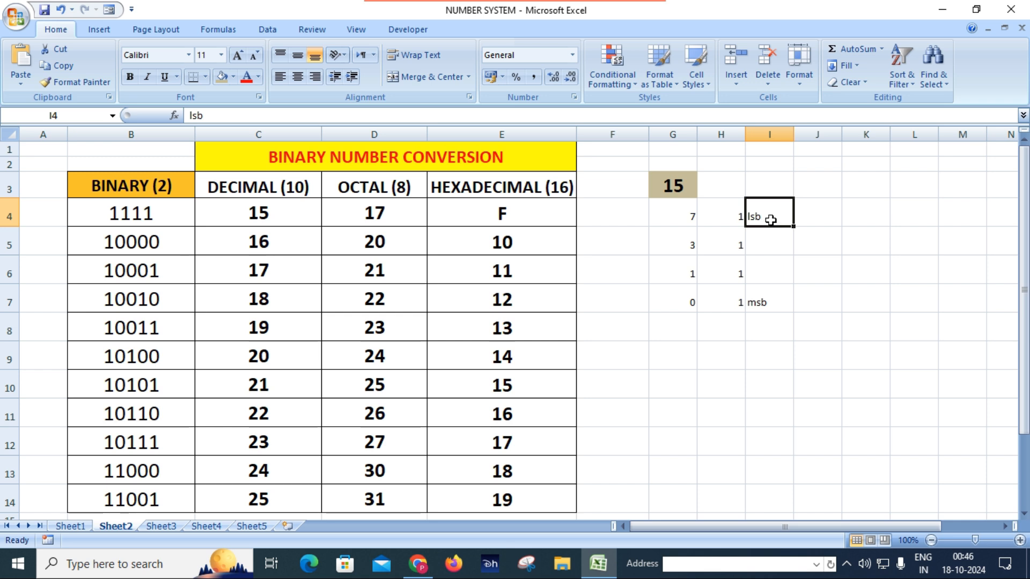
pyautogui.click(801, 264)
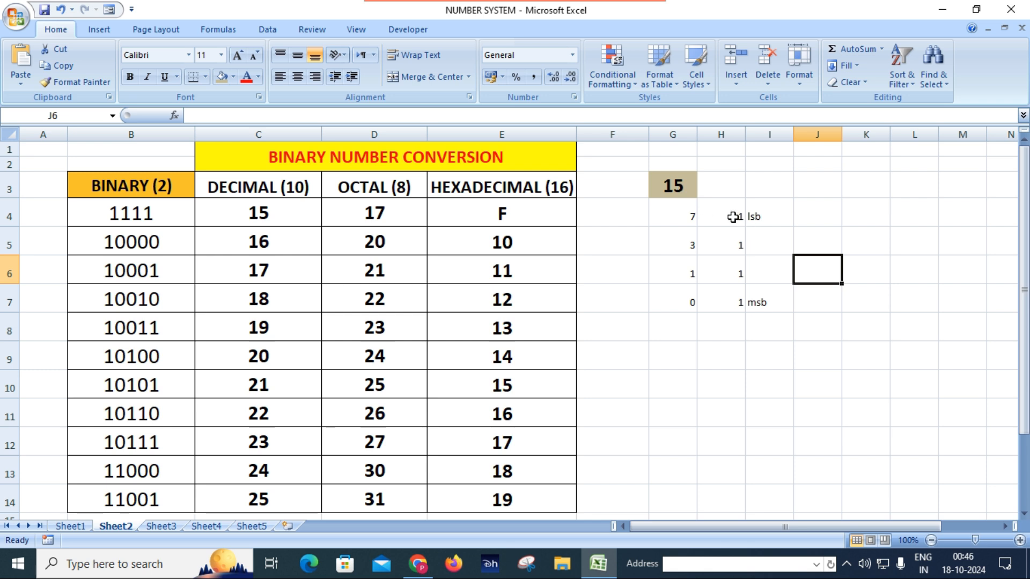
# Step: Centre the contents of the quotient, remainder and label cells G4:I7 horizontally
pyautogui.moveTo(683, 214); pyautogui.dragTo(747, 295)
pyautogui.click(746, 295)
pyautogui.click(684, 224)
pyautogui.moveTo(684, 224); pyautogui.dragTo(783, 301)
pyautogui.click(784, 301)
pyautogui.click(679, 215)
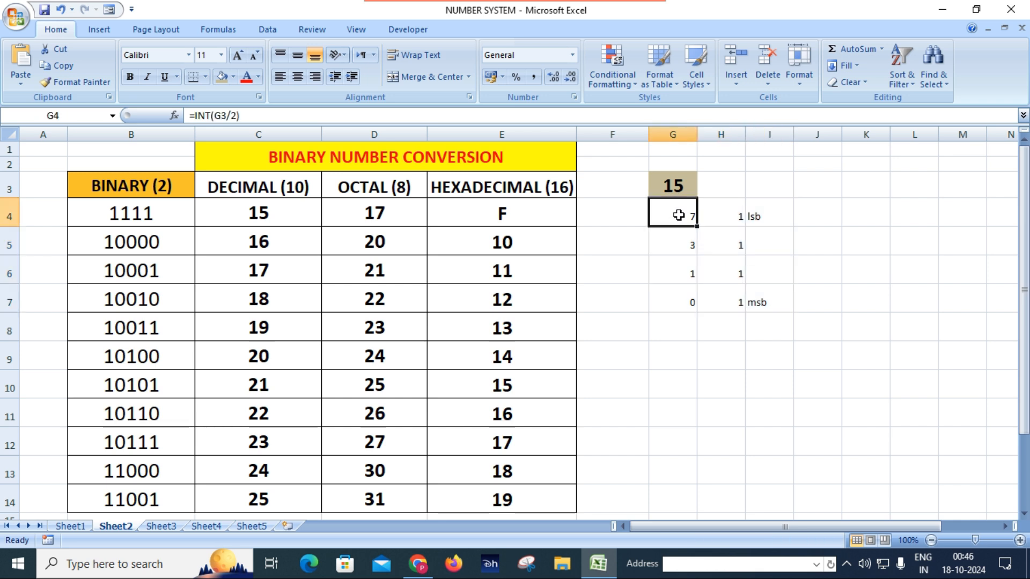
pyautogui.hotkey('shift', 'Right')
pyautogui.hotkey('shift', 'Right')
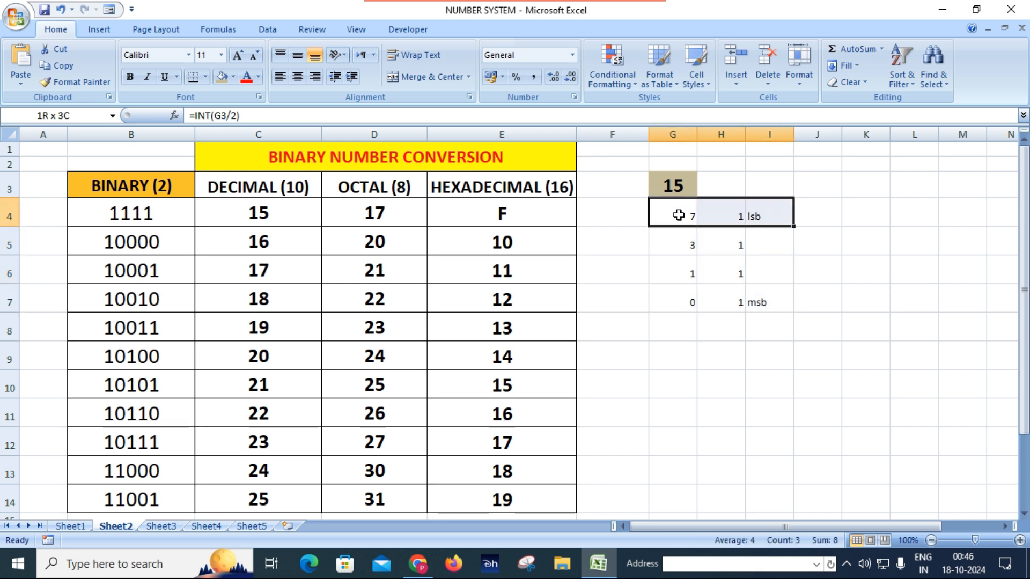
pyautogui.hotkey('shift', 'Down')
pyautogui.hotkey('shift', 'Down')
pyautogui.hotkey('shift', 'Down')
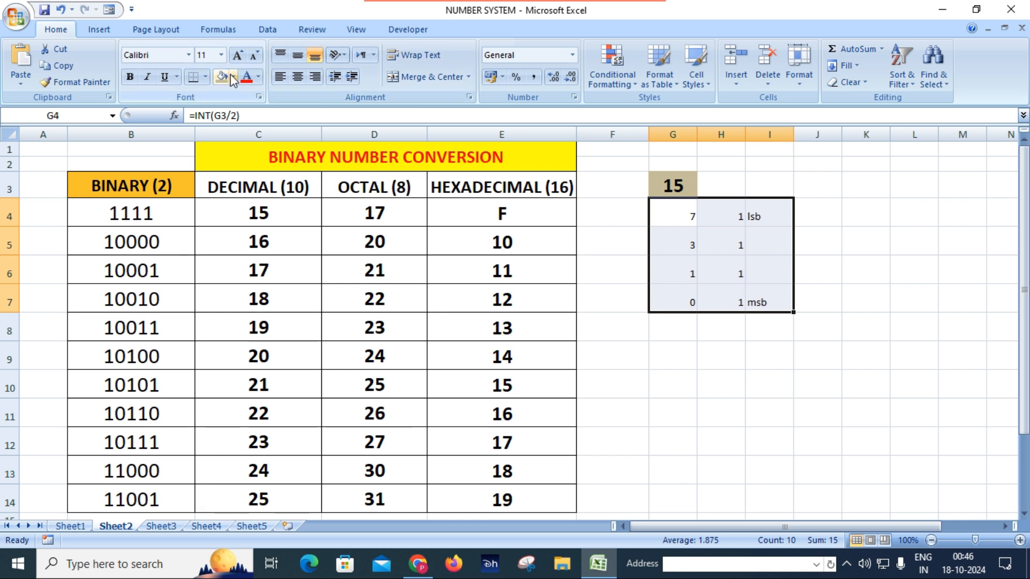
pyautogui.click(297, 77)
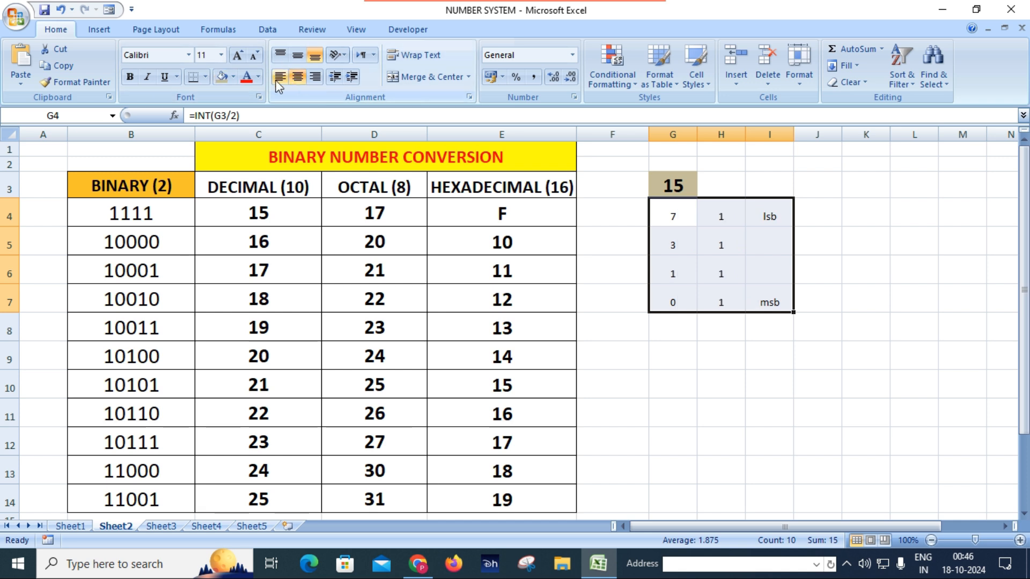
# Step: Apply all borders to the quotient, remainder and label cells G4:I7
pyautogui.click(207, 76)
pyautogui.click(208, 76)
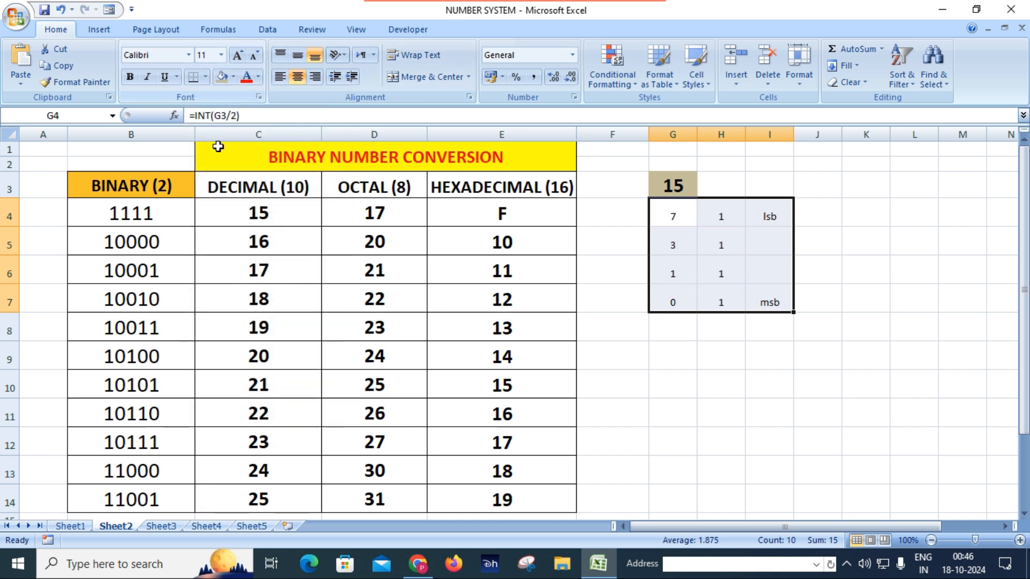
pyautogui.click(206, 77)
pyautogui.click(206, 77)
pyautogui.click(206, 77)
pyautogui.click(206, 77)
pyautogui.click(201, 80)
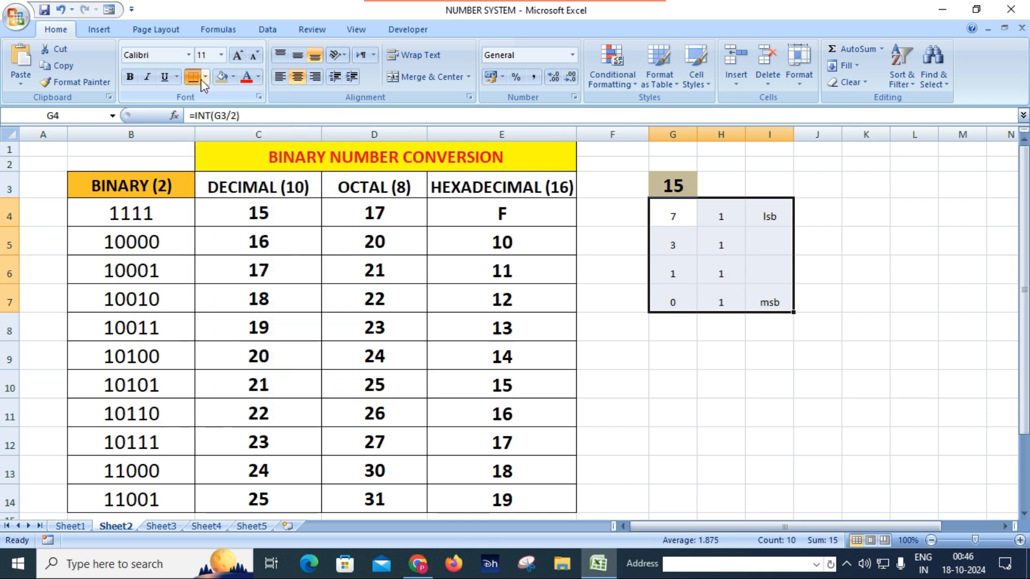
pyautogui.click(204, 77)
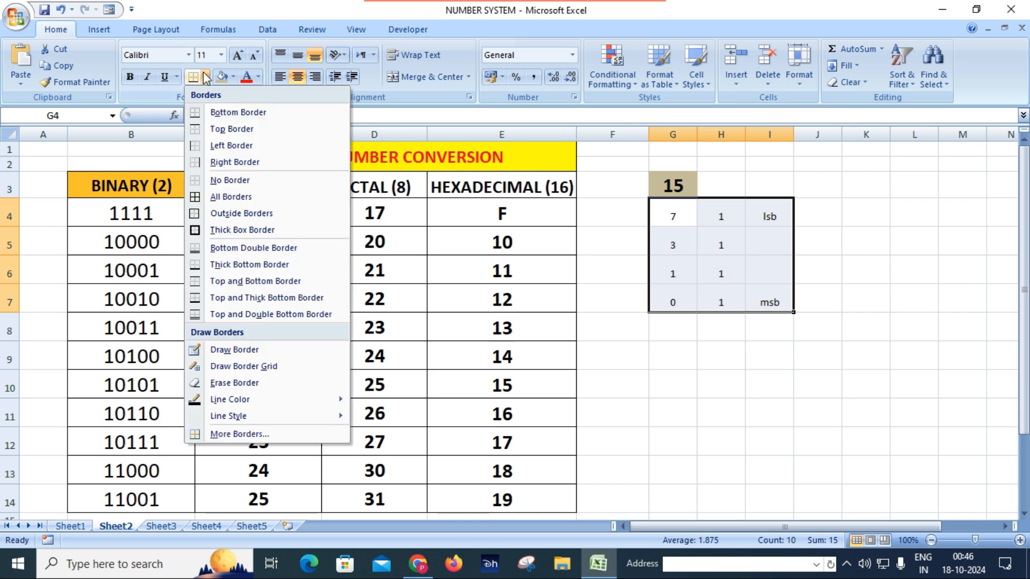
pyautogui.click(211, 199)
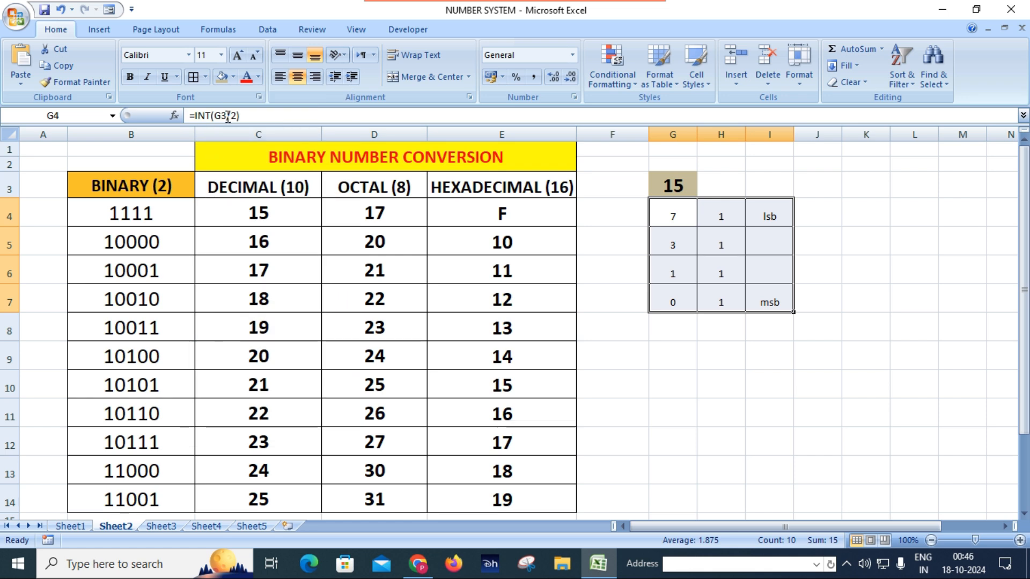
# Step: Enlarge the text in cells G4:I7 to font size 18 and make it bold
pyautogui.click(241, 57)
pyautogui.click(242, 56)
pyautogui.click(240, 57)
pyautogui.click(240, 57)
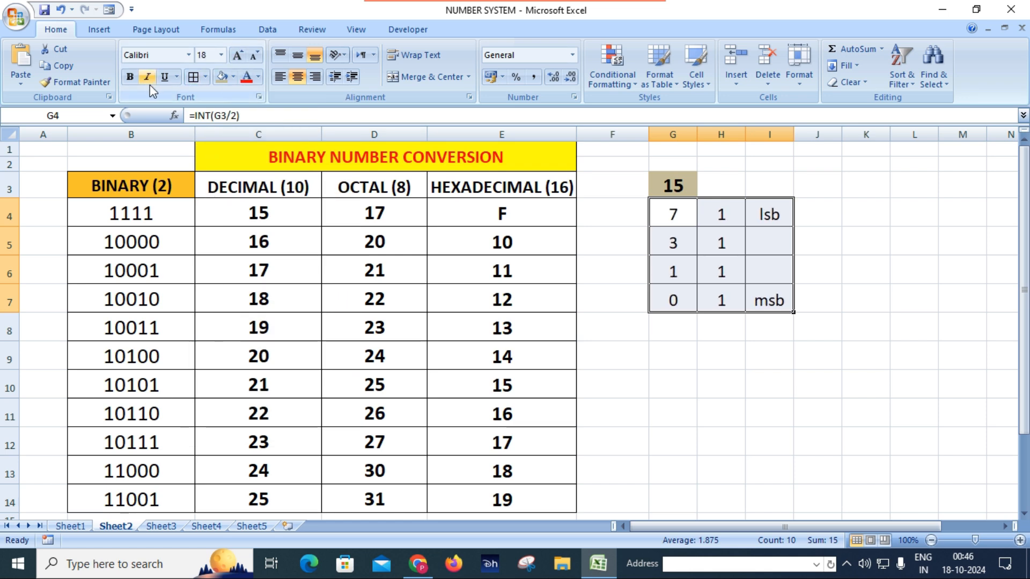
pyautogui.click(135, 81)
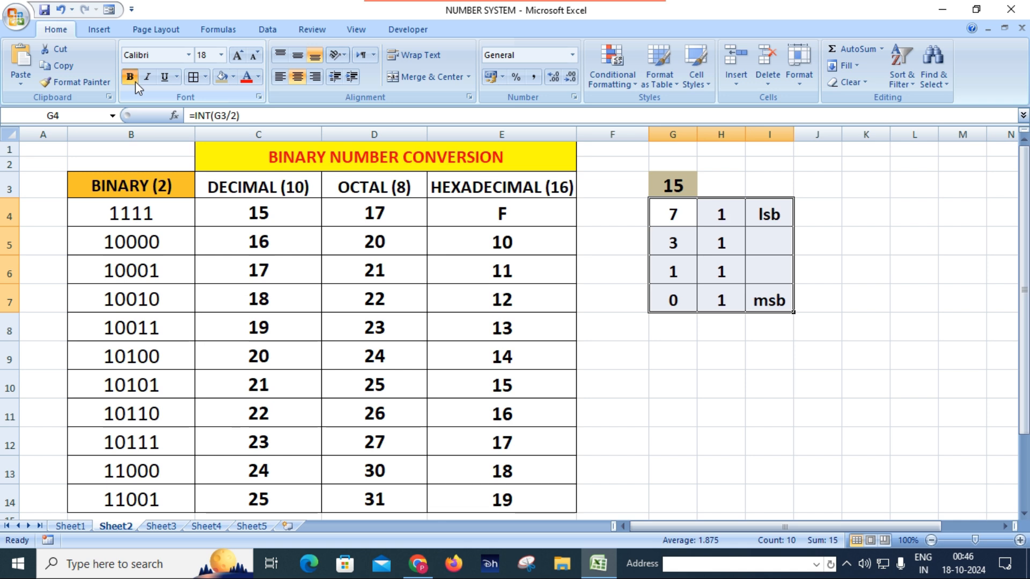
pyautogui.click(685, 364)
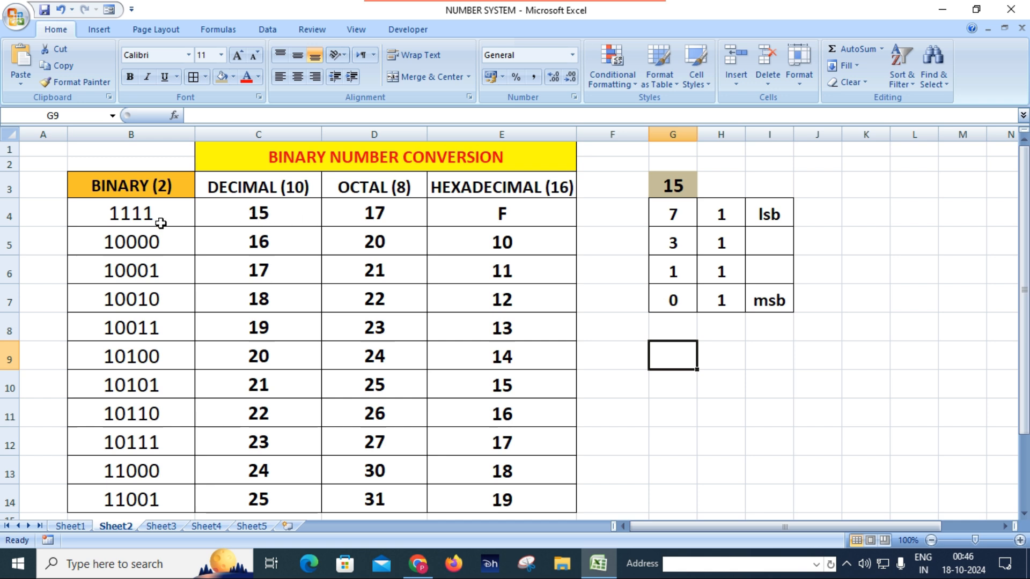
pyautogui.click(270, 218)
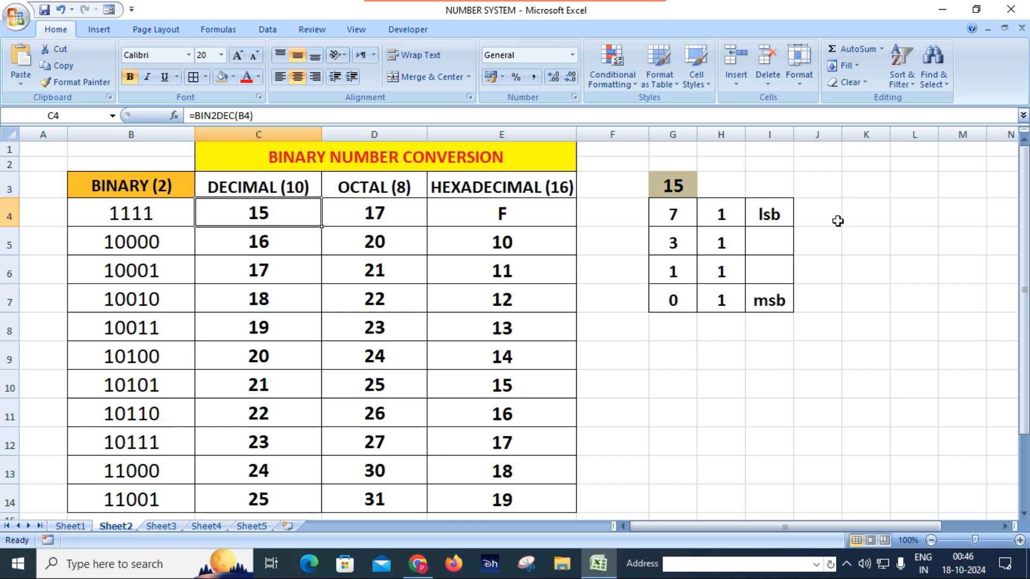
pyautogui.doubleClick(828, 186)
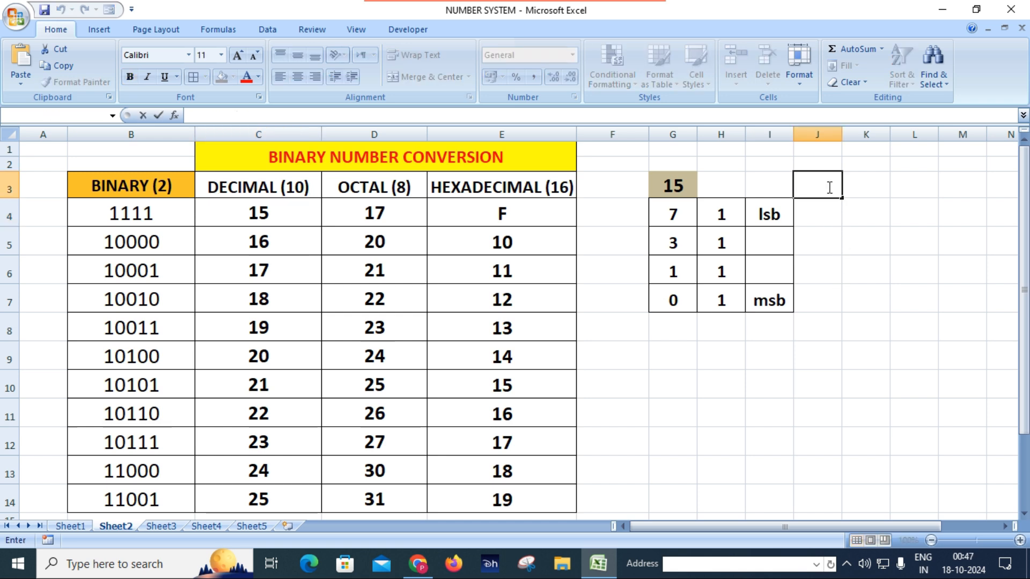
pyautogui.click(675, 358)
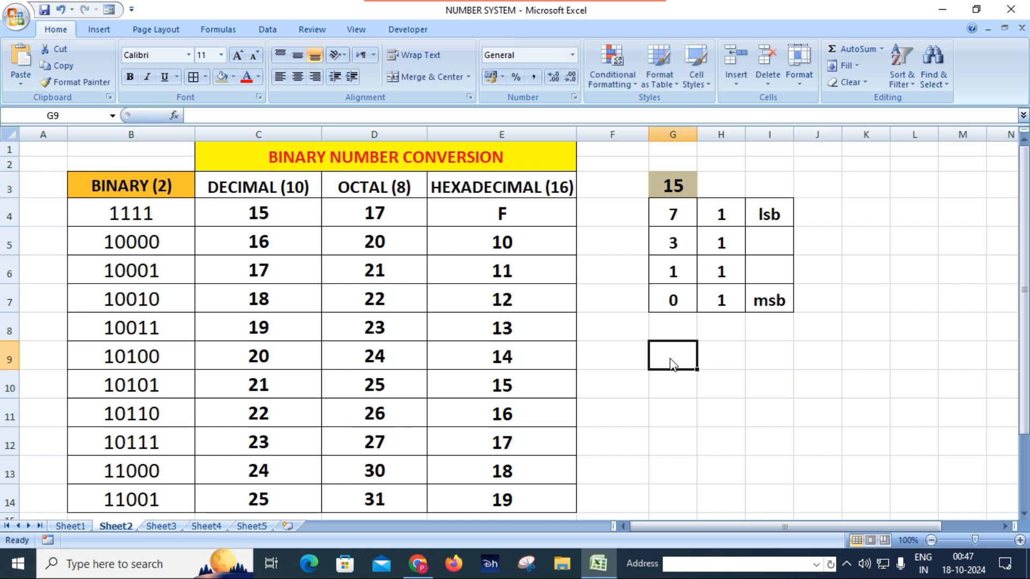
pyautogui.click(673, 186)
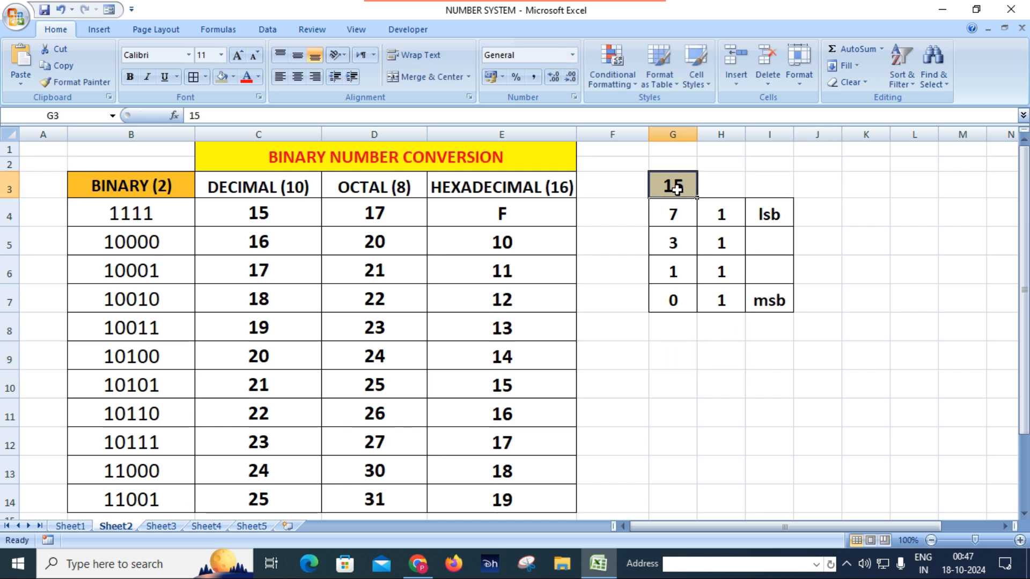
pyautogui.hotkey('ctrl', 'c')
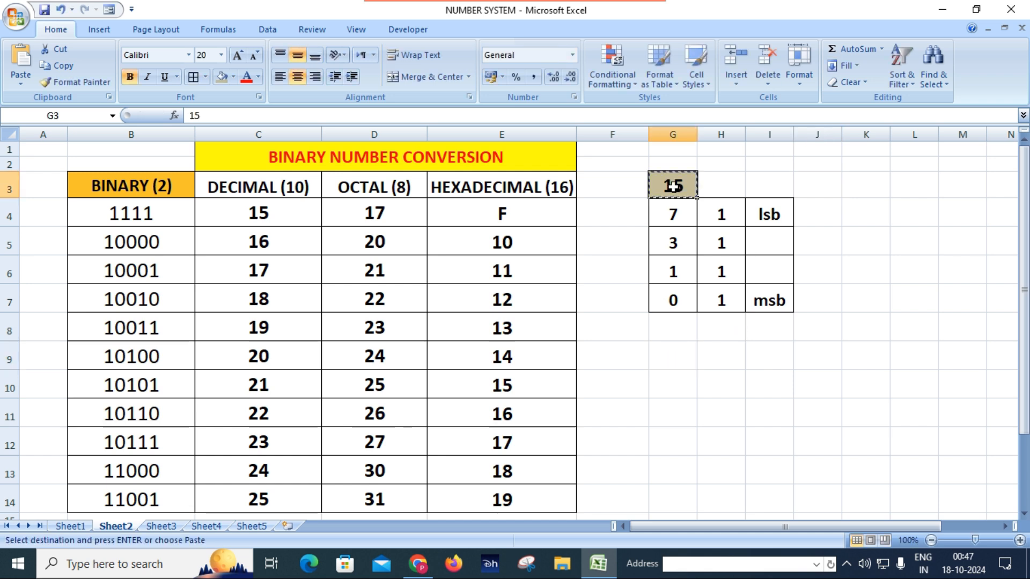
pyautogui.doubleClick(670, 349)
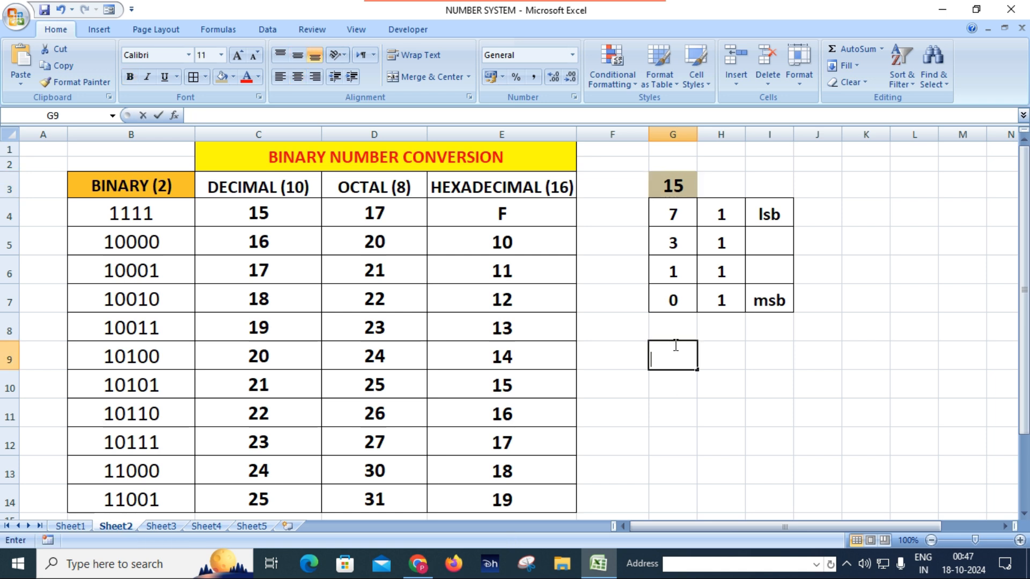
pyautogui.click(671, 181)
pyautogui.hotkey('ctrl', 'c')
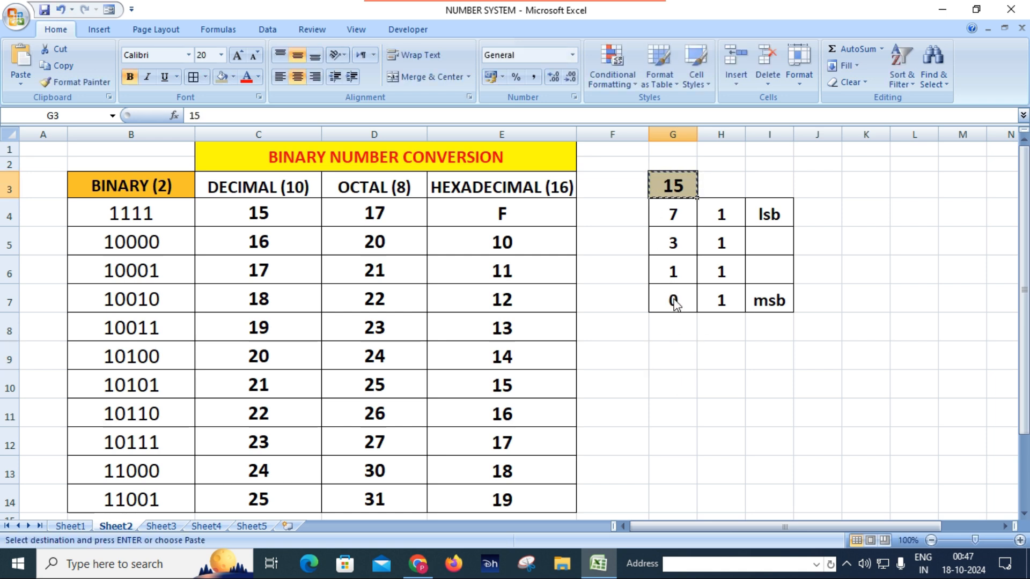
pyautogui.press('Escape')
pyautogui.press('Down')
pyautogui.press('Down')
pyautogui.press('Down')
pyautogui.press('Down')
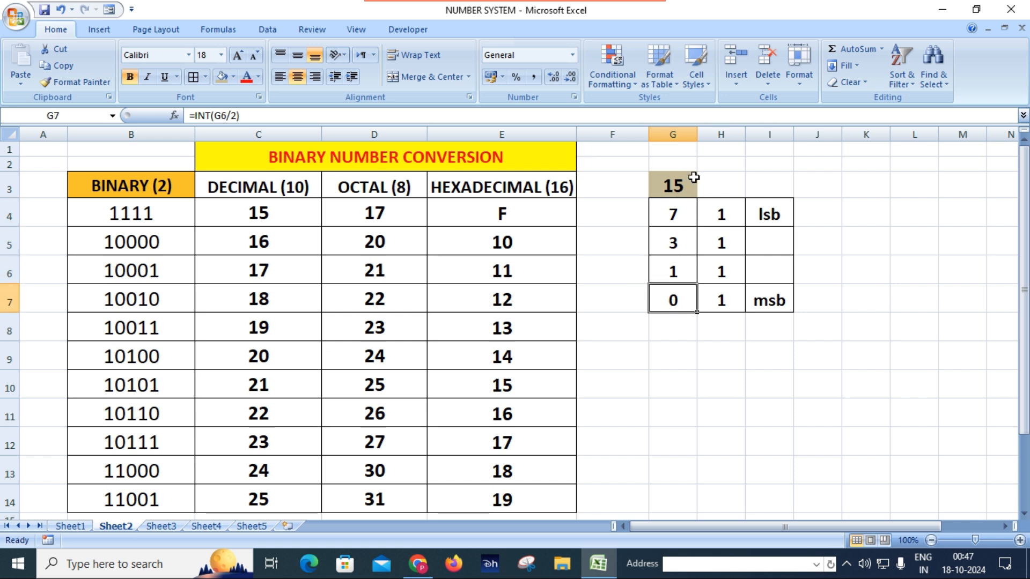
# Step: Copy the shaded value 15 from cell G3 into cell G9 as the start of a second division table
pyautogui.click(663, 185)
pyautogui.hotkey('ctrl', 'c')
pyautogui.press('Escape')
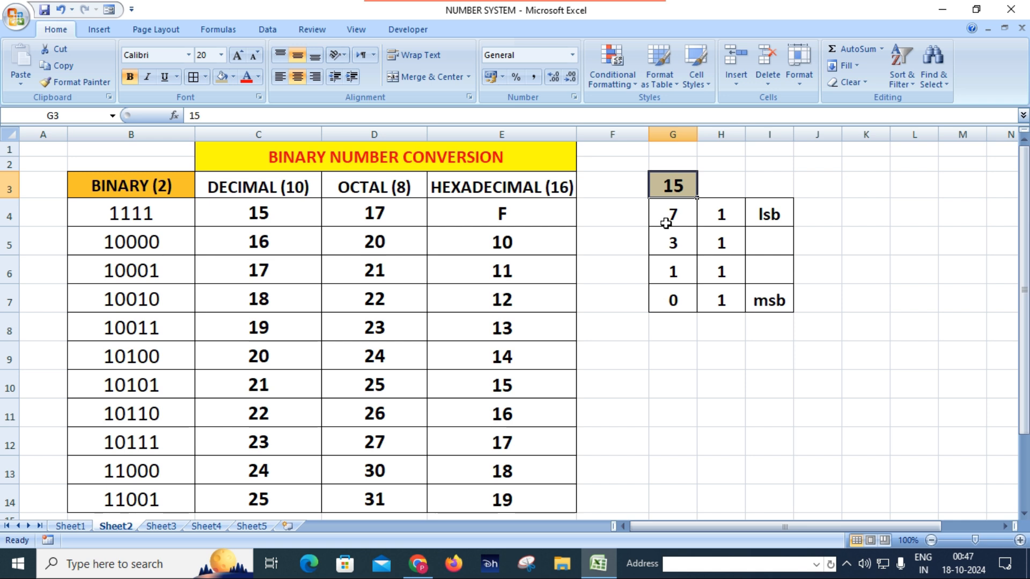
pyautogui.hotkey('ctrl', 'c')
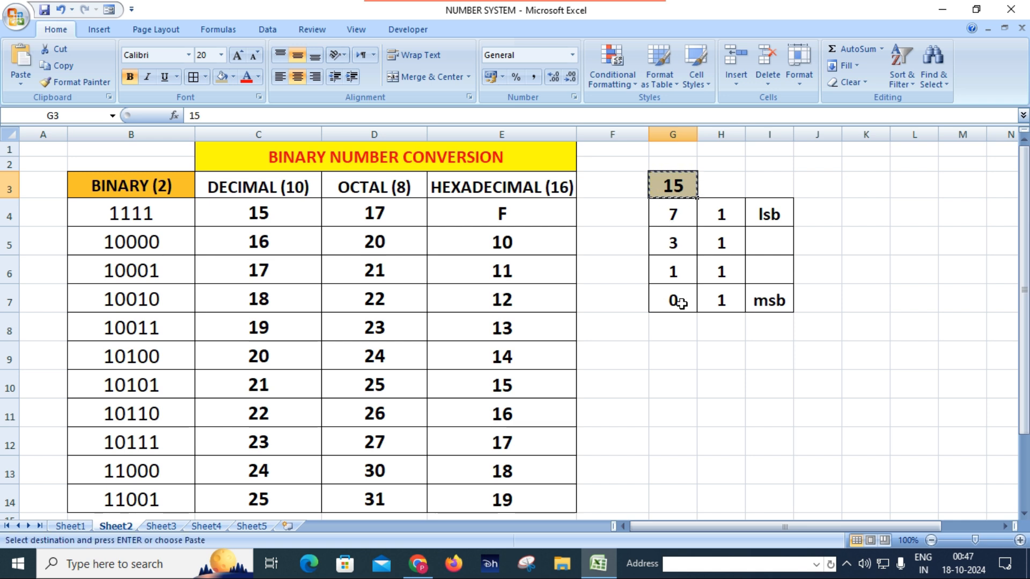
pyautogui.click(672, 355)
pyautogui.hotkey('ctrl', 'v')
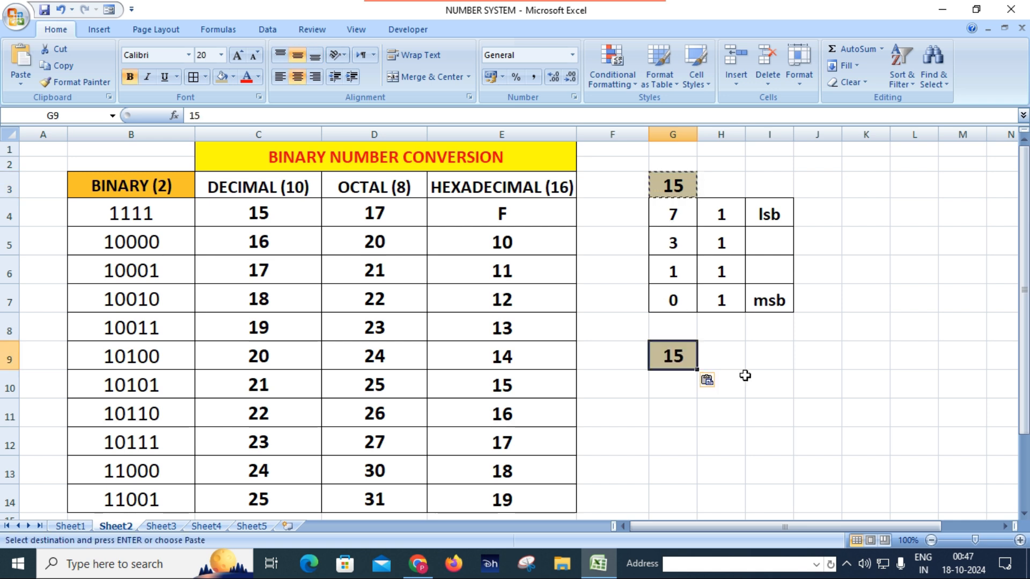
# Step: Enter the formula =INT(G9/8) in cell G10 to get the first octal quotient
pyautogui.click(766, 389)
pyautogui.click(673, 384)
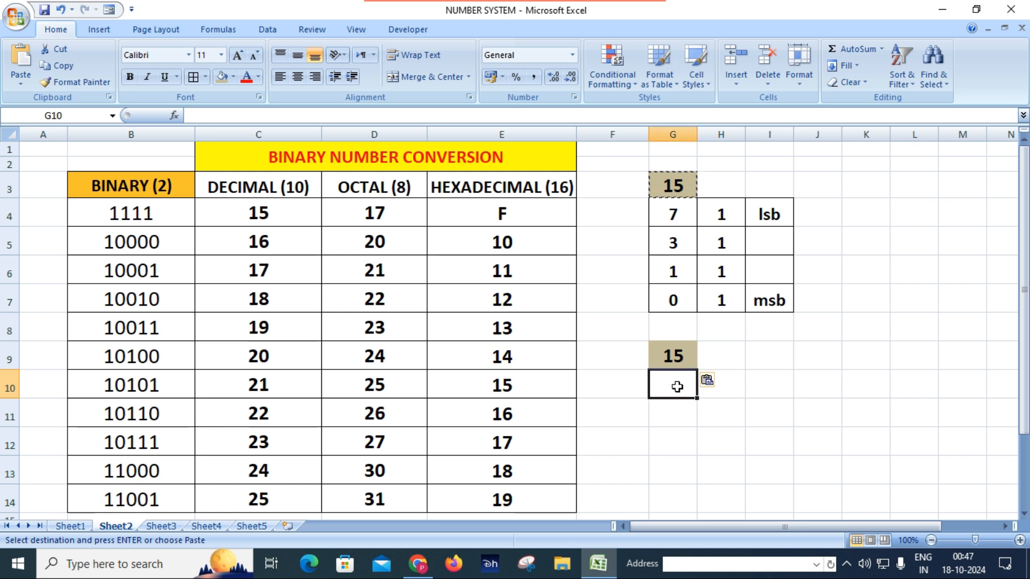
pyautogui.write('=int')
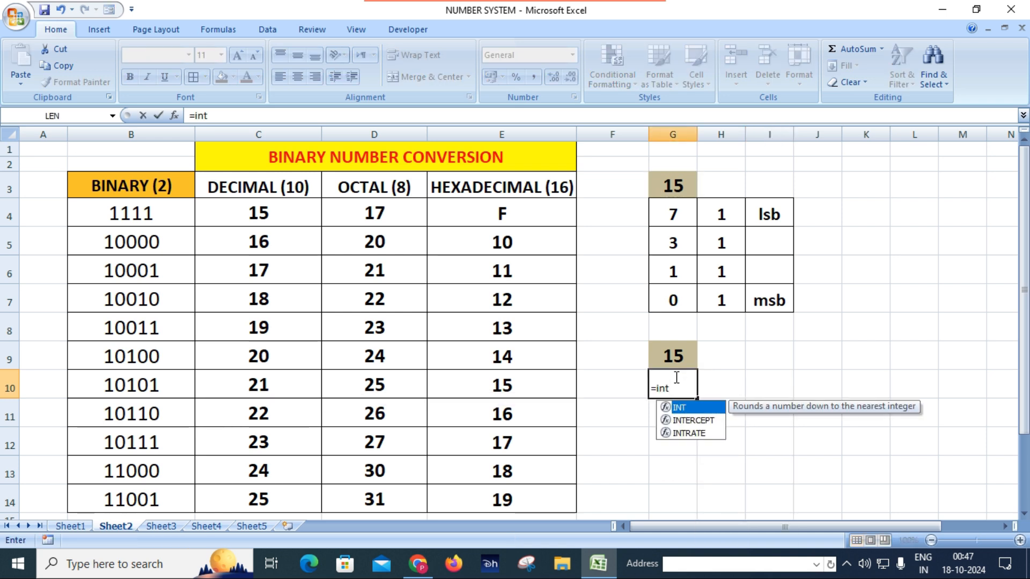
pyautogui.press('Tab')
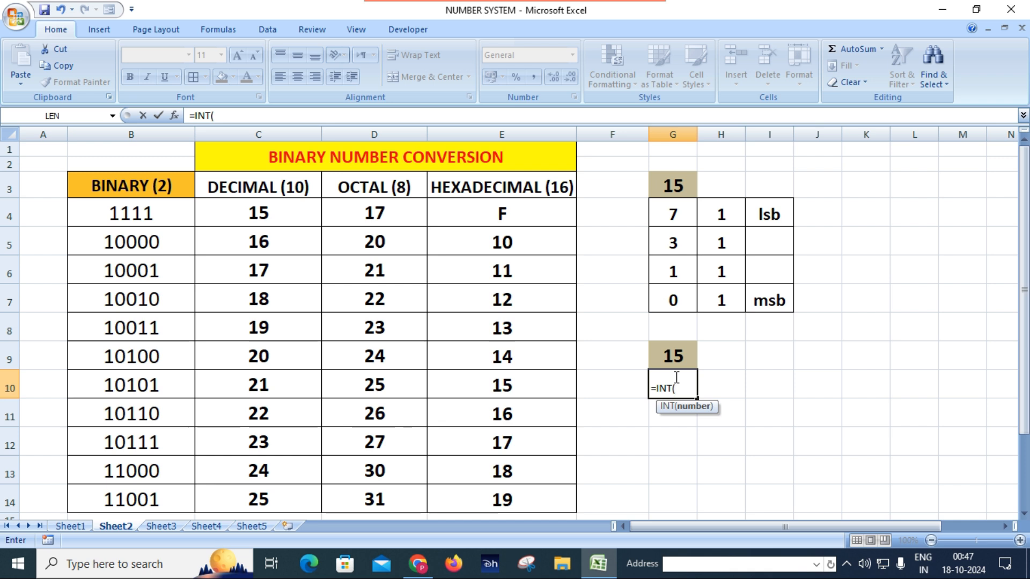
pyautogui.click(674, 355)
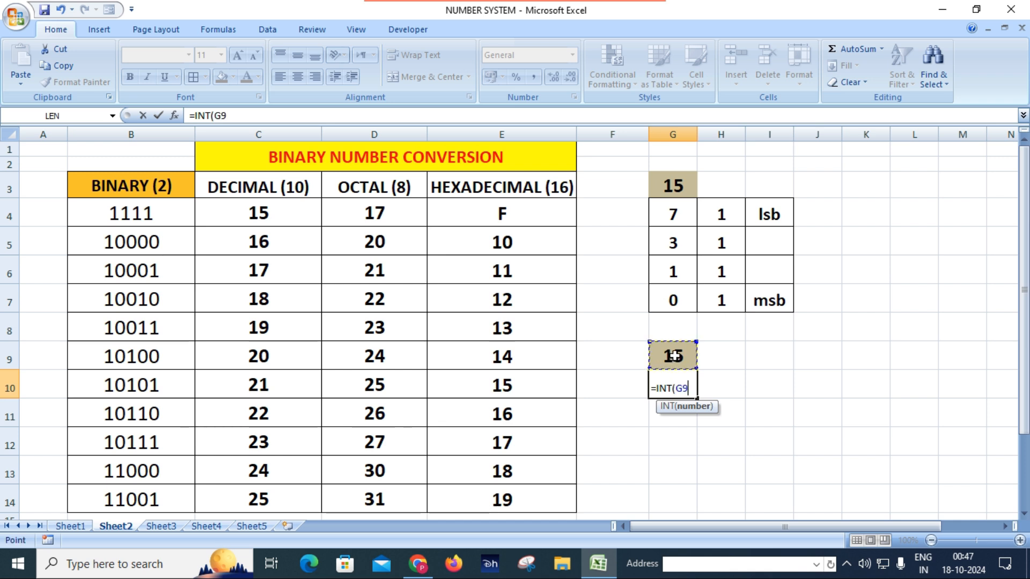
pyautogui.write('/')
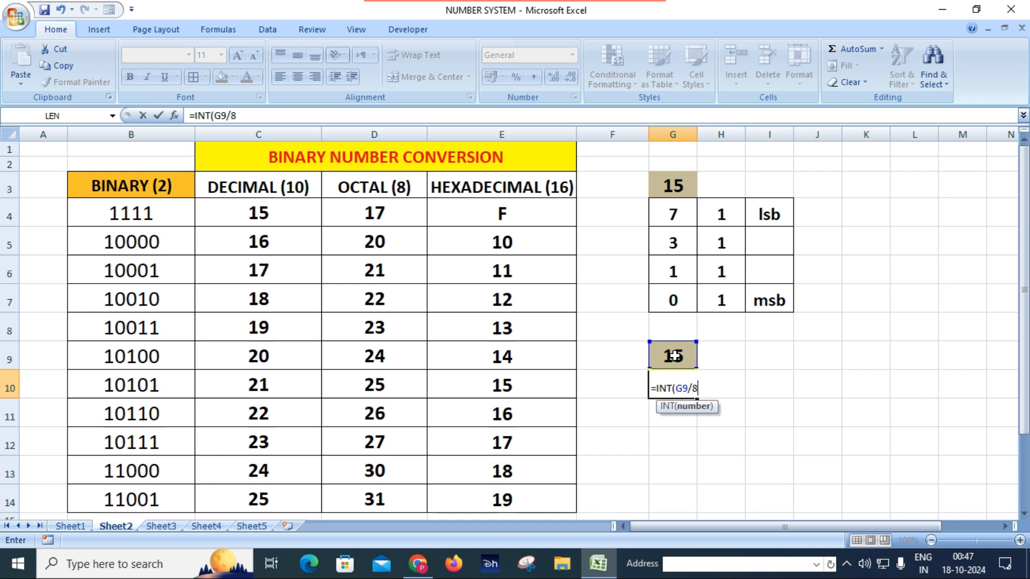
pyautogui.write('8)')
pyautogui.press('Return')
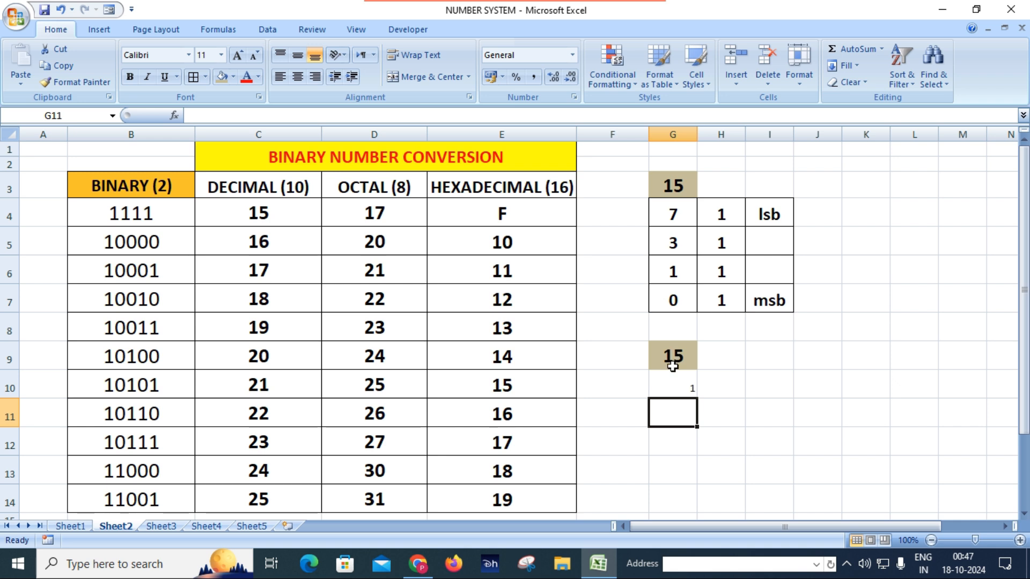
# Step: Fill the INT formula from G10 down to G11 to get the next octal quotient
pyautogui.click(677, 393)
pyautogui.moveTo(699, 398); pyautogui.dragTo(700, 425)
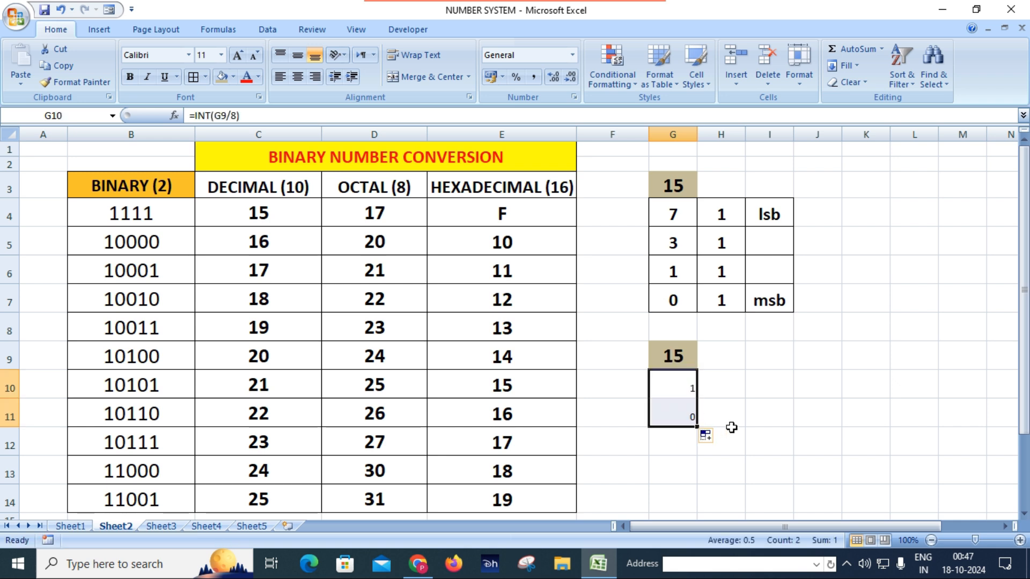
pyautogui.click(710, 410)
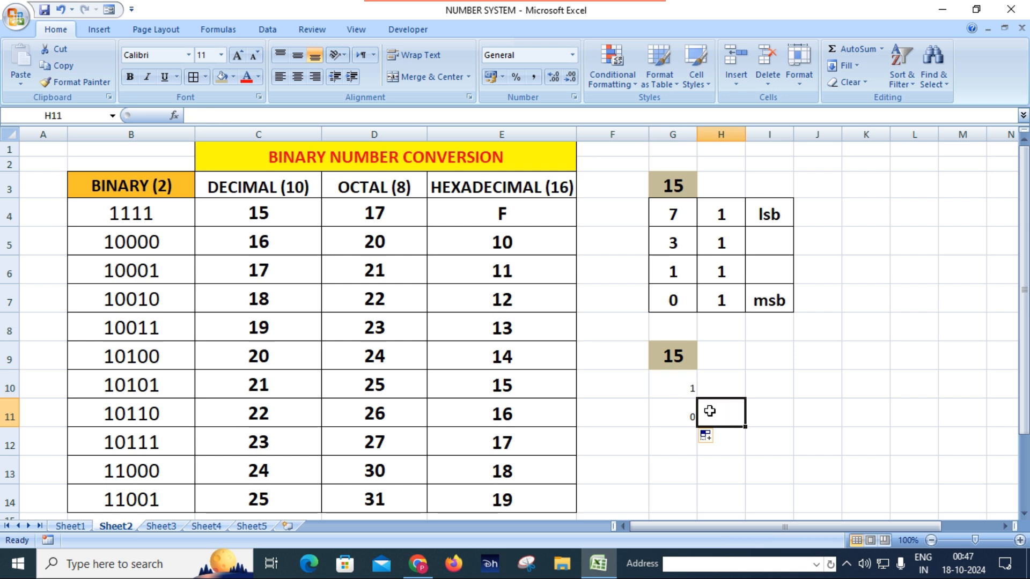
# Step: Enter the formula =MOD(G9,8) in cell H10 to get the remainder of the first division by 8
pyautogui.click(712, 384)
pyautogui.write('=')
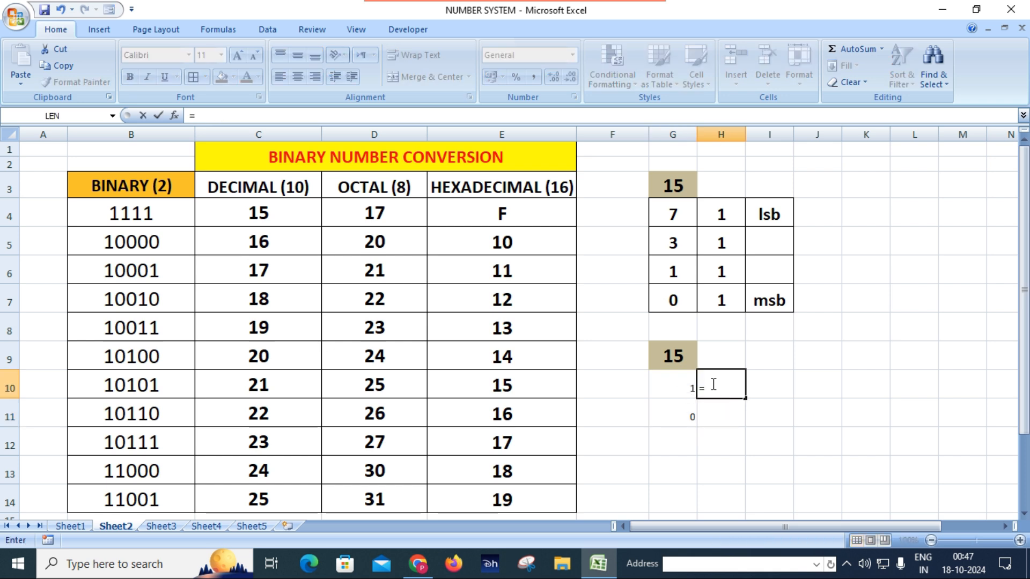
pyautogui.write('mo')
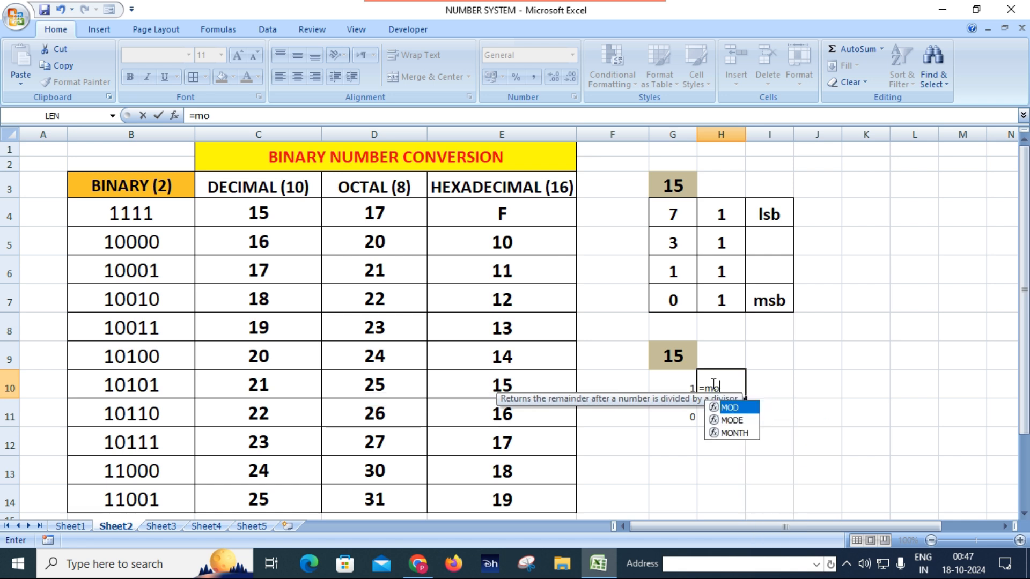
pyautogui.press('Tab')
pyautogui.click(667, 354)
pyautogui.write(',8')
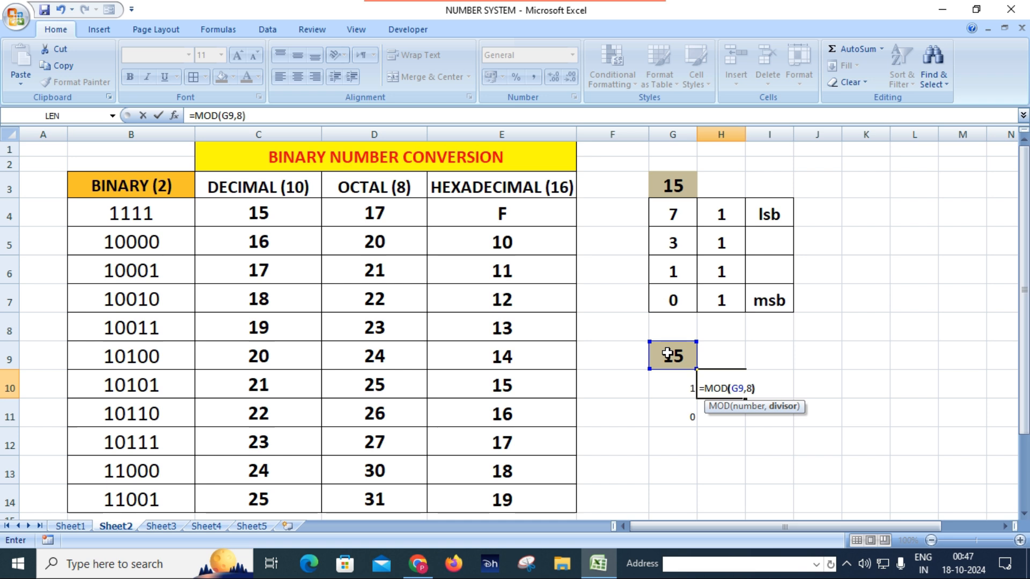
pyautogui.write(')')
pyautogui.press('Return')
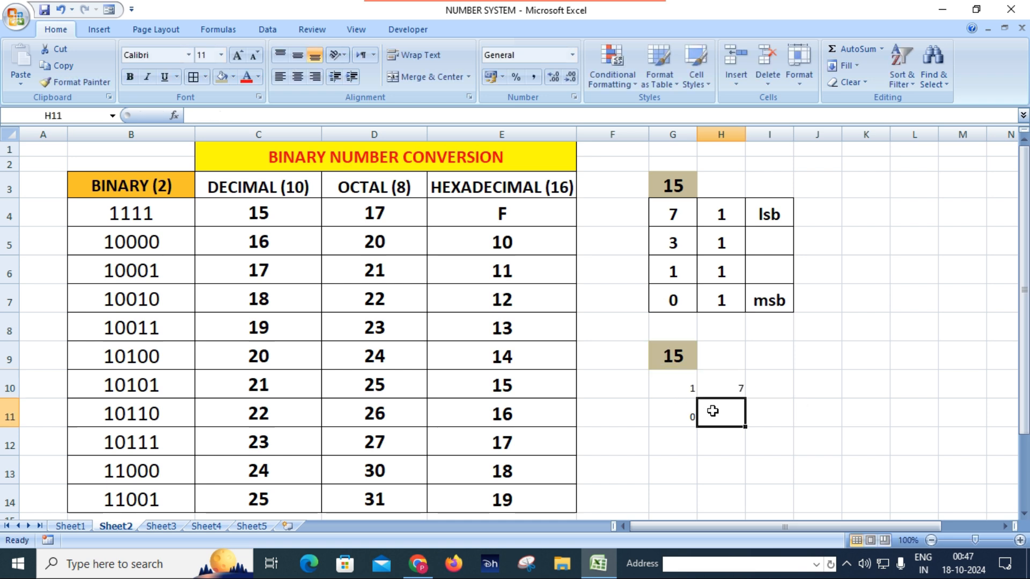
# Step: Fill the MOD formula from H10 down through H12 to list the octal remainders
pyautogui.click(738, 392)
pyautogui.moveTo(739, 393); pyautogui.dragTo(745, 425)
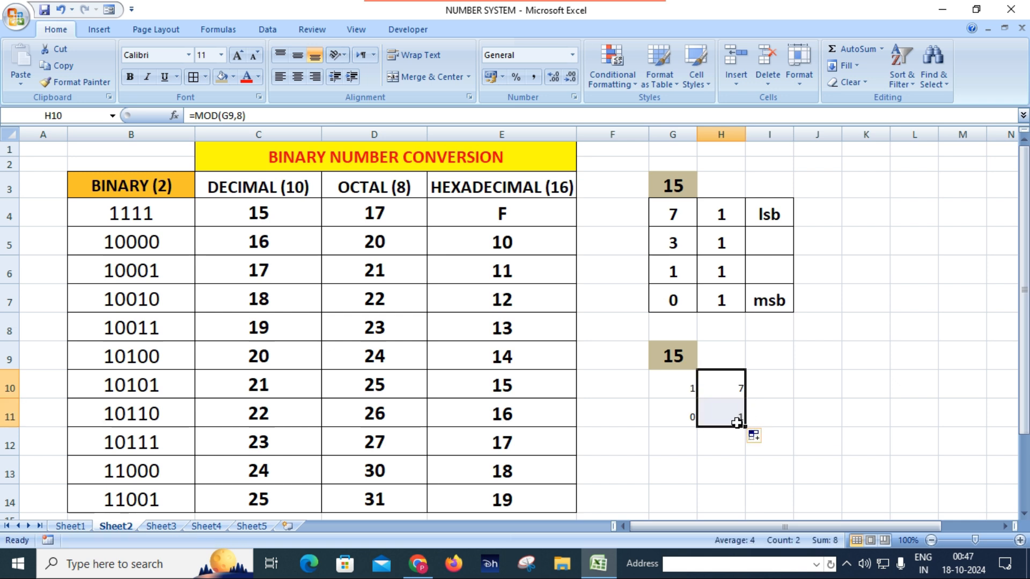
pyautogui.click(726, 443)
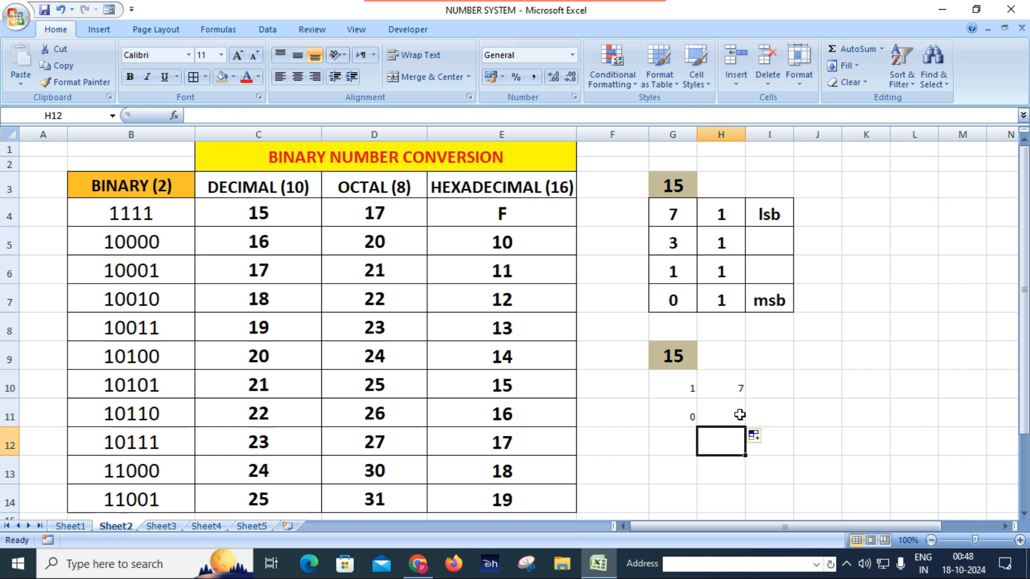
pyautogui.click(740, 416)
pyautogui.moveTo(747, 427); pyautogui.dragTo(746, 453)
# Step: Label the octal remainders by entering msb in cell I11 and lsb in cell I10
pyautogui.doubleClick(762, 445)
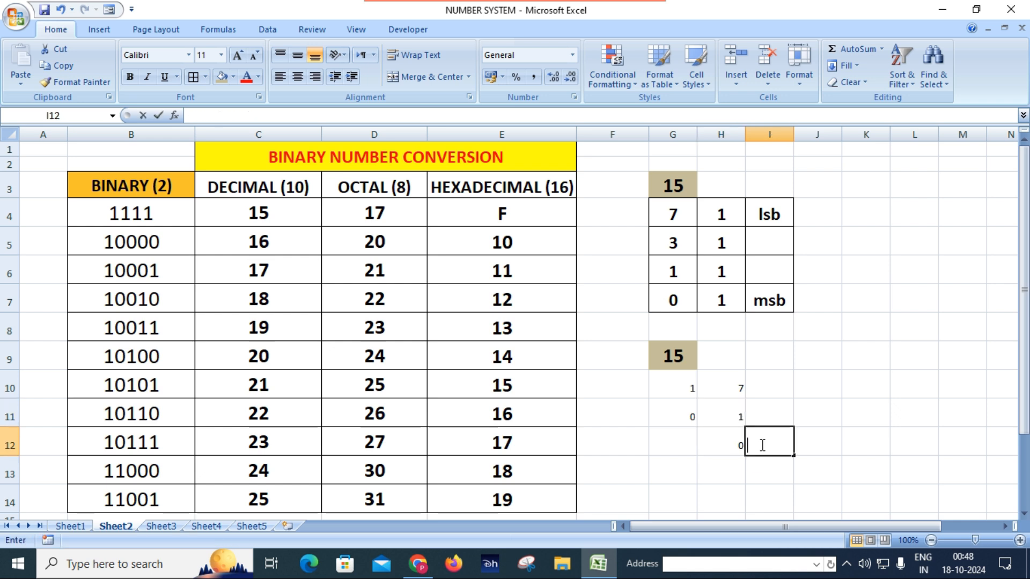
pyautogui.click(766, 418)
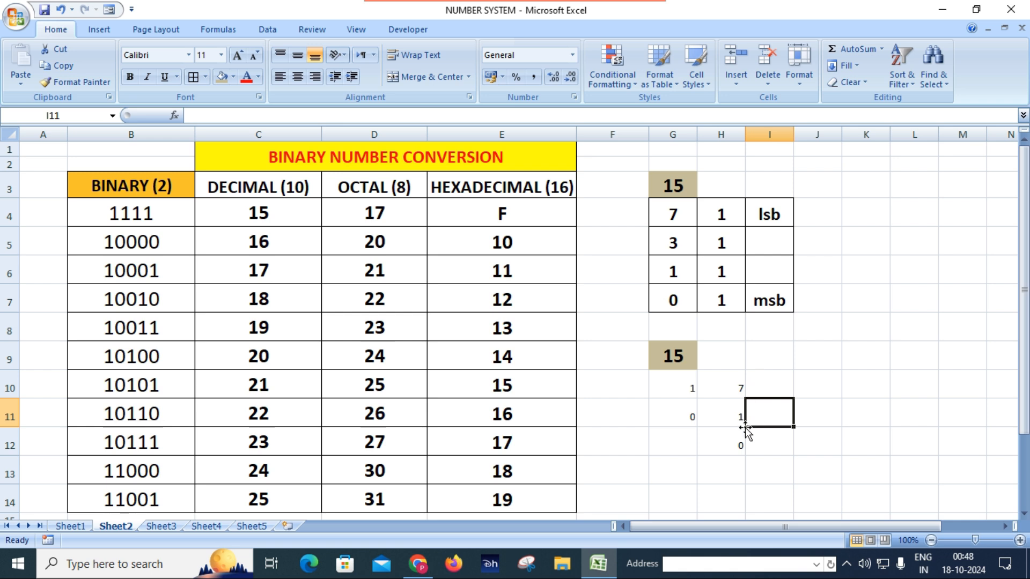
pyautogui.write('msb')
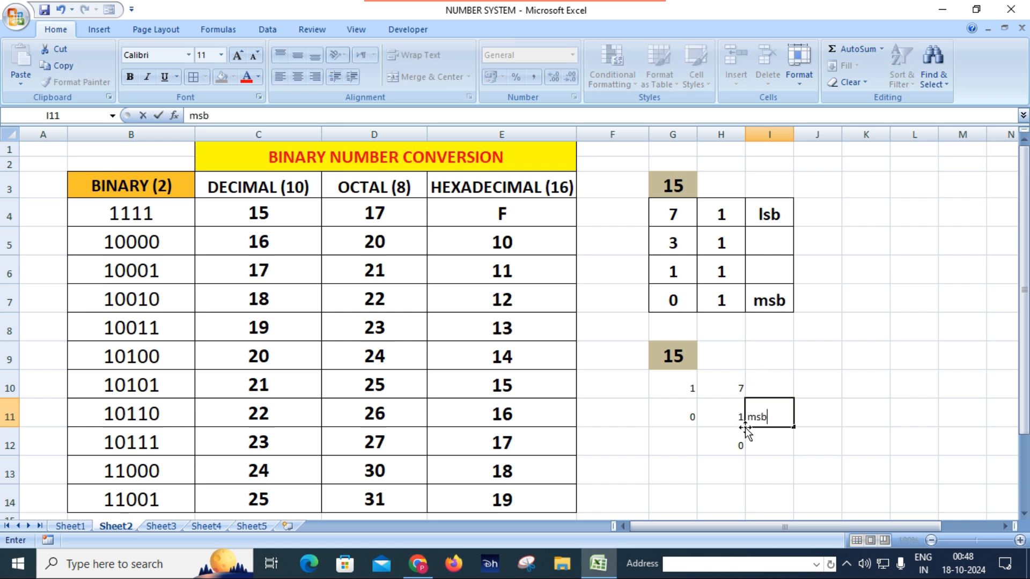
pyautogui.press('Up')
pyautogui.write('l')
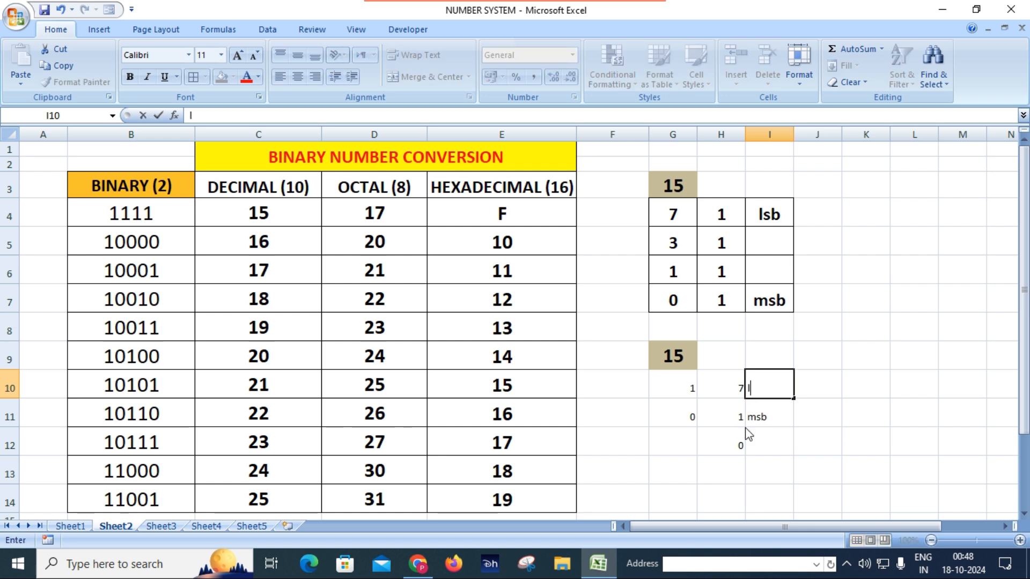
pyautogui.write('sb')
pyautogui.click(916, 423)
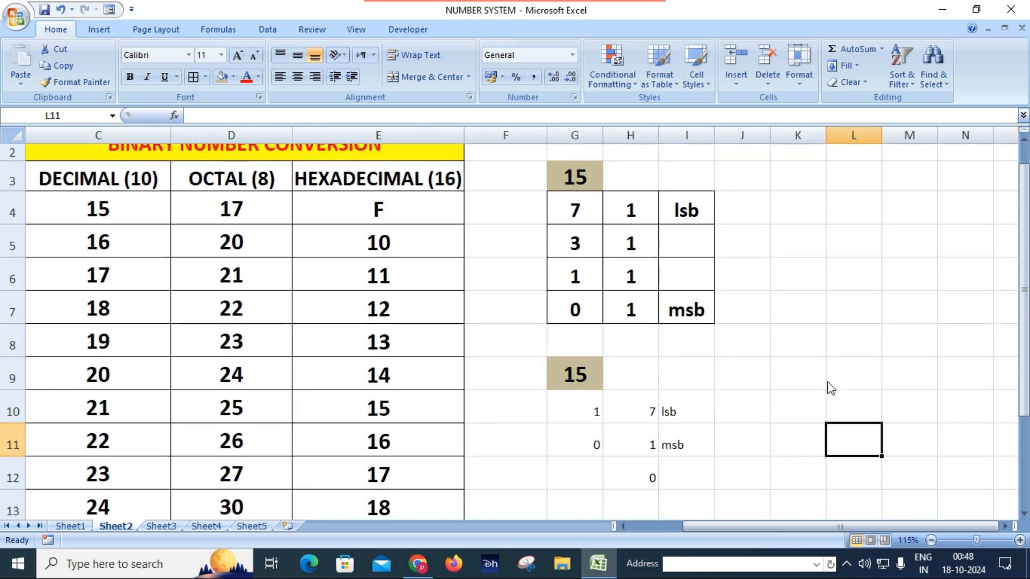
# Step: Format the octal working in G10:I11 with all borders, centred alignment and bold text
pyautogui.scroll(1, 830, 387)
pyautogui.scroll(-1, 826, 382)
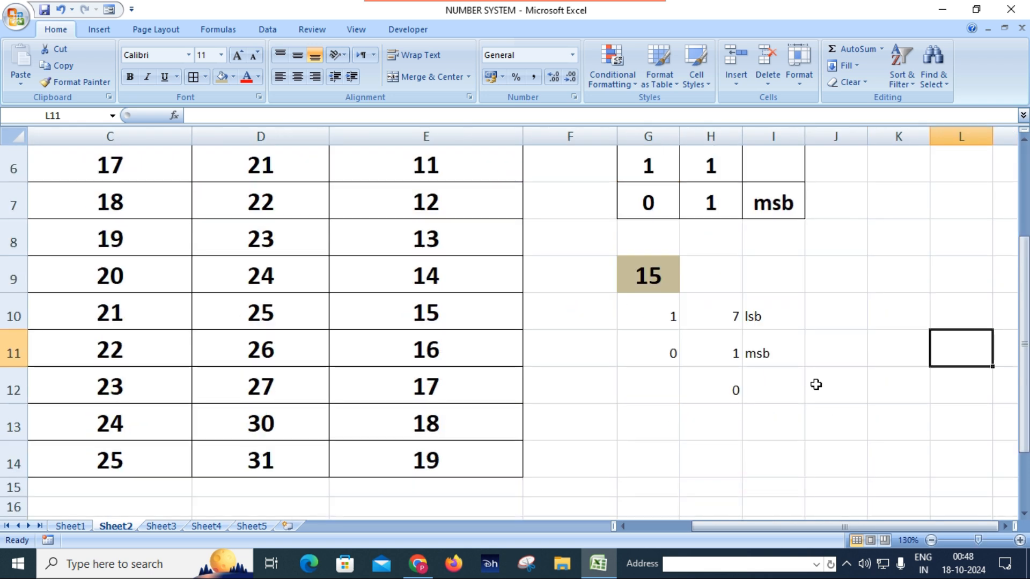
pyautogui.moveTo(642, 317); pyautogui.dragTo(756, 354)
pyautogui.click(757, 354)
pyautogui.moveTo(650, 302); pyautogui.dragTo(757, 352)
pyautogui.click(193, 77)
pyautogui.click(298, 79)
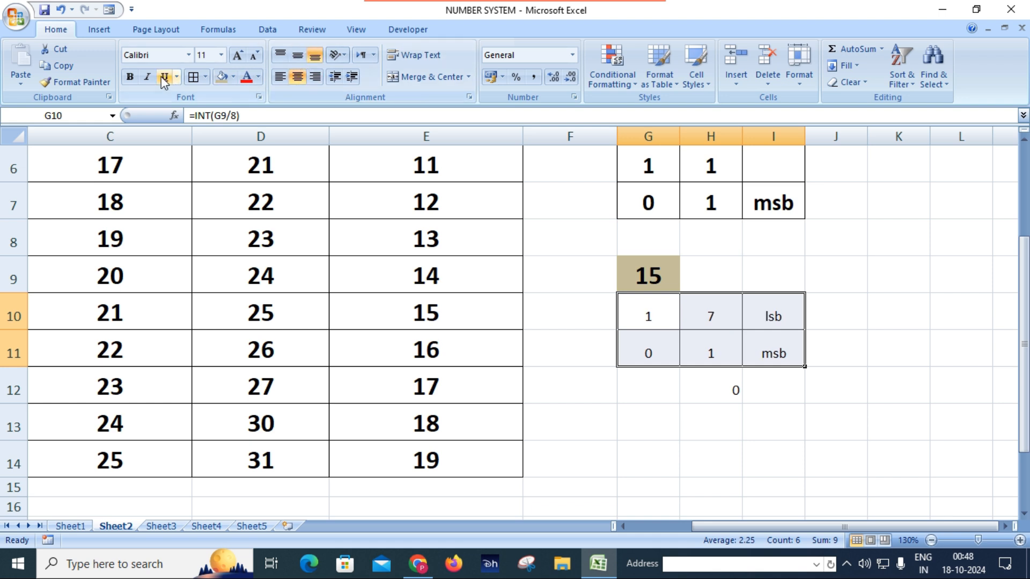
pyautogui.click(130, 78)
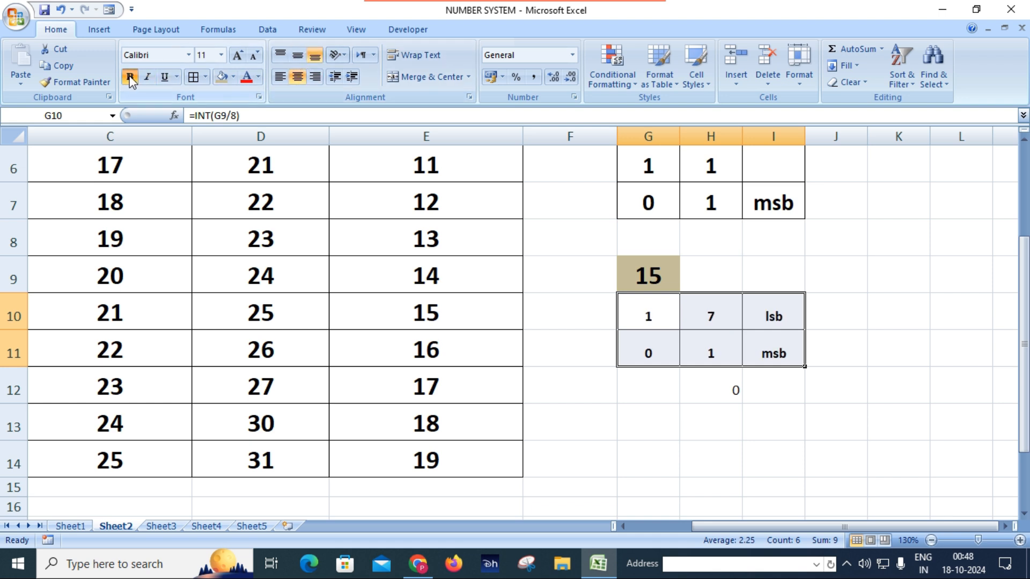
# Step: Review the decimal, octal and hexadecimal conversion formulas in cells C4, D4 and E4 of the binary table
pyautogui.scroll(2, 464, 352)
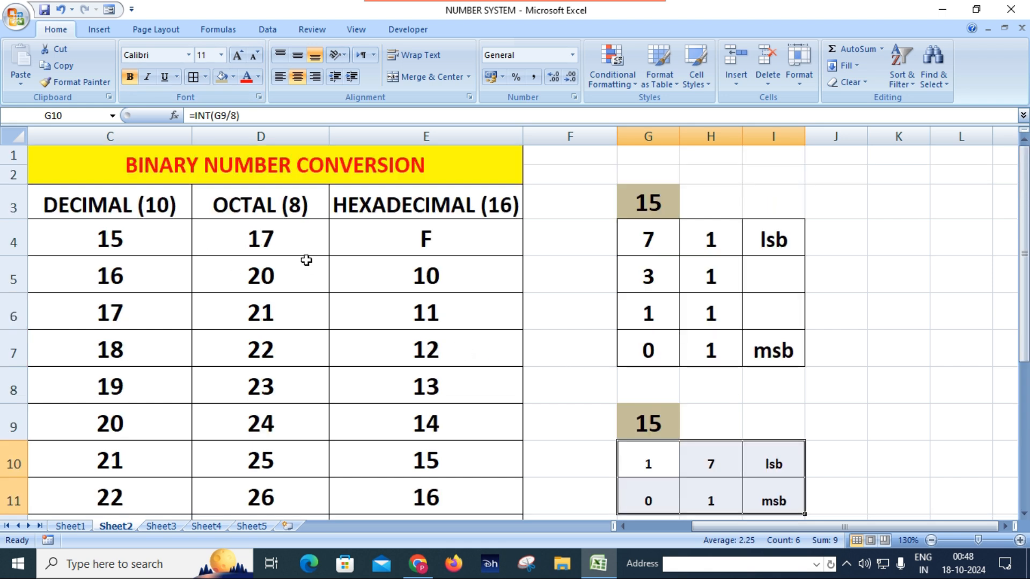
pyautogui.click(123, 244)
pyautogui.write('=BIN2DEC(B4)')
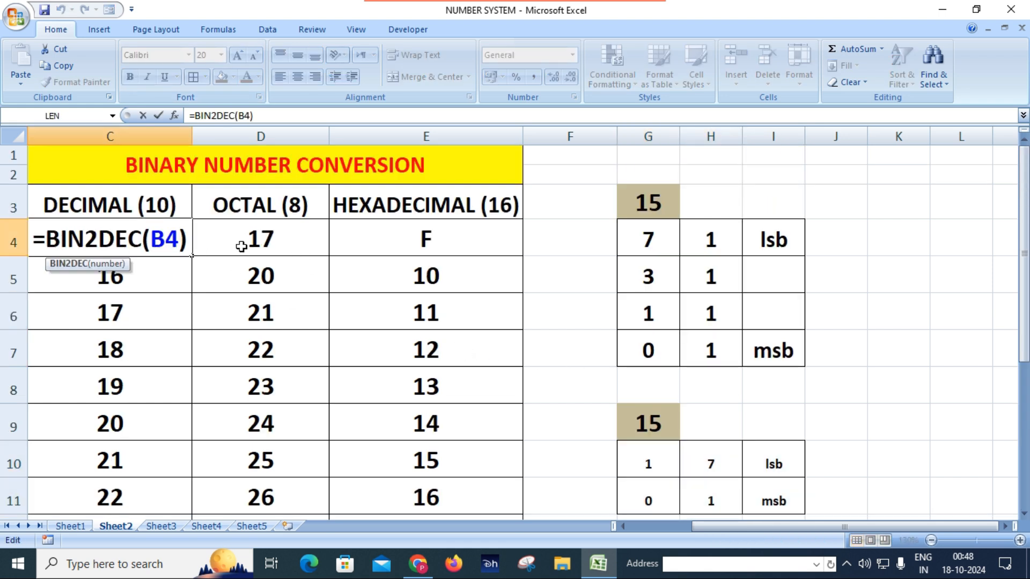
pyautogui.press('Return')
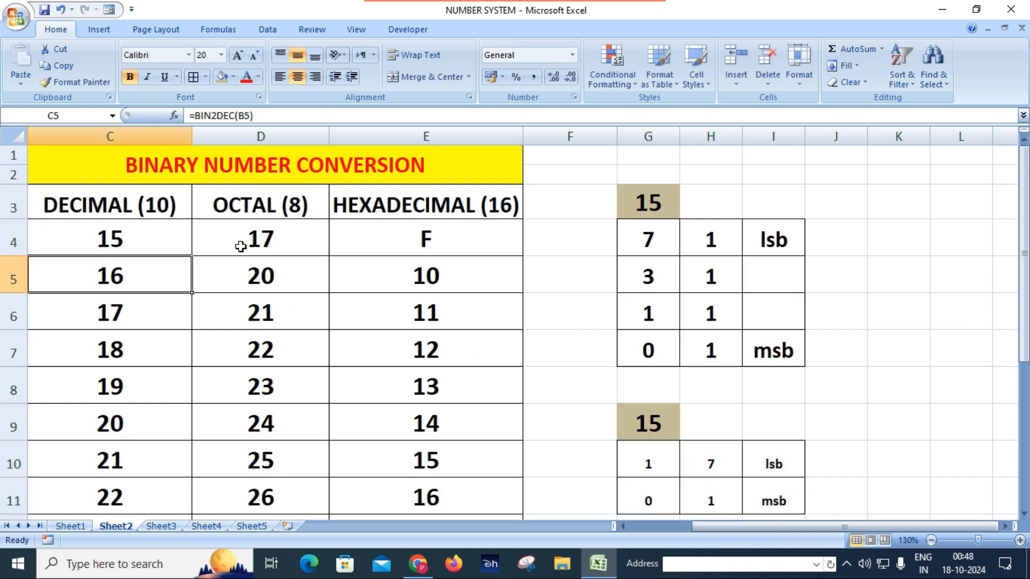
pyautogui.click(289, 240)
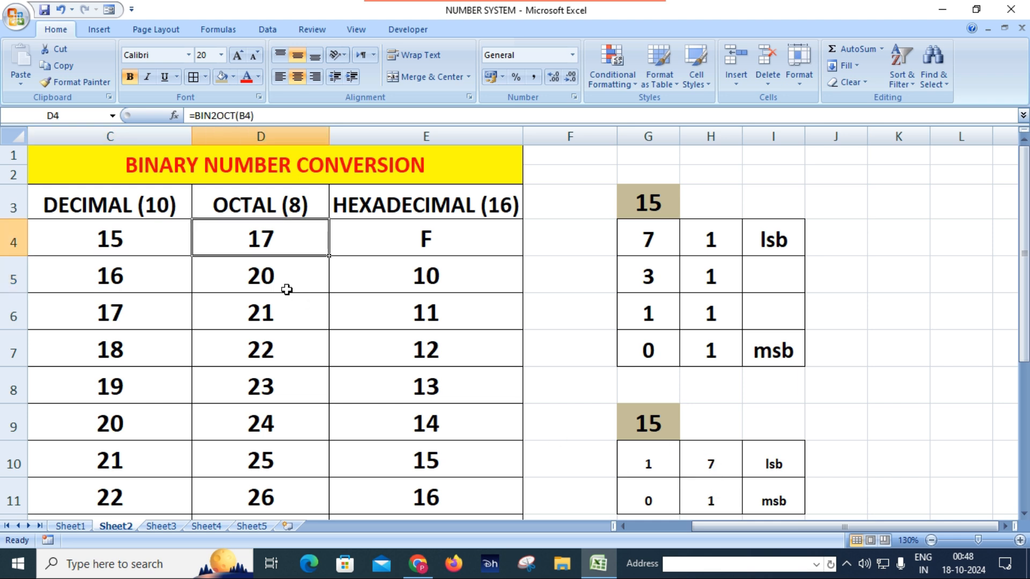
pyautogui.scroll(-2, 290, 298)
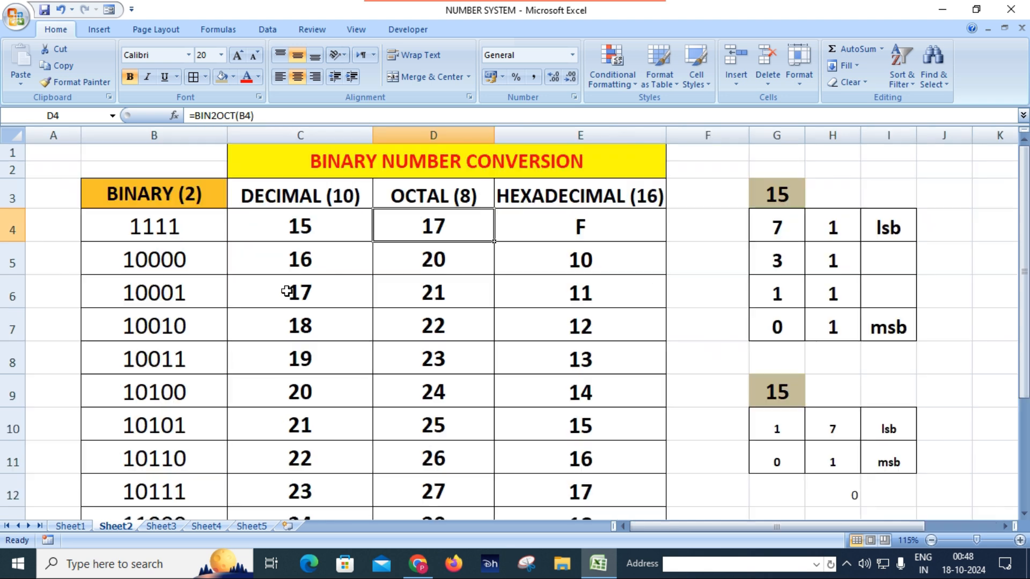
pyautogui.scroll(-1, 380, 269)
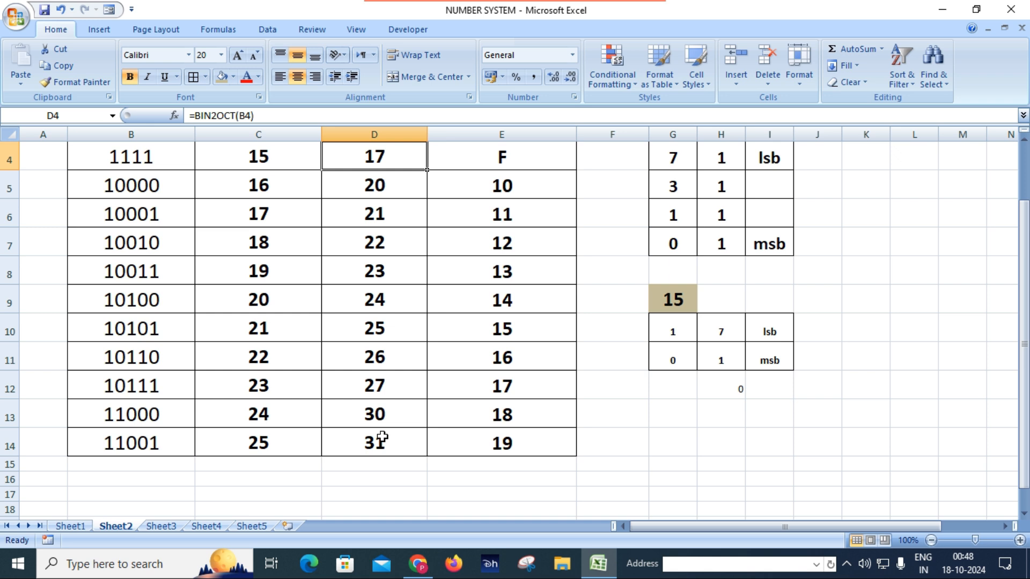
pyautogui.scroll(1, 381, 438)
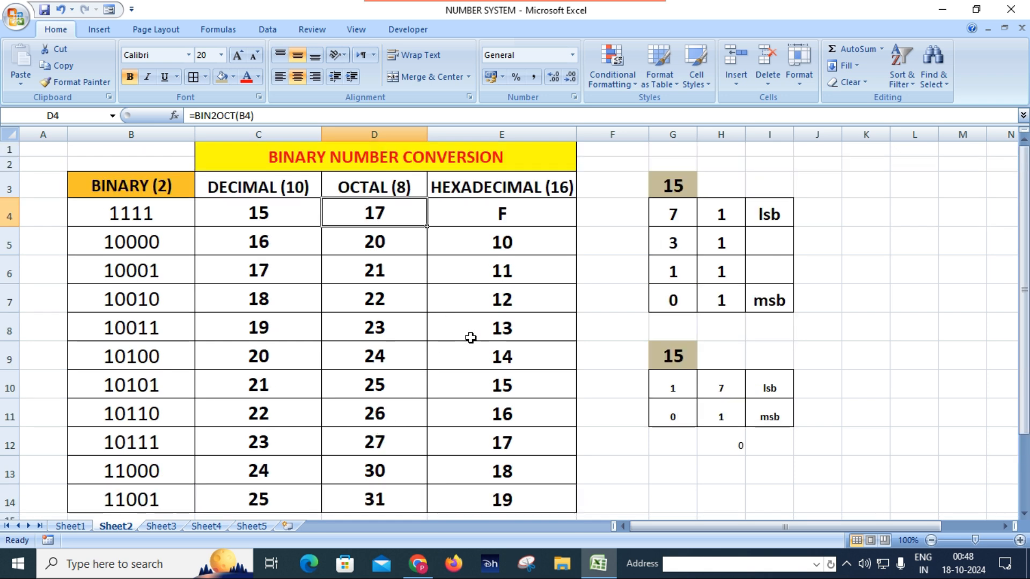
pyautogui.click(471, 290)
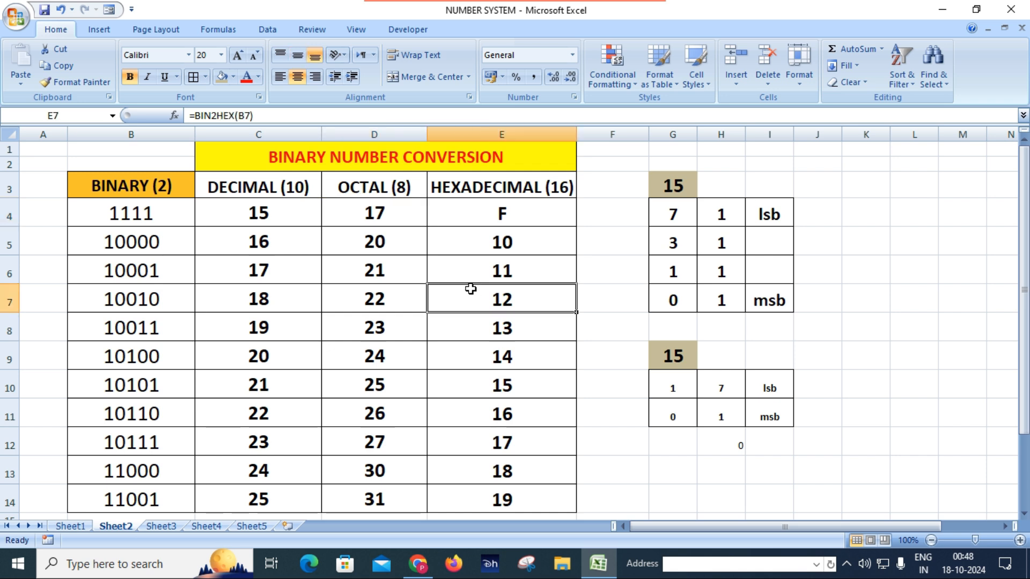
pyautogui.click(474, 206)
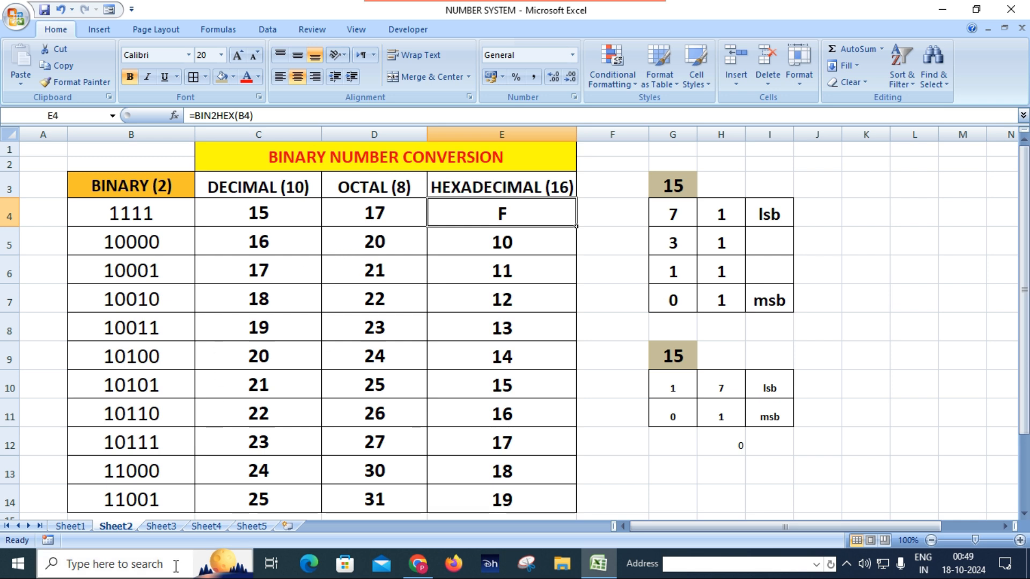
# Step: Switch to Sheet3 and look over the decimal conversion table's binary, octal and hexadecimal column headings
pyautogui.click(161, 526)
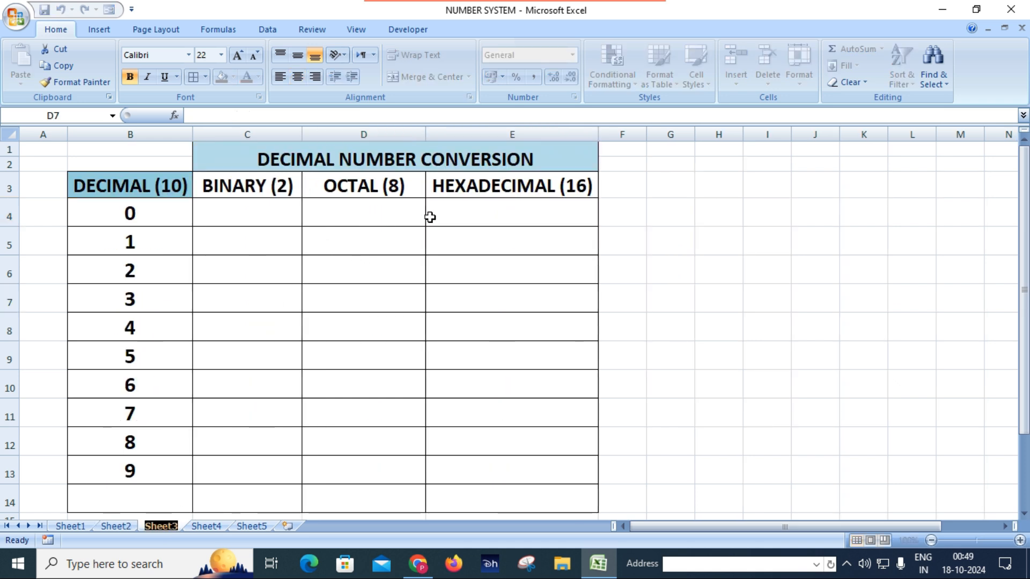
pyautogui.click(374, 219)
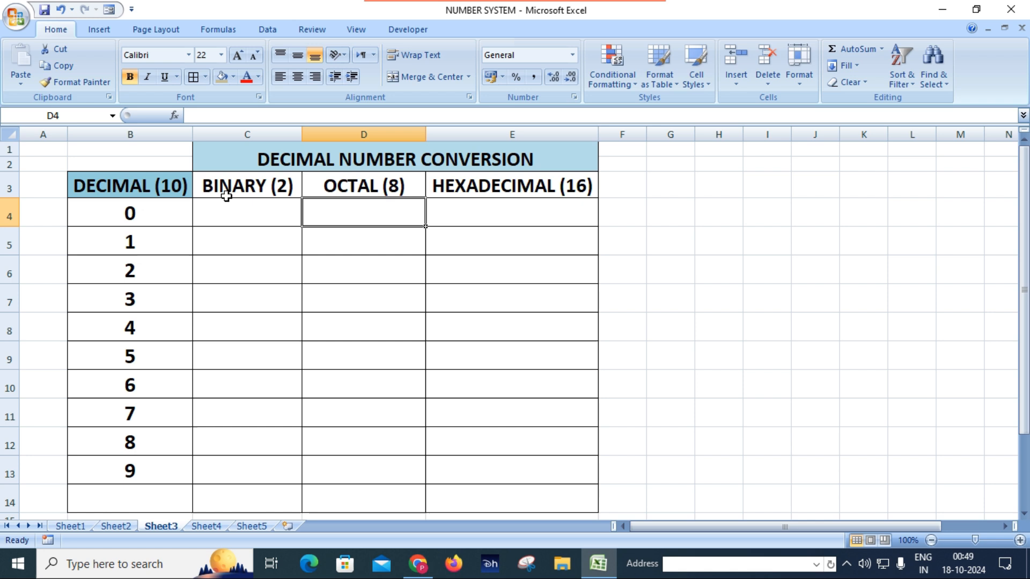
pyautogui.click(161, 217)
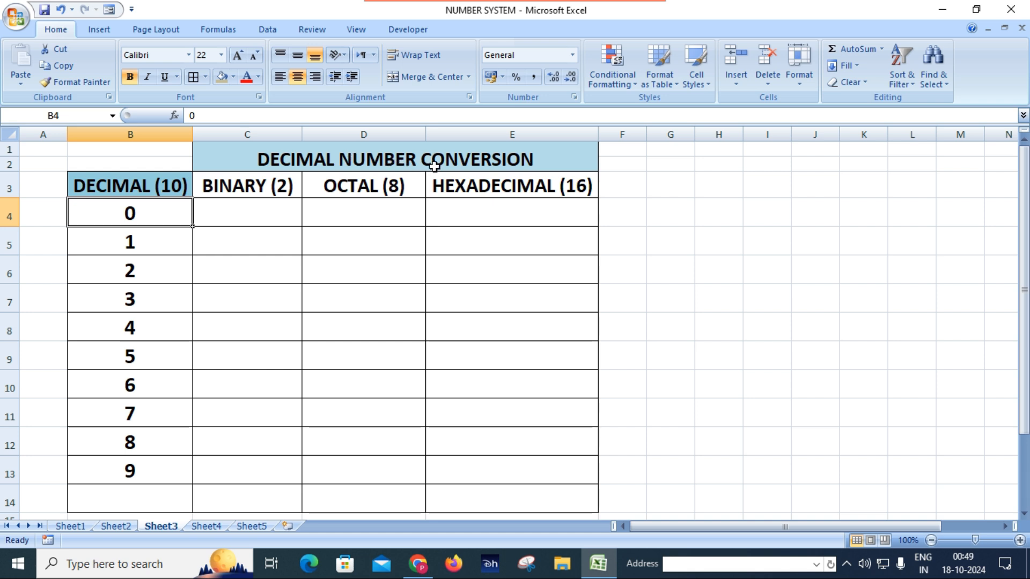
pyautogui.click(264, 189)
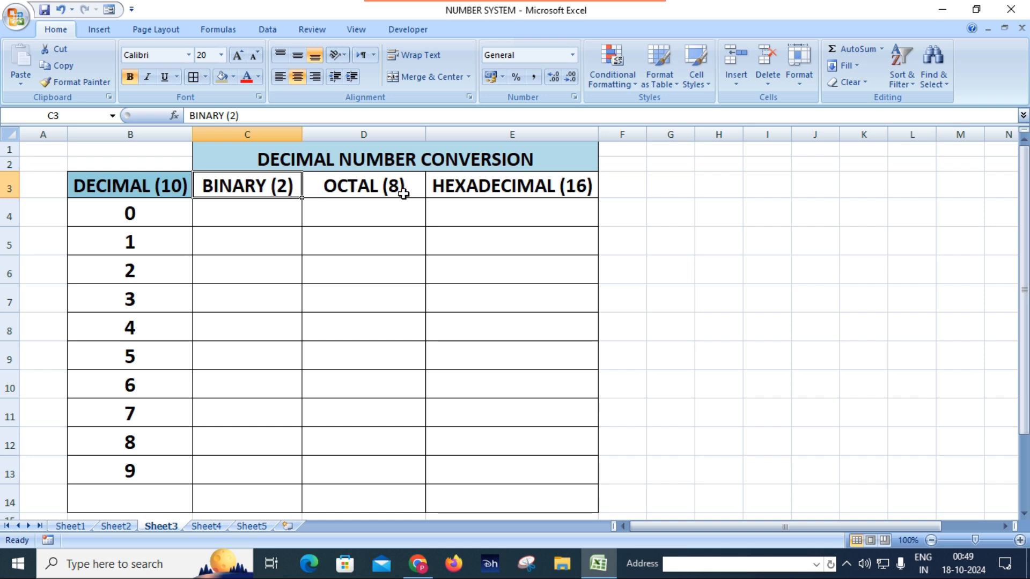
pyautogui.click(374, 190)
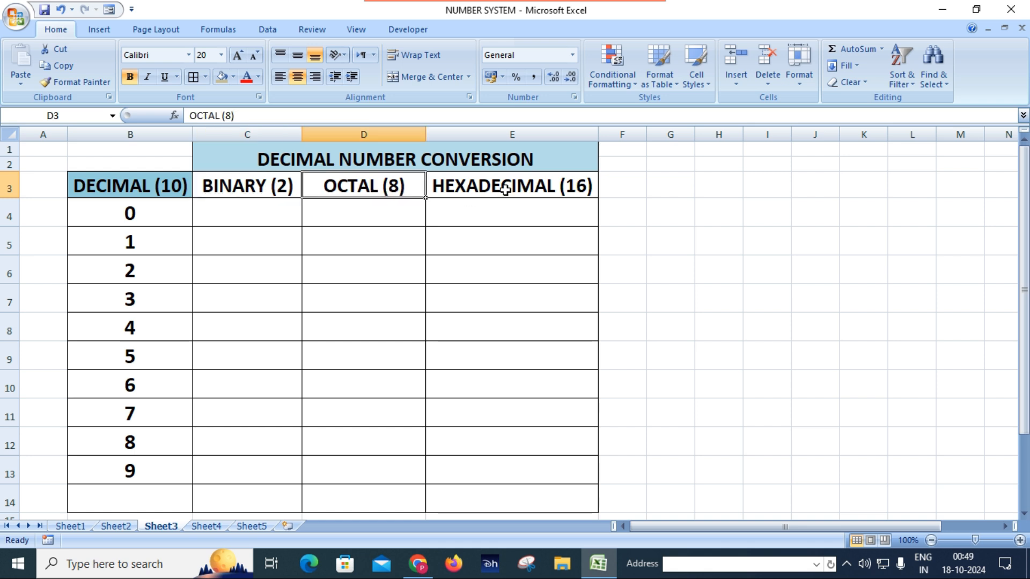
pyautogui.click(505, 189)
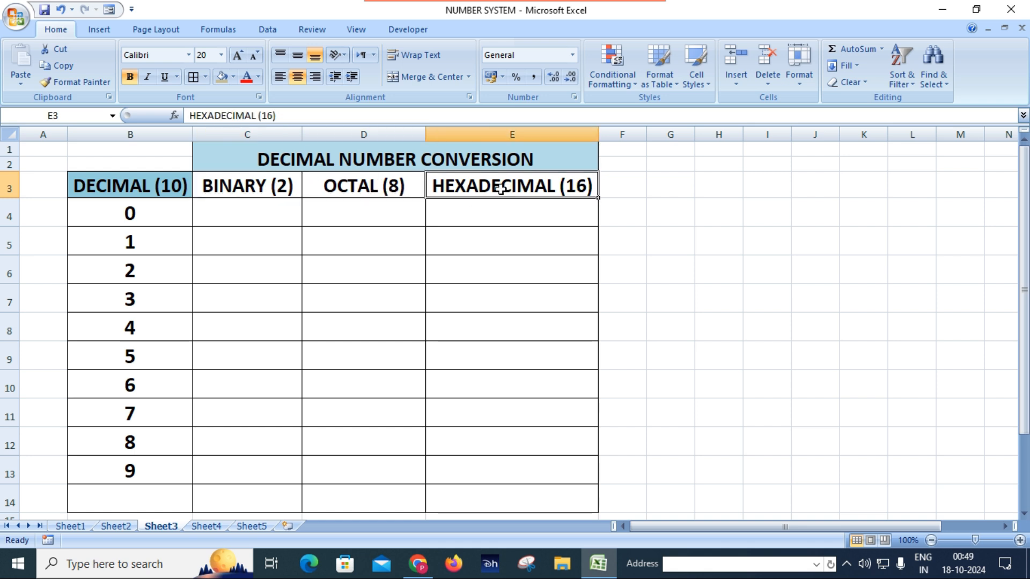
# Step: Enter the formula =DEC2BIN(B4) in cell C4 to convert the first decimal number to binary
pyautogui.click(253, 211)
pyautogui.write('=')
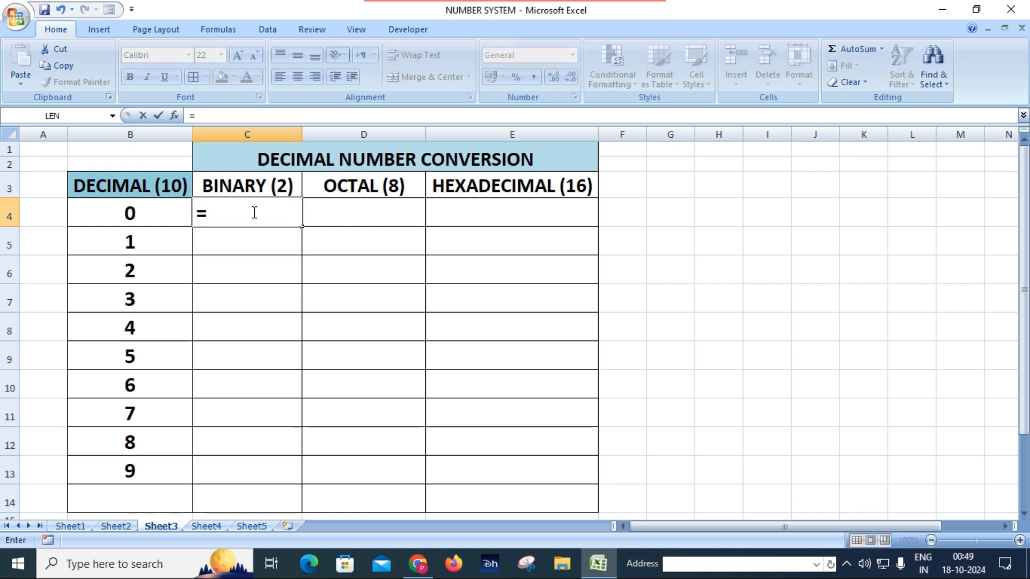
pyautogui.write('de')
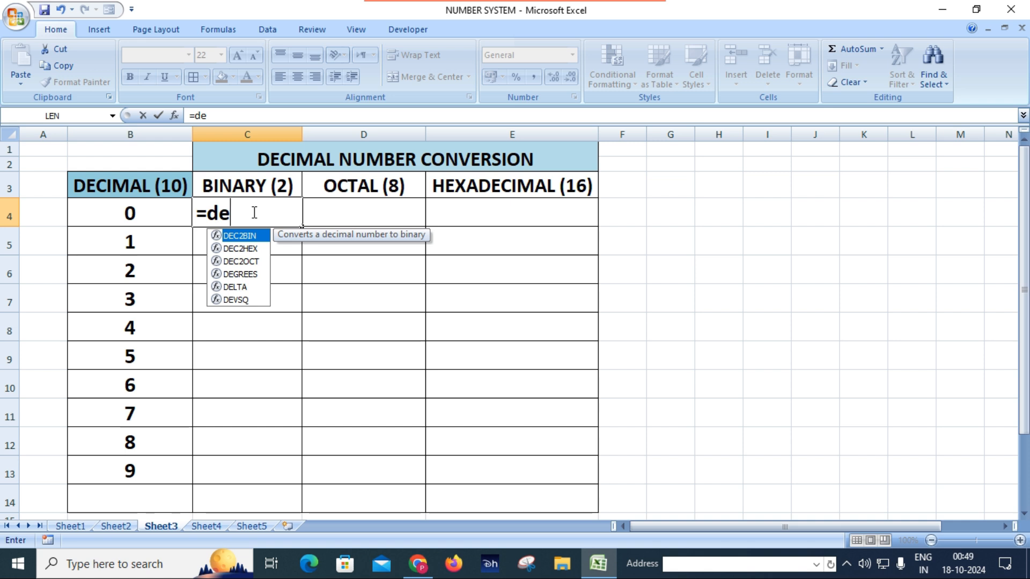
pyautogui.press('Tab')
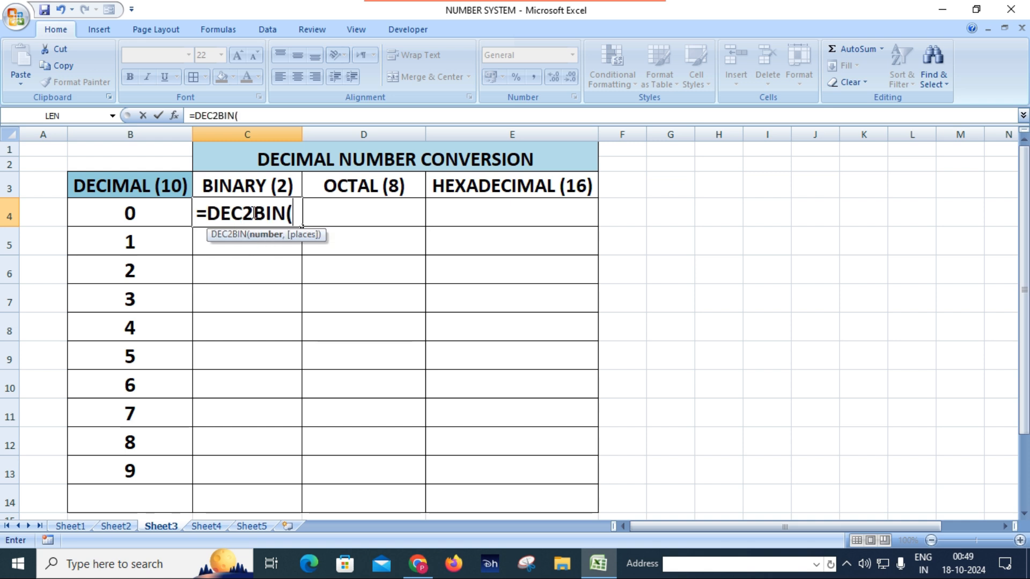
pyautogui.click(141, 216)
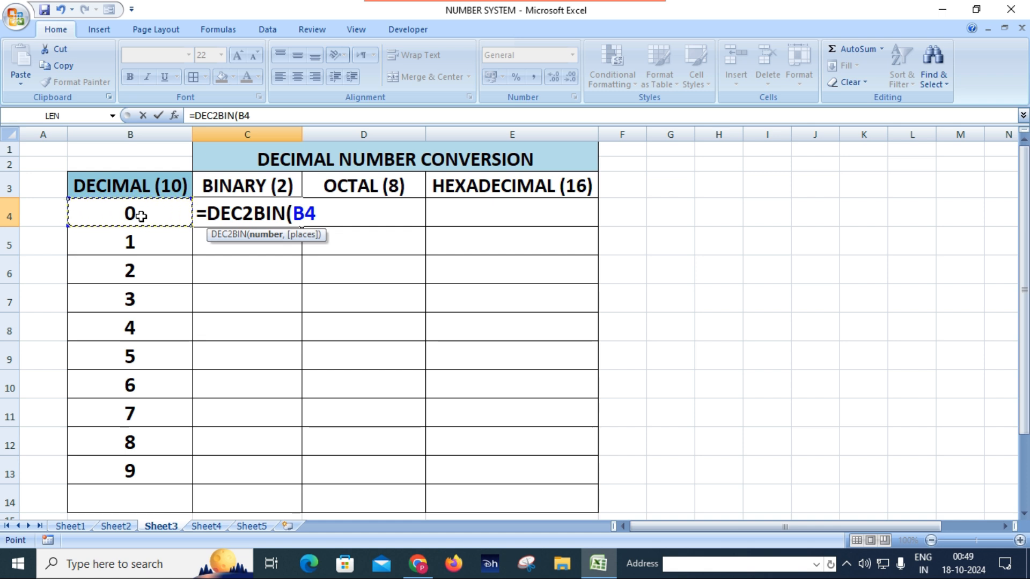
pyautogui.write(')')
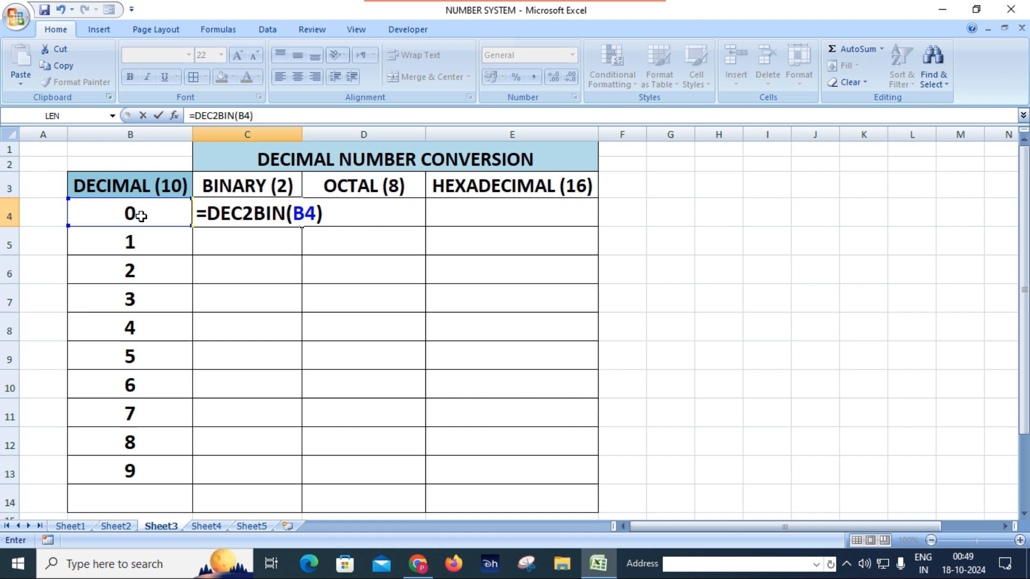
pyautogui.press('Return')
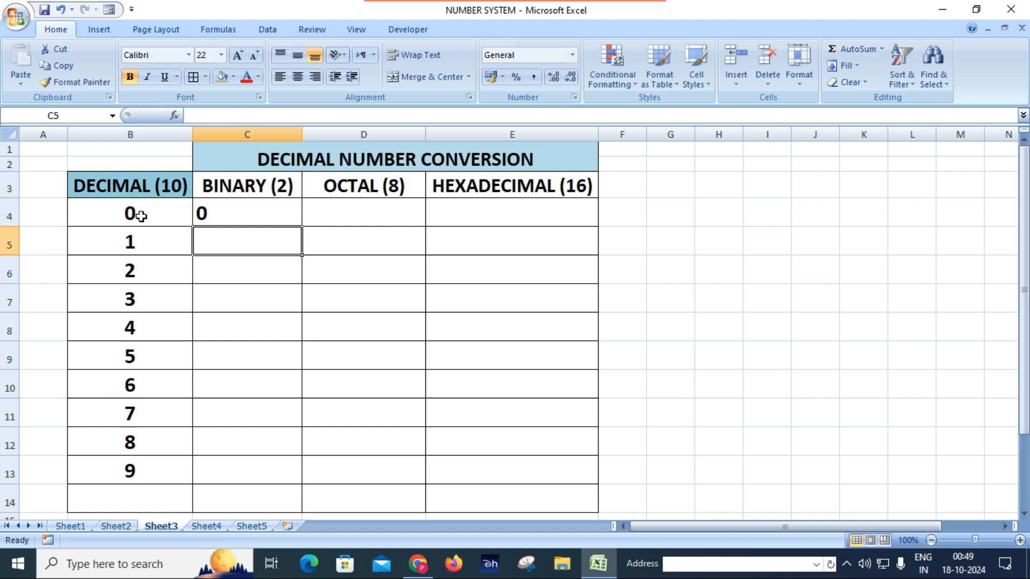
# Step: Fill the DEC2BIN formula from C4 down through C13 to convert the remaining decimal numbers
pyautogui.click(234, 212)
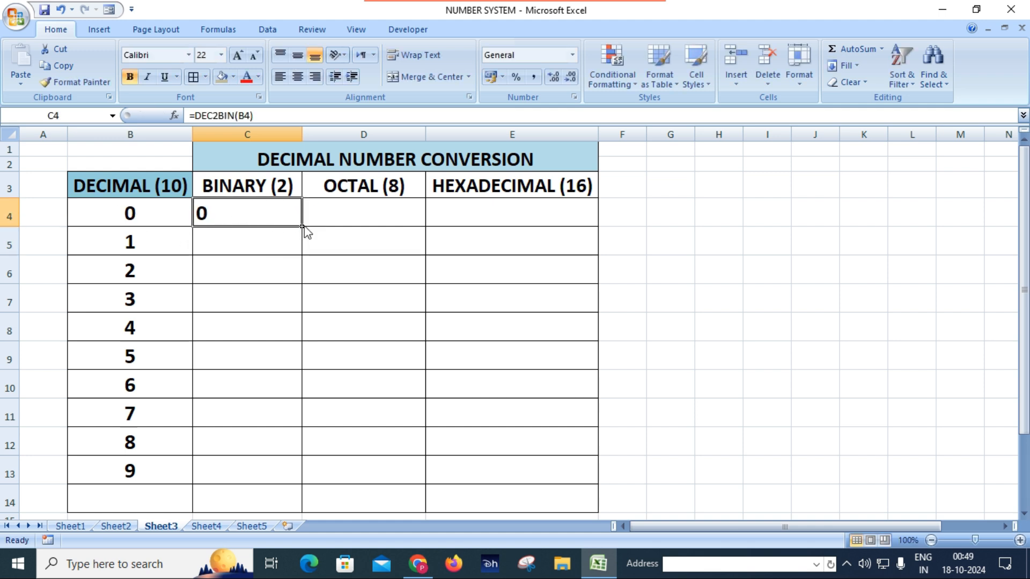
pyautogui.moveTo(304, 229); pyautogui.dragTo(303, 245)
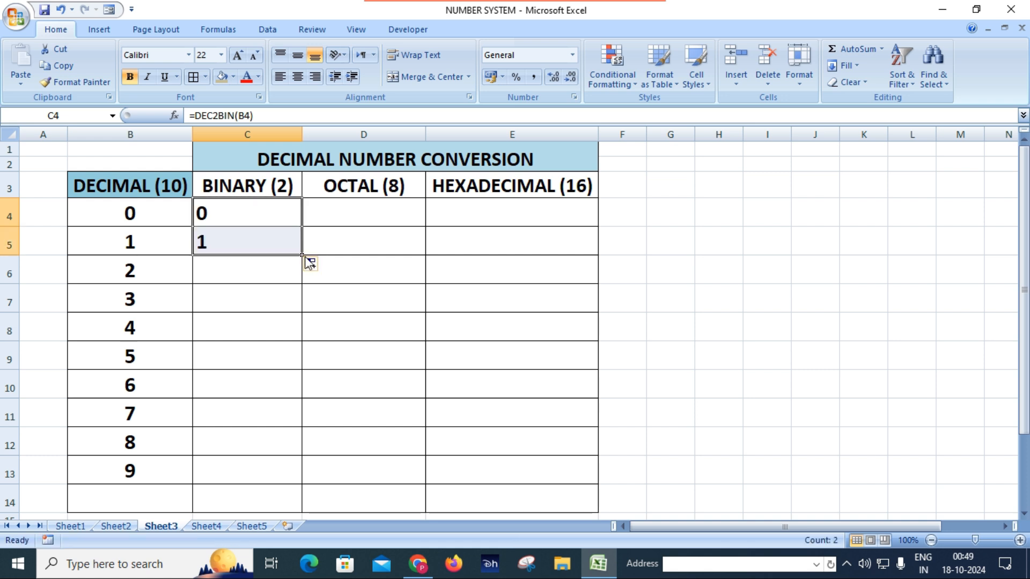
pyautogui.moveTo(302, 256); pyautogui.dragTo(297, 474)
pyautogui.click(297, 474)
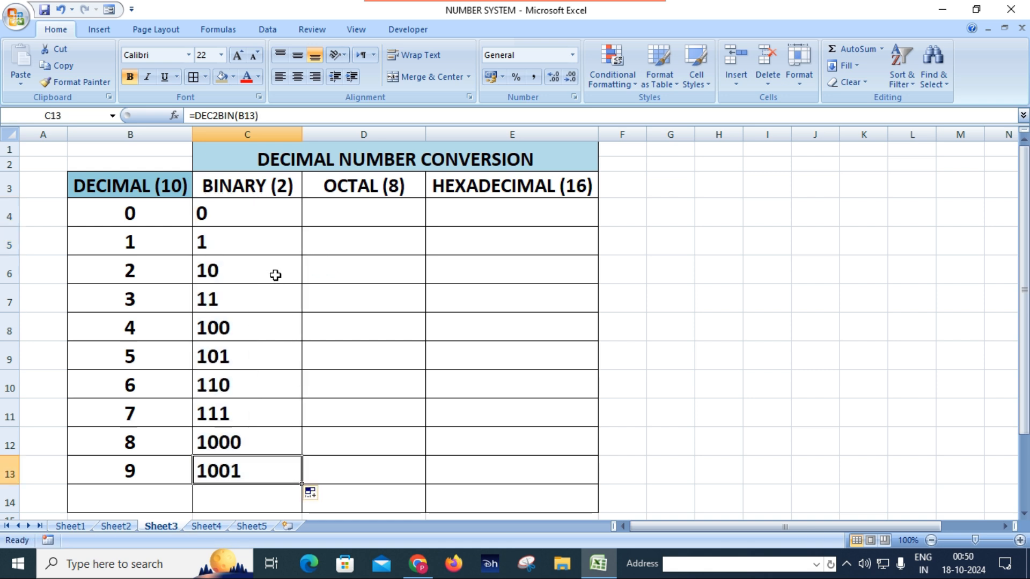
# Step: Center the binary results in cells C4 through C13
pyautogui.moveTo(257, 214); pyautogui.dragTo(269, 457)
pyautogui.click(269, 459)
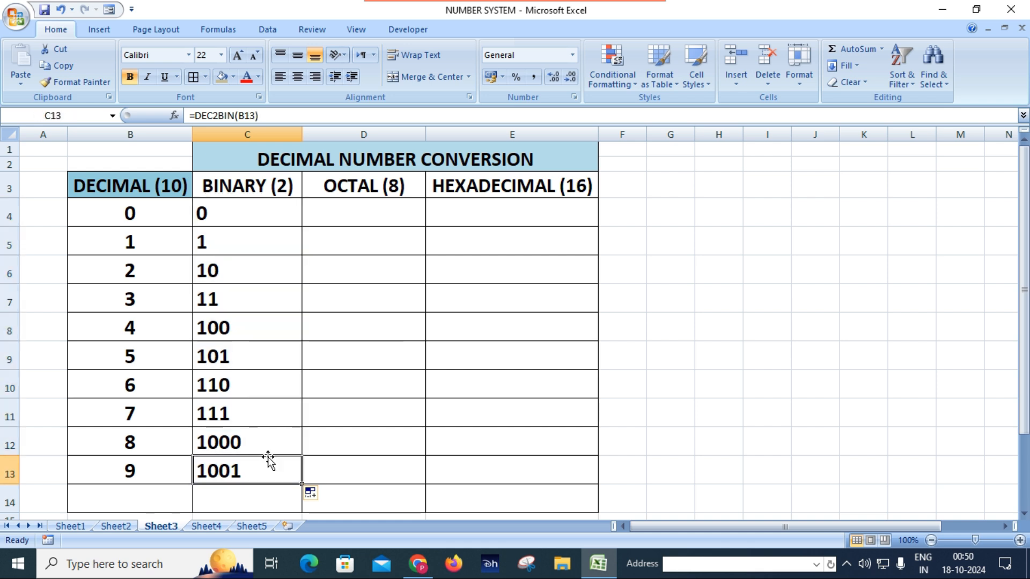
pyautogui.click(252, 216)
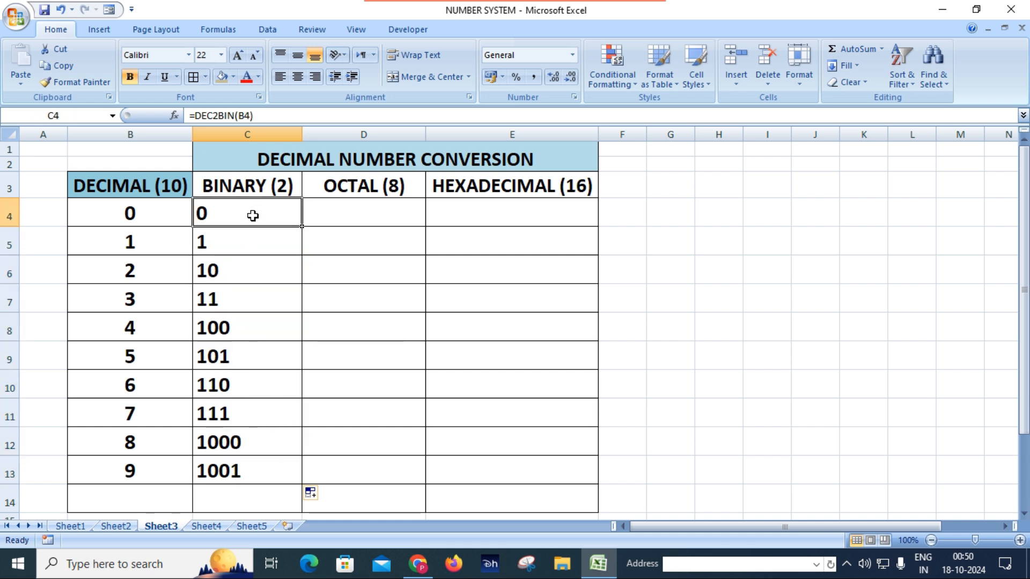
pyautogui.hotkey('shift', 'Down')
pyautogui.hotkey('shift', 'Down')
pyautogui.hotkey('shift', 'Down')
pyautogui.hotkey('shift', 'Down')
pyautogui.hotkey('shift', 'Down')
pyautogui.hotkey('shift', 'Down')
pyautogui.hotkey('shift', 'Down')
pyautogui.hotkey('shift', 'Down')
pyautogui.hotkey('shift', 'Down')
pyautogui.hotkey('shift', 'Down')
pyautogui.hotkey('shift', 'Down')
pyautogui.hotkey('shift', 'Down')
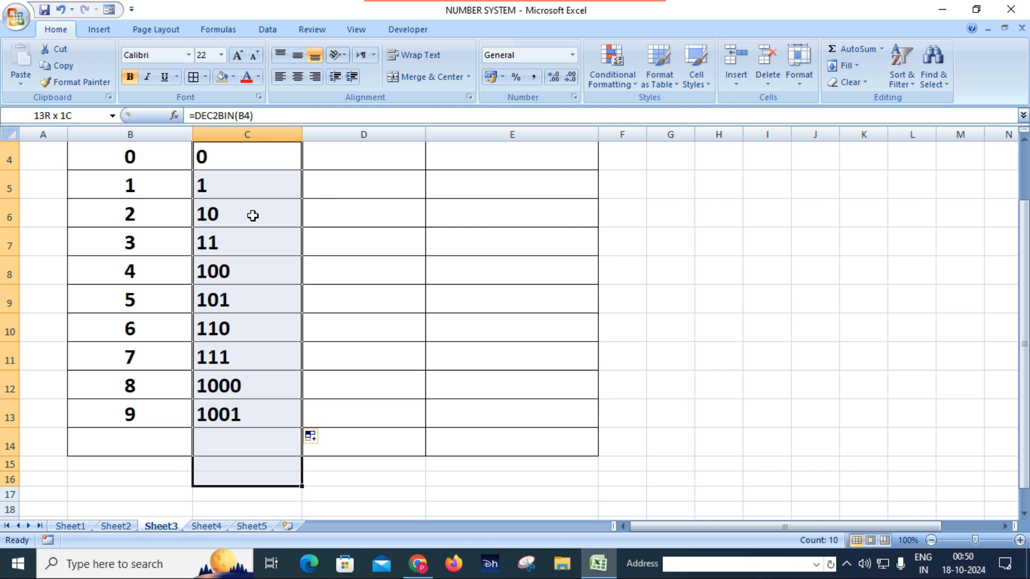
pyautogui.hotkey('shift', 'Up')
pyautogui.hotkey('shift', 'Up')
pyautogui.hotkey('shift', 'Up')
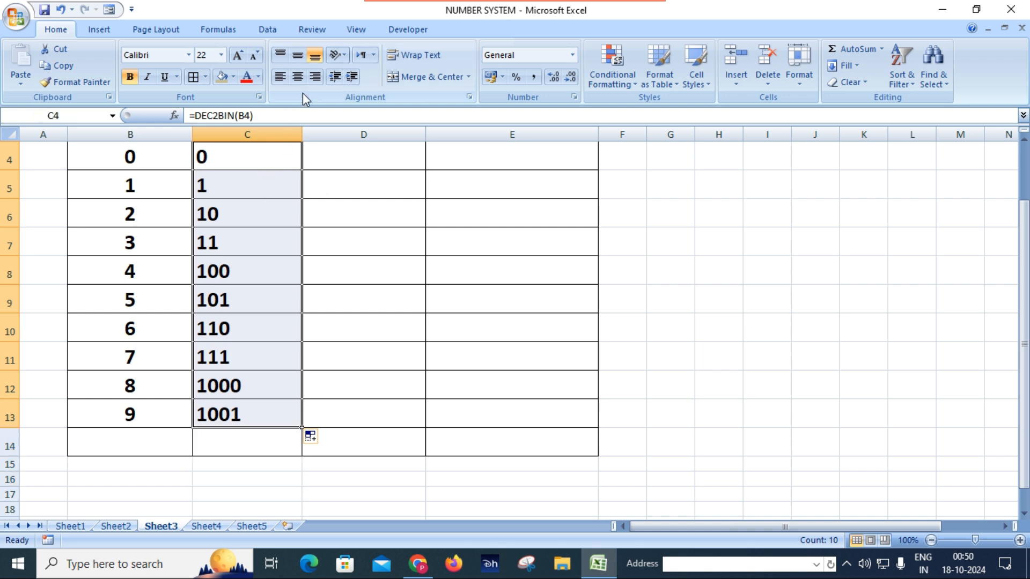
pyautogui.click(298, 77)
pyautogui.scroll(1, 279, 196)
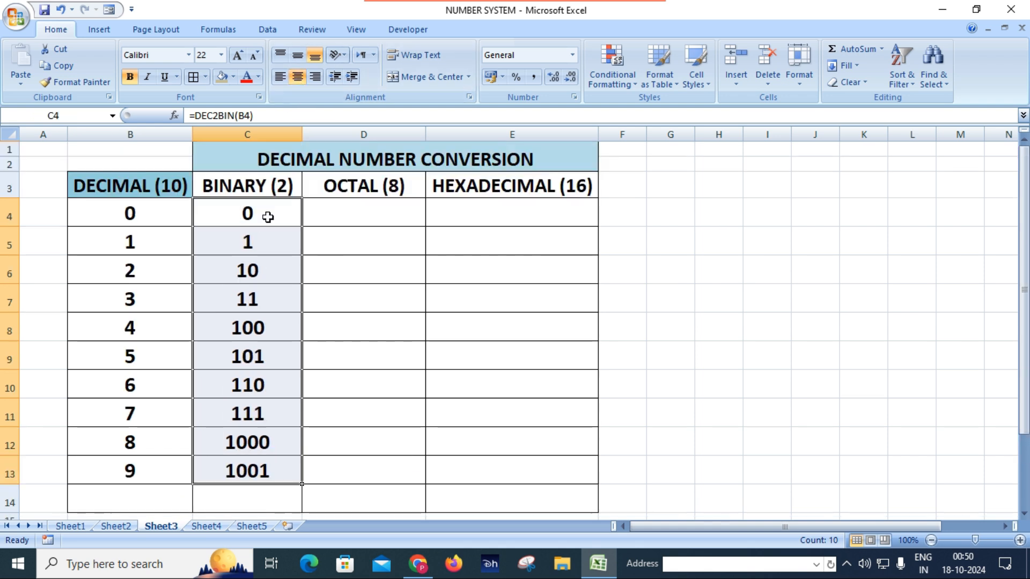
pyautogui.click(258, 238)
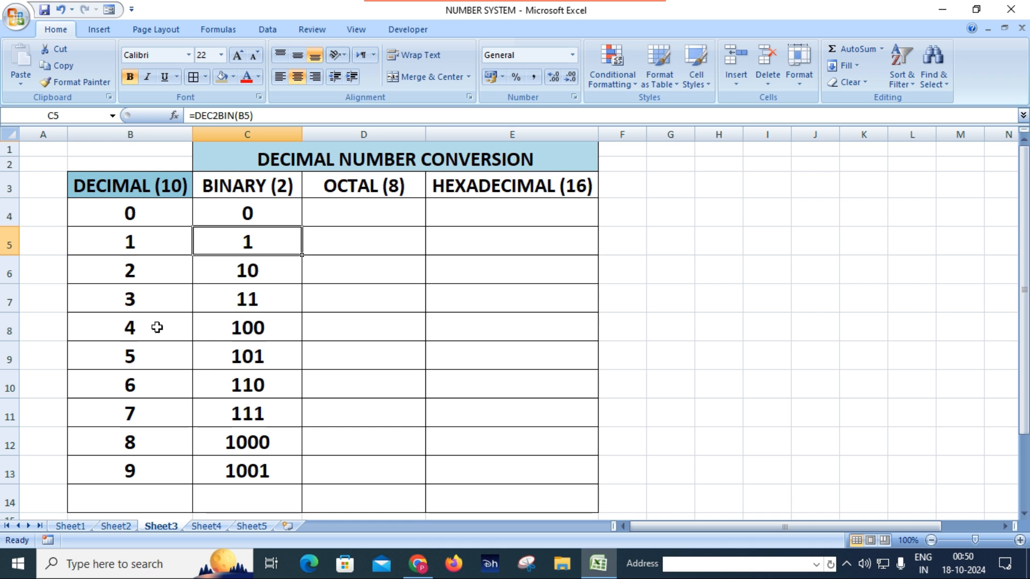
# Step: Test the binary conversion by entering 35 in cell B7, and restore that cell's value to 3
pyautogui.click(146, 303)
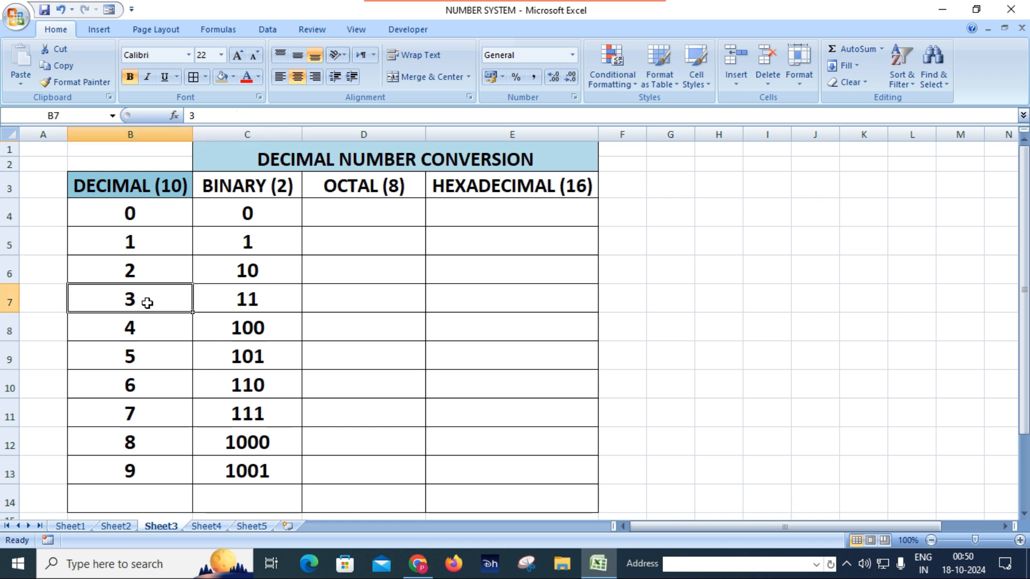
pyautogui.write('35')
pyautogui.press('Return')
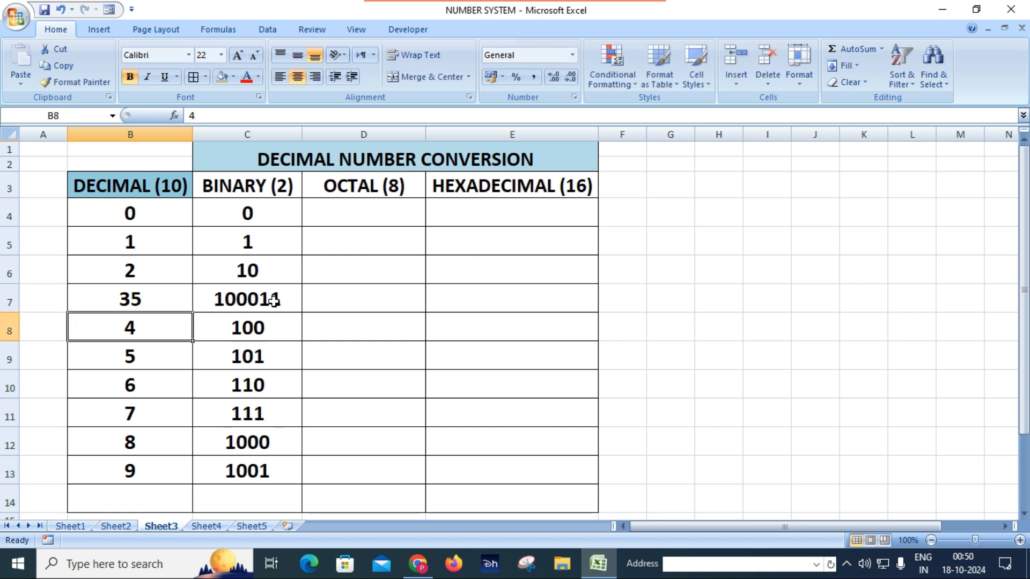
pyautogui.click(144, 302)
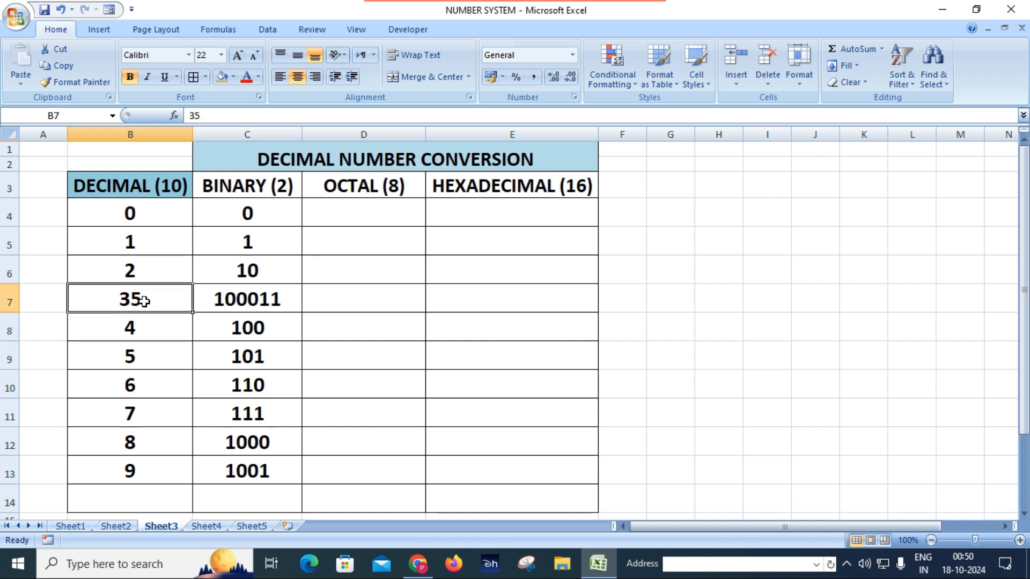
pyautogui.write('3')
pyautogui.press('Return')
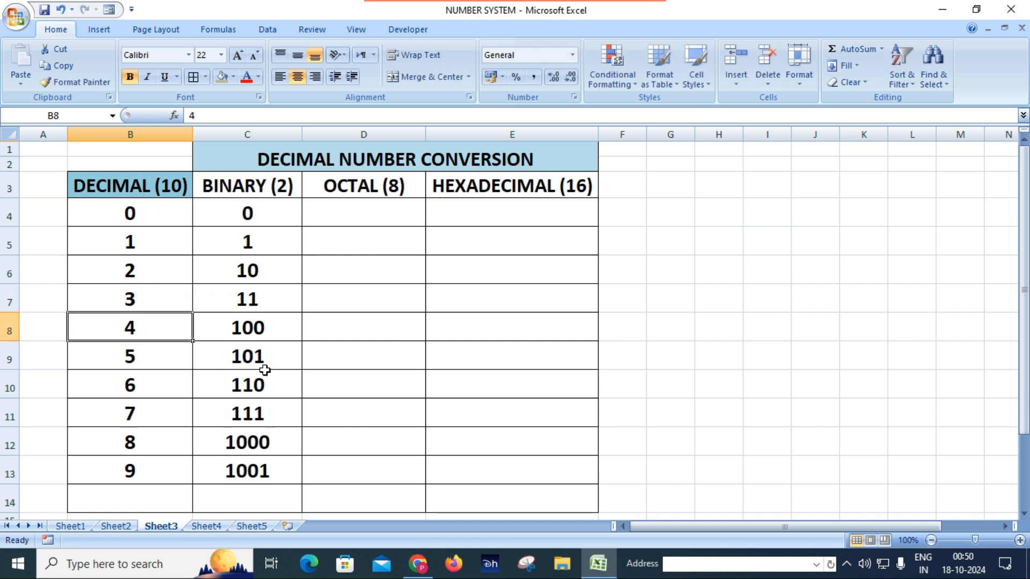
# Step: Enter the formula =DEC2OCT(B4) in cell D4 to convert the first decimal number to octal
pyautogui.click(358, 212)
pyautogui.write('=')
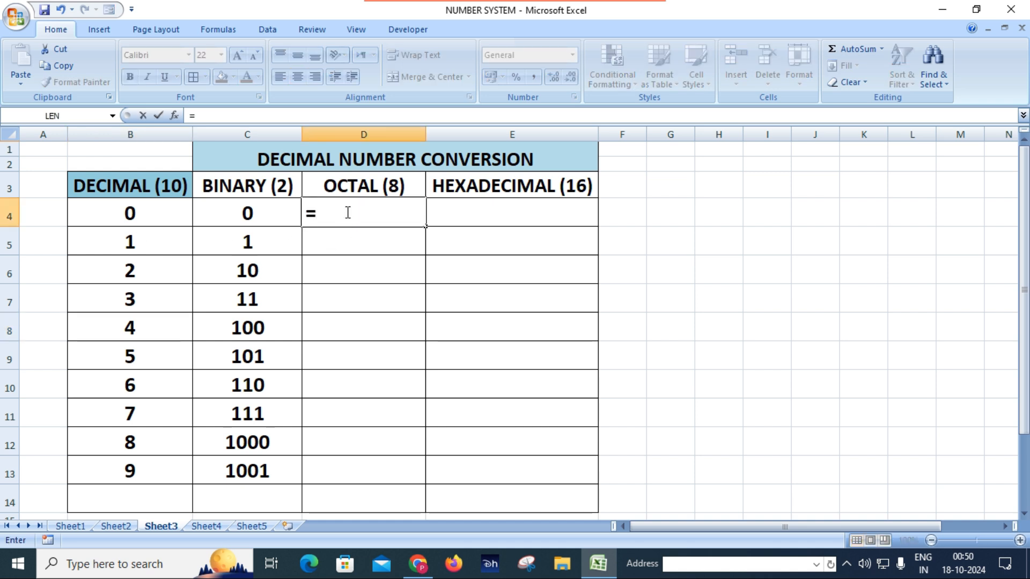
pyautogui.write('dec')
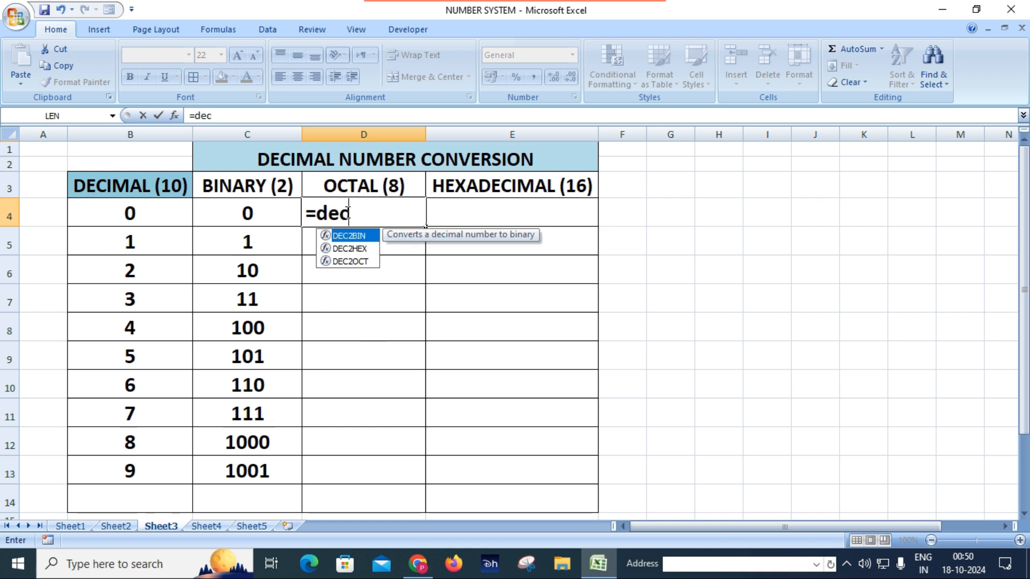
pyautogui.press('Down')
pyautogui.press('Tab')
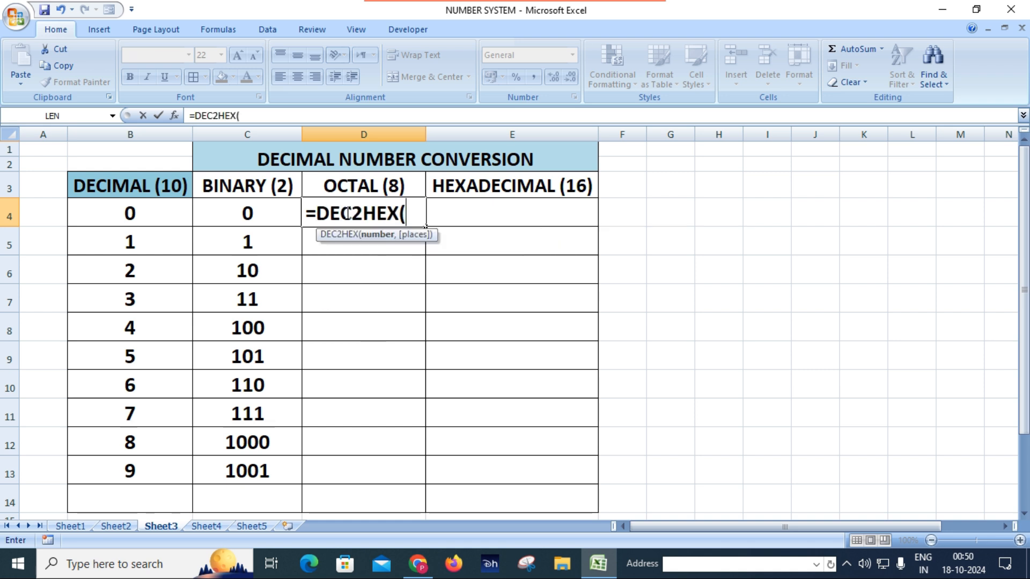
pyautogui.press('BackSpace')
pyautogui.press('BackSpace')
pyautogui.press('BackSpace')
pyautogui.press('BackSpace')
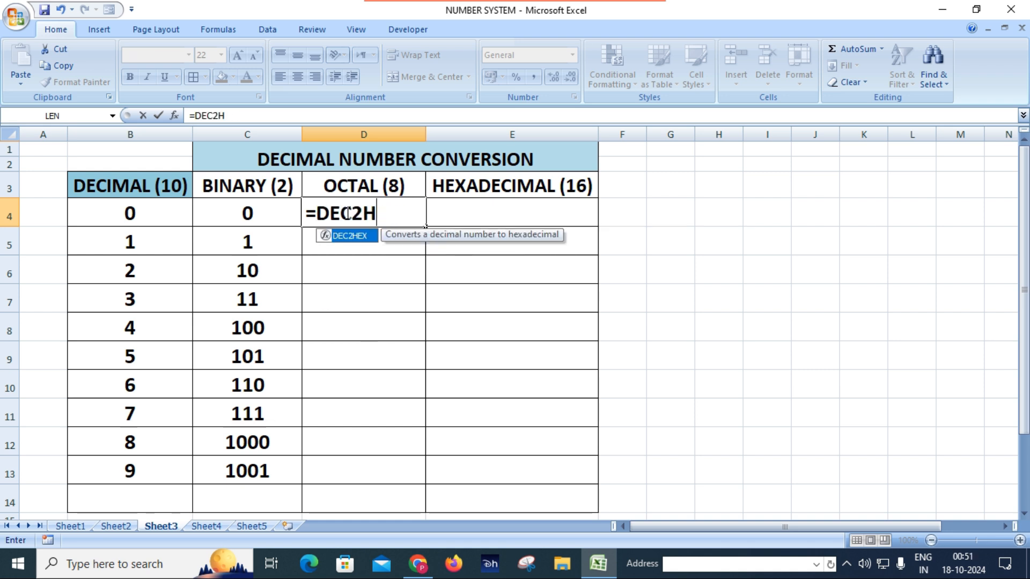
pyautogui.press('Down')
pyautogui.press('Down')
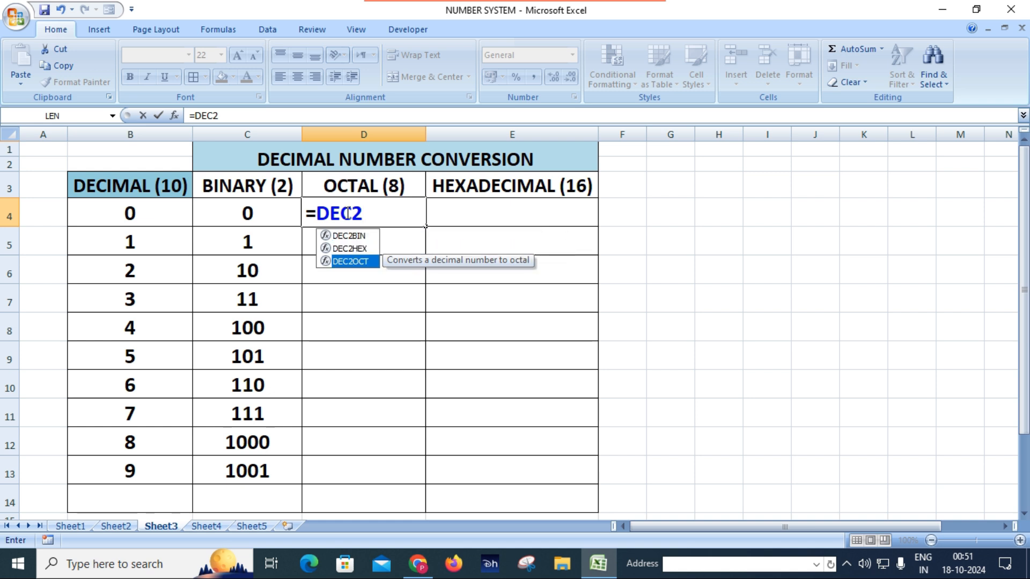
pyautogui.press('Tab')
pyautogui.click(142, 216)
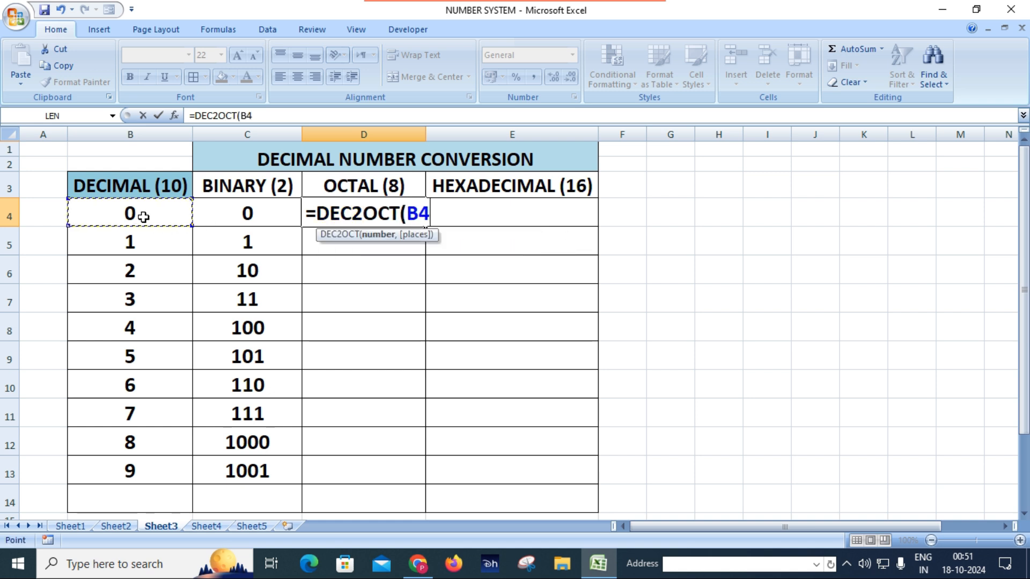
pyautogui.write(')')
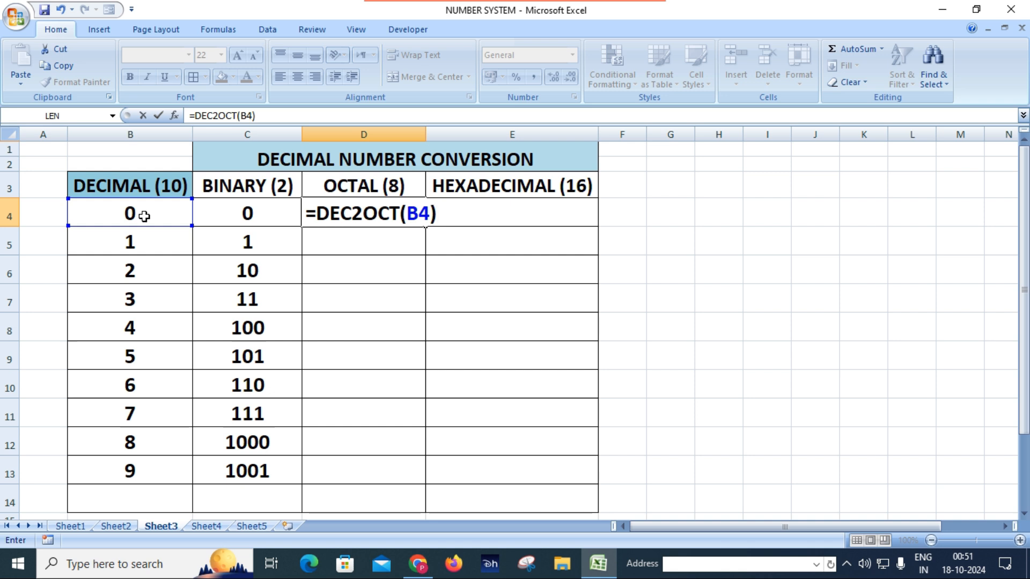
pyautogui.press('Return')
# Step: Fill the DEC2OCT formula from D4 down through D13 and check the octal results in the last rows
pyautogui.click(338, 208)
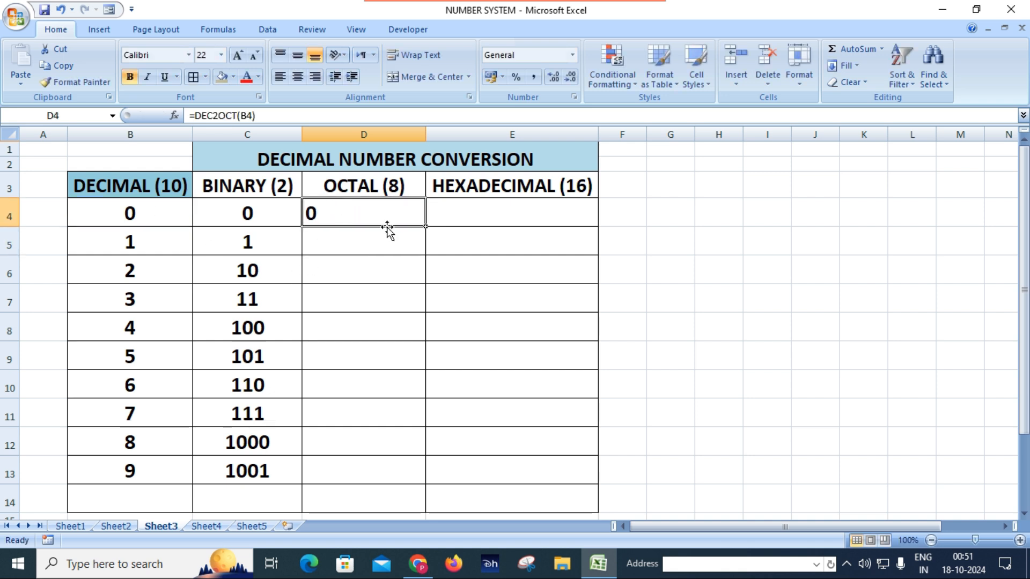
pyautogui.moveTo(426, 227); pyautogui.dragTo(417, 490)
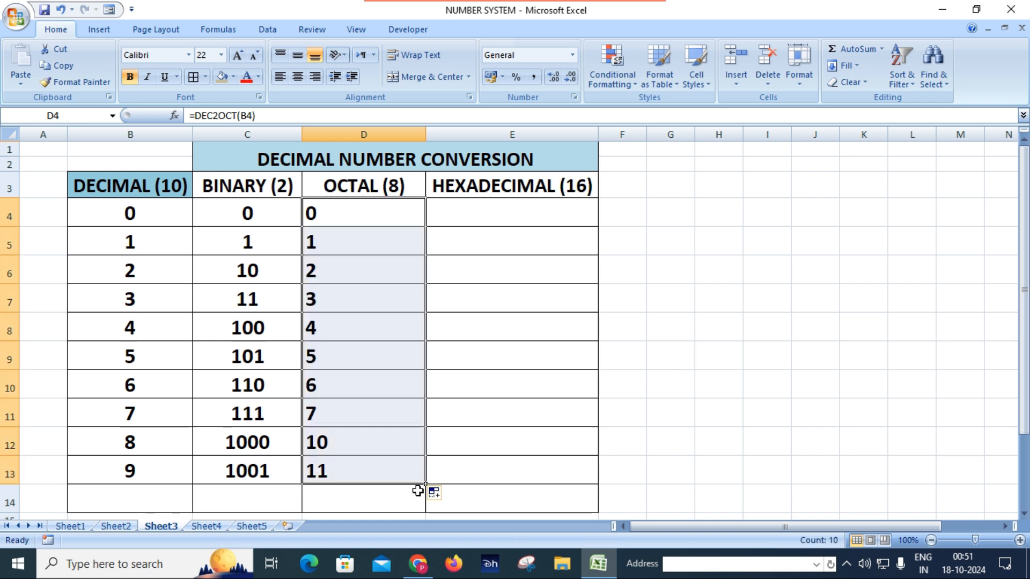
pyautogui.click(411, 424)
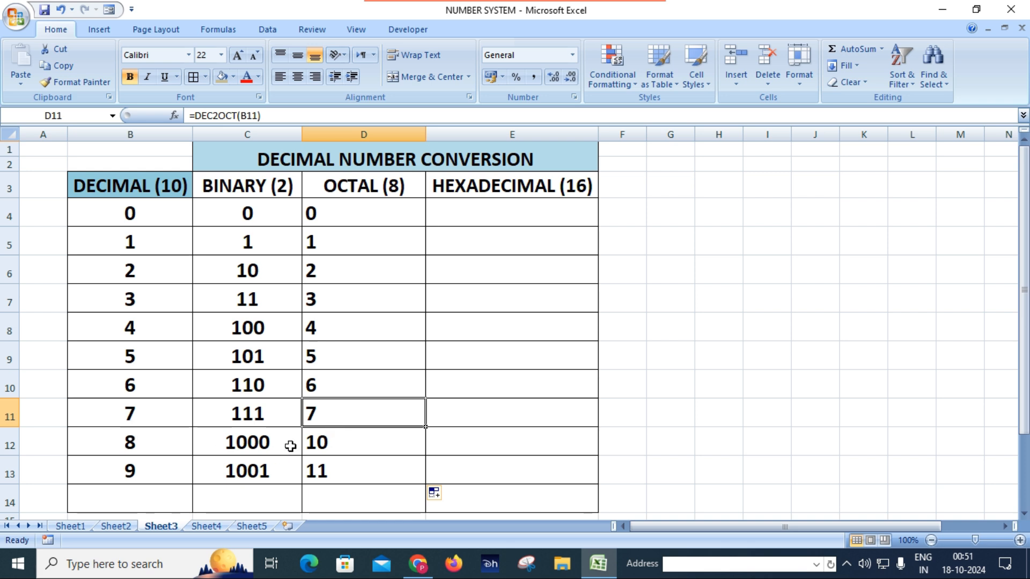
pyautogui.click(340, 447)
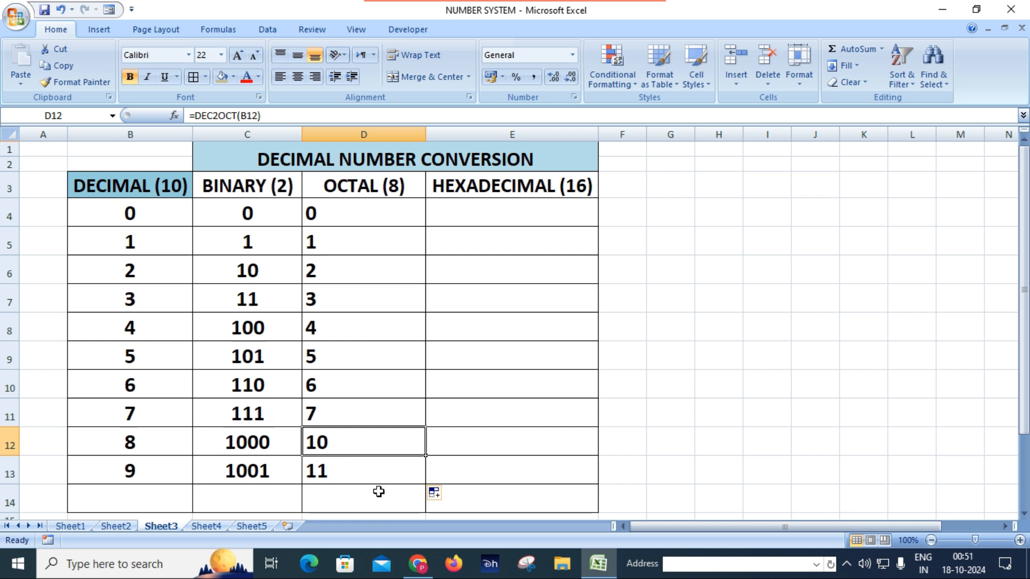
pyautogui.click(359, 475)
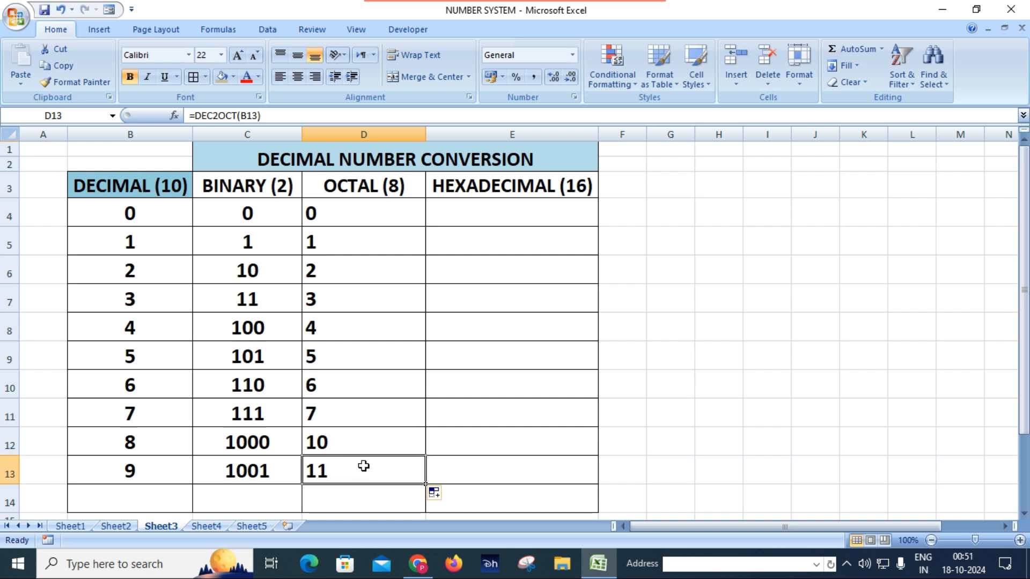
# Step: Enter 10 as an additional decimal number in cell B14
pyautogui.scroll(-1, 365, 461)
pyautogui.scroll(1, 365, 447)
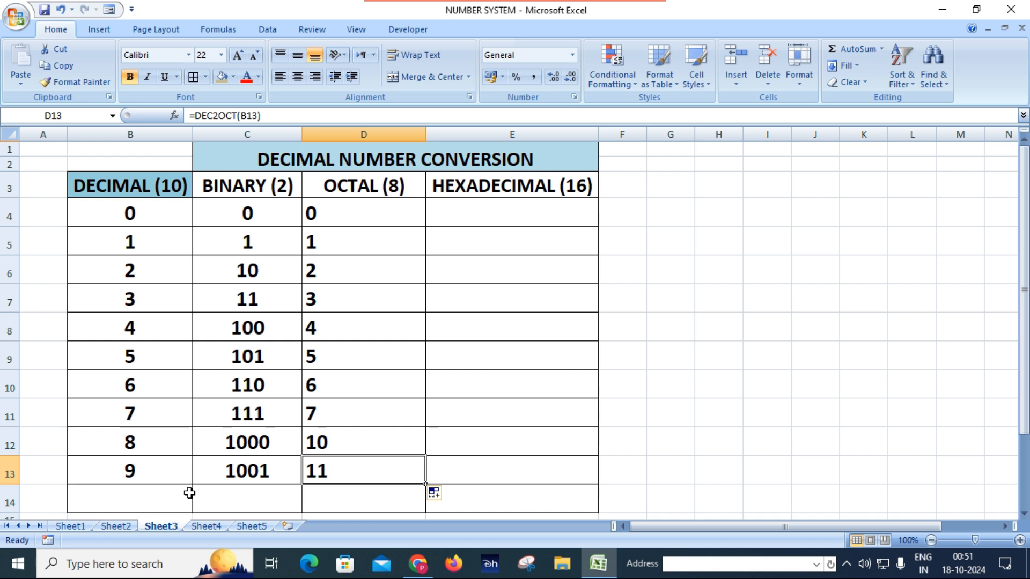
pyautogui.scroll(-1, 188, 477)
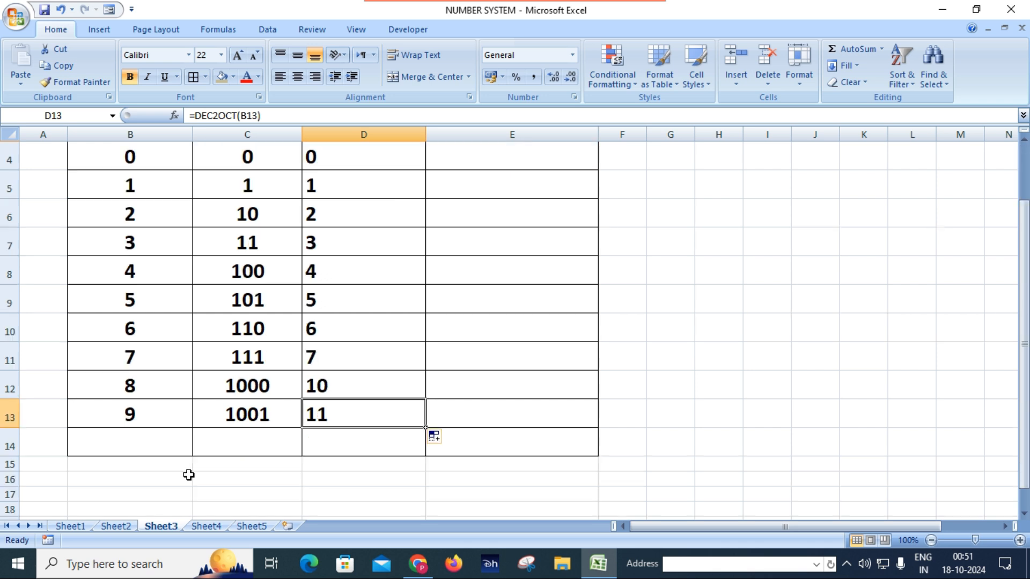
pyautogui.doubleClick(156, 444)
pyautogui.write('10')
pyautogui.press('Return')
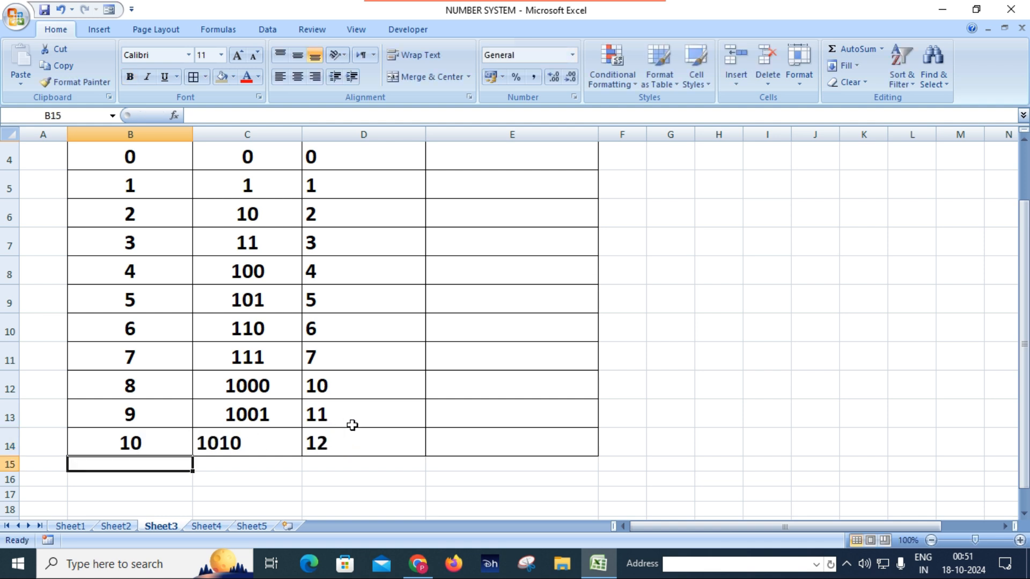
# Step: Center the binary result in cell C14 to match the rows above
pyautogui.click(260, 443)
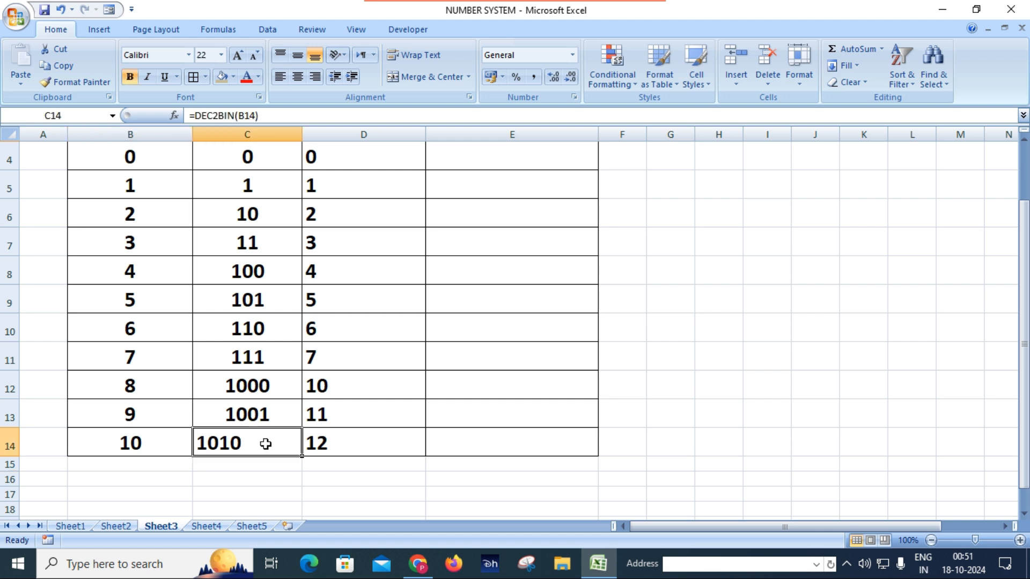
pyautogui.click(299, 78)
pyautogui.scroll(1, 369, 429)
pyautogui.scroll(-1, 209, 479)
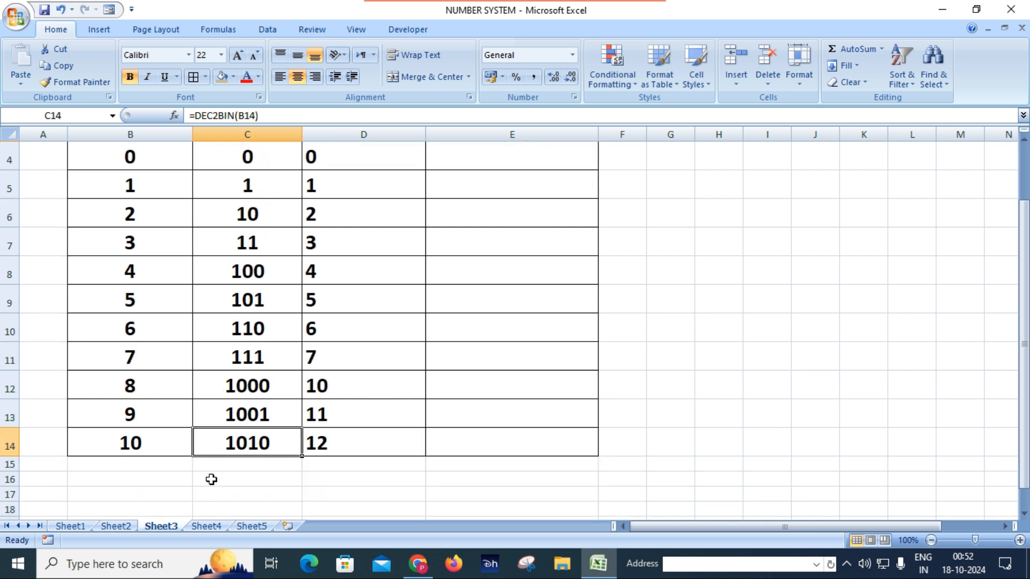
# Step: Clear the decimal number from cell B14
pyautogui.click(155, 443)
pyautogui.press('Delete')
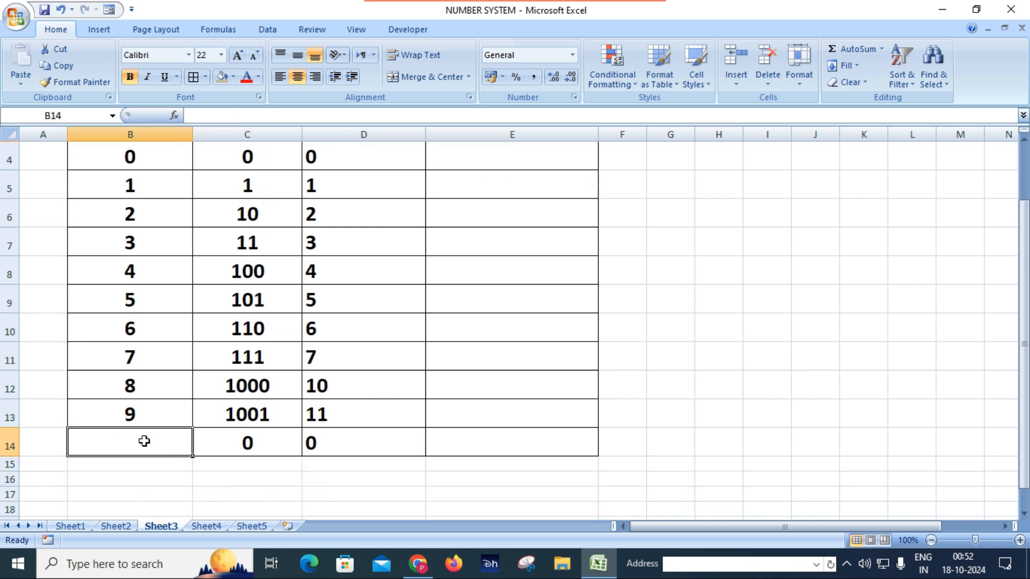
pyautogui.rightClick(298, 454)
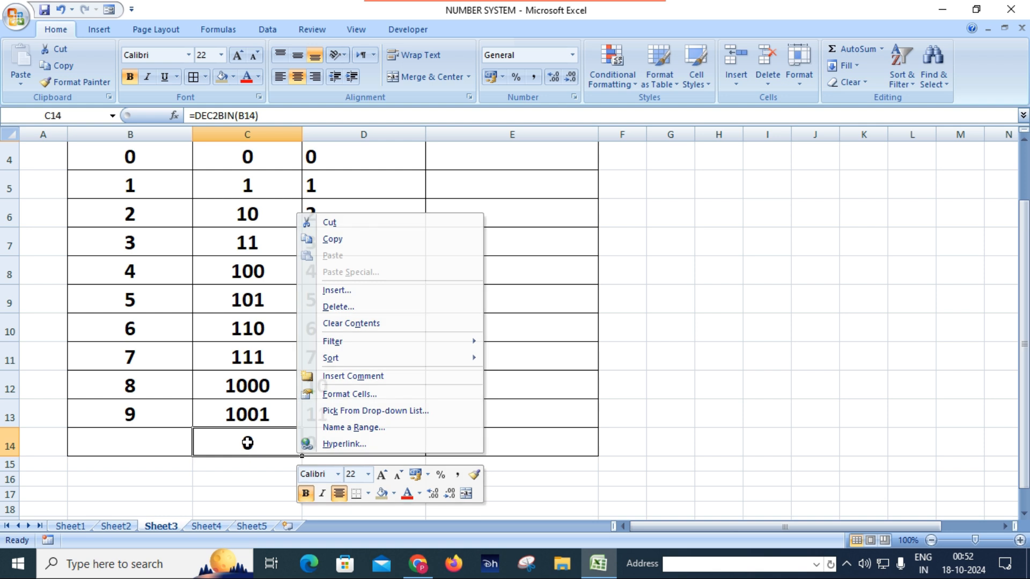
pyautogui.click(247, 443)
pyautogui.click(372, 460)
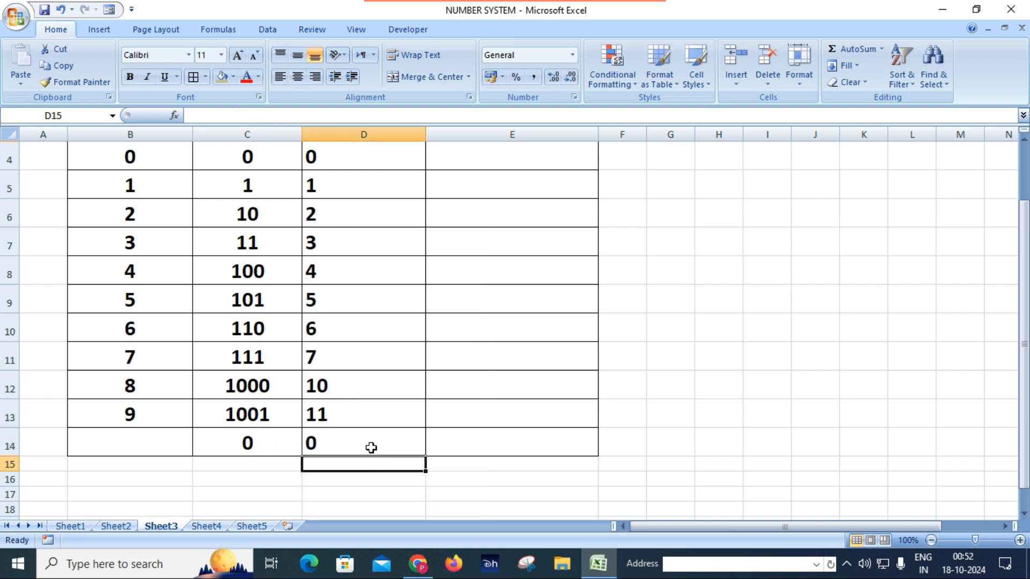
pyautogui.scroll(1, 371, 447)
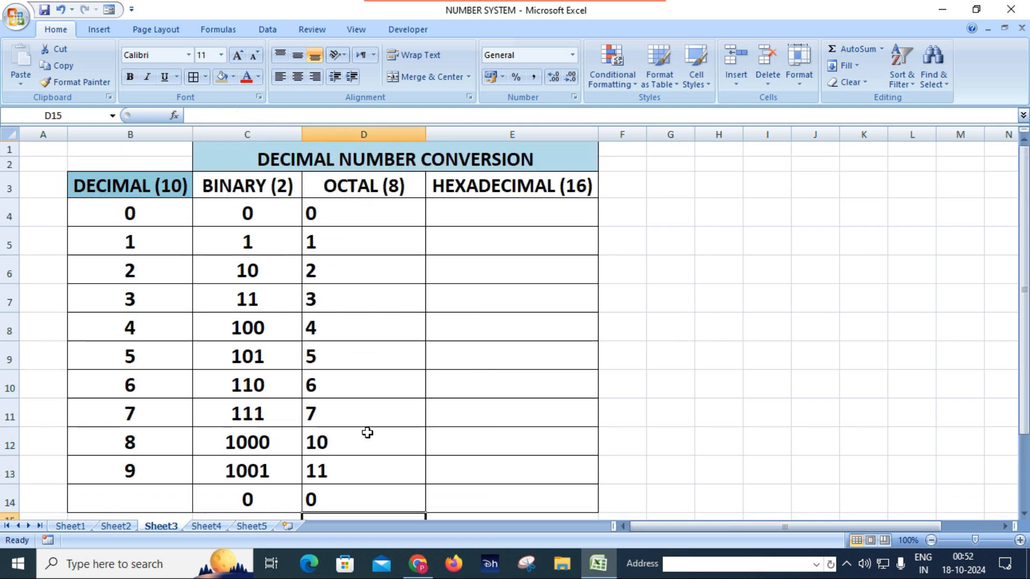
# Step: Enter the formula =DEC2HEX(B4) in cell E4 to convert the first decimal number to hexadecimal
pyautogui.click(473, 214)
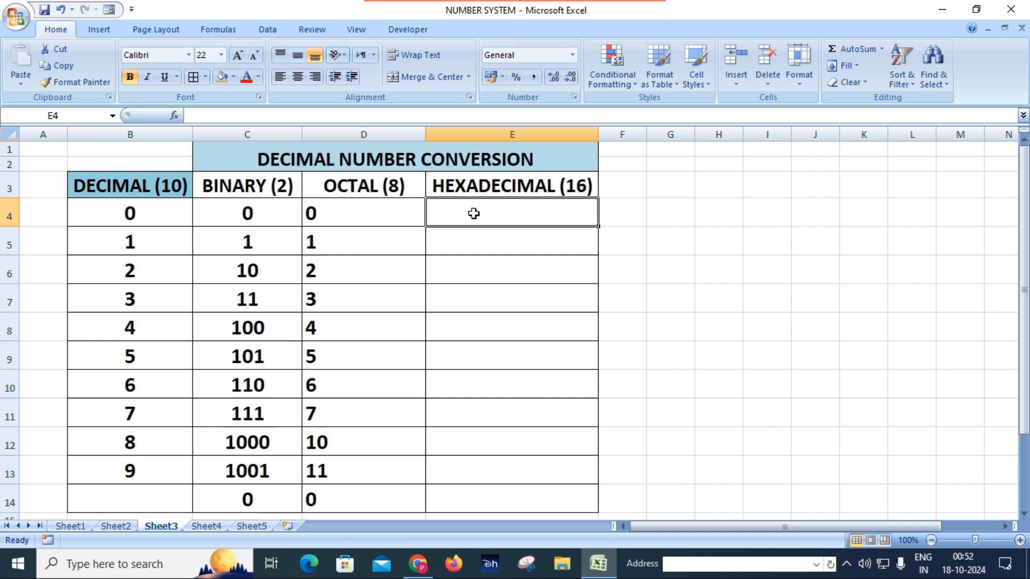
pyautogui.write('=dec')
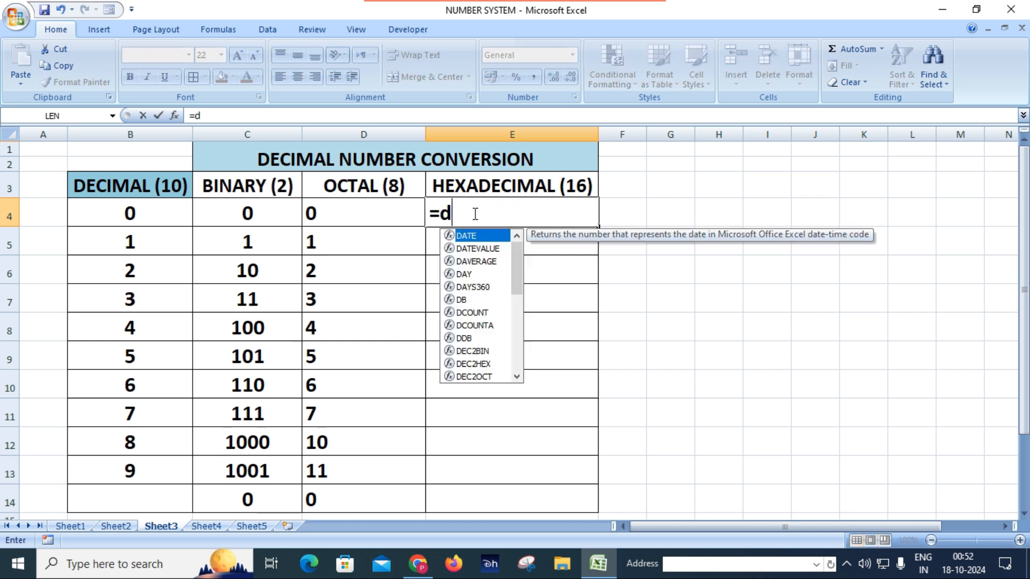
pyautogui.press('Down')
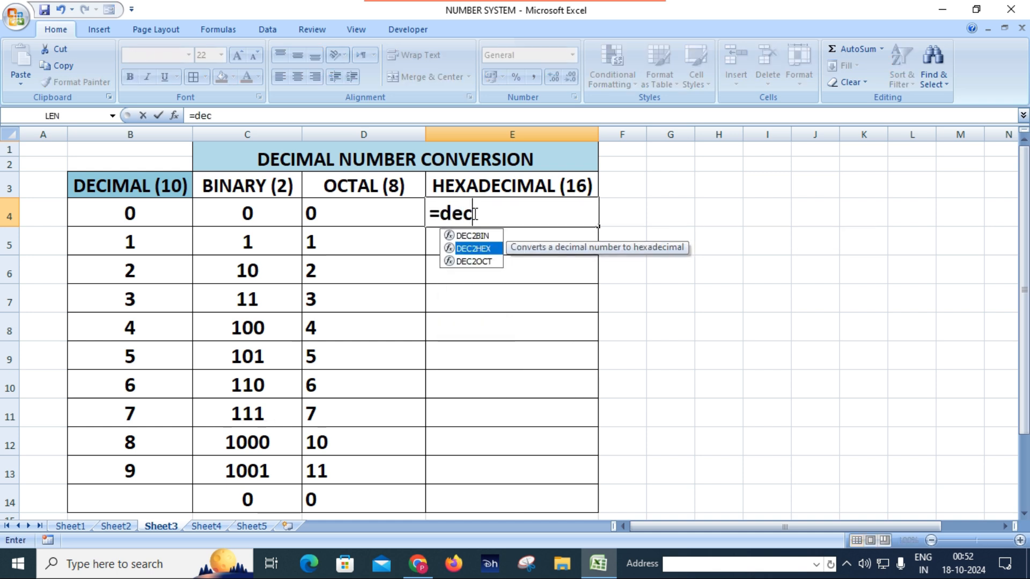
pyautogui.press('Tab')
pyautogui.click(169, 220)
pyautogui.write(')')
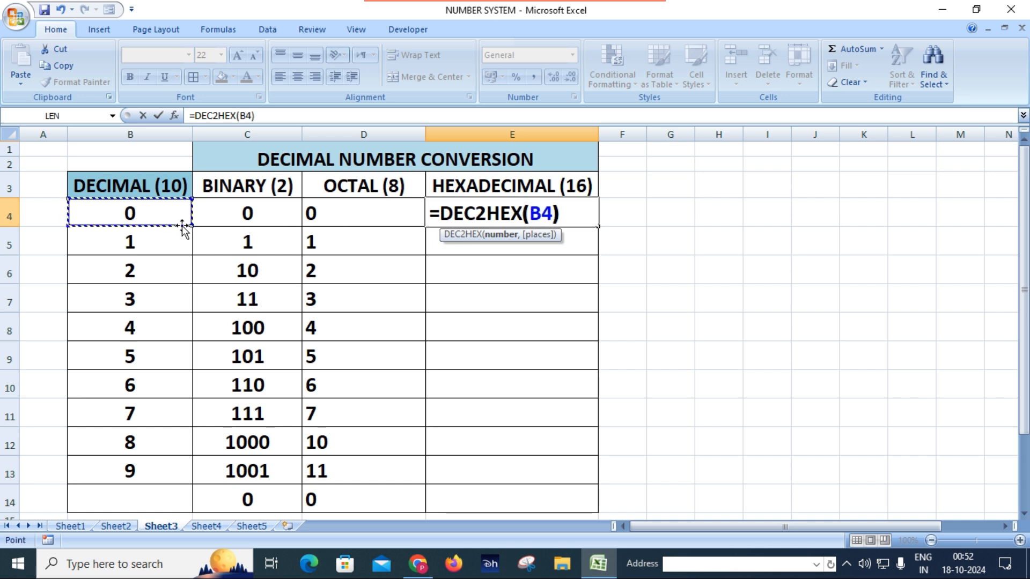
pyautogui.press('Return')
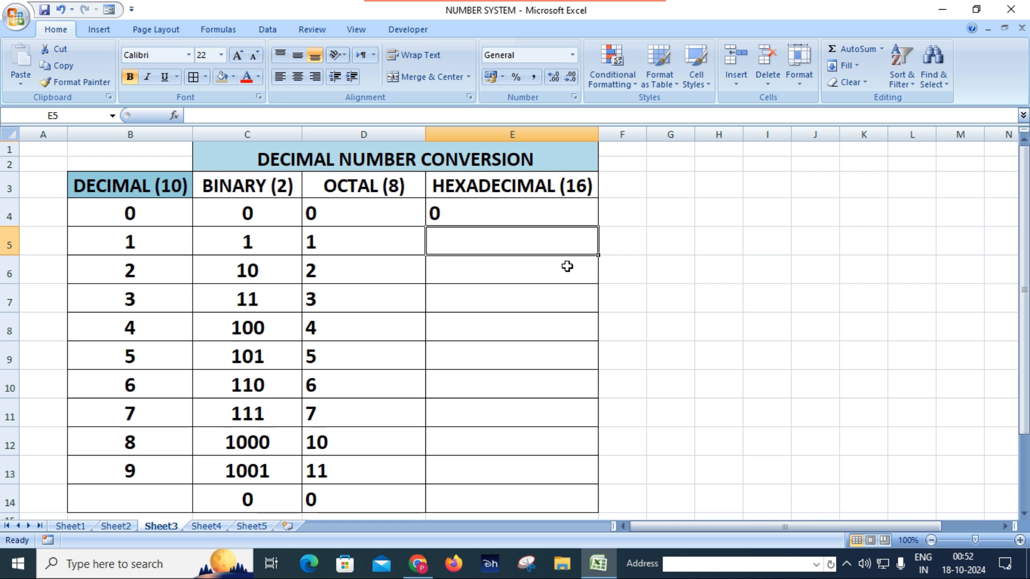
# Step: Fill the DEC2HEX formula from E4 down through E13 and center the hexadecimal results
pyautogui.click(536, 214)
pyautogui.moveTo(601, 228); pyautogui.dragTo(585, 474)
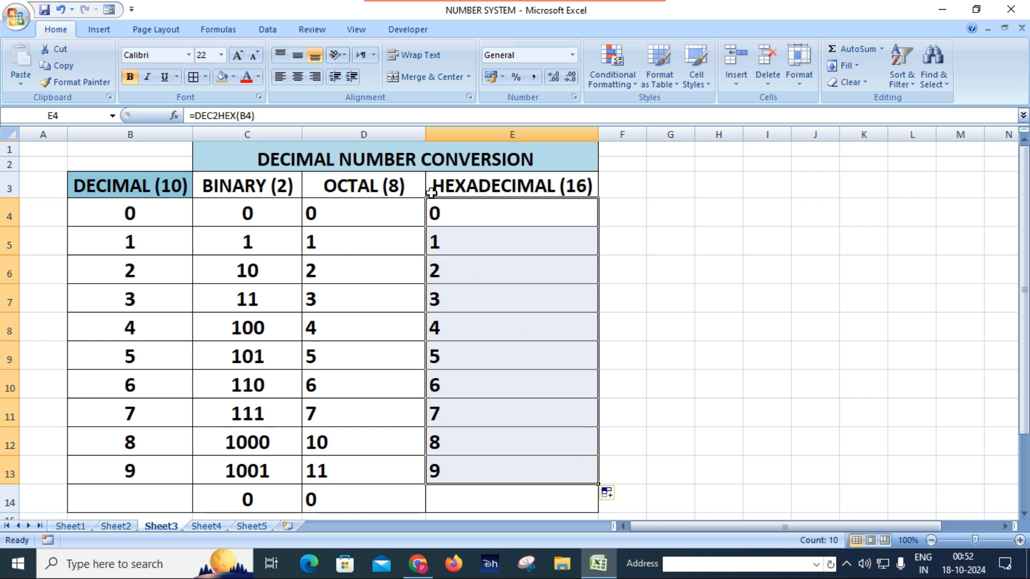
pyautogui.click(297, 78)
# Step: Enter the decimal numbers 10, 11, 12, 13, 14 and 15 in cells B14 through B19
pyautogui.scroll(-3, 278, 408)
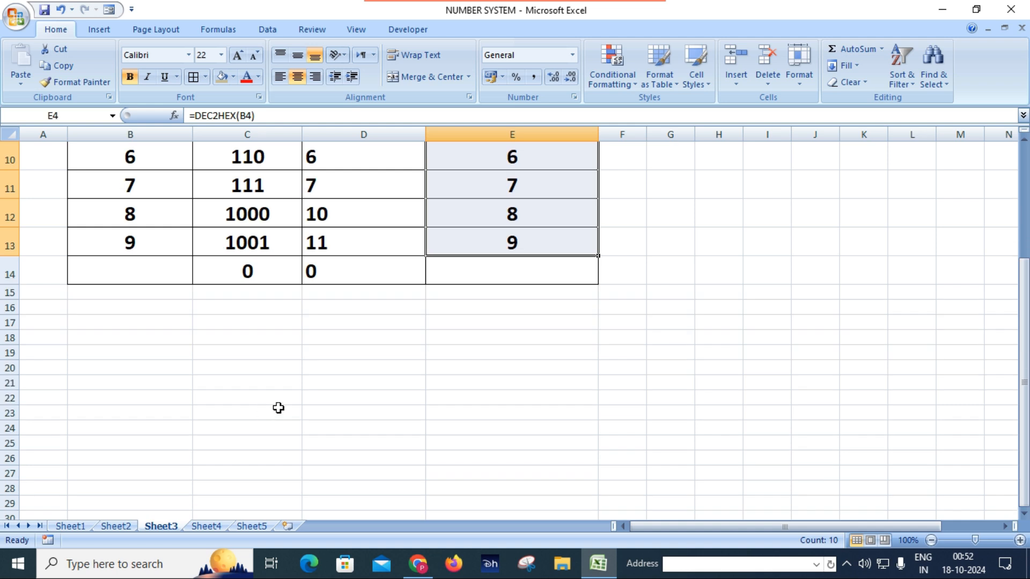
pyautogui.click(150, 273)
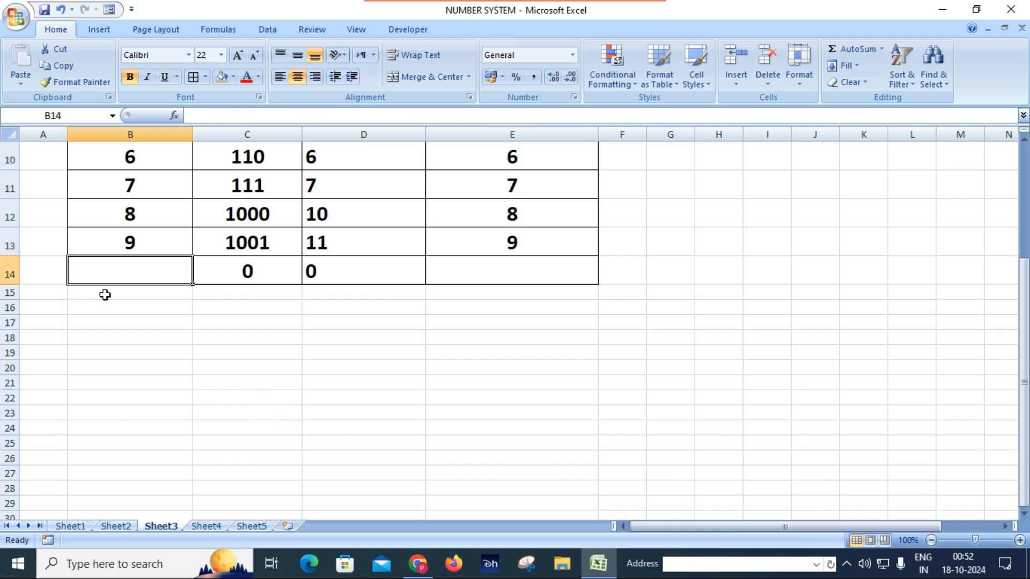
pyautogui.write('10')
pyautogui.press('Return')
pyautogui.write('11')
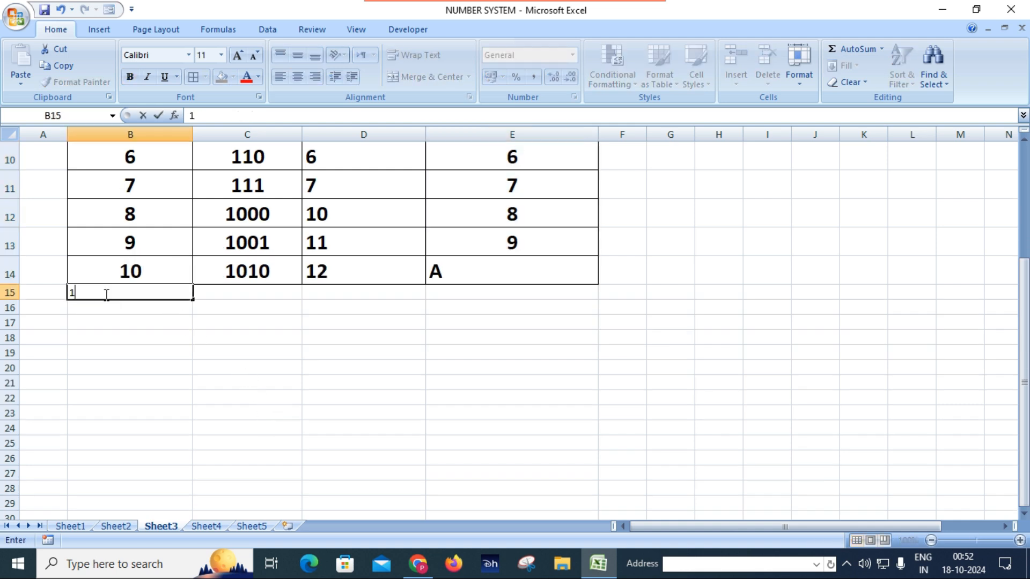
pyautogui.press('Return')
pyautogui.write('12')
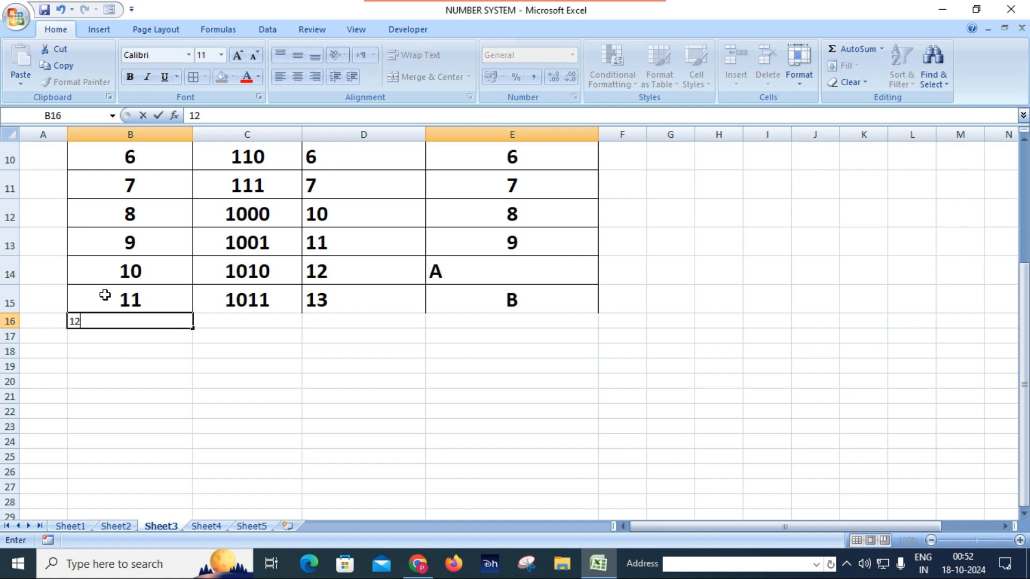
pyautogui.press('Return')
pyautogui.write('13')
pyautogui.press('Return')
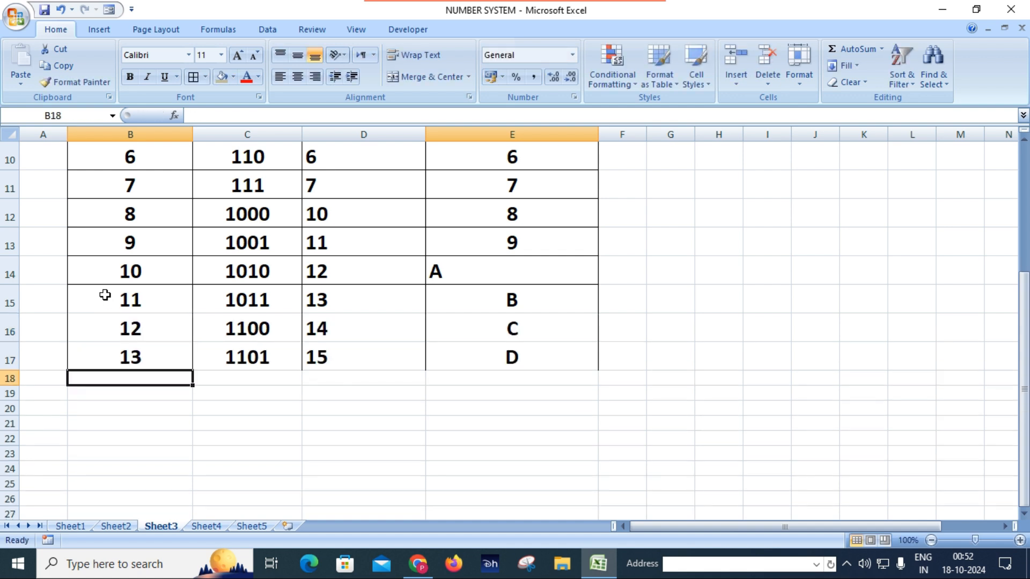
pyautogui.write('14')
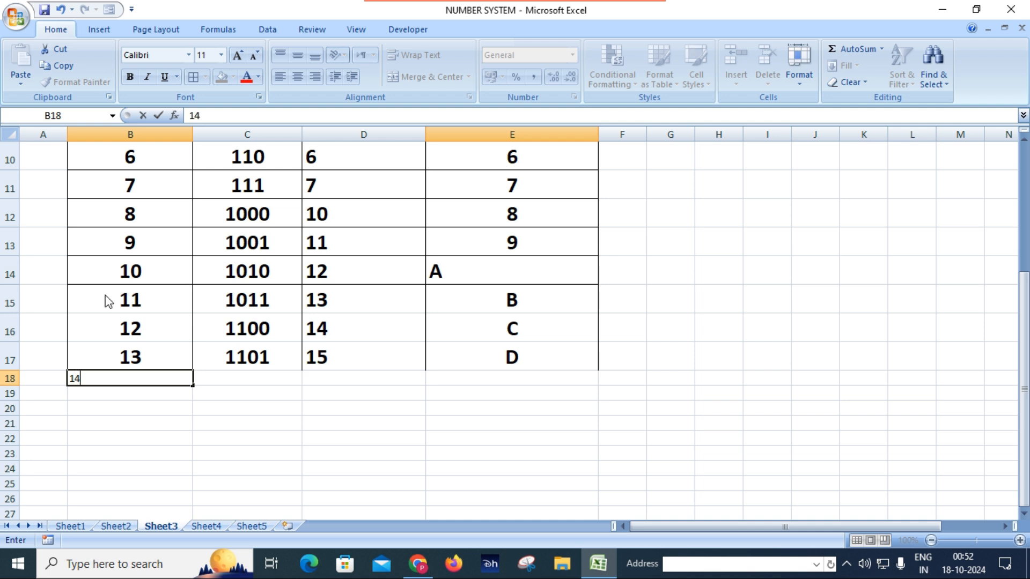
pyautogui.press('Return')
pyautogui.write('15')
pyautogui.press('Return')
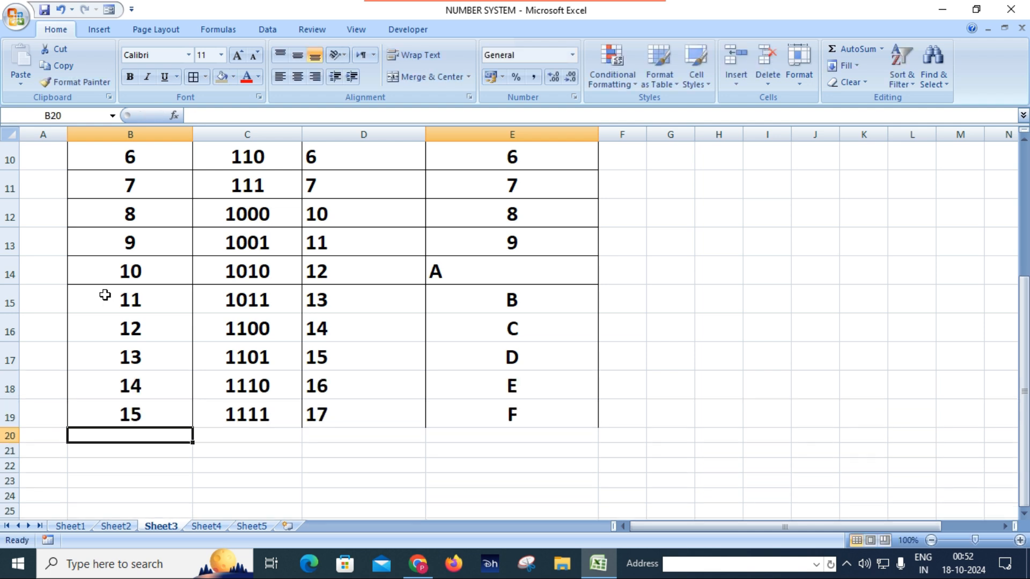
# Step: Center the hexadecimal result in cell E14 to match the rest of the column
pyautogui.click(505, 269)
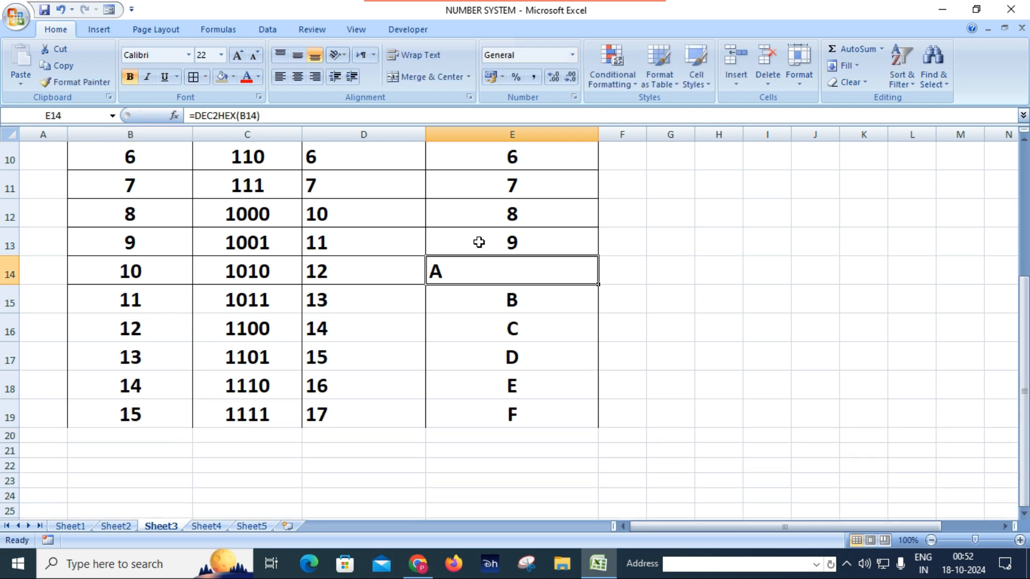
pyautogui.click(297, 76)
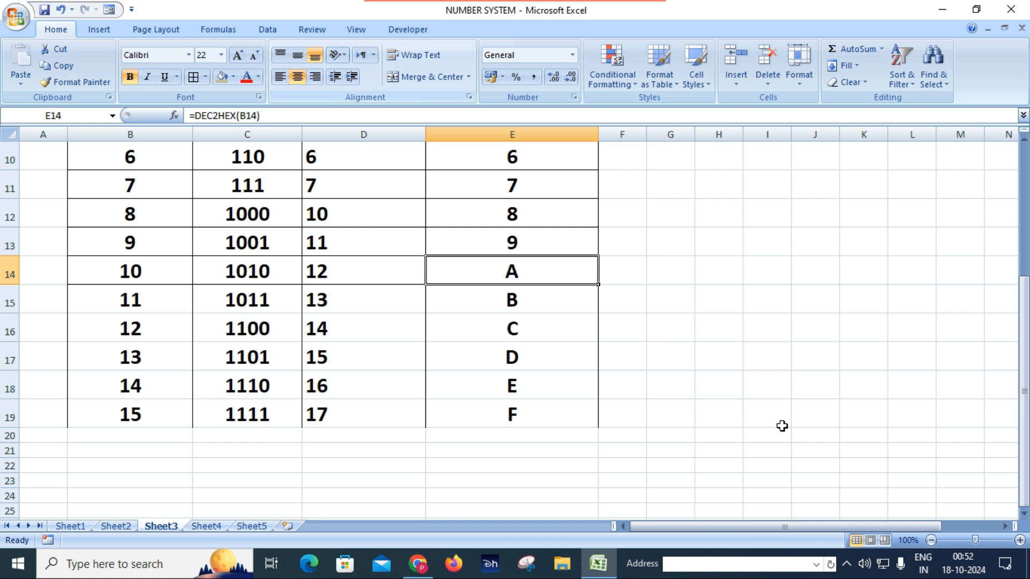
pyautogui.click(731, 391)
# Step: Compare the decimal numbers in rows 14 to 16 with their hexadecimal letter equivalents in column E
pyautogui.click(141, 277)
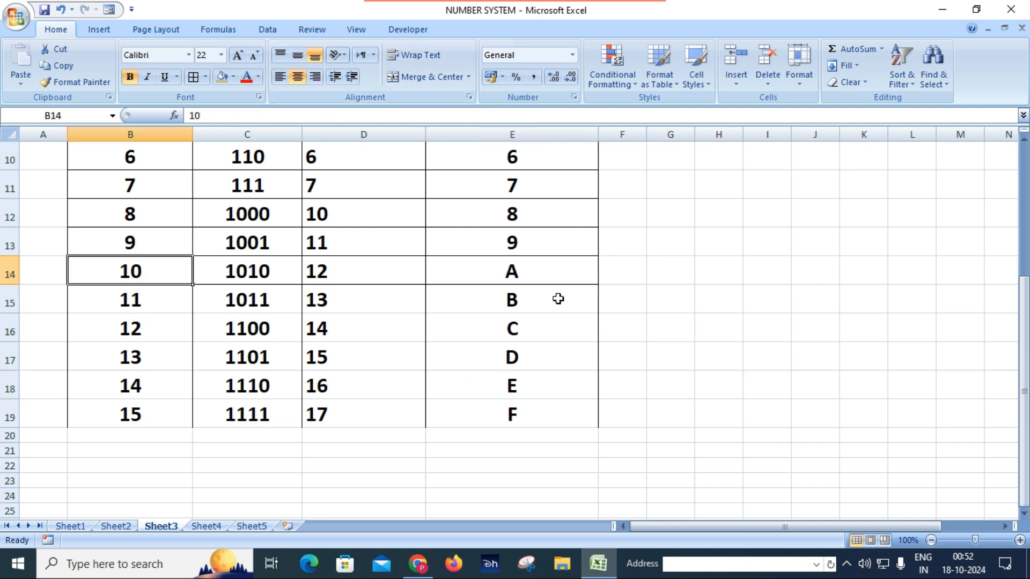
pyautogui.click(520, 274)
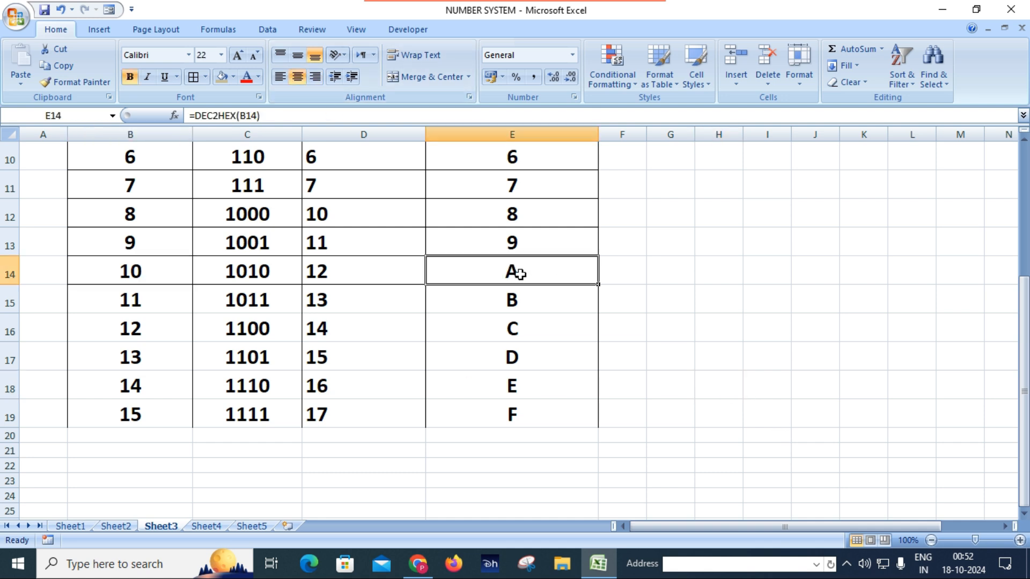
pyautogui.click(156, 306)
pyautogui.click(530, 304)
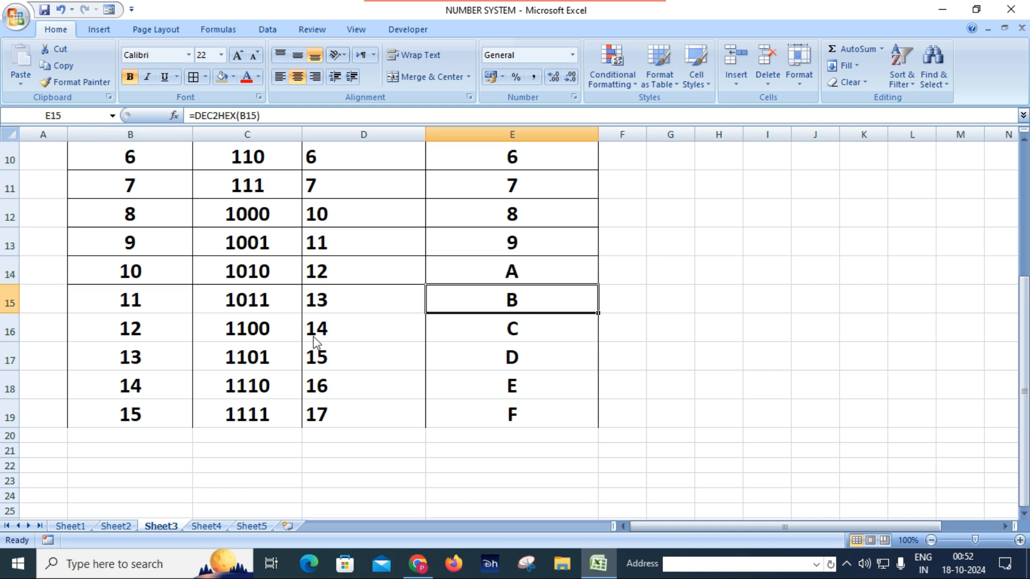
pyautogui.click(136, 330)
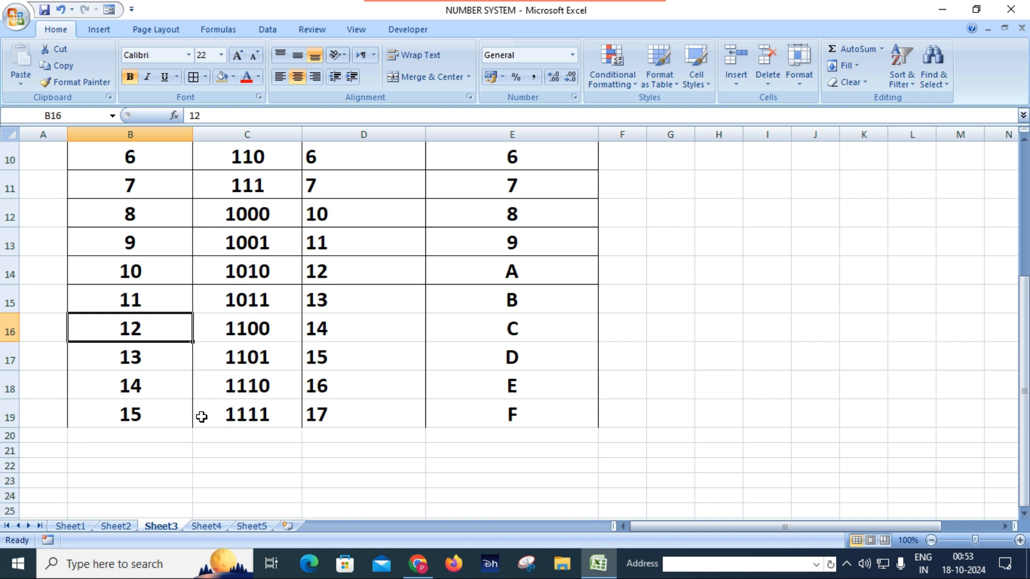
pyautogui.scroll(1, 538, 429)
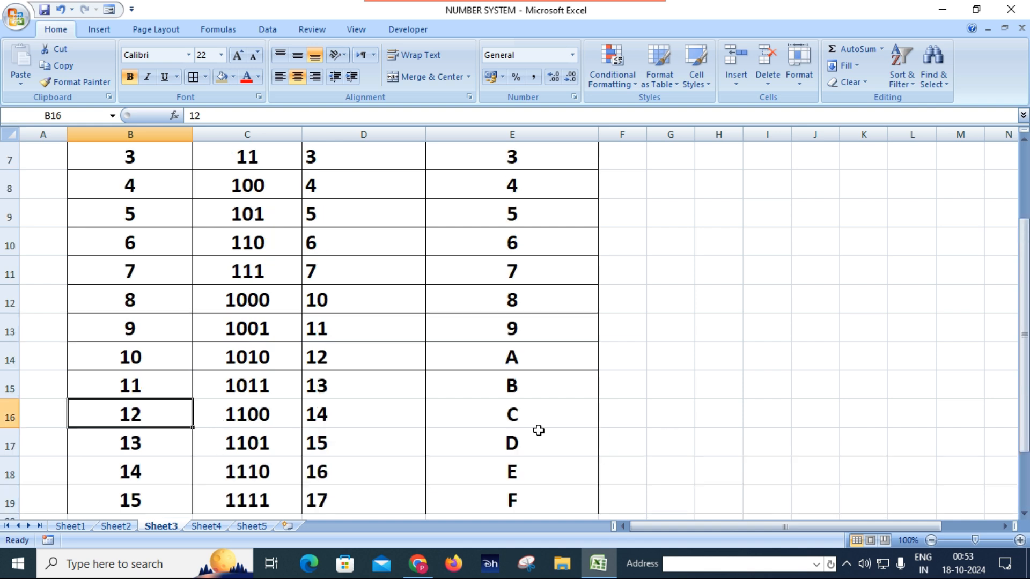
pyautogui.scroll(-2, 538, 428)
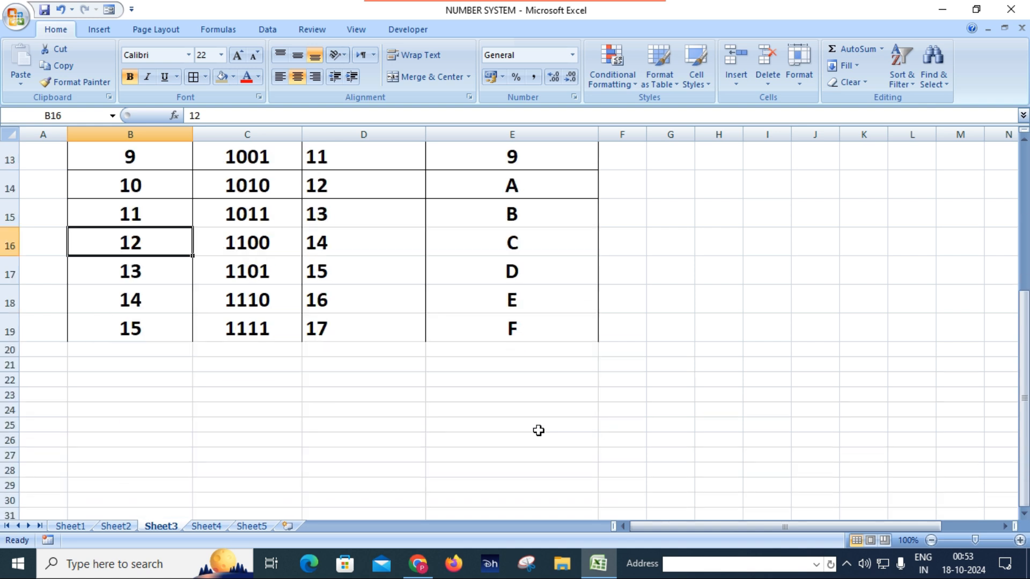
# Step: Examine the binary, octal and hexadecimal conversions of decimal 15 in row 19 and review the whole conversion table
pyautogui.click(131, 330)
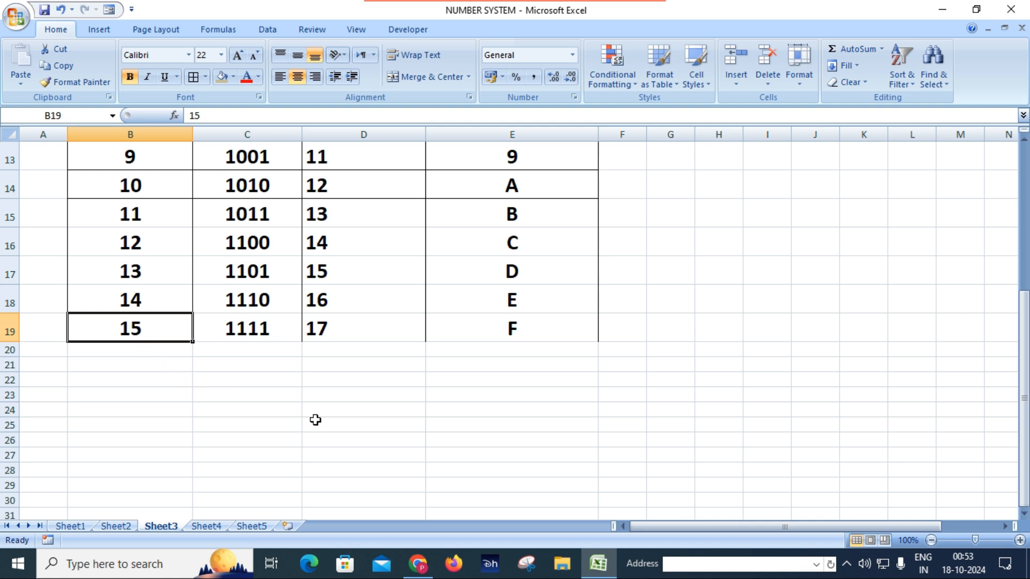
pyautogui.scroll(2, 315, 419)
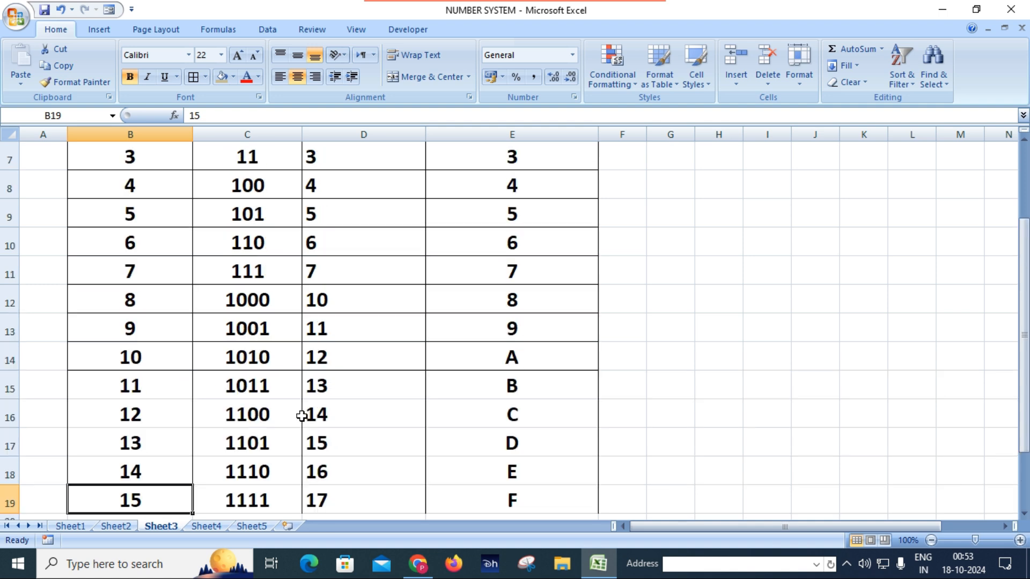
pyautogui.scroll(-1, 301, 416)
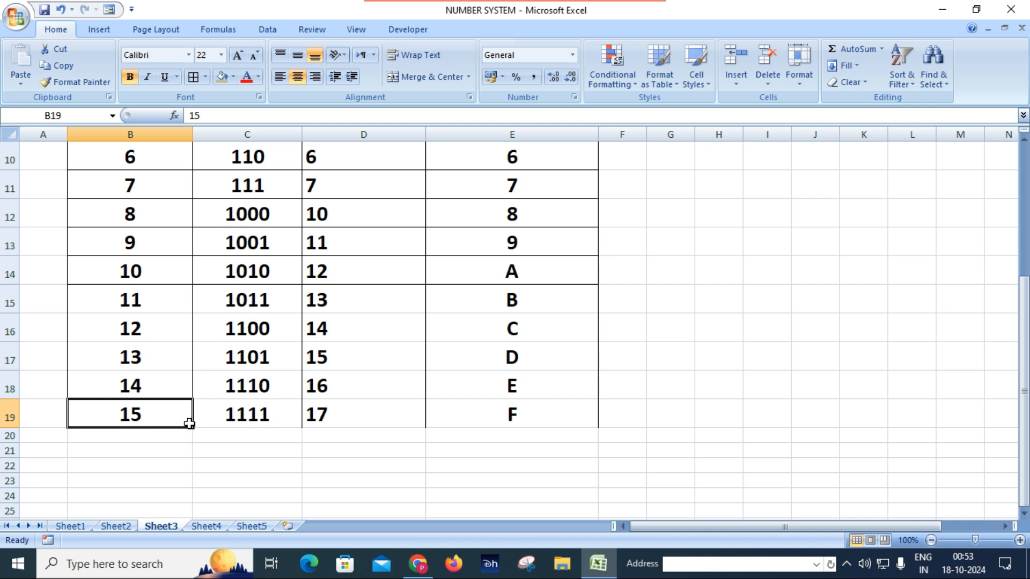
pyautogui.click(259, 414)
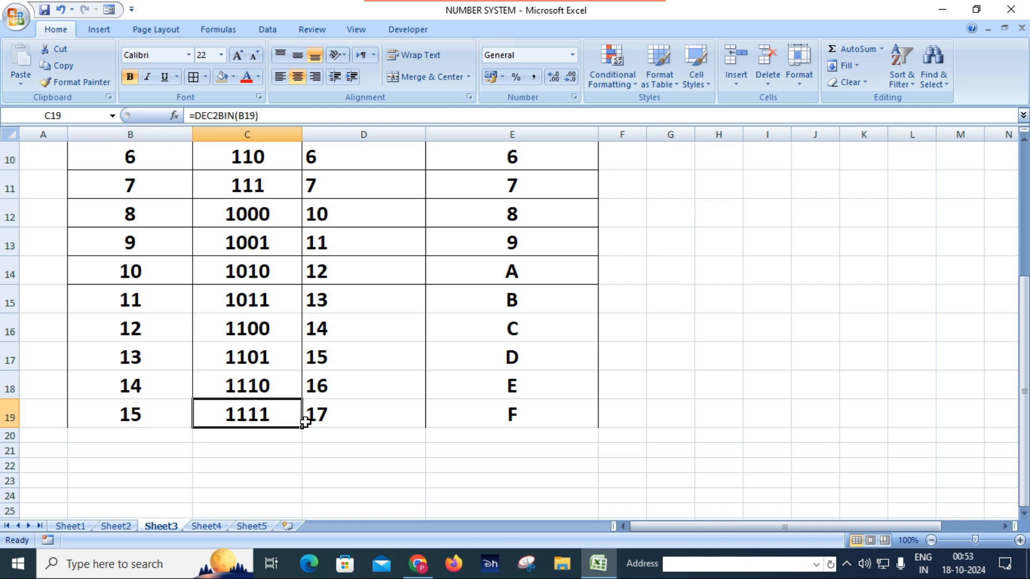
pyautogui.click(332, 416)
pyautogui.doubleClick(332, 416)
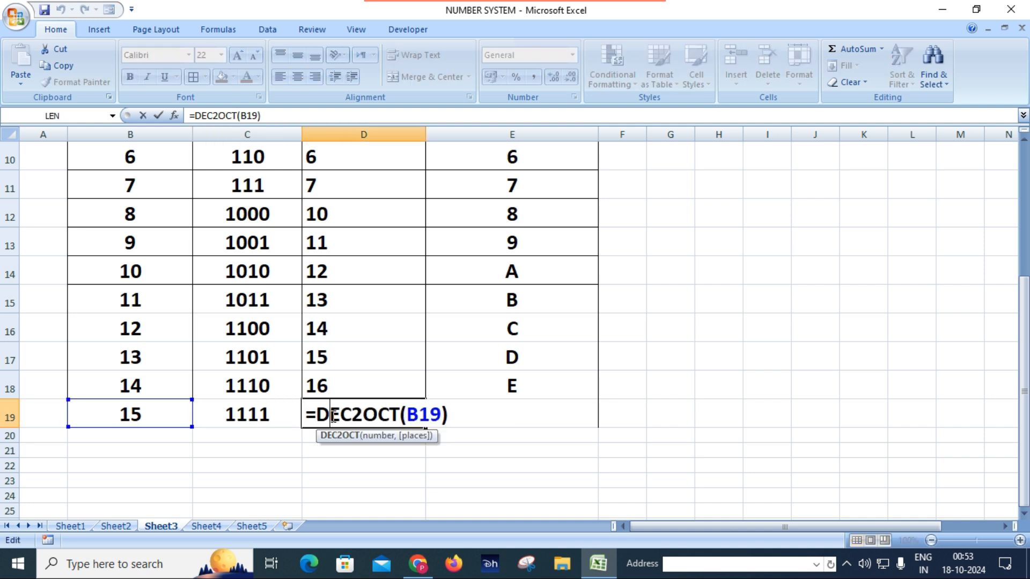
pyautogui.press('Return')
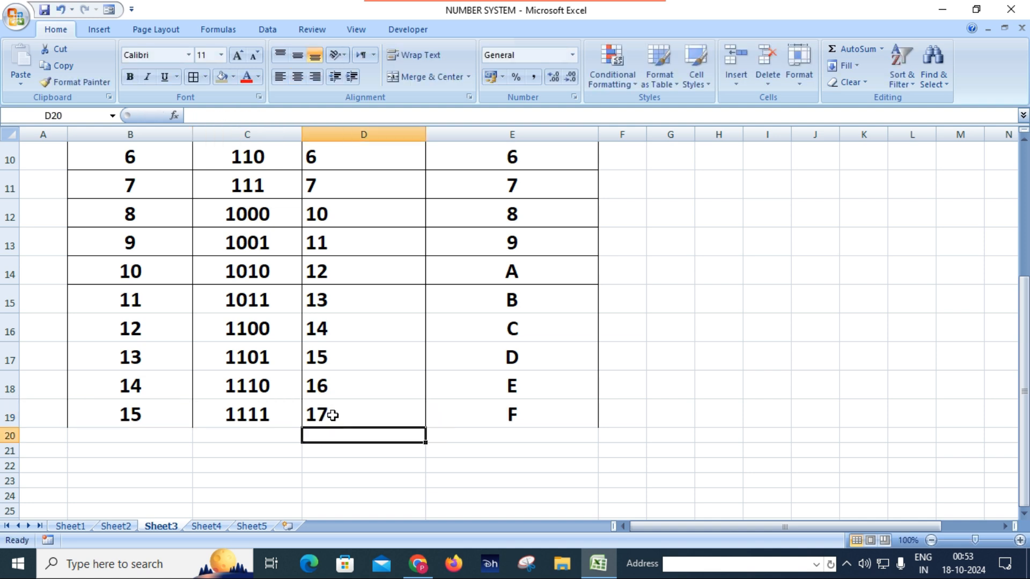
pyautogui.click(502, 417)
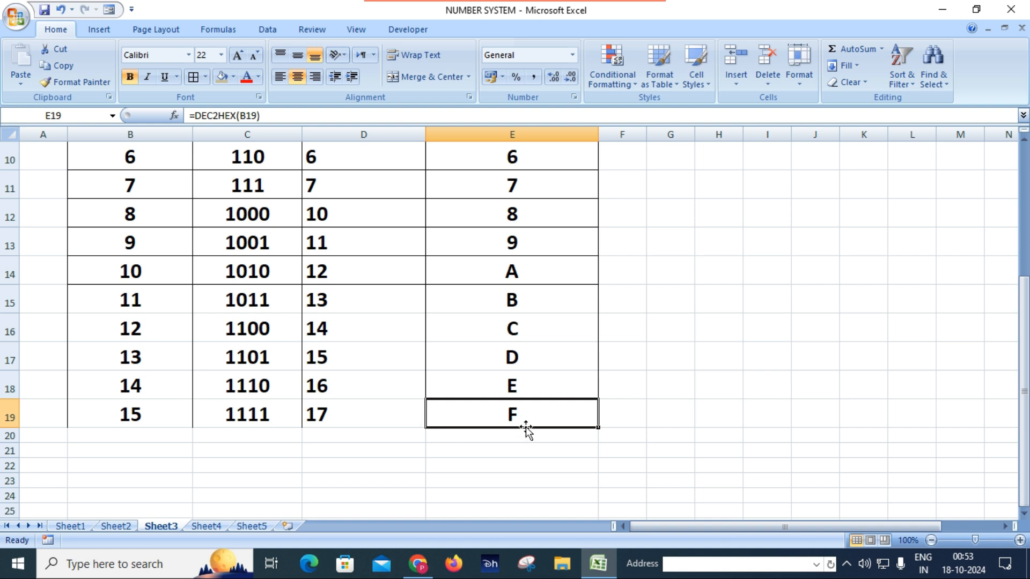
pyautogui.scroll(1, 522, 427)
pyautogui.scroll(2, 518, 427)
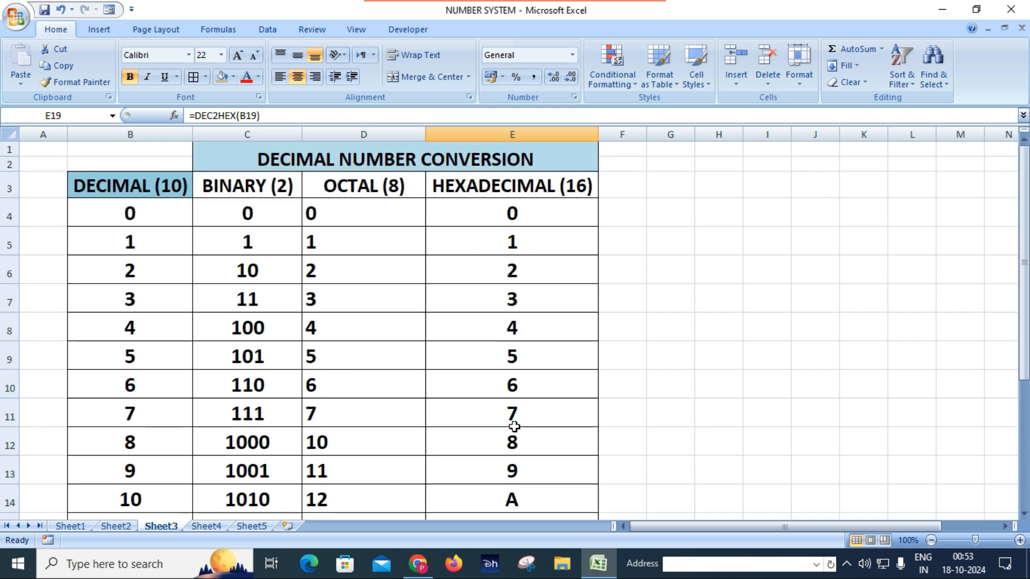
pyautogui.scroll(-3, 514, 426)
pyautogui.scroll(3, 509, 423)
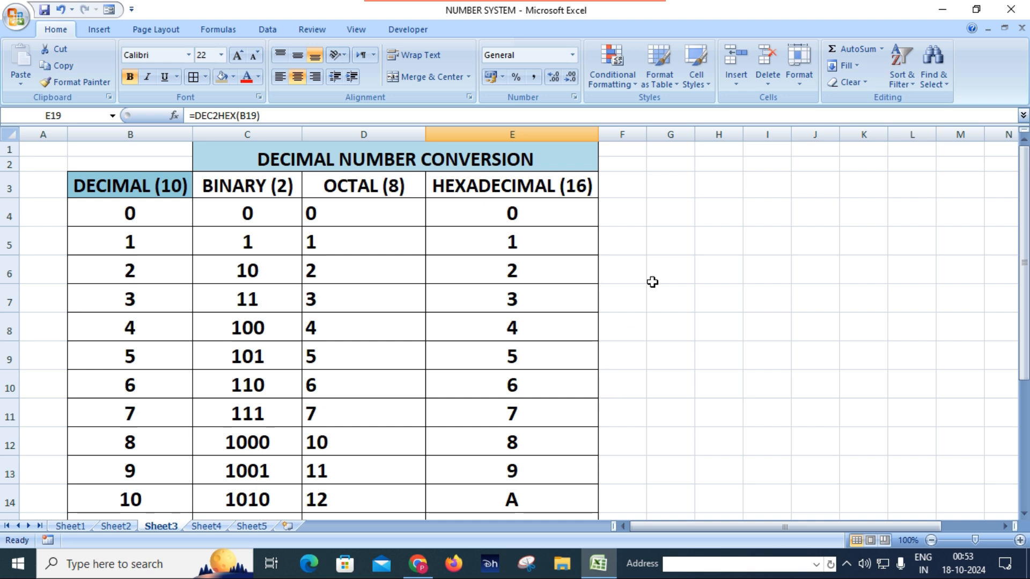
# Step: Enter the sample hexadecimal value A1 in cell G4 beside the table
pyautogui.click(672, 219)
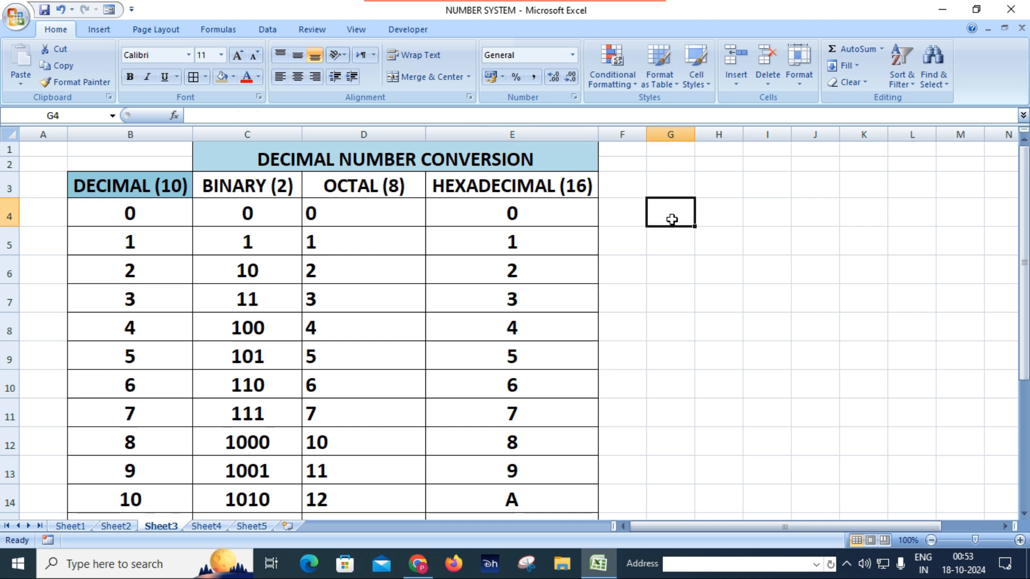
pyautogui.write('A1')
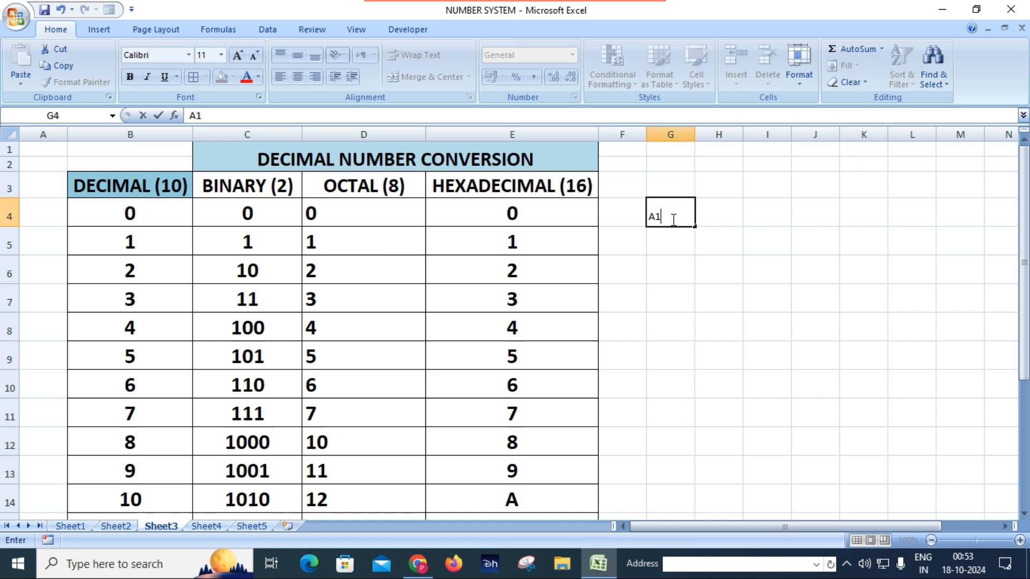
pyautogui.press('Return')
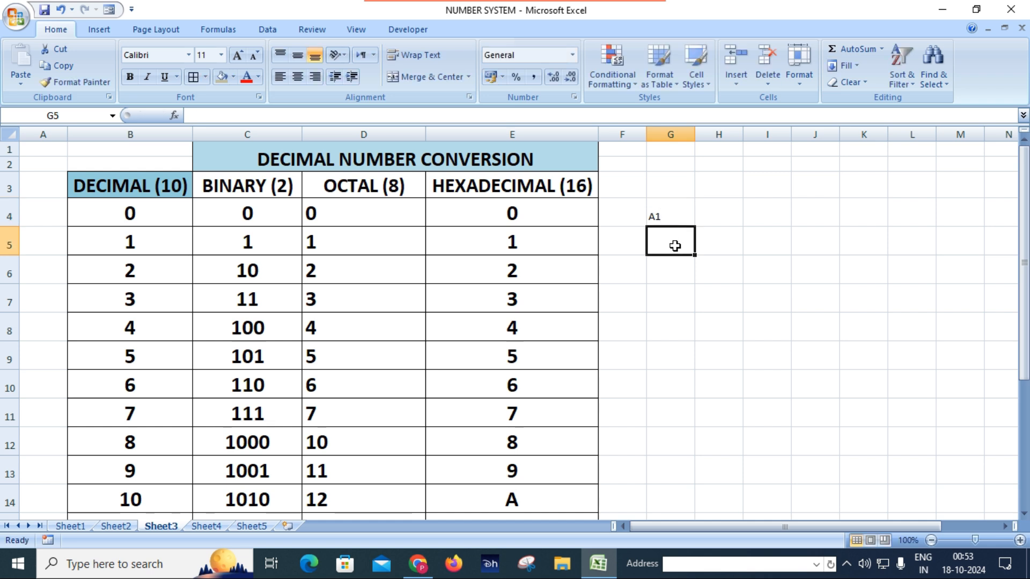
# Step: Format cell G4 with centered, bold text, a tan fill and font size 20
pyautogui.click(668, 217)
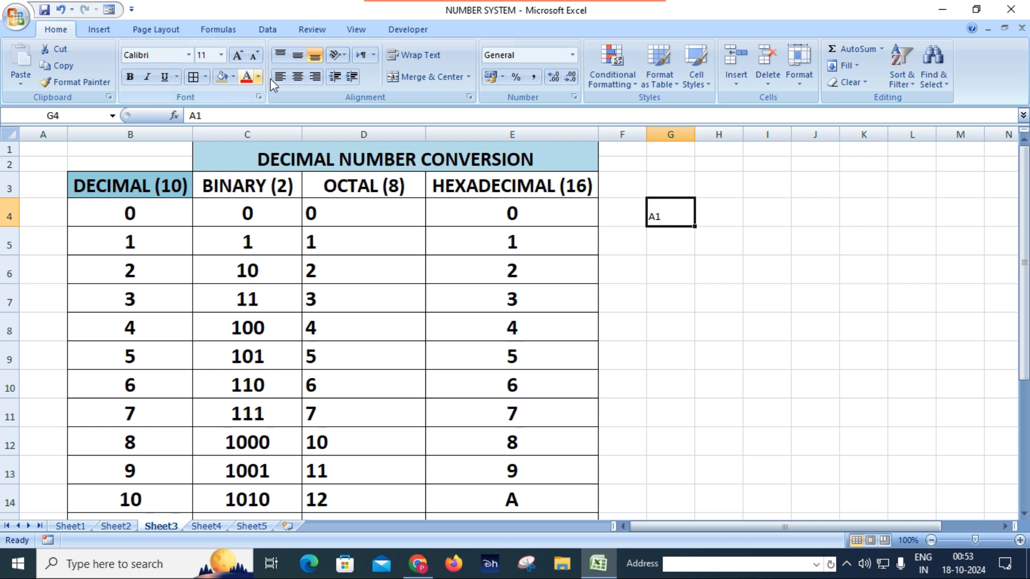
pyautogui.click(298, 78)
pyautogui.click(130, 77)
pyautogui.click(222, 77)
pyautogui.click(238, 55)
pyautogui.click(239, 55)
pyautogui.click(238, 55)
pyautogui.click(239, 55)
pyautogui.click(238, 55)
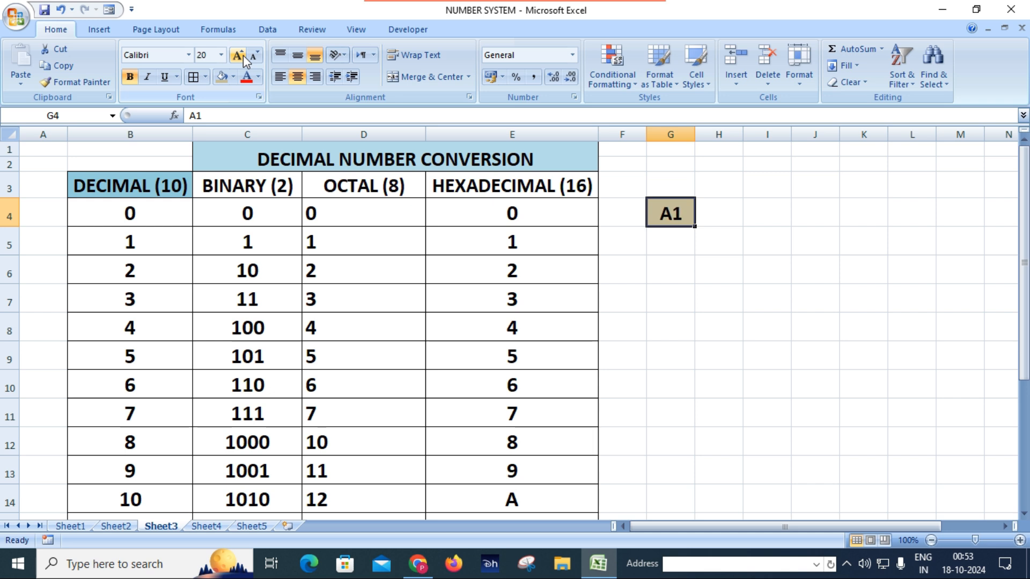
# Step: Convert the hexadecimal value in G4 to decimal in cell G5 with the formula =HEX2DEC(G4)
pyautogui.click(786, 327)
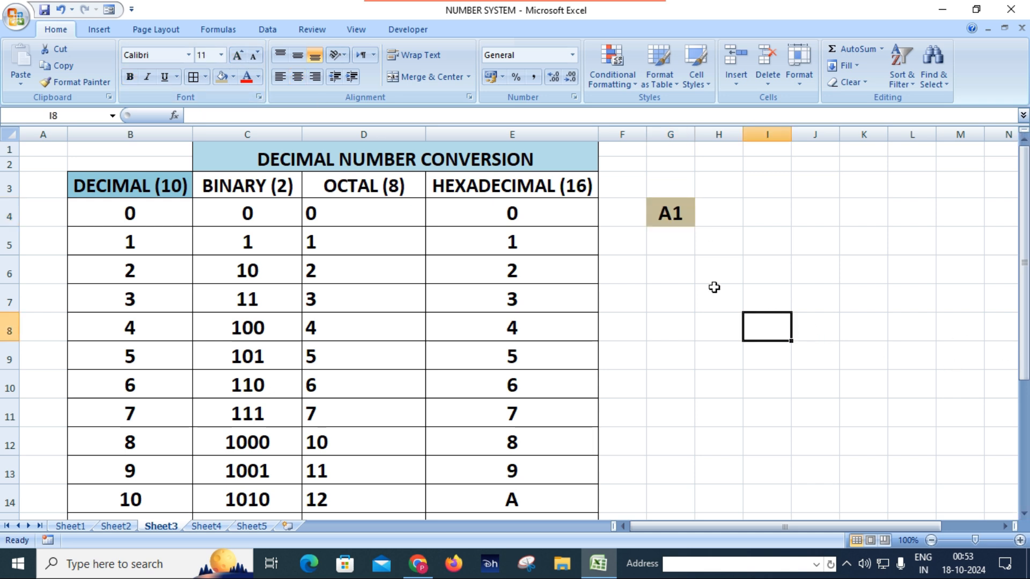
pyautogui.click(670, 242)
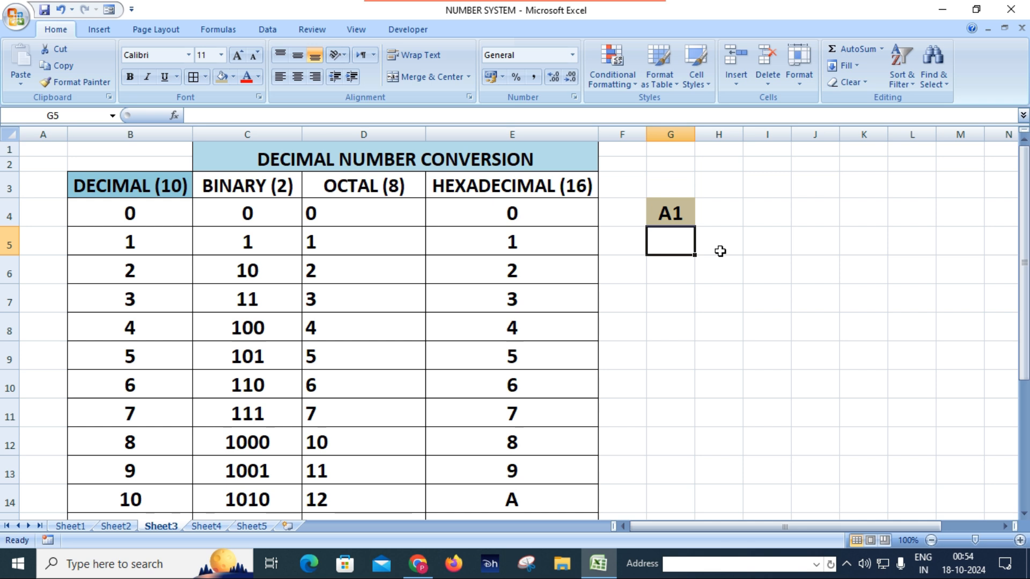
pyautogui.write('=')
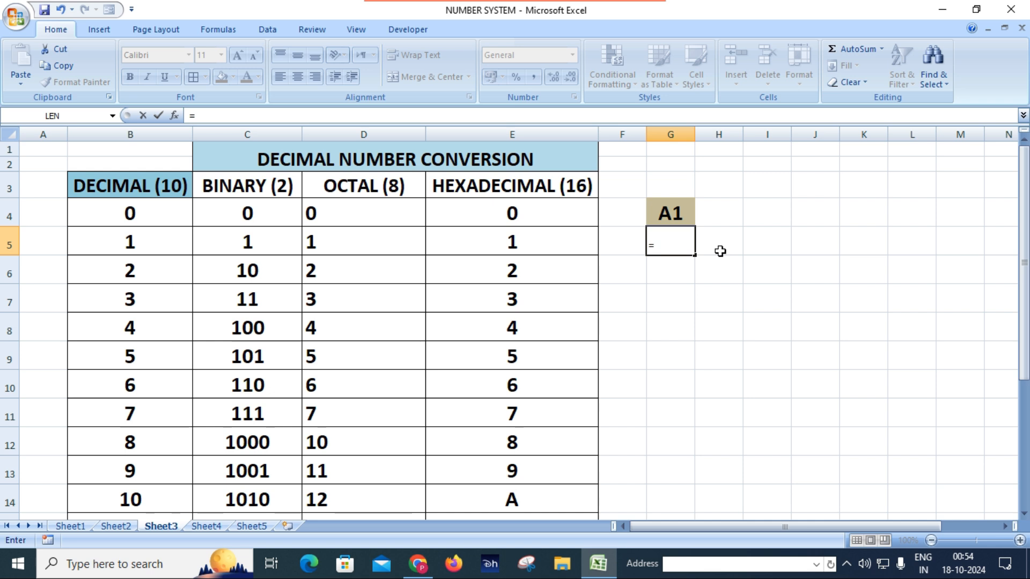
pyautogui.write('h')
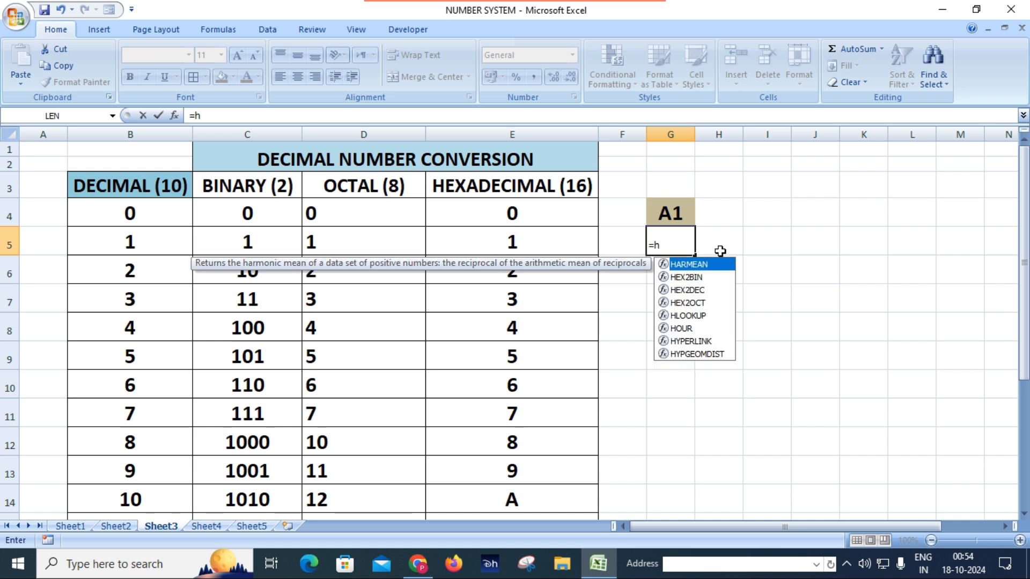
pyautogui.write('e')
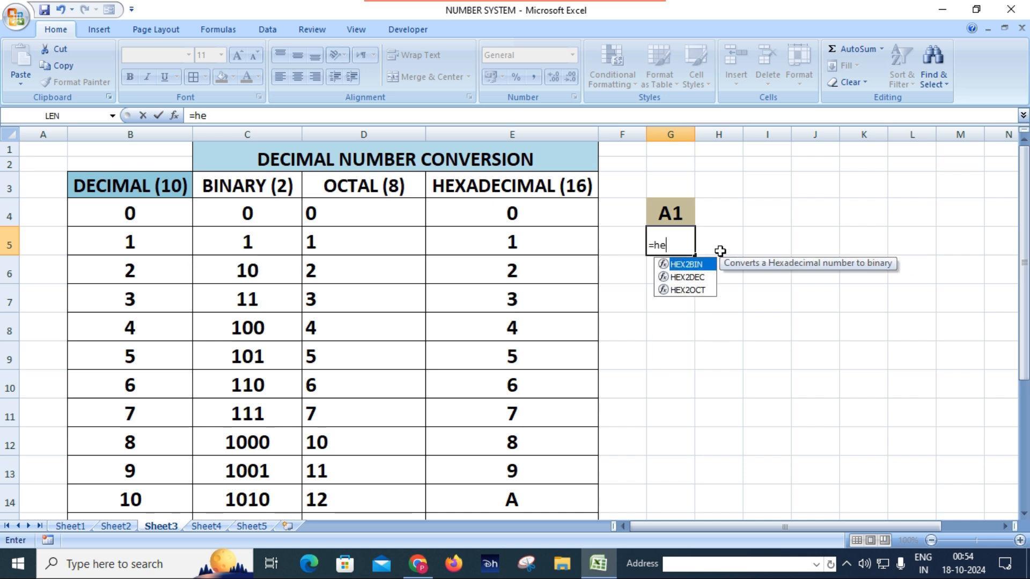
pyautogui.press('Down')
pyautogui.press('Tab')
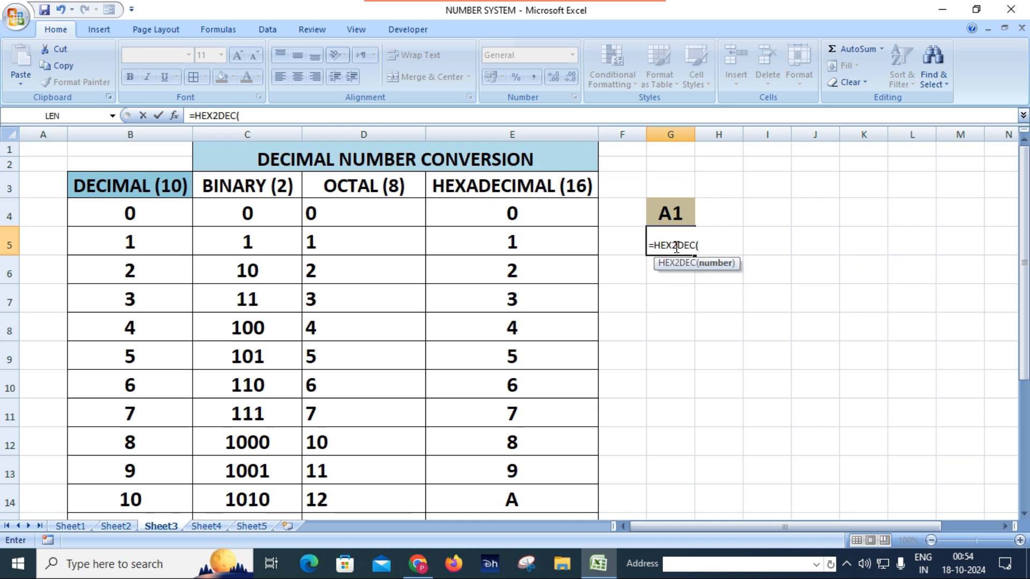
pyautogui.click(674, 213)
pyautogui.write(')')
pyautogui.press('Return')
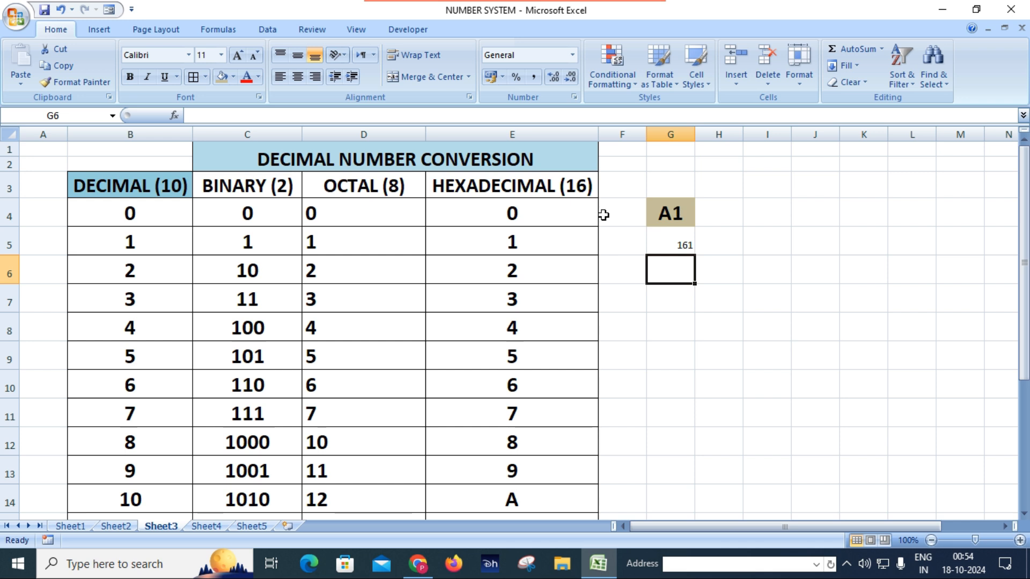
pyautogui.click(668, 244)
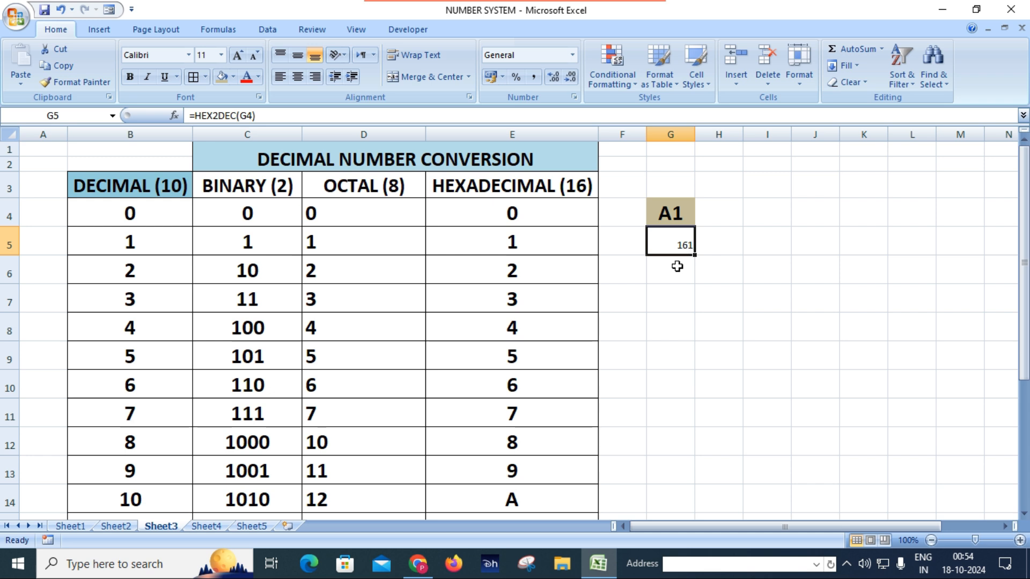
# Step: Convert G4 to binary in cell H5 with =HEX2BIN(G4) and widen column H slightly
pyautogui.click(719, 242)
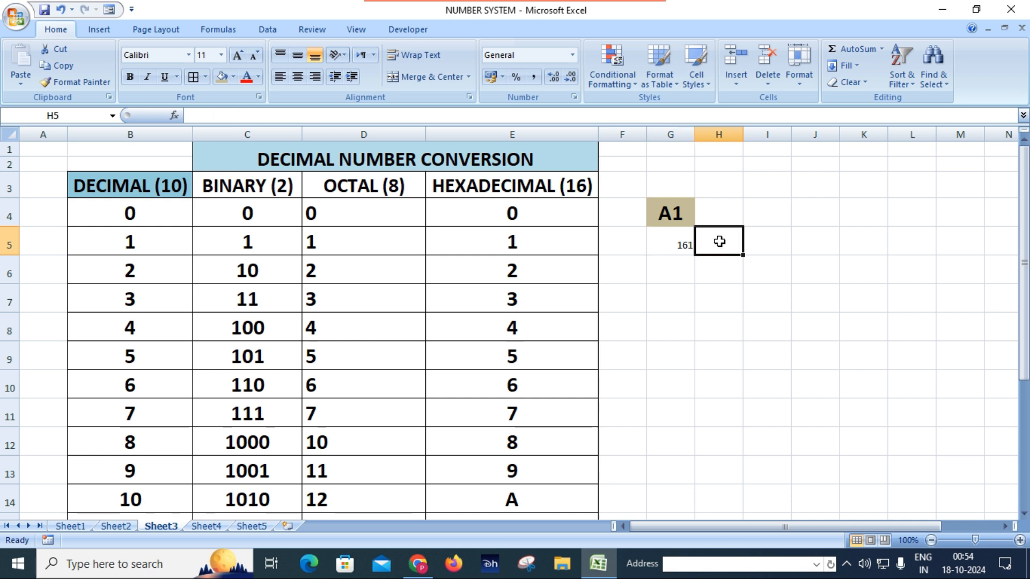
pyautogui.write('=')
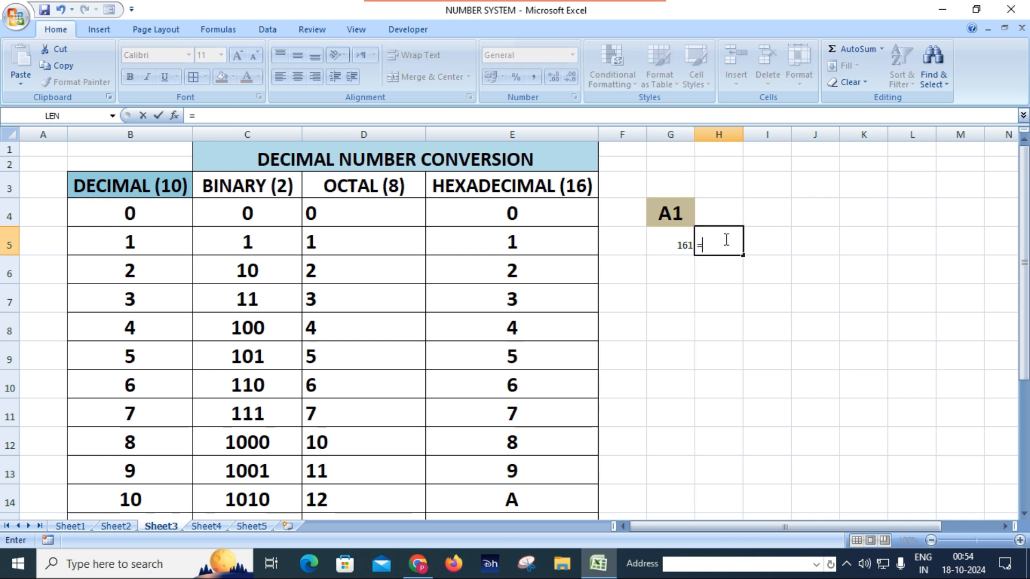
pyautogui.write('he')
pyautogui.press('Tab')
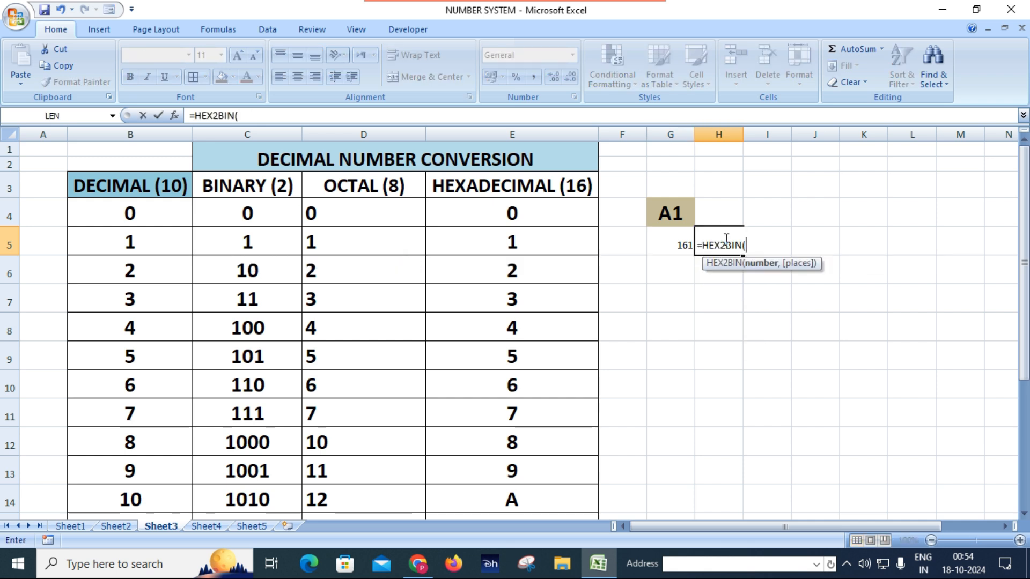
pyautogui.click(664, 213)
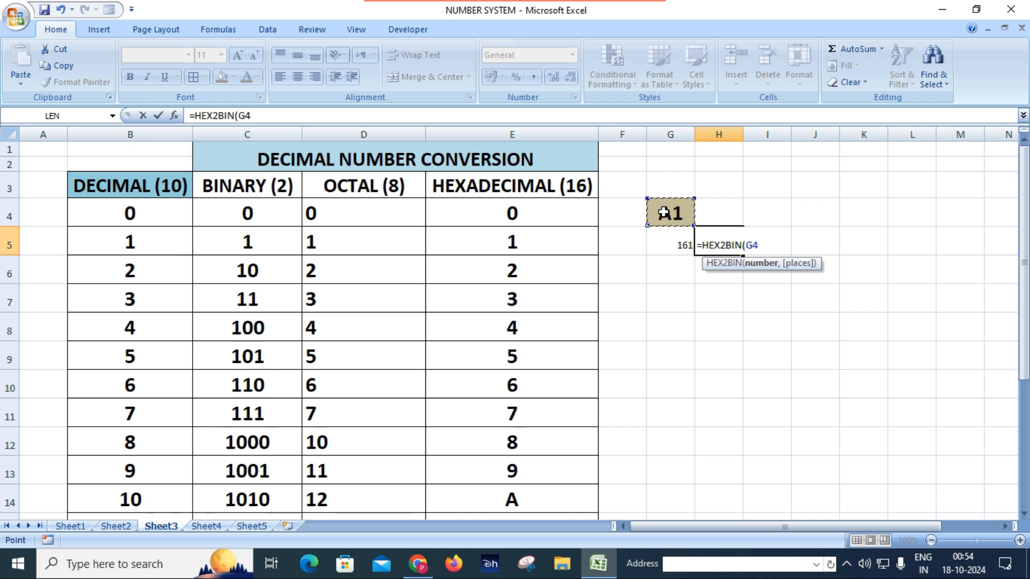
pyautogui.write(')')
pyautogui.press('Return')
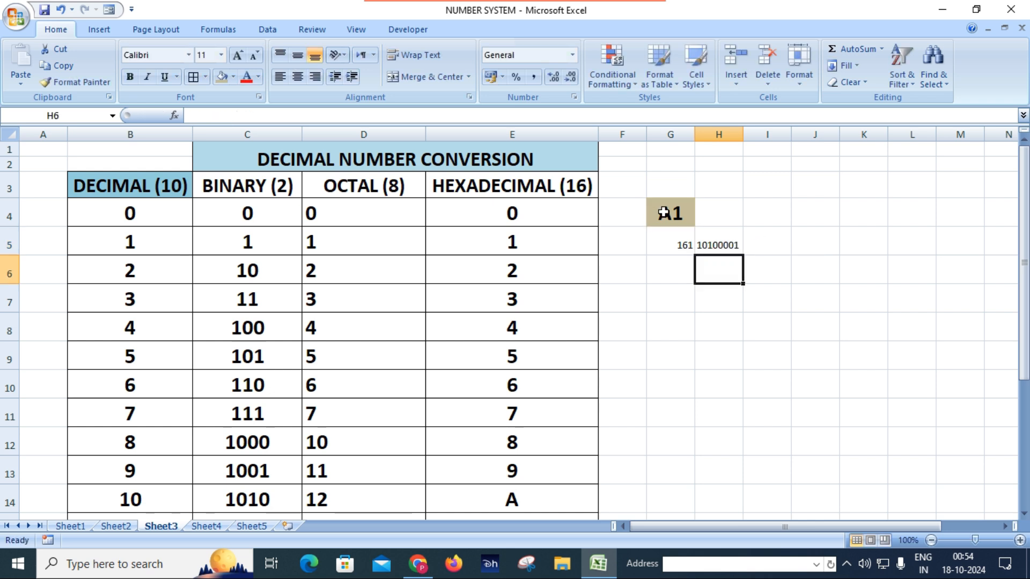
pyautogui.click(722, 240)
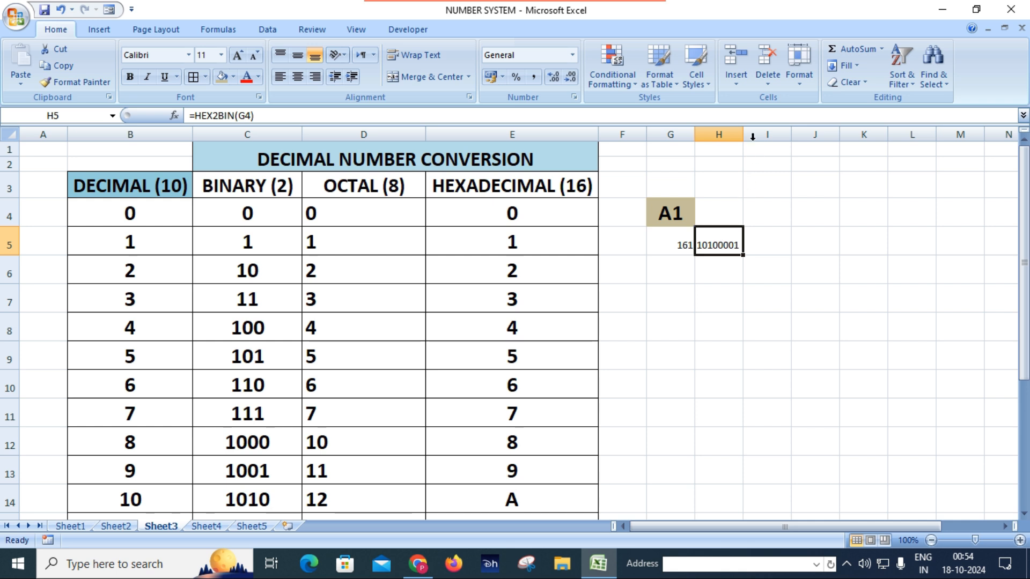
pyautogui.moveTo(743, 134); pyautogui.dragTo(770, 134)
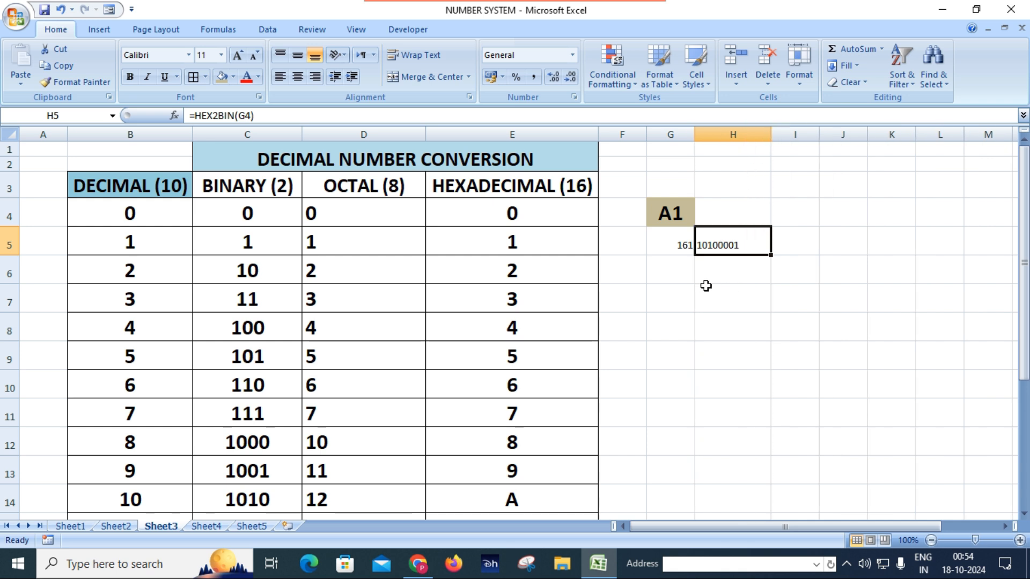
# Step: Review the formulas in G5 and H5, then enlarge both cells' text by three font-size steps and add borders
pyautogui.click(674, 247)
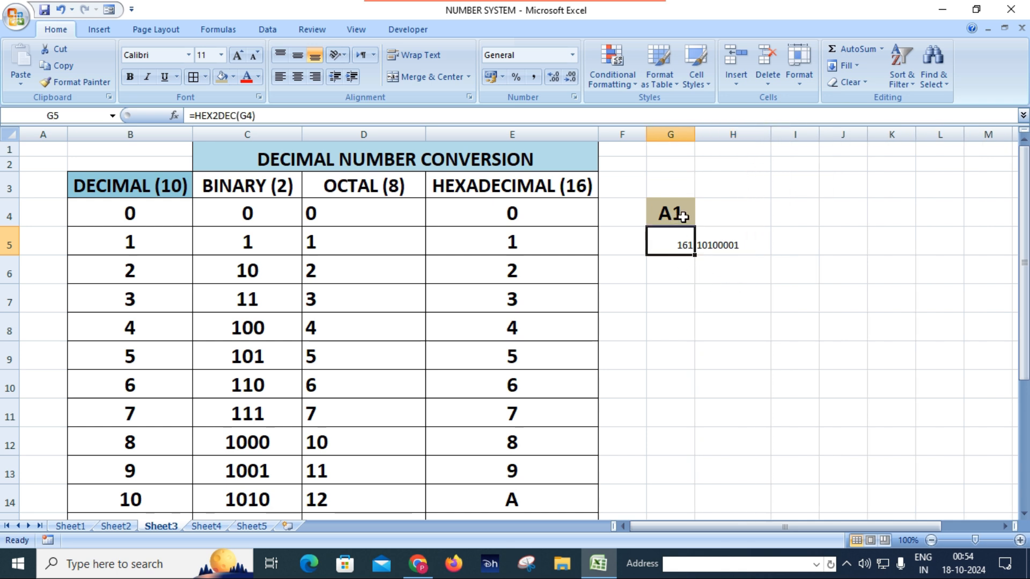
pyautogui.doubleClick(725, 246)
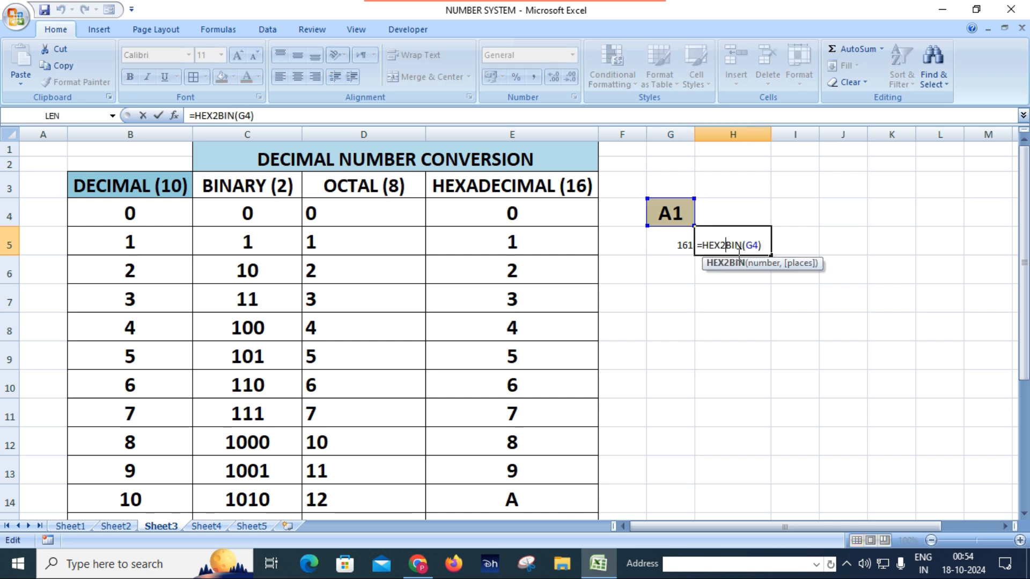
pyautogui.press('Return')
pyautogui.press('Up')
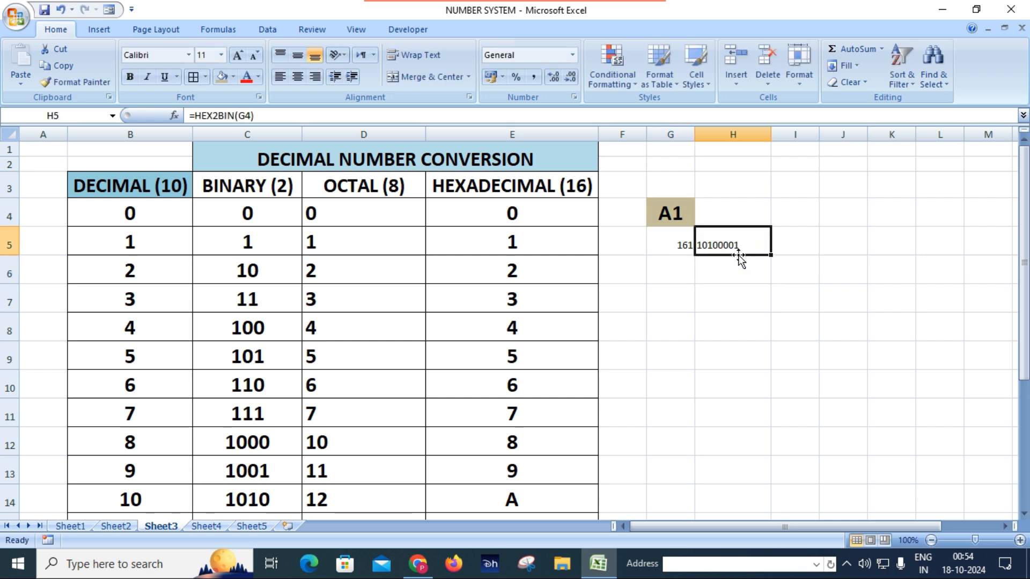
pyautogui.press('Left')
pyautogui.moveTo(678, 245); pyautogui.dragTo(717, 242)
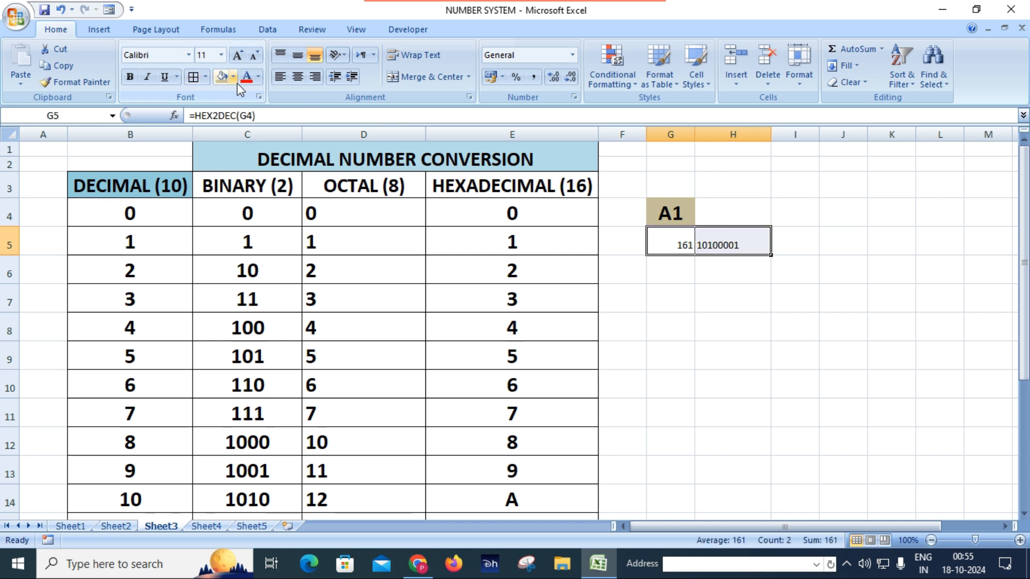
pyautogui.click(239, 56)
pyautogui.click(239, 55)
pyautogui.click(239, 56)
pyautogui.click(704, 304)
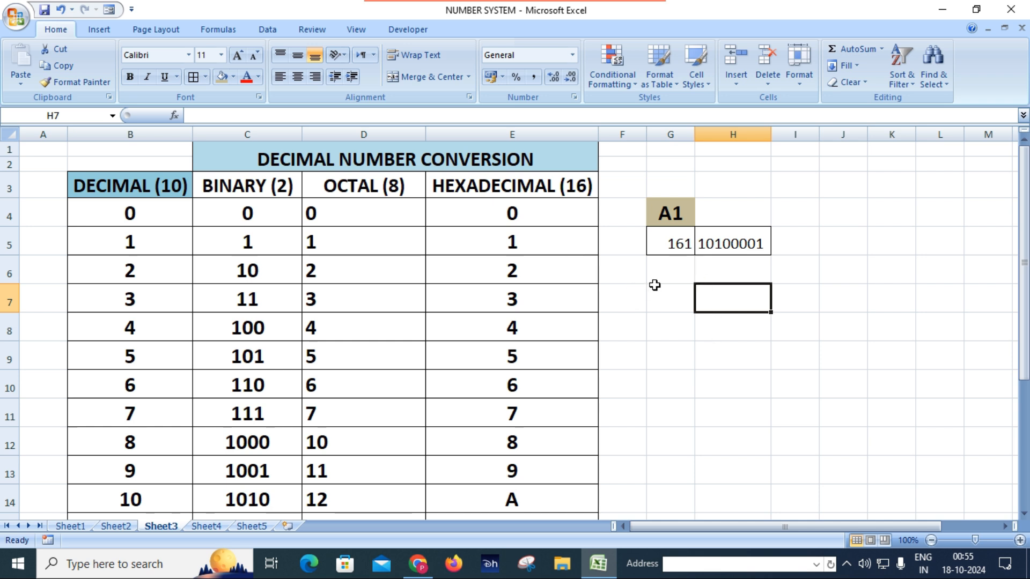
# Step: Convert the hexadecimal value in G4 to octal in cell G6 with the formula =HEX2OCT(G4)
pyautogui.click(677, 266)
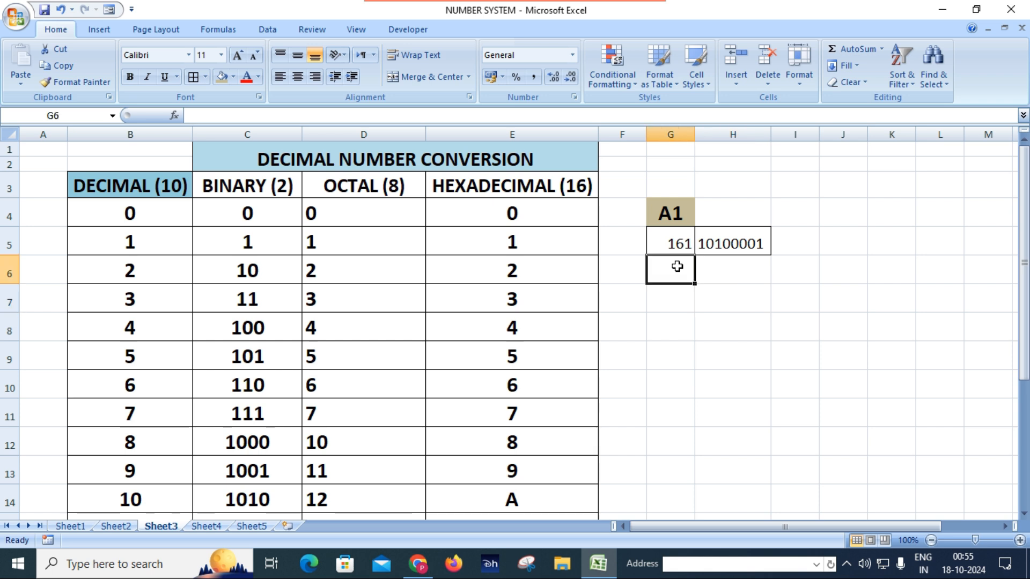
pyautogui.write('=')
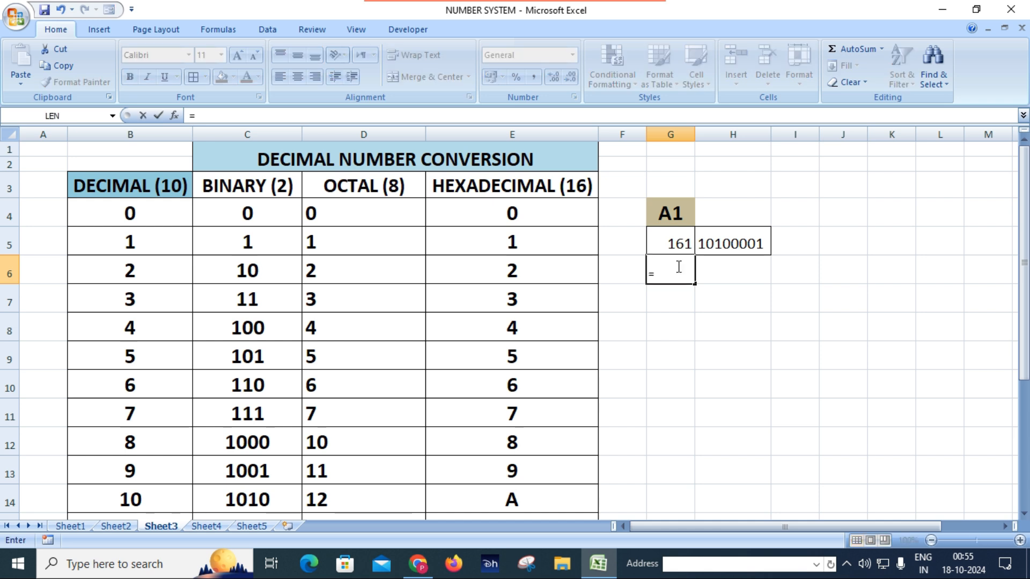
pyautogui.write('he')
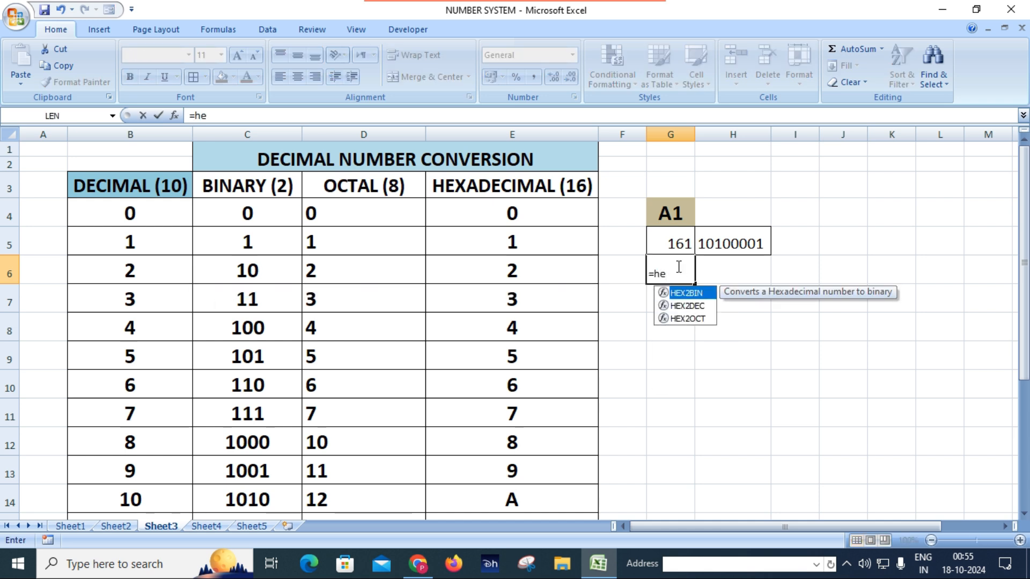
pyautogui.press('Down')
pyautogui.press('Down')
pyautogui.press('Tab')
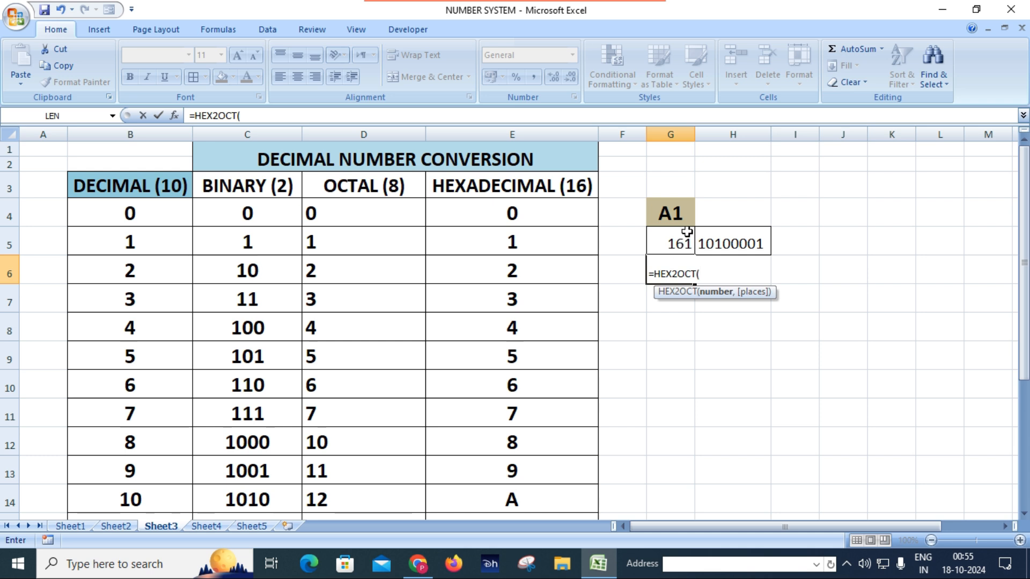
pyautogui.click(662, 211)
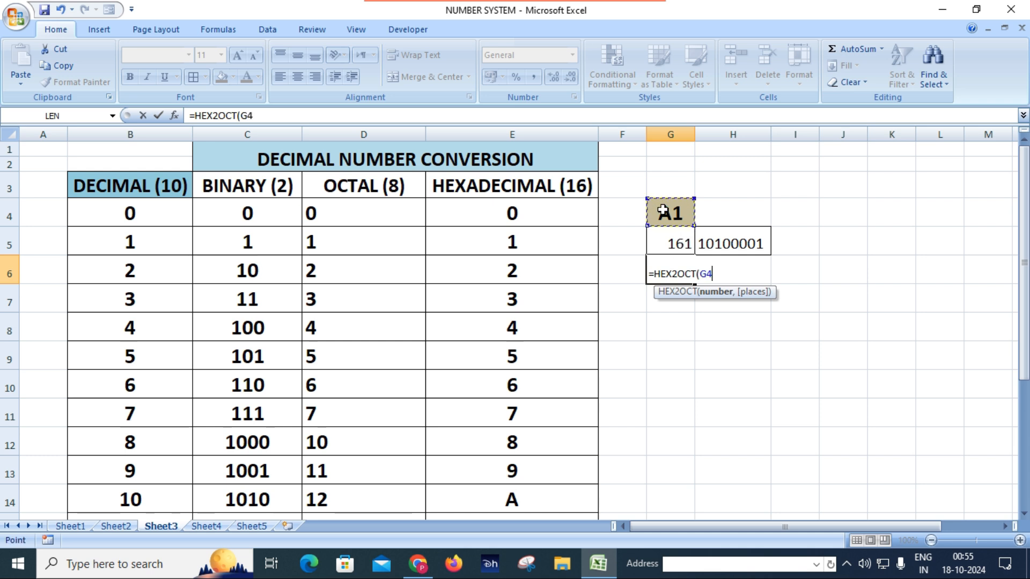
pyautogui.write(')')
pyautogui.press('Return')
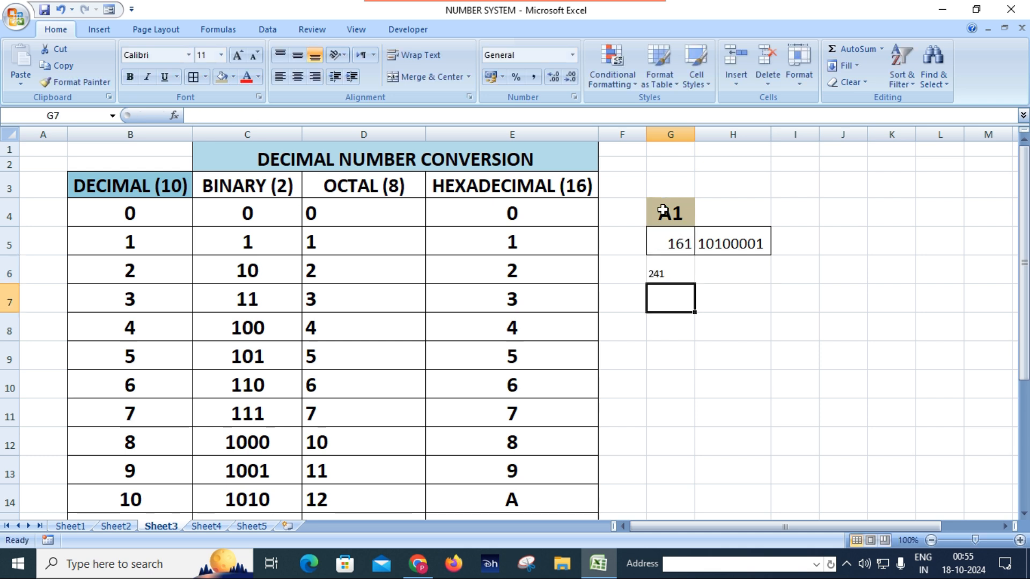
pyautogui.click(659, 270)
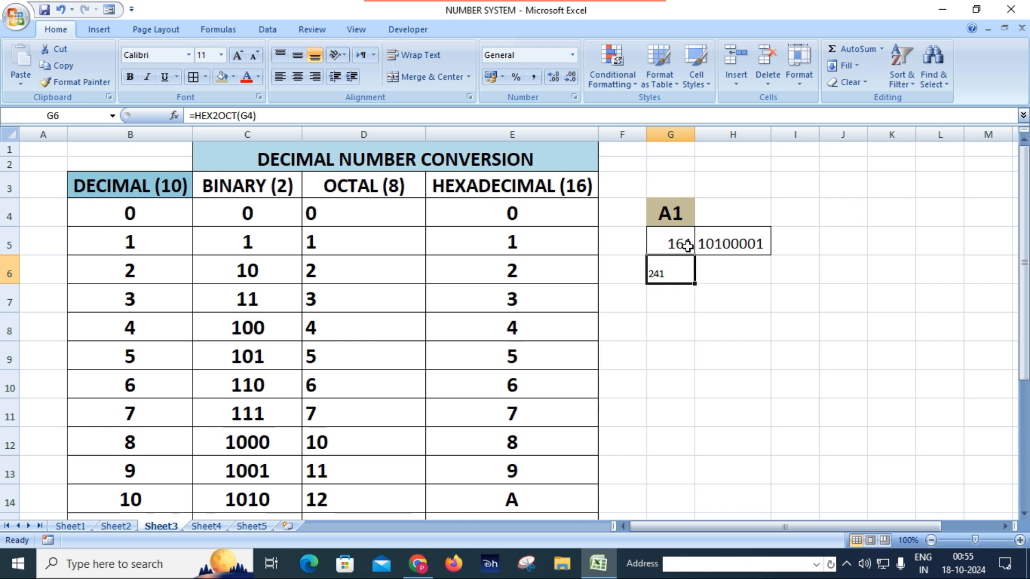
# Step: Enter the decimal sample value 161 in cell I4 and copy the formatting of G4 onto it
pyautogui.doubleClick(789, 213)
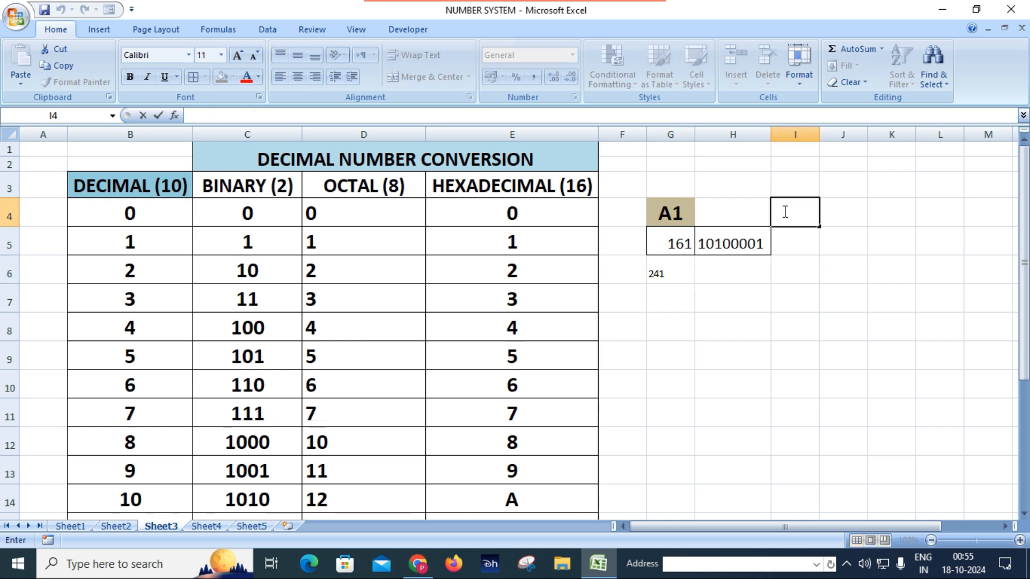
pyautogui.write('161')
pyautogui.press('Return')
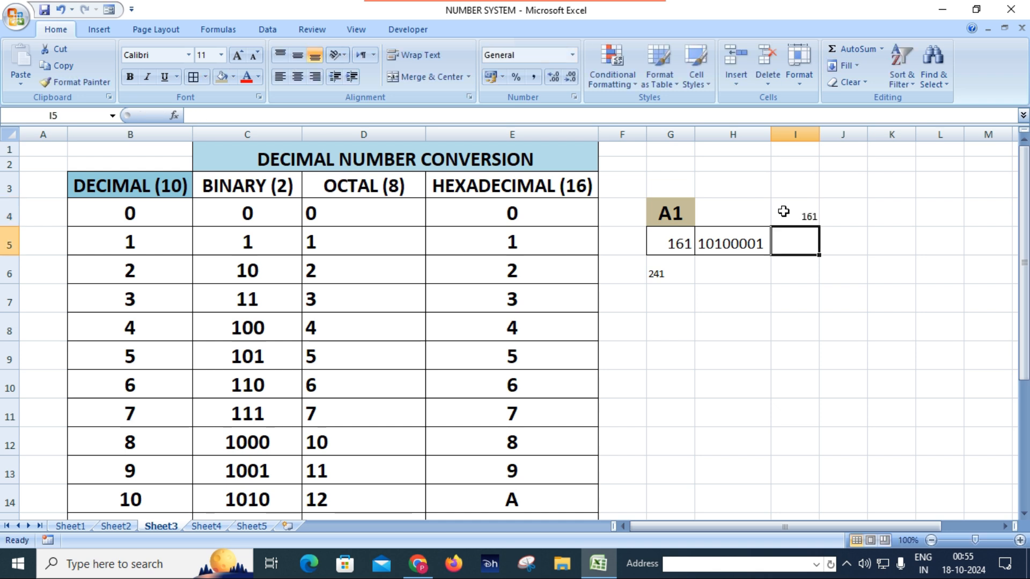
pyautogui.click(672, 213)
pyautogui.click(75, 82)
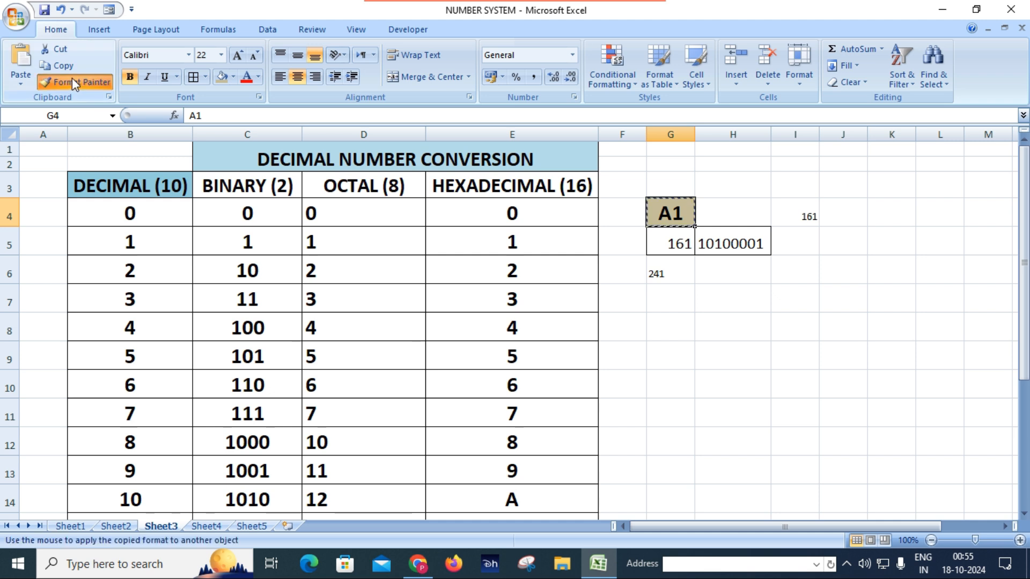
pyautogui.click(794, 217)
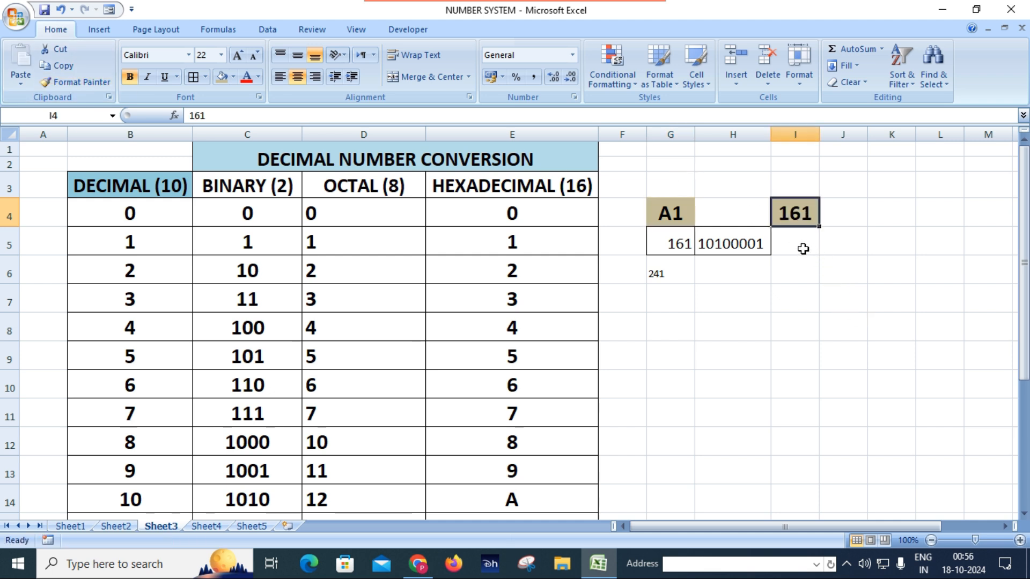
# Step: Calculate the integer quotients of 161 divided by 8 with =INT(I4/8) in I5 and fill the formula through I7
pyautogui.click(803, 248)
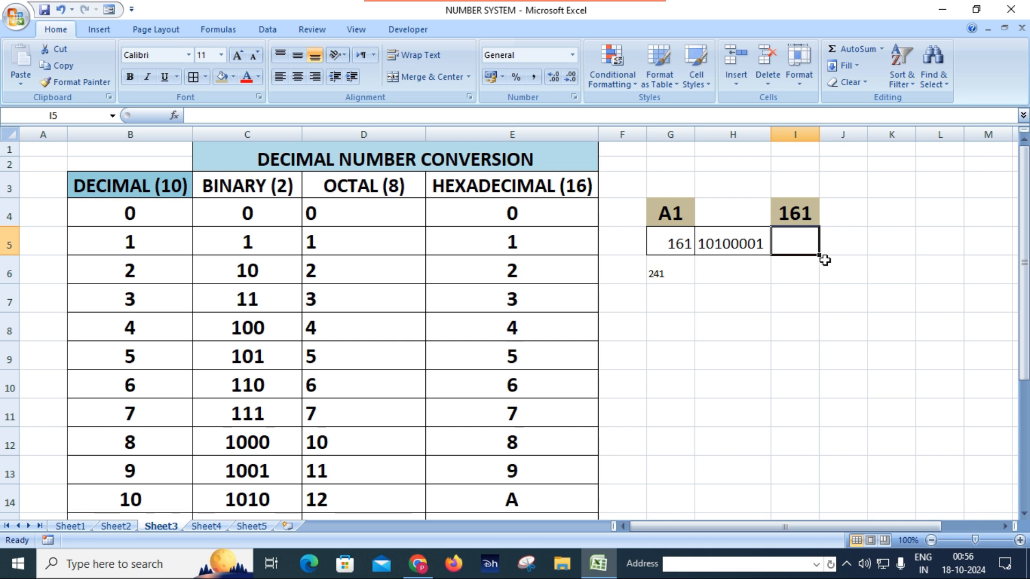
pyautogui.write('=')
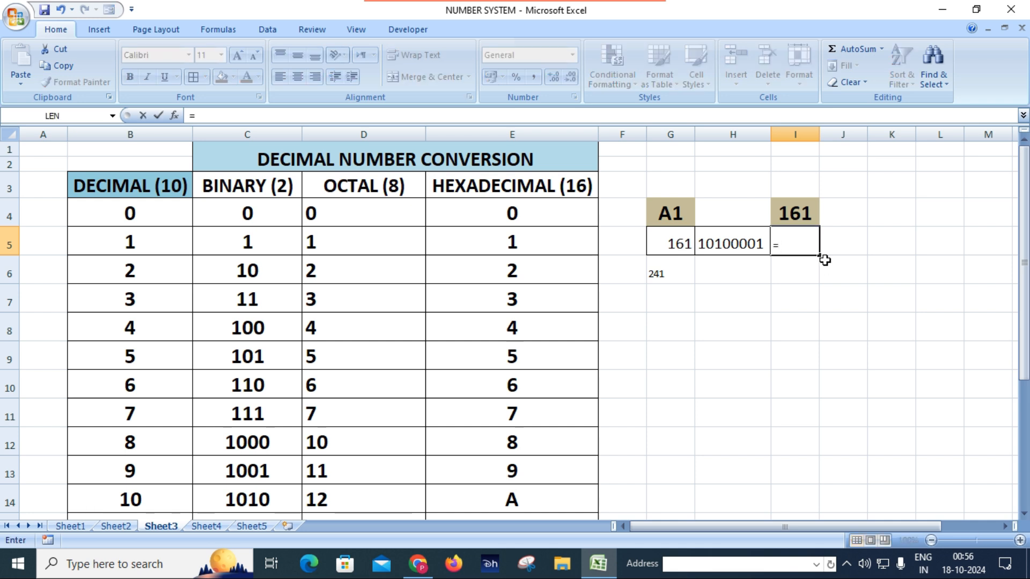
pyautogui.write('INT(')
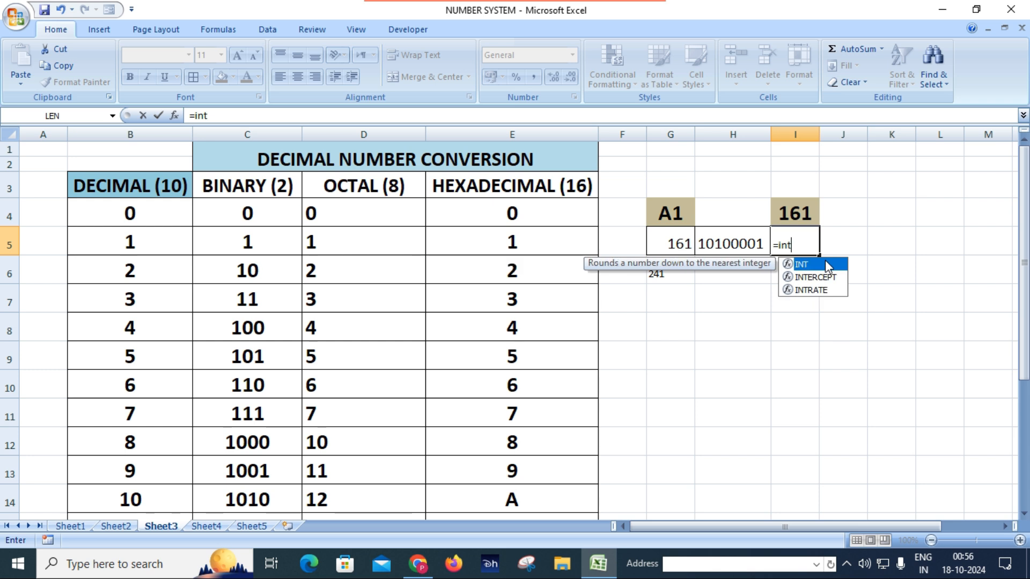
pyautogui.click(788, 210)
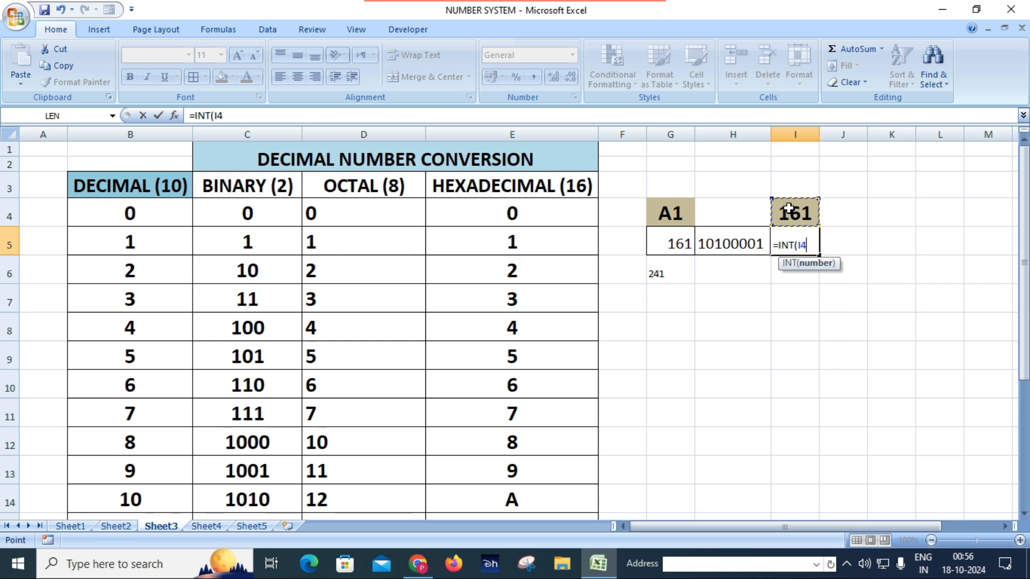
pyautogui.write('/8)')
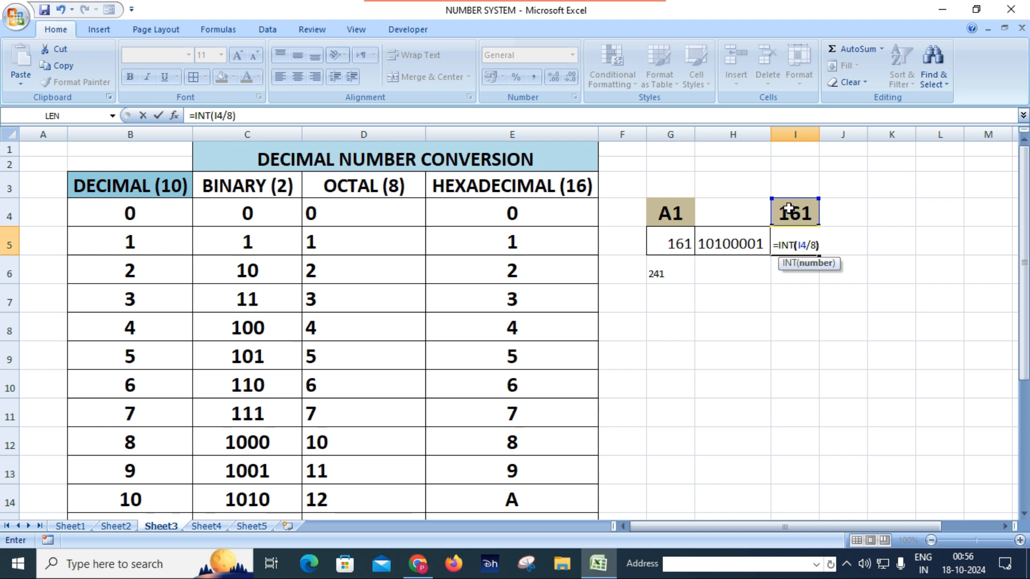
pyautogui.press('Return')
pyautogui.click(810, 239)
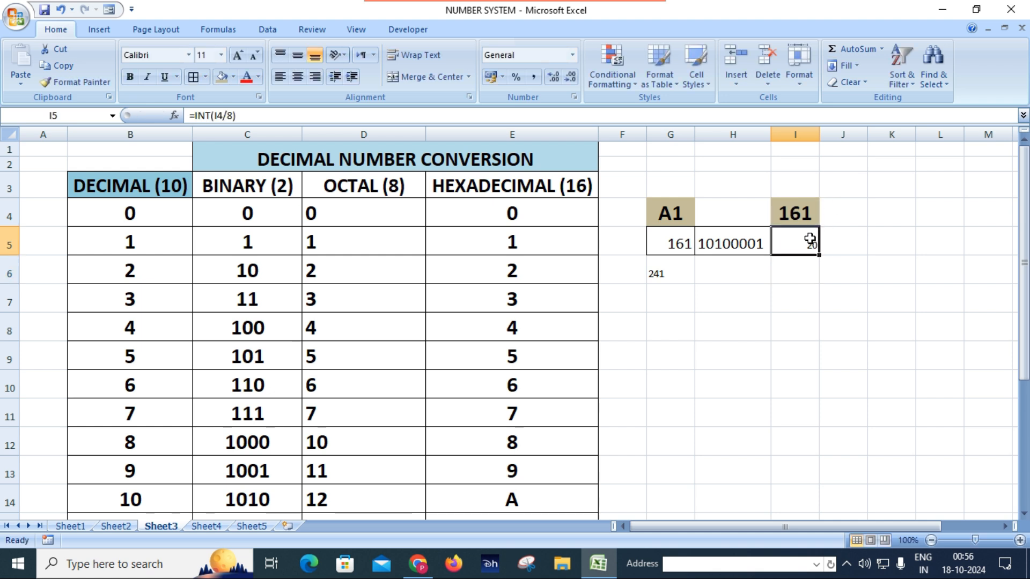
pyautogui.moveTo(821, 258); pyautogui.dragTo(824, 321)
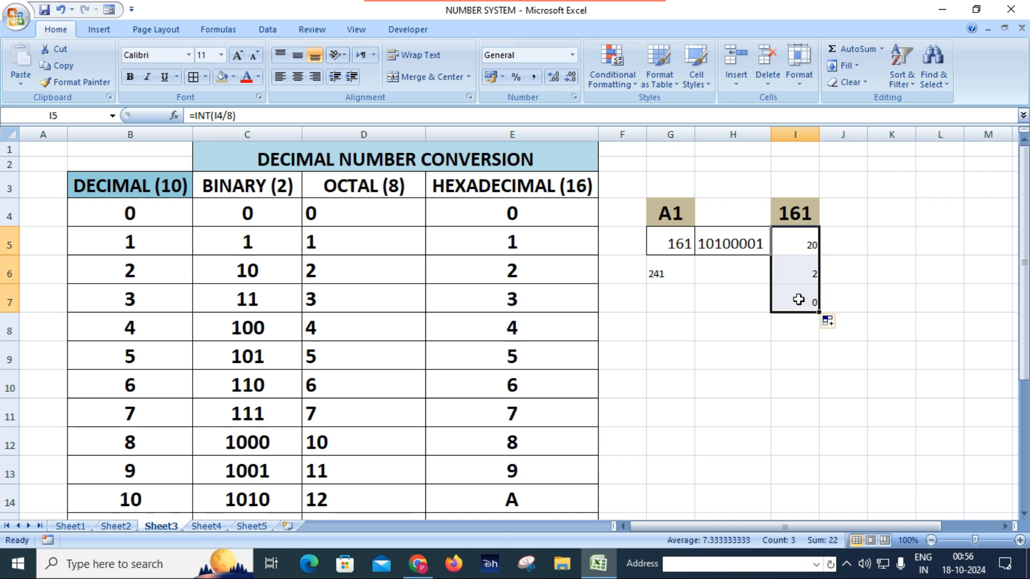
# Step: Calculate the division remainders with =MOD(I4,8) in J5 and fill the formula through J7
pyautogui.click(845, 243)
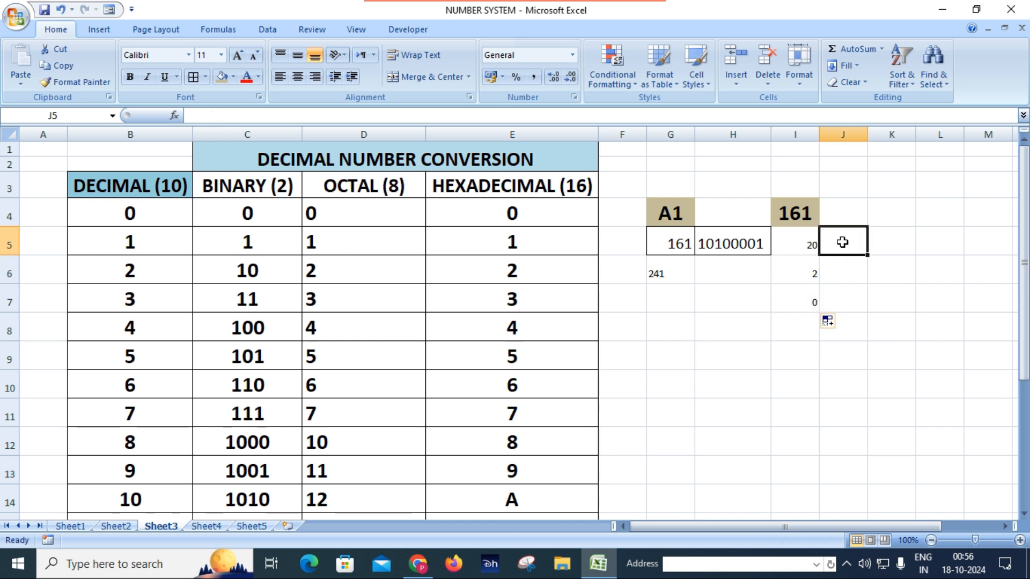
pyautogui.write('=mo')
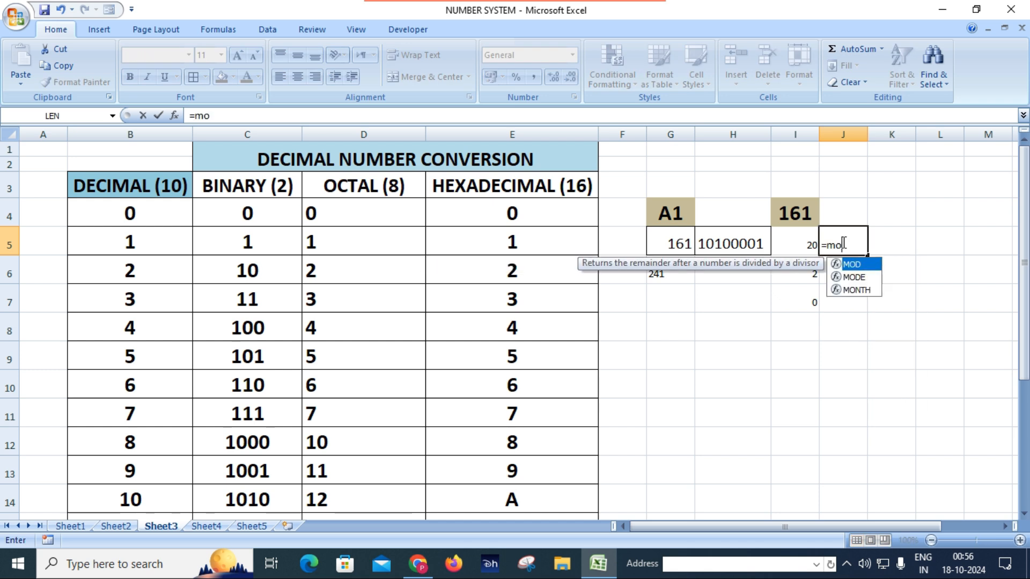
pyautogui.press('Tab')
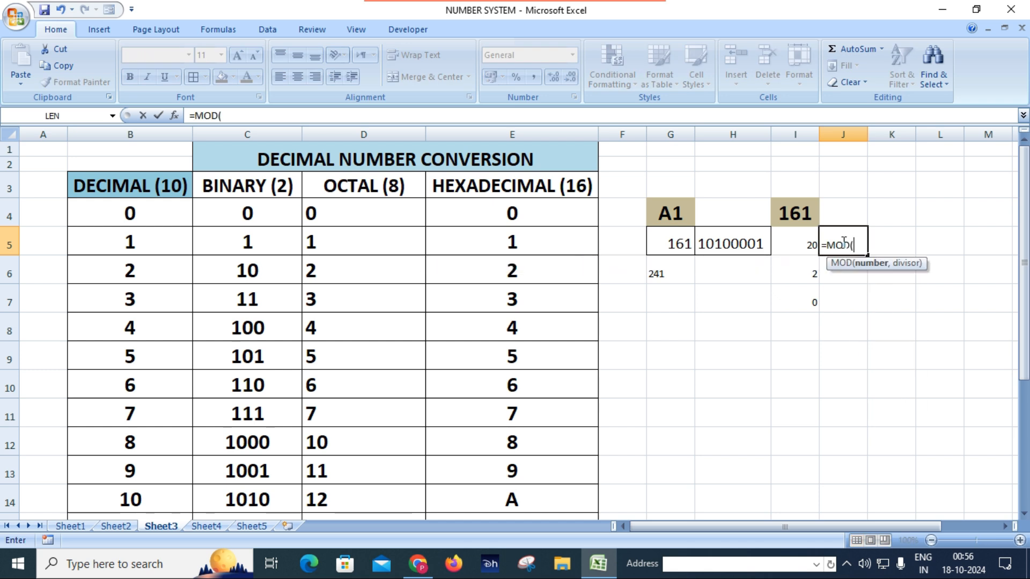
pyautogui.click(783, 213)
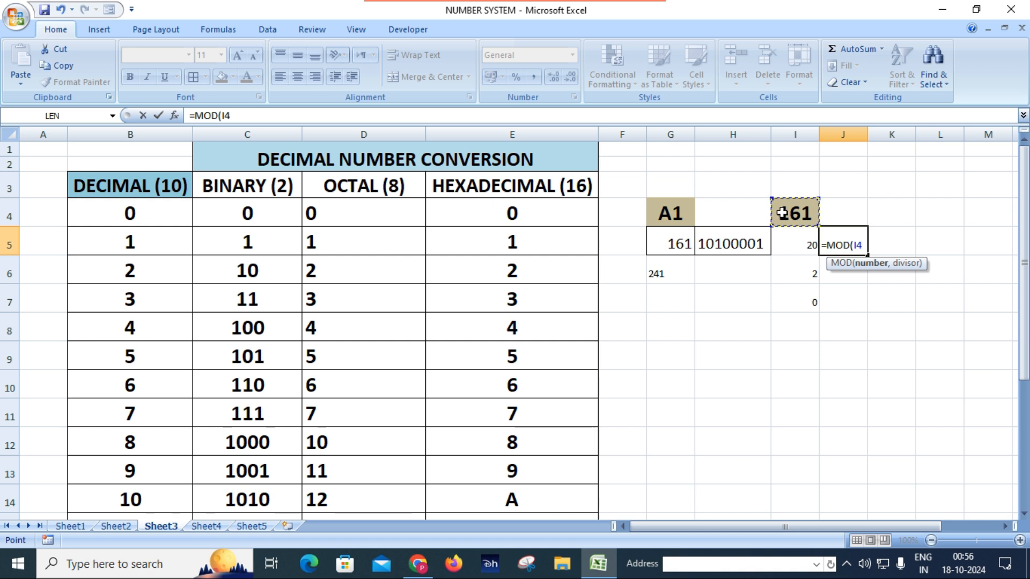
pyautogui.write(',8)')
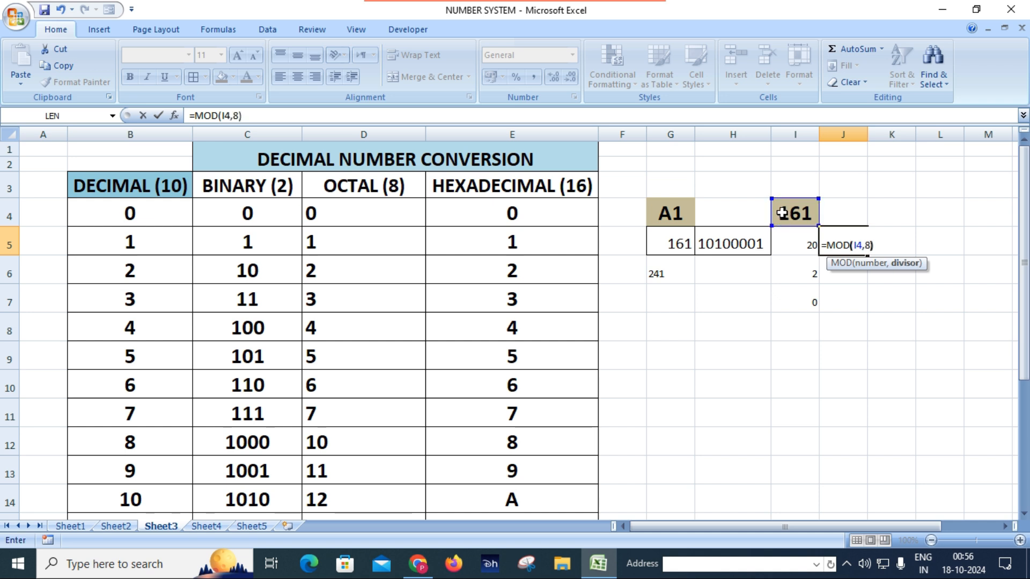
pyautogui.press('Return')
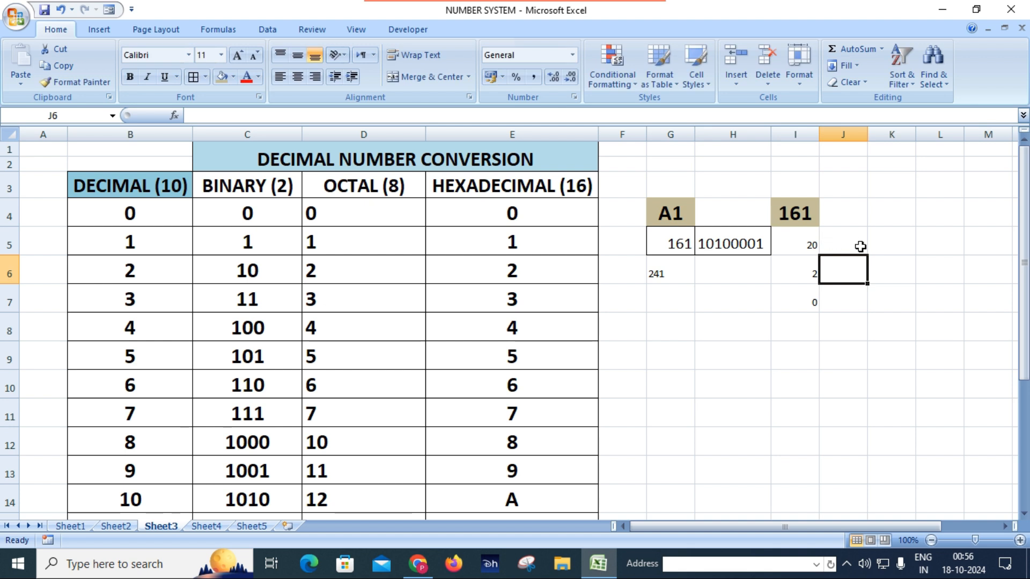
pyautogui.click(858, 246)
pyautogui.moveTo(869, 257); pyautogui.dragTo(868, 313)
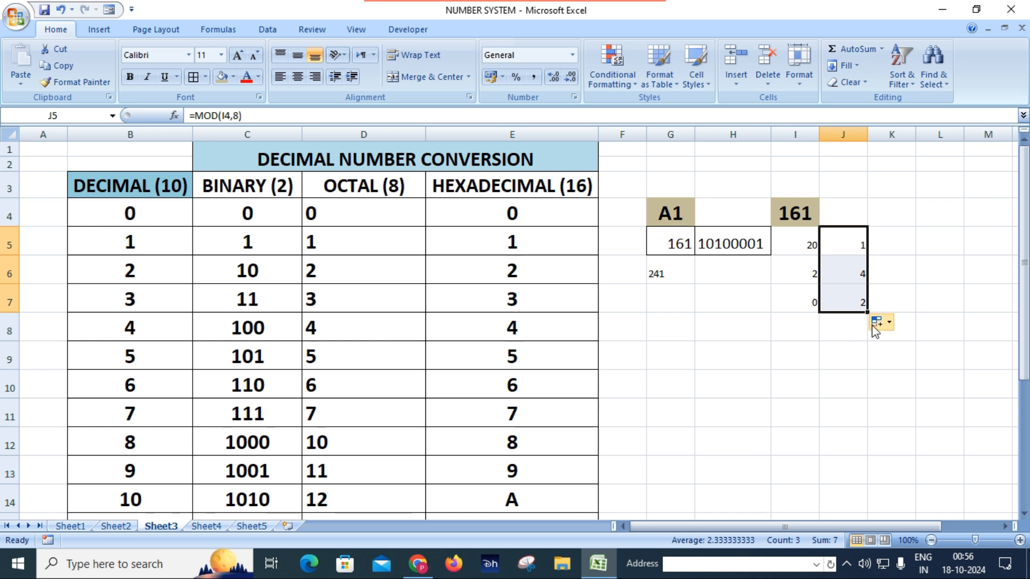
# Step: Extend the remainder formula from J7 down one more row into J8
pyautogui.click(843, 329)
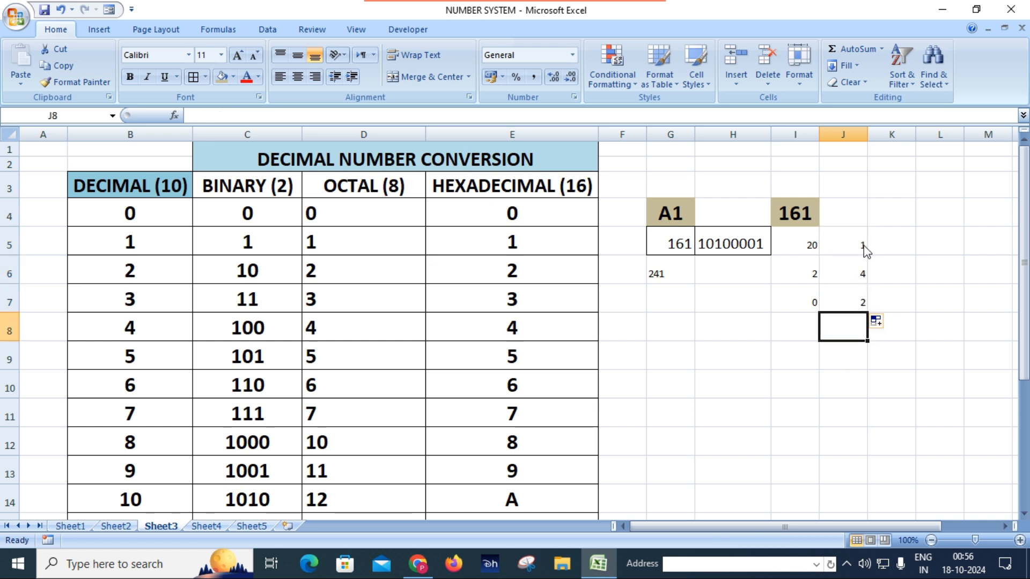
pyautogui.click(863, 305)
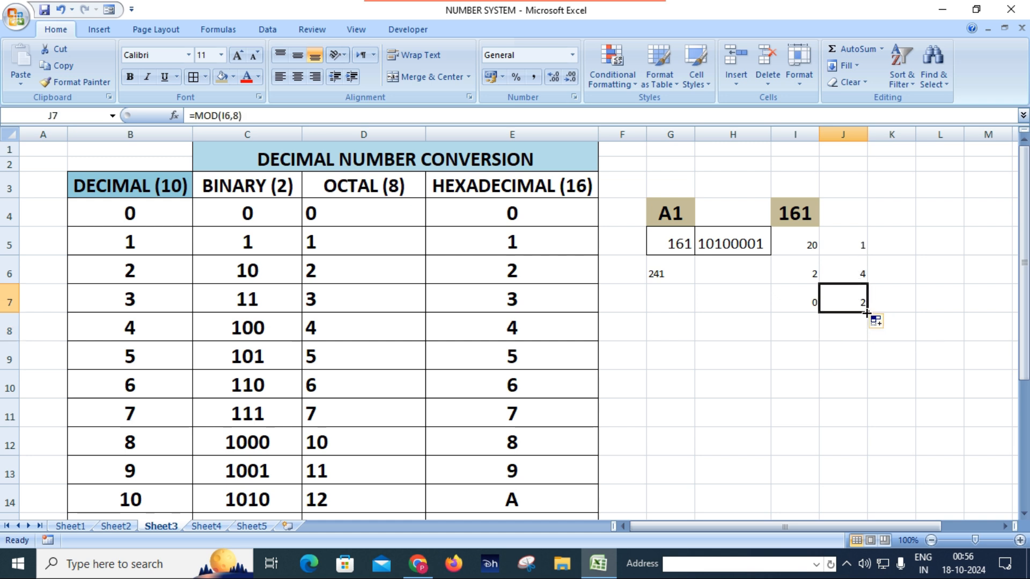
pyautogui.moveTo(866, 313); pyautogui.dragTo(871, 341)
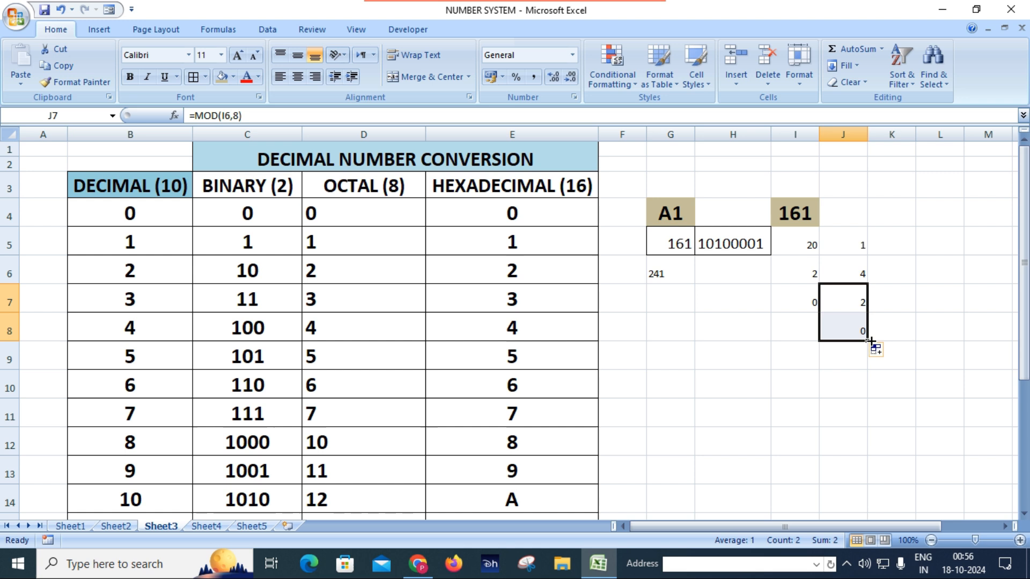
pyautogui.click(870, 384)
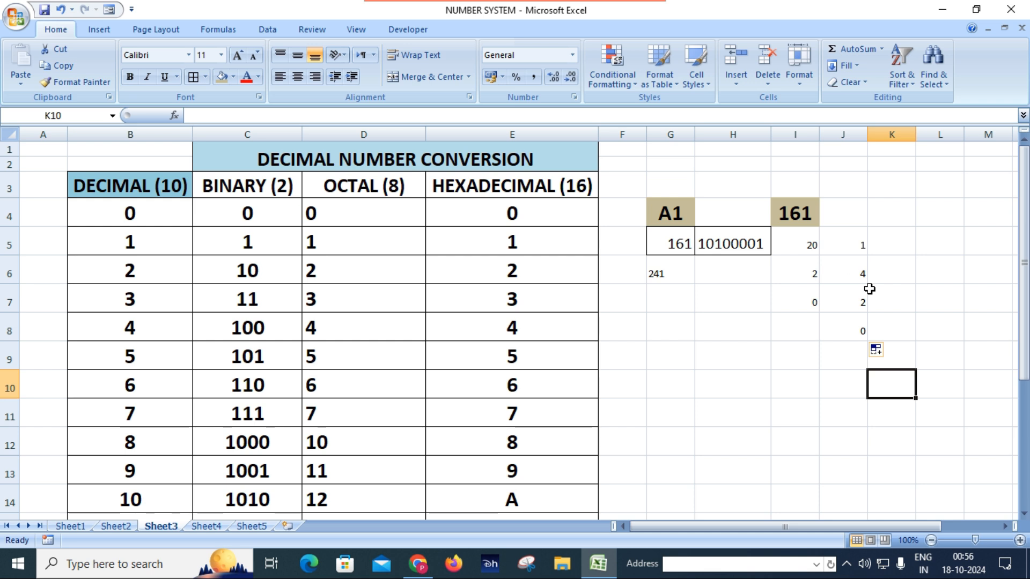
# Step: Review the HEX2OCT formula in G6, then center the cell and enlarge its text to size 22
pyautogui.keyDown('ctrl'); pyautogui.scroll(2, 869, 289); pyautogui.keyUp('ctrl')
pyautogui.keyDown('ctrl'); pyautogui.scroll(2, 869, 290); pyautogui.keyUp('ctrl')
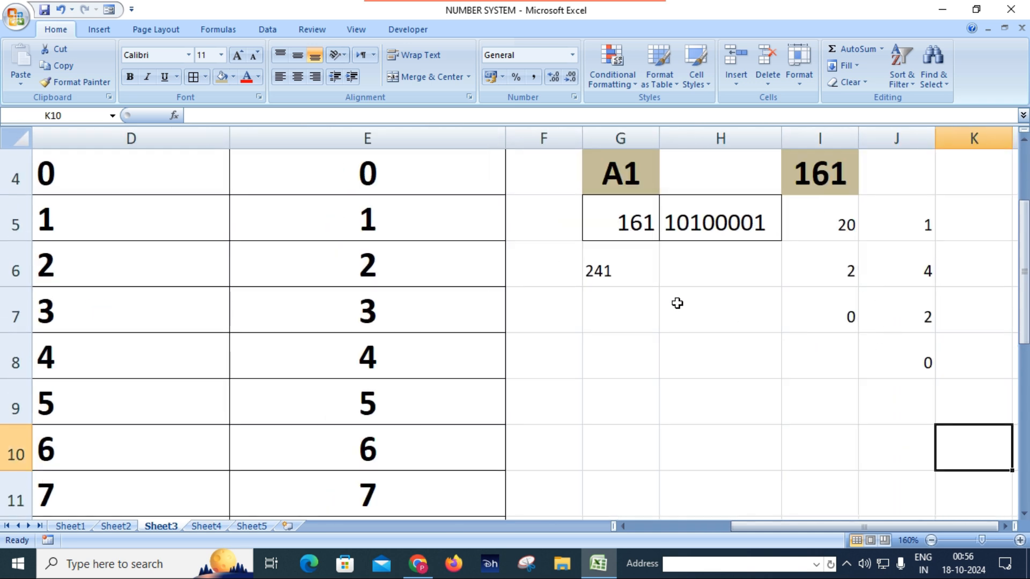
pyautogui.doubleClick(611, 270)
pyautogui.press('Return')
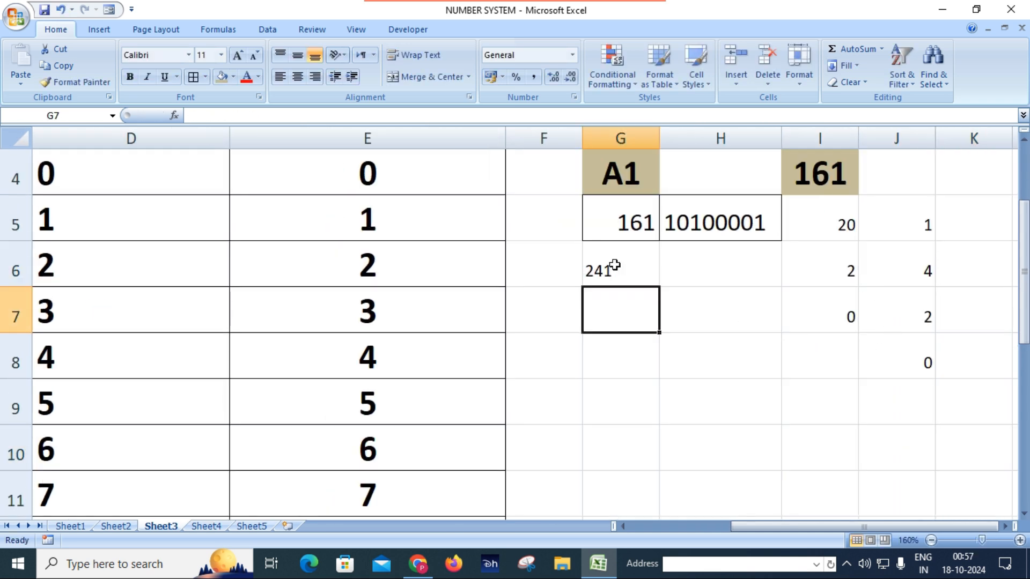
pyautogui.doubleClick(616, 264)
pyautogui.press('Return')
pyautogui.click(614, 265)
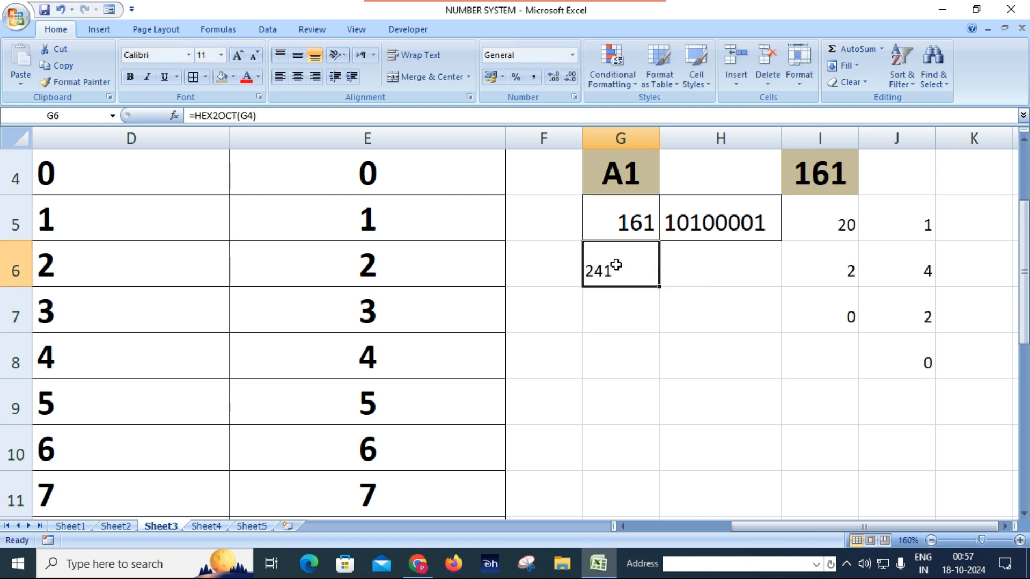
pyautogui.click(296, 78)
pyautogui.click(237, 56)
pyautogui.click(237, 56)
pyautogui.click(237, 56)
pyautogui.click(237, 55)
pyautogui.click(237, 56)
pyautogui.click(237, 56)
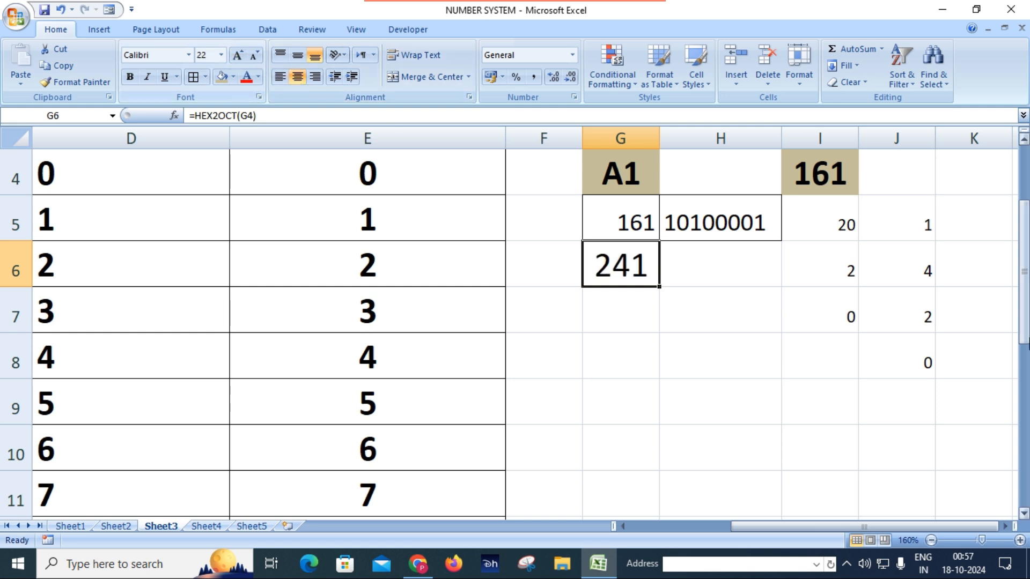
# Step: Examine the remainders in J5:J7 and compare their order with the octal result in G6
pyautogui.moveTo(904, 228); pyautogui.dragTo(914, 317)
pyautogui.click(914, 317)
pyautogui.moveTo(901, 225); pyautogui.dragTo(917, 324)
pyautogui.click(917, 325)
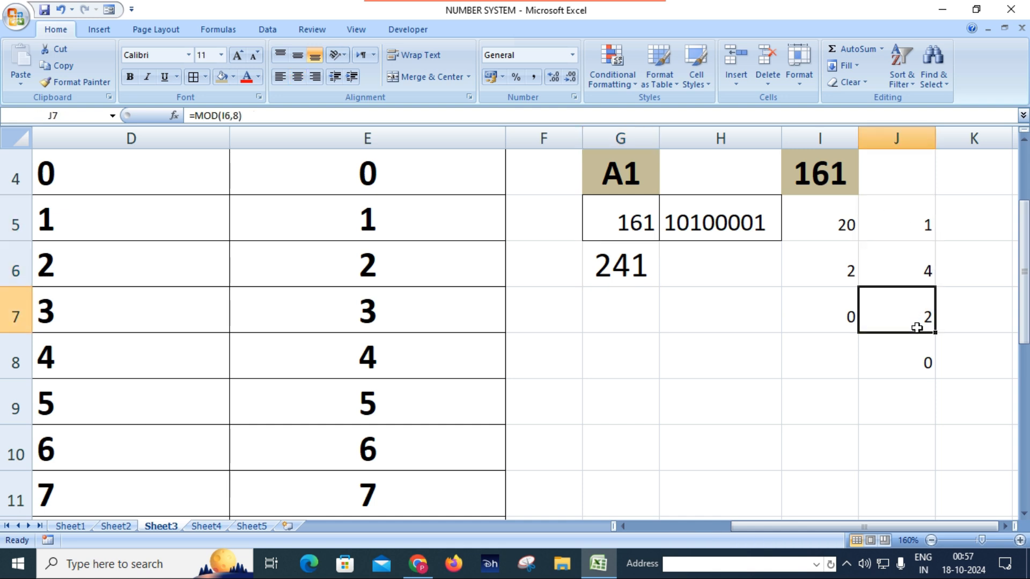
pyautogui.moveTo(899, 224); pyautogui.dragTo(912, 304)
pyautogui.click(912, 304)
pyautogui.moveTo(912, 225)
pyautogui.mouseDown()
pyautogui.moveTo(917, 295)
pyautogui.moveTo(858, 242)
pyautogui.moveTo(920, 225)
pyautogui.mouseUp()
pyautogui.click(920, 307)
pyautogui.click(919, 228)
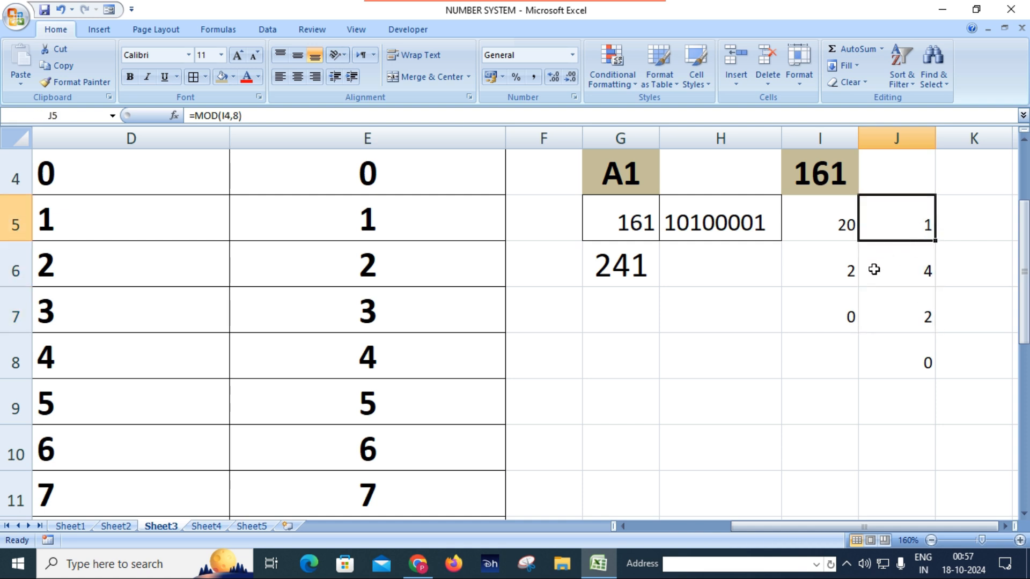
pyautogui.scroll(-4, 683, 338)
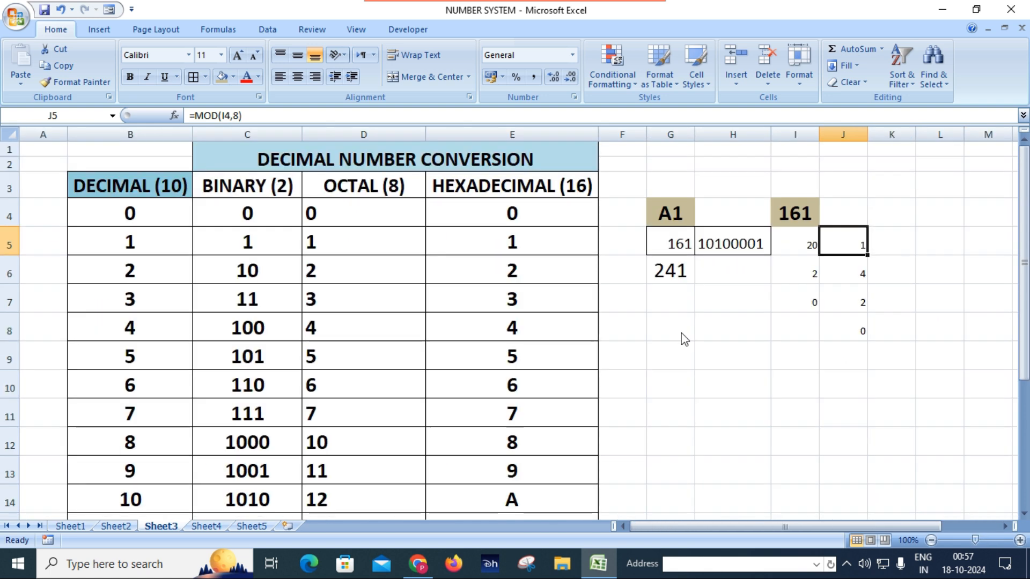
pyautogui.scroll(-1, 680, 329)
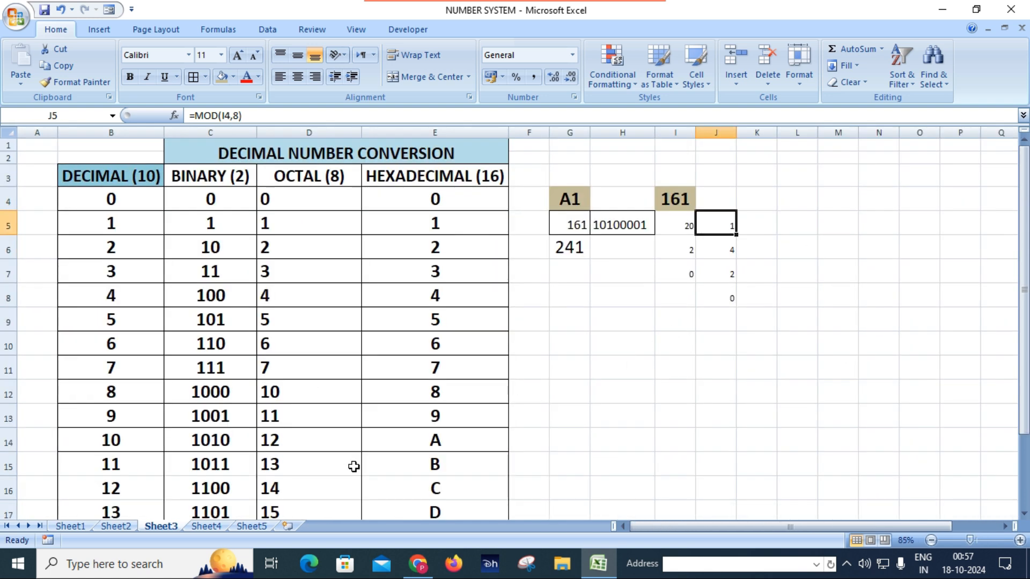
# Step: On Sheet4, convert the octal value in B4 to binary in cell C4 with the formula =OCT2BIN(B4)
pyautogui.click(206, 526)
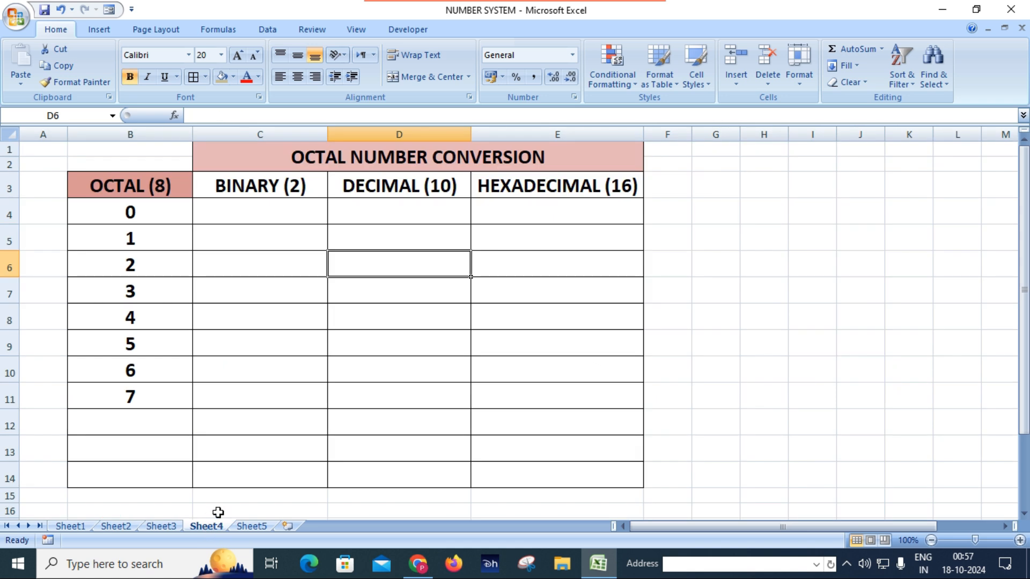
pyautogui.click(173, 215)
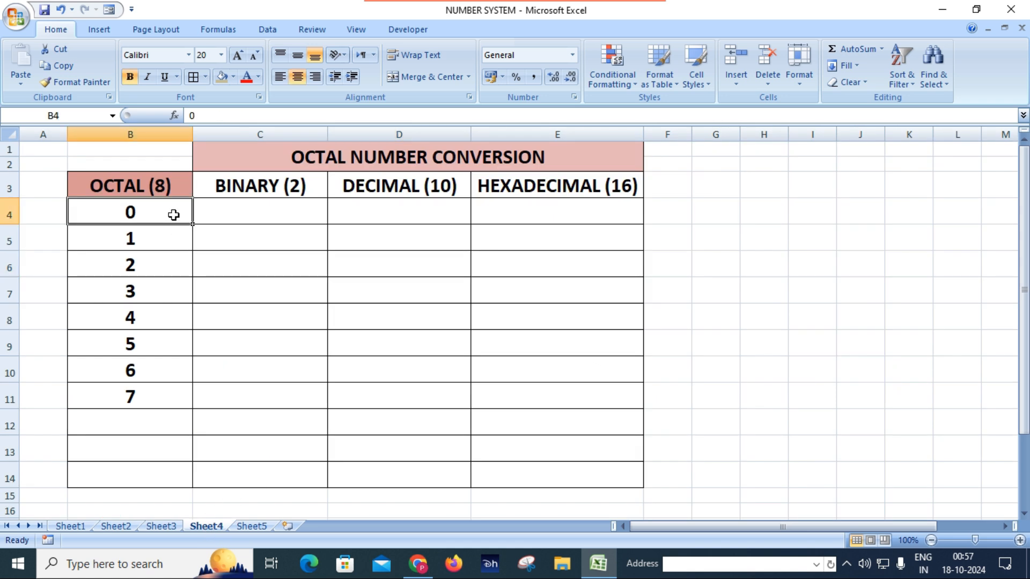
pyautogui.click(274, 216)
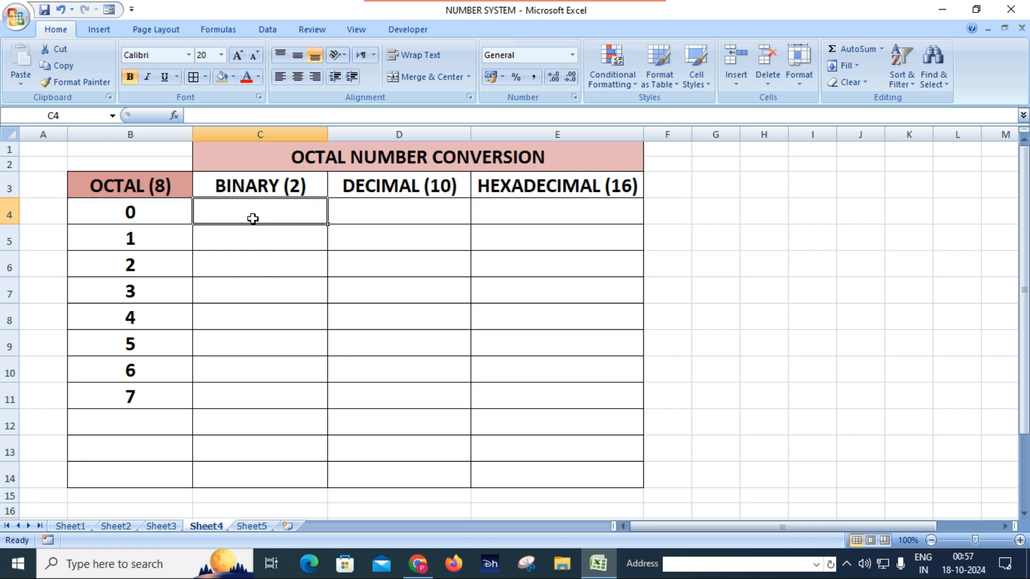
pyautogui.write('=')
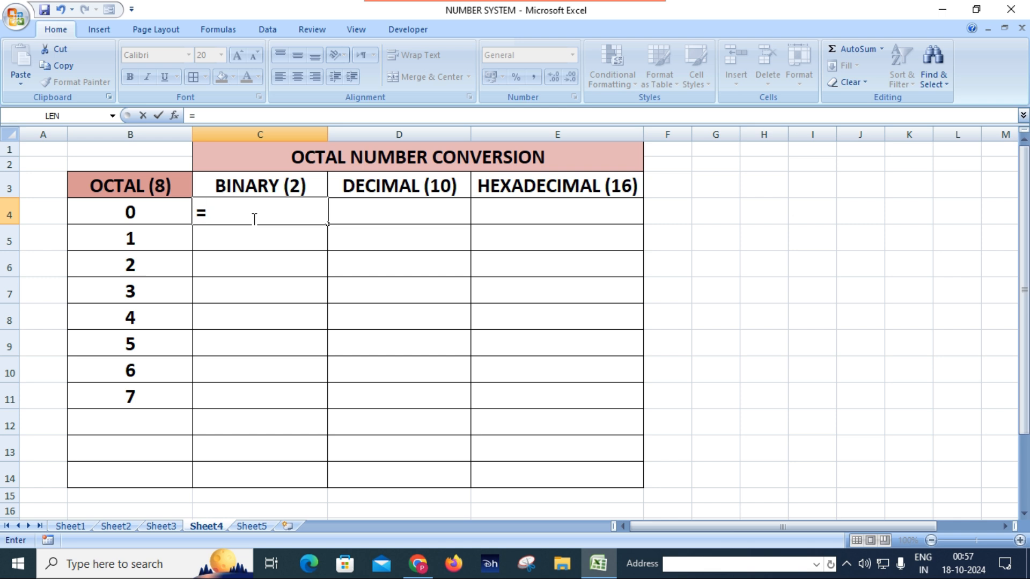
pyautogui.write('oc')
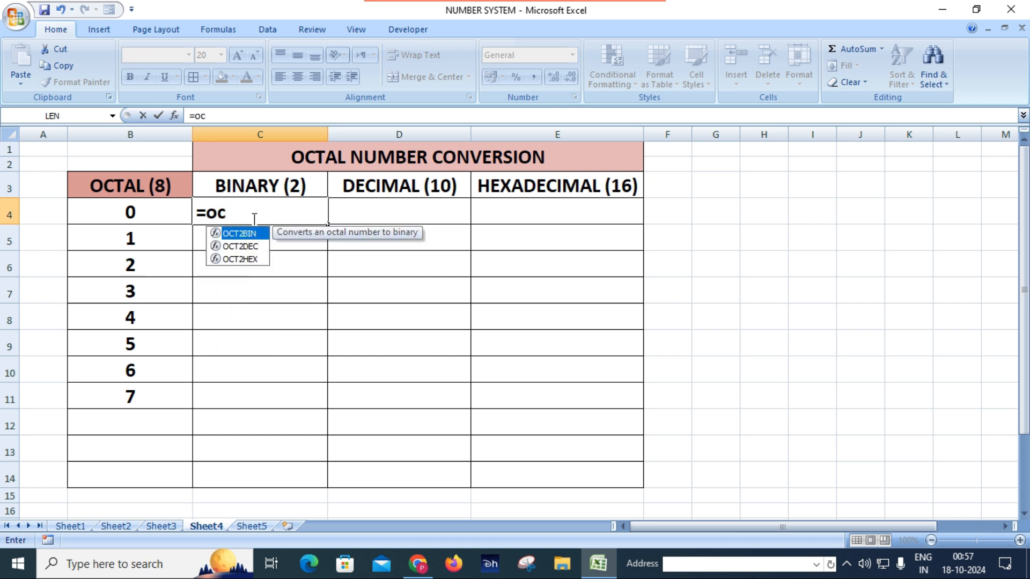
pyautogui.press('Tab')
pyautogui.click(130, 214)
pyautogui.write(')')
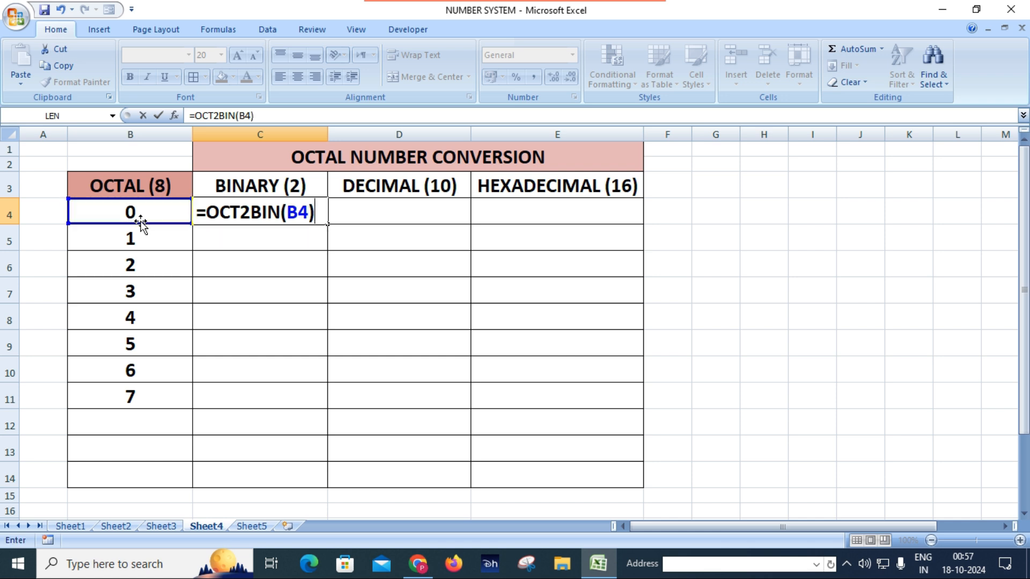
pyautogui.press('Return')
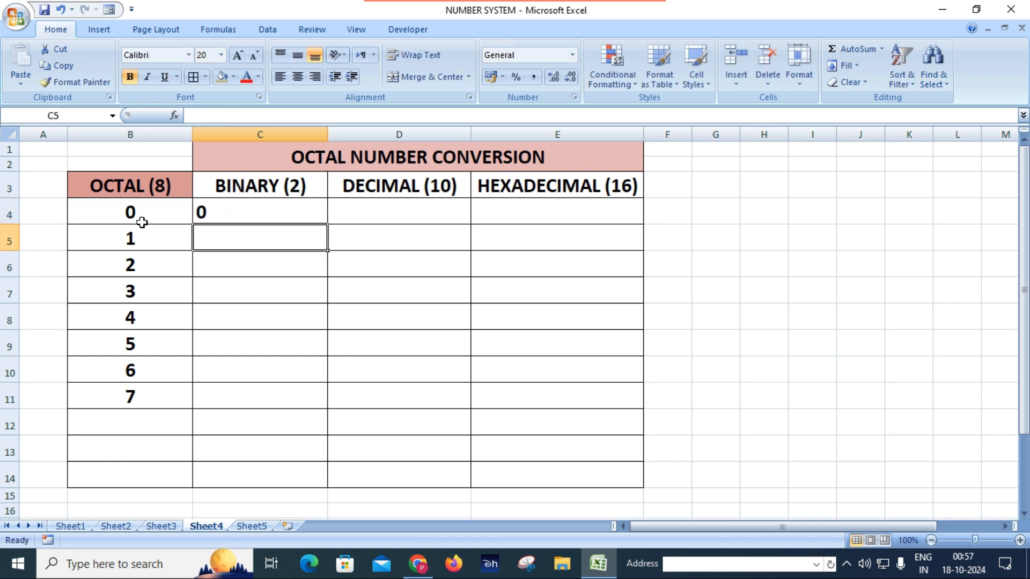
# Step: Review the formula in C4 and fill it down the binary column through C11
pyautogui.doubleClick(282, 213)
pyautogui.press('Return')
pyautogui.click(301, 221)
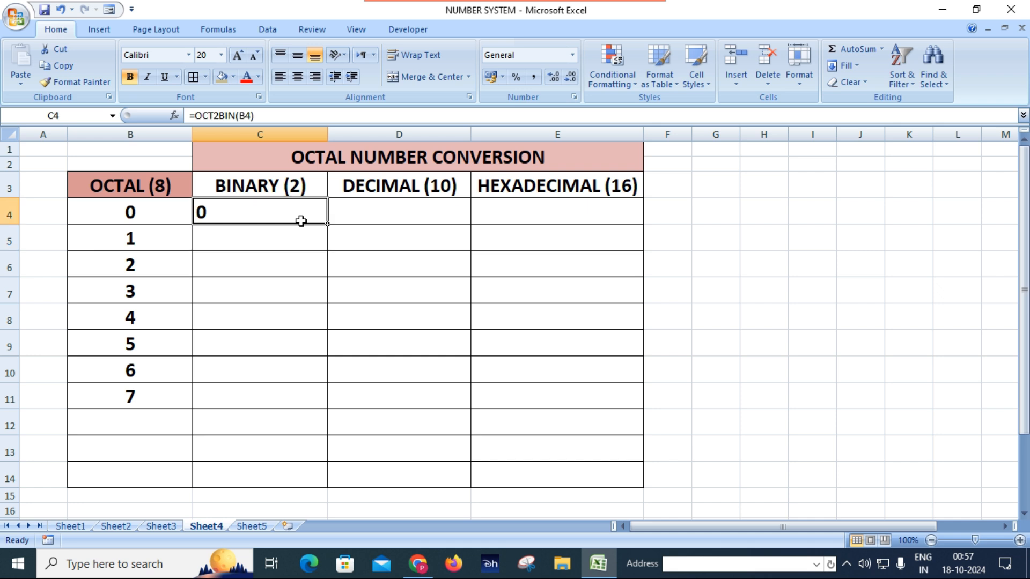
pyautogui.moveTo(329, 225); pyautogui.dragTo(321, 402)
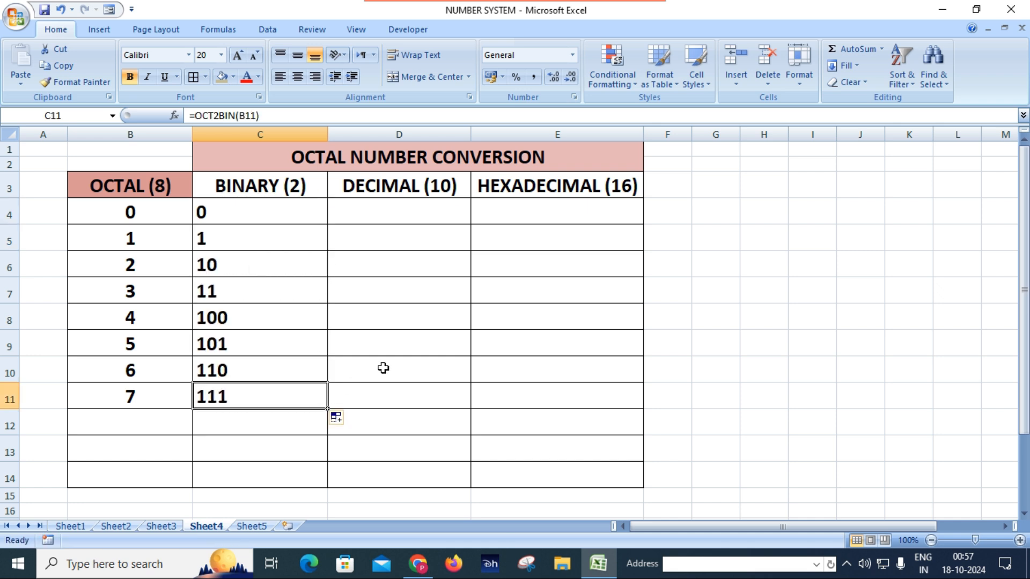
# Step: Center the binary result in C11 and the cells C4:E10 horizontally
pyautogui.click(298, 79)
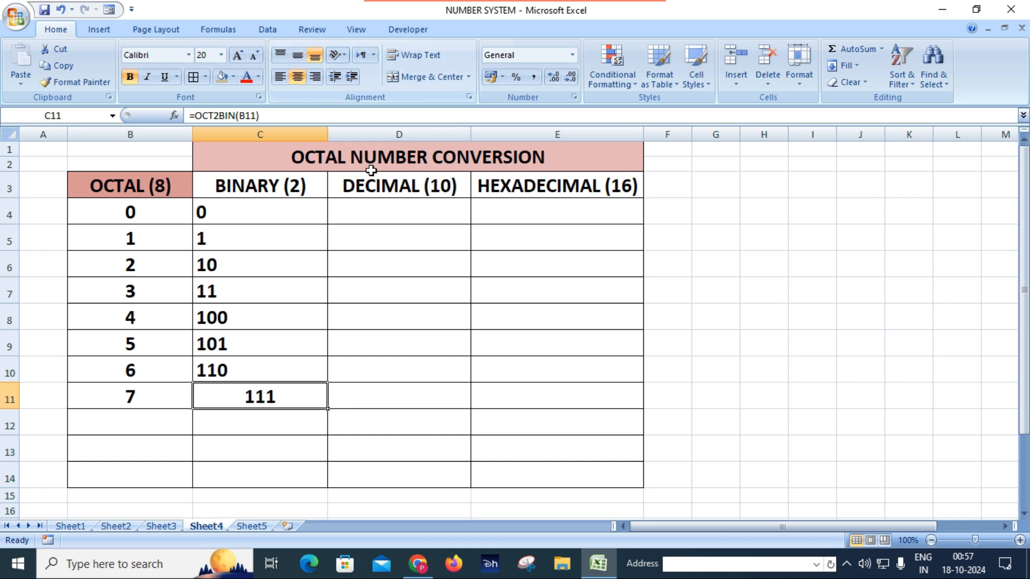
pyautogui.moveTo(244, 210); pyautogui.dragTo(236, 363)
pyautogui.click(236, 365)
pyautogui.moveTo(248, 213); pyautogui.dragTo(248, 361)
pyautogui.click(249, 361)
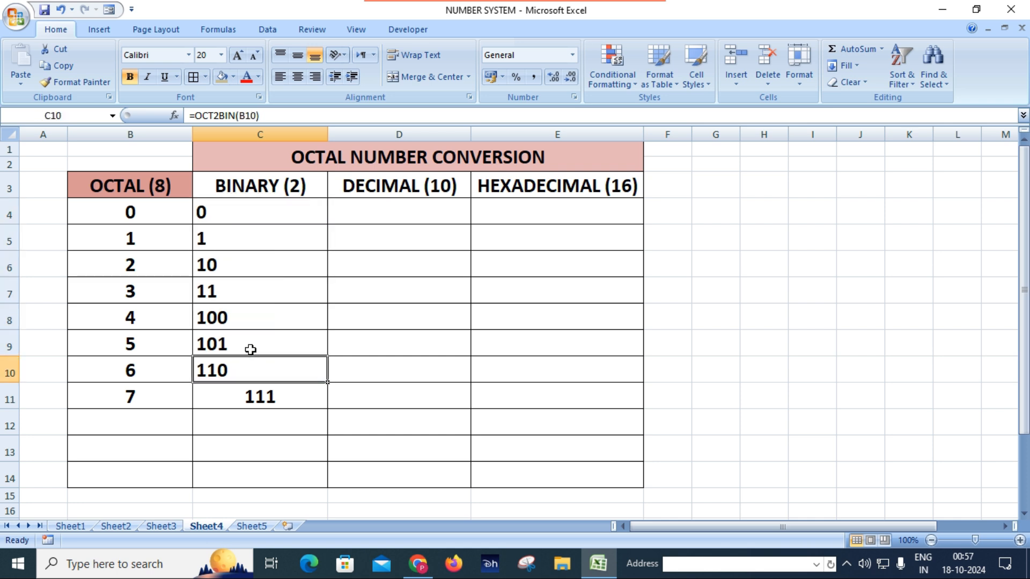
pyautogui.hotkey('shift', 'Up')
pyautogui.hotkey('shift', 'Up')
pyautogui.hotkey('ctrl', 'shift', 'Up')
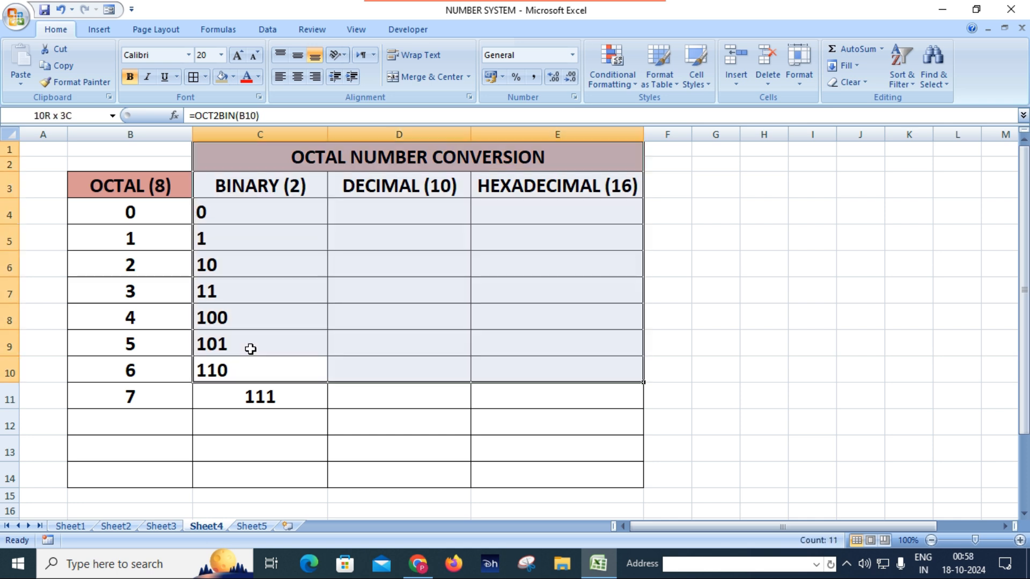
pyautogui.hotkey('shift', 'Down')
pyautogui.hotkey('shift', 'Down')
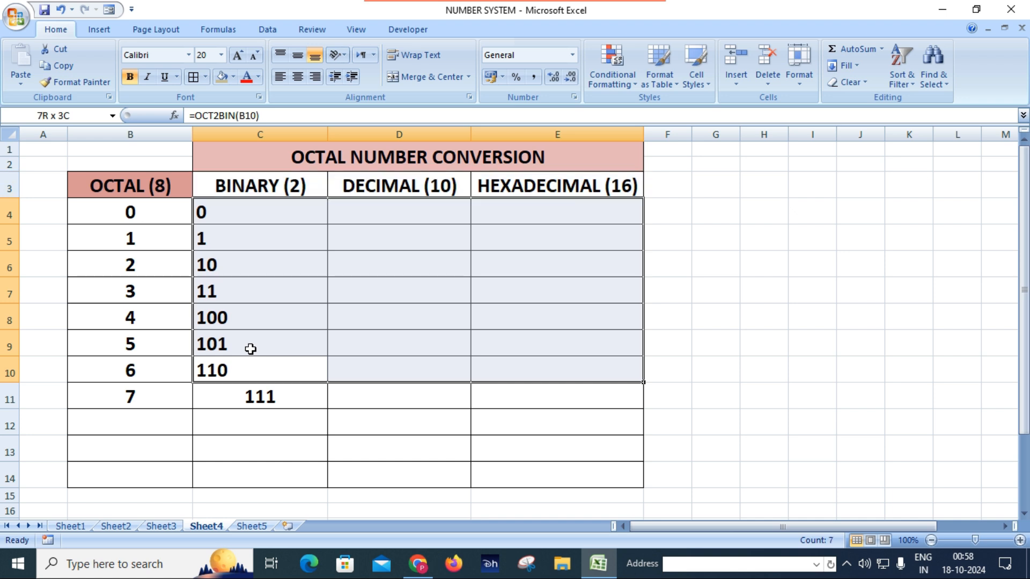
pyautogui.click(301, 79)
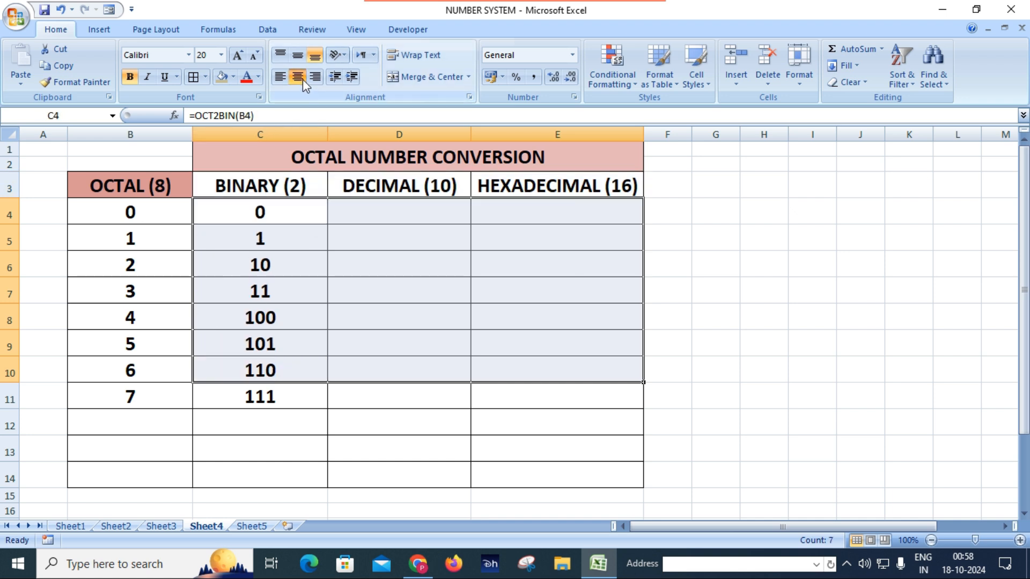
# Step: Convert the octal value in B4 to decimal in cell D4 with the formula =OCT2DEC(B4)
pyautogui.click(368, 214)
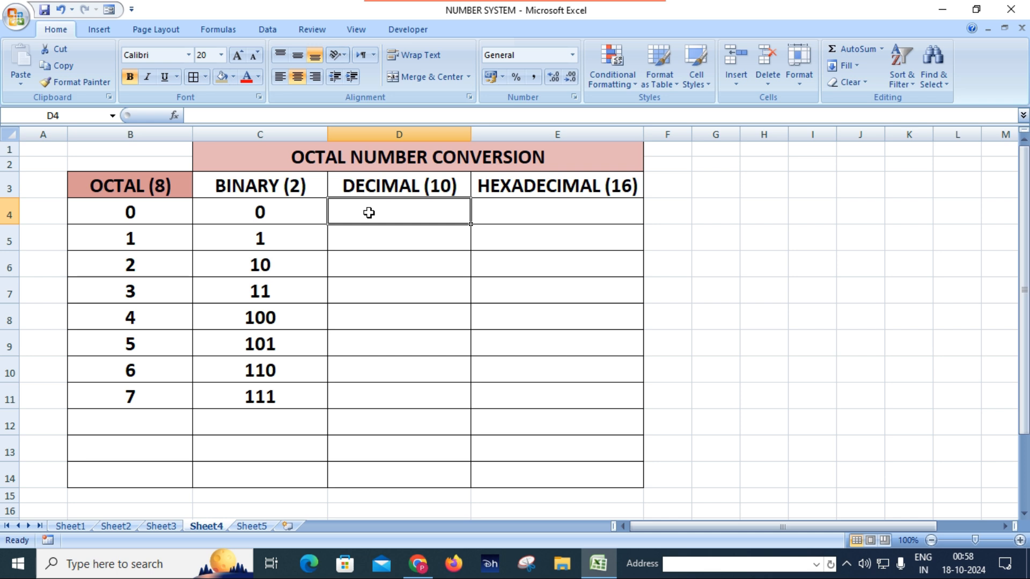
pyautogui.write('=')
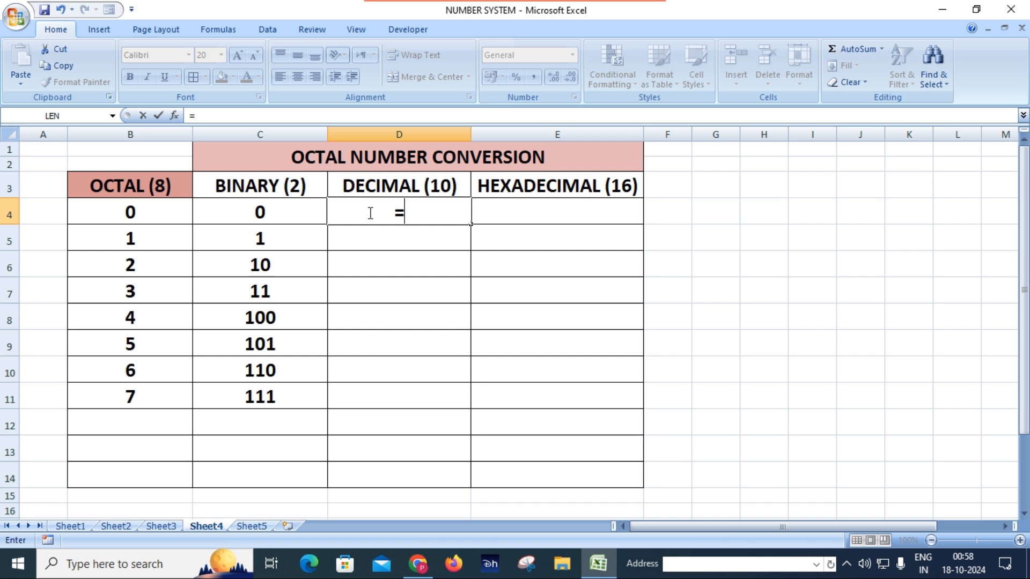
pyautogui.write('oc')
pyautogui.press('Down')
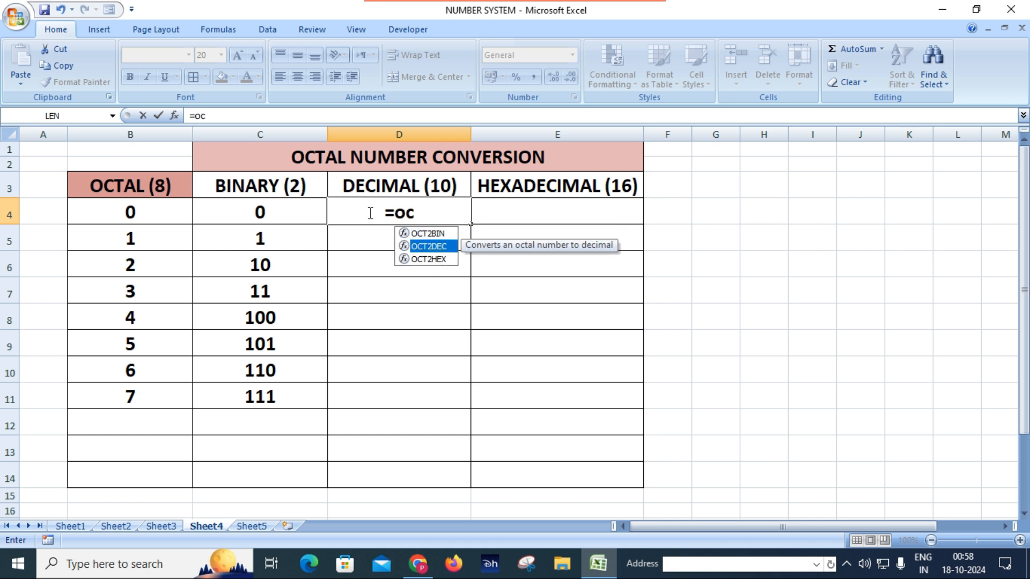
pyautogui.press('Tab')
pyautogui.click(143, 216)
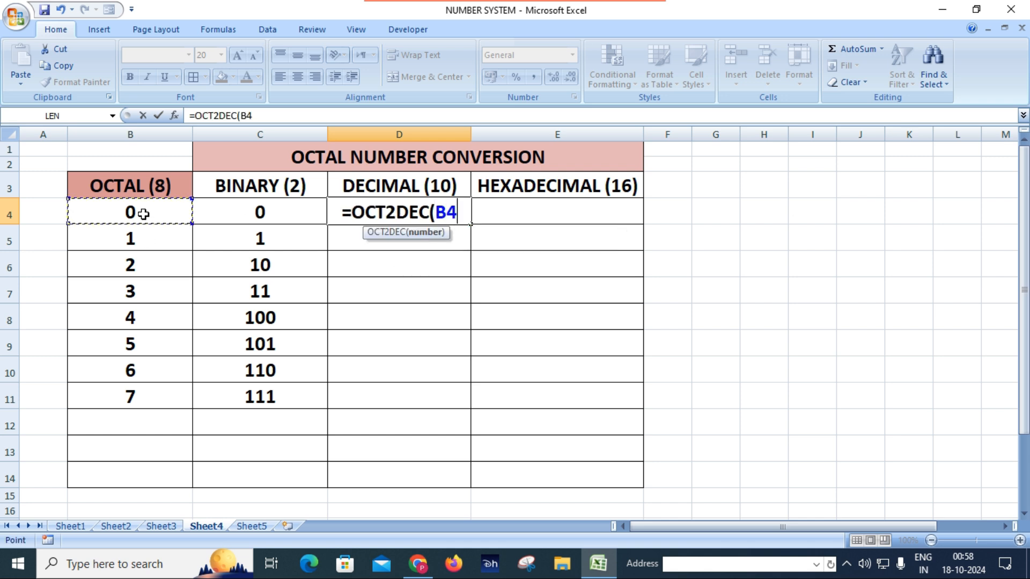
pyautogui.write(')')
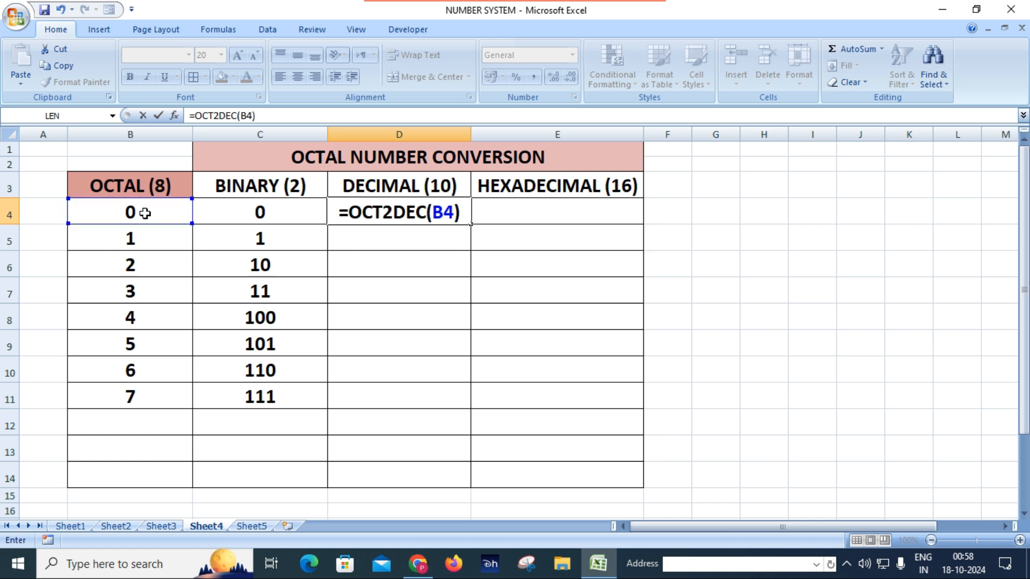
pyautogui.press('Return')
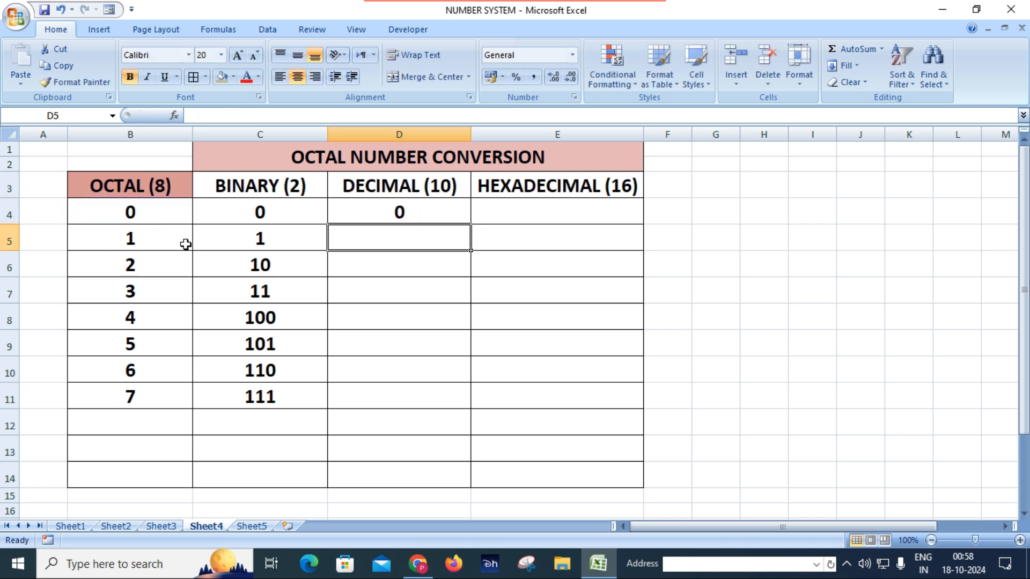
# Step: Fill the D4 formula down the decimal column through D11
pyautogui.click(432, 216)
pyautogui.moveTo(472, 225); pyautogui.dragTo(472, 387)
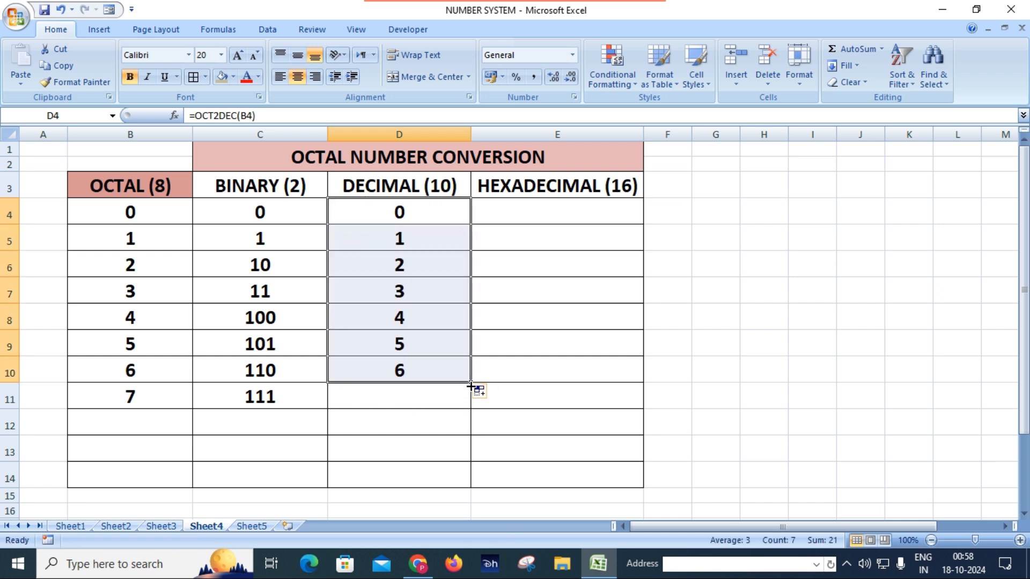
pyautogui.moveTo(472, 383); pyautogui.dragTo(471, 409)
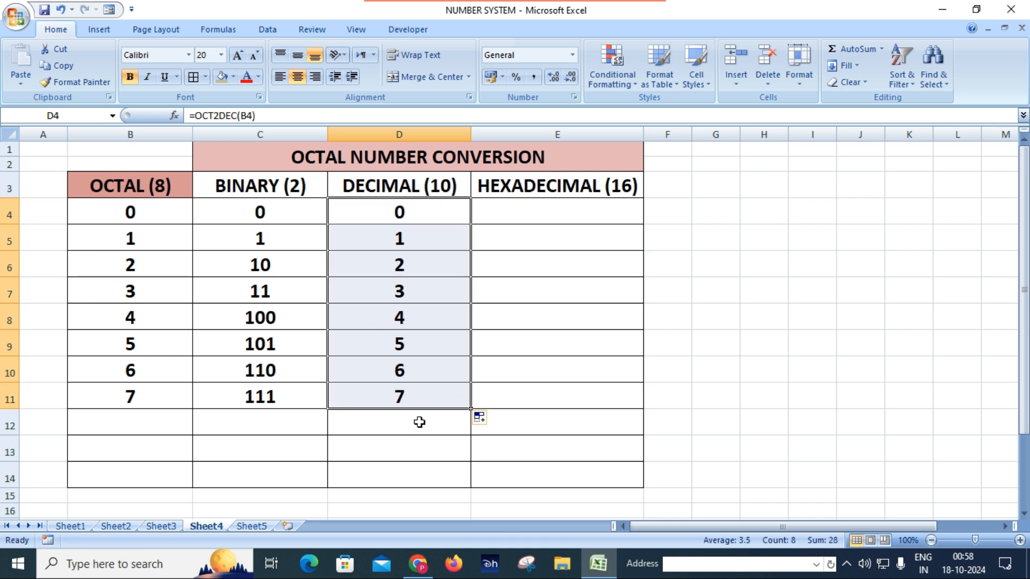
# Step: Enter 8 as a test octal value in B12 and fill the decimal formula from D11 down to D12
pyautogui.click(150, 417)
pyautogui.write('8')
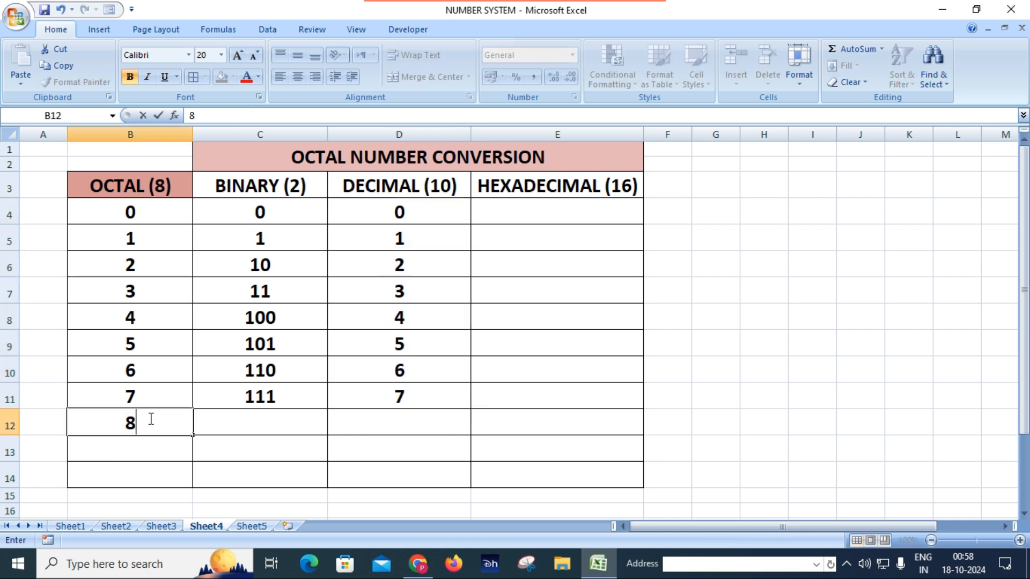
pyautogui.press('Return')
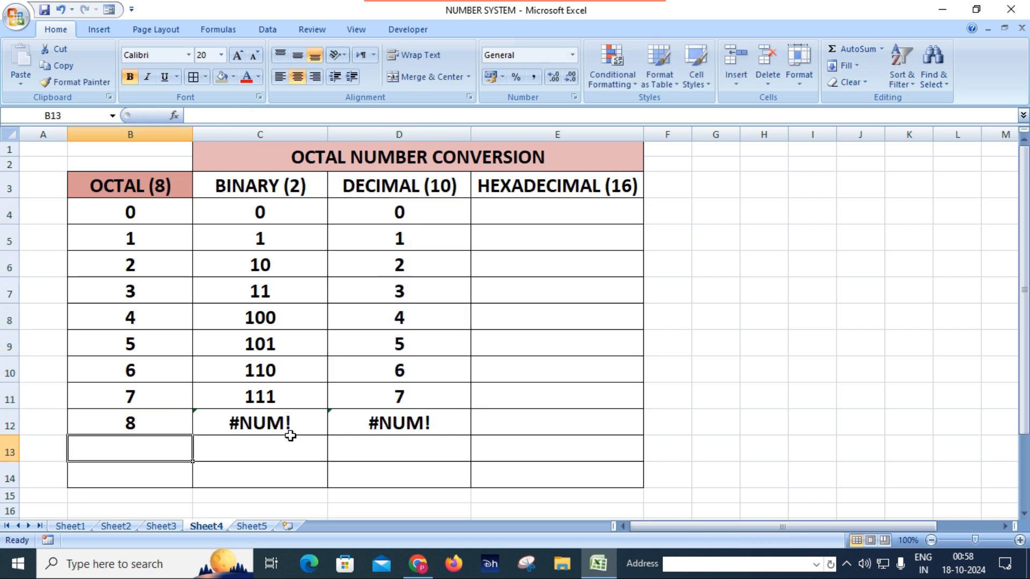
pyautogui.click(426, 405)
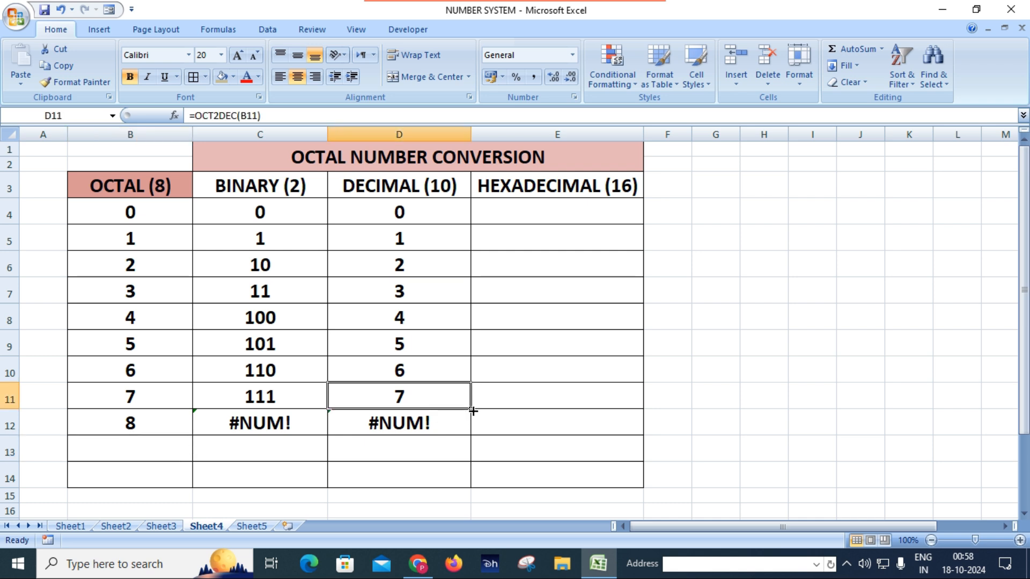
pyautogui.moveTo(472, 410); pyautogui.dragTo(474, 435)
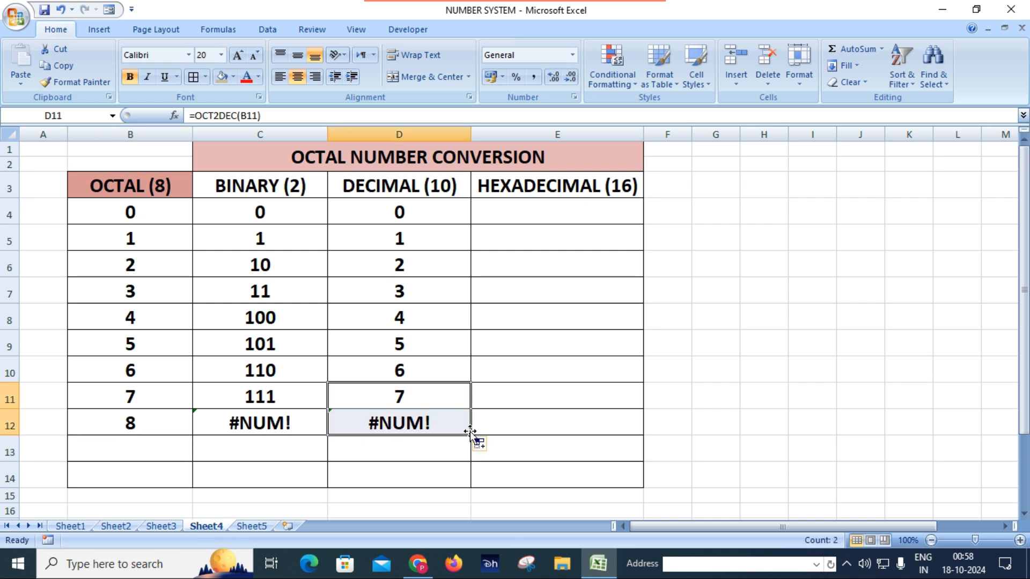
pyautogui.click(434, 423)
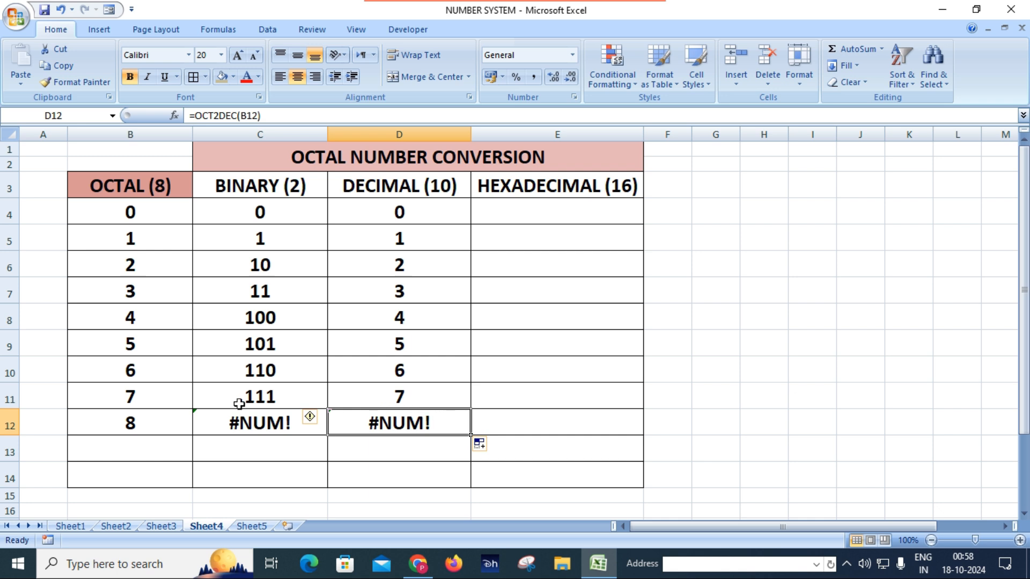
# Step: Review the OCT2BIN formula in C11 and fill it down to C12
pyautogui.doubleClick(147, 423)
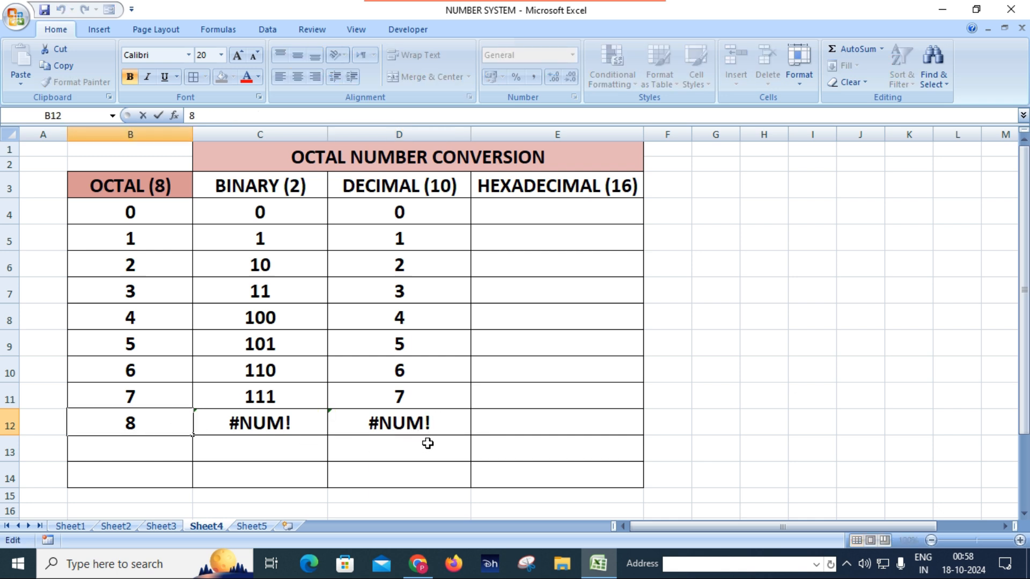
pyautogui.click(253, 419)
pyautogui.doubleClick(305, 402)
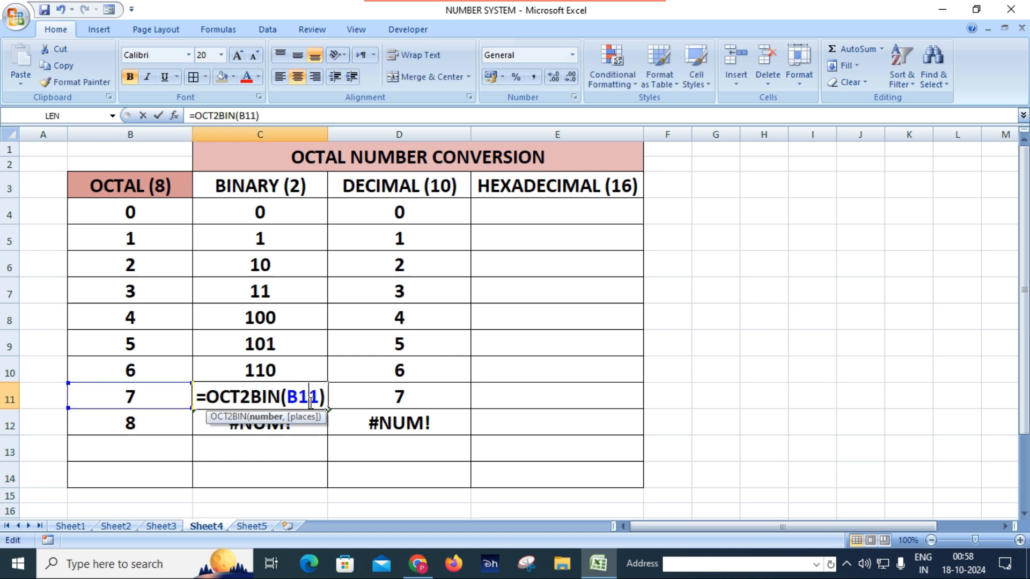
pyautogui.press('Return')
pyautogui.click(300, 389)
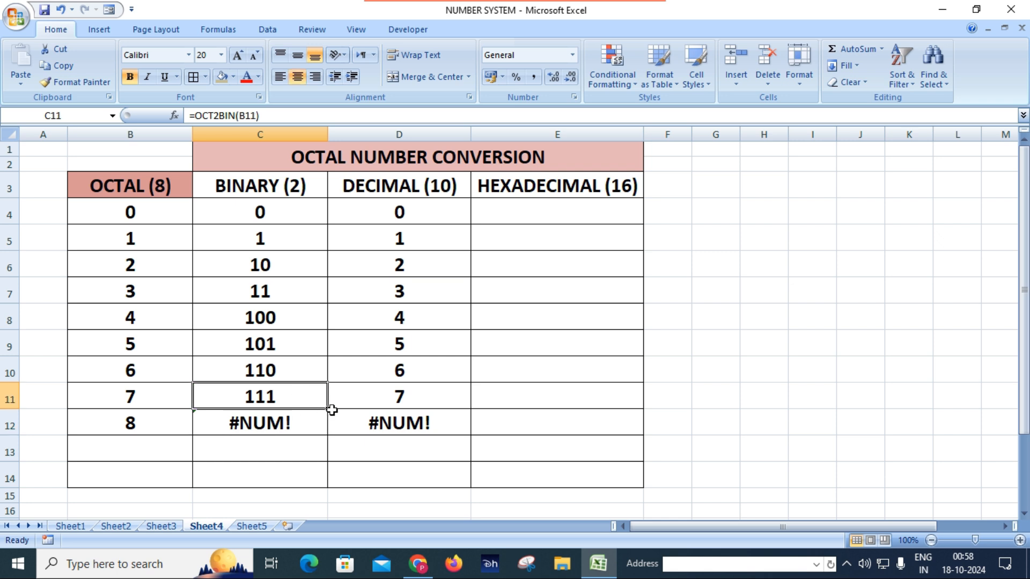
pyautogui.moveTo(329, 408); pyautogui.dragTo(331, 434)
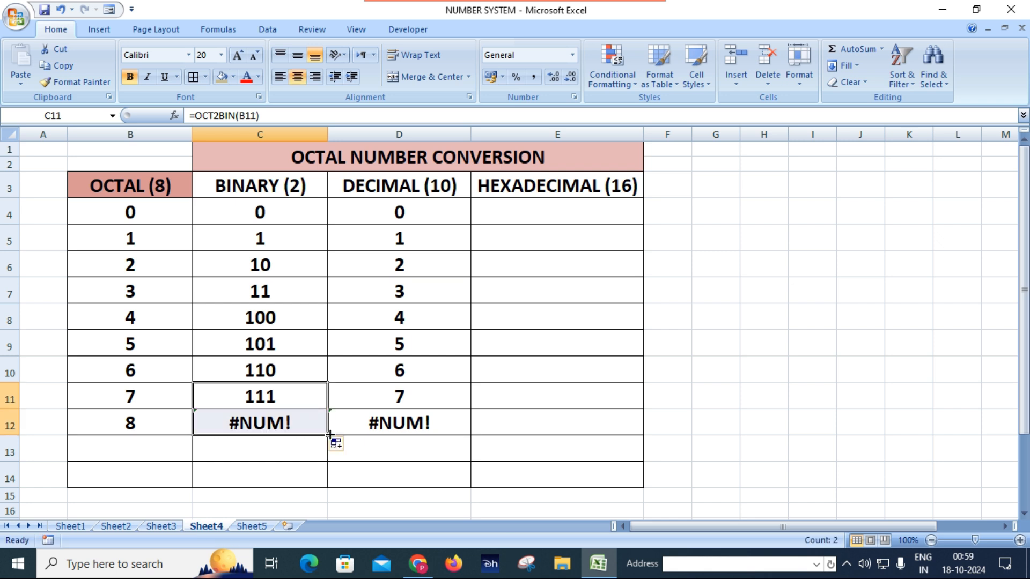
# Step: Test the conversions by entering 15, 11 and 10 one after another as the octal value in B12
pyautogui.click(147, 422)
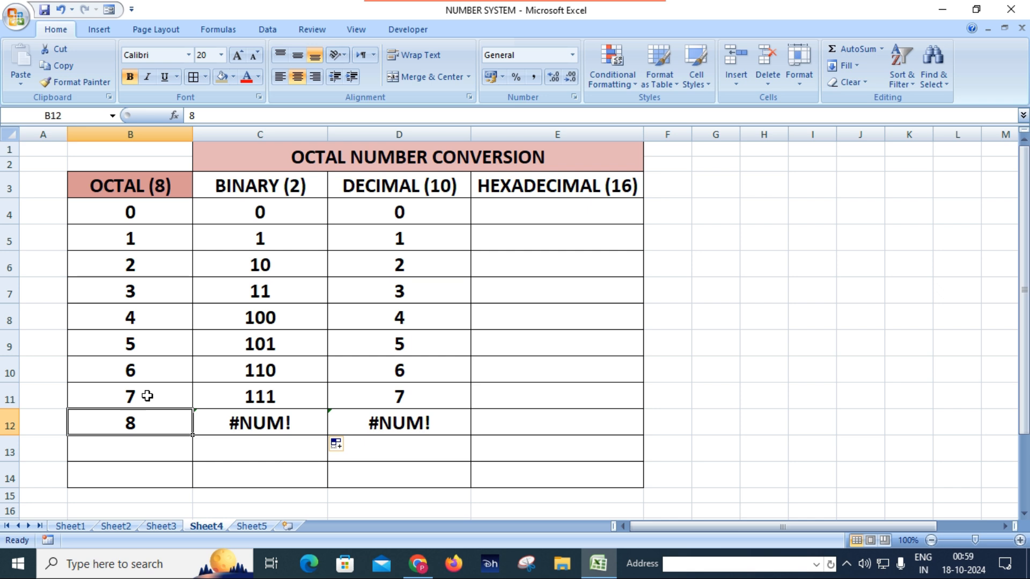
pyautogui.write('15')
pyautogui.press('Return')
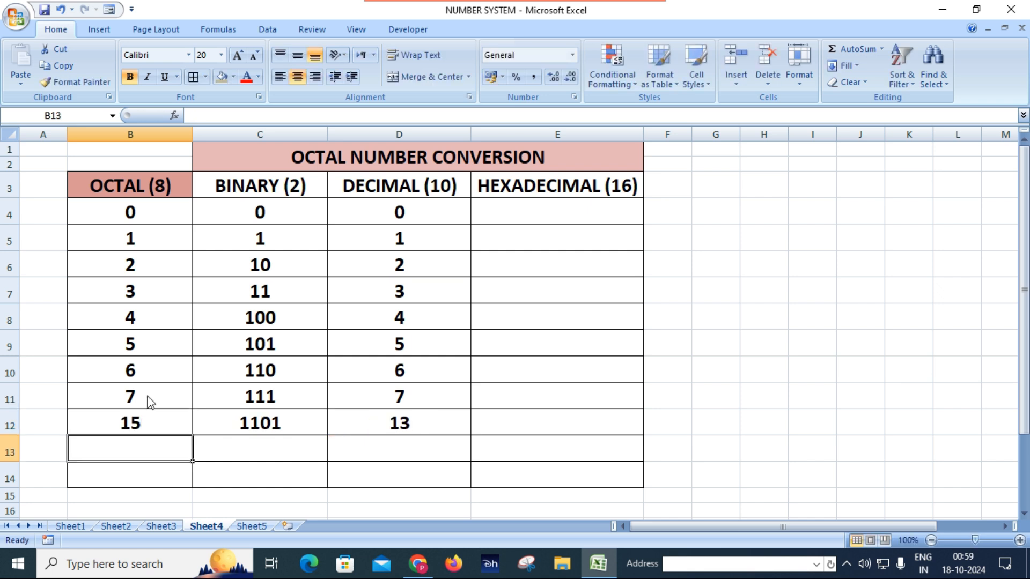
pyautogui.press('Up')
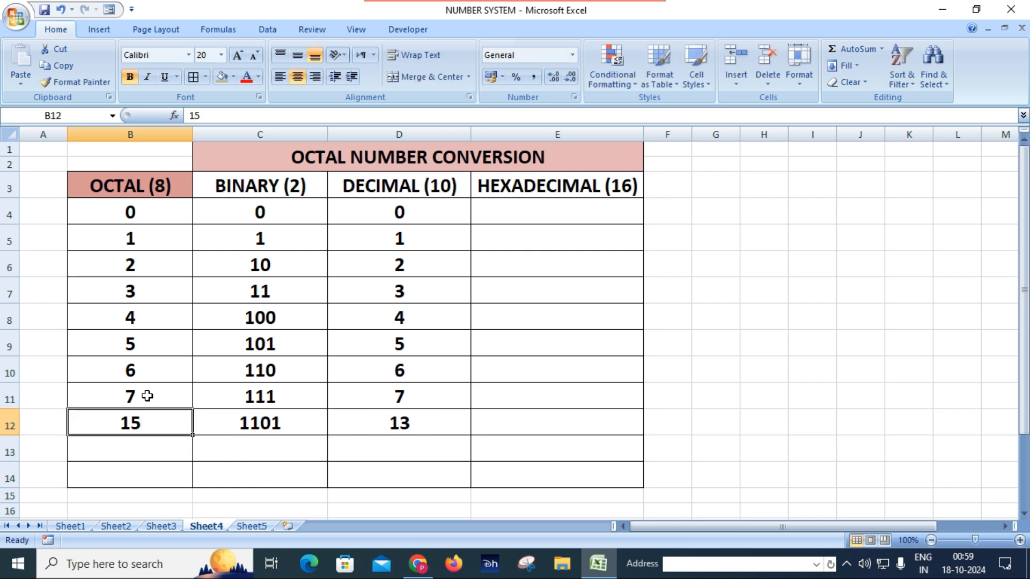
pyautogui.write('11')
pyautogui.press('Return')
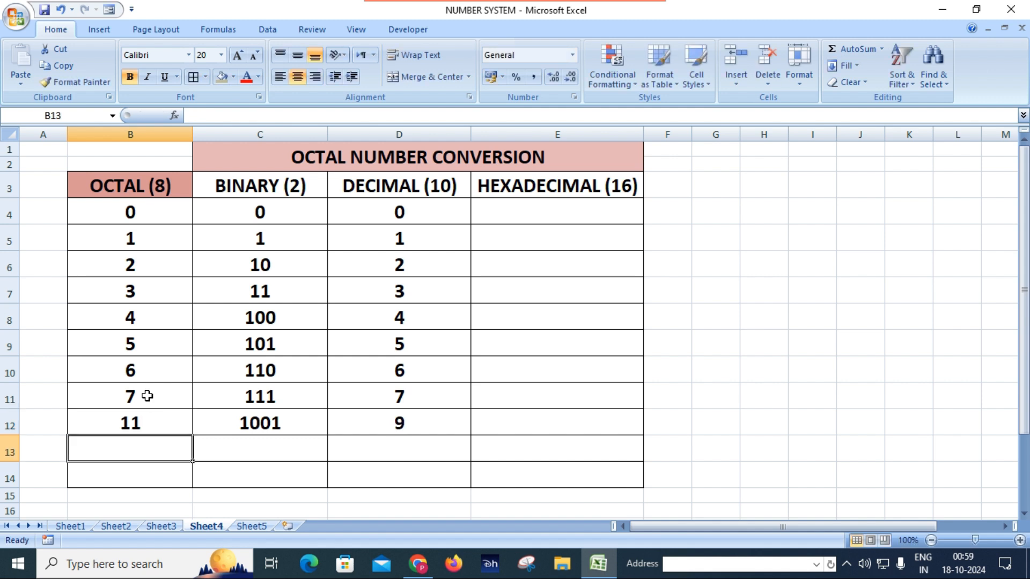
pyautogui.press('Up')
pyautogui.write('10')
pyautogui.press('Return')
pyautogui.press('Up')
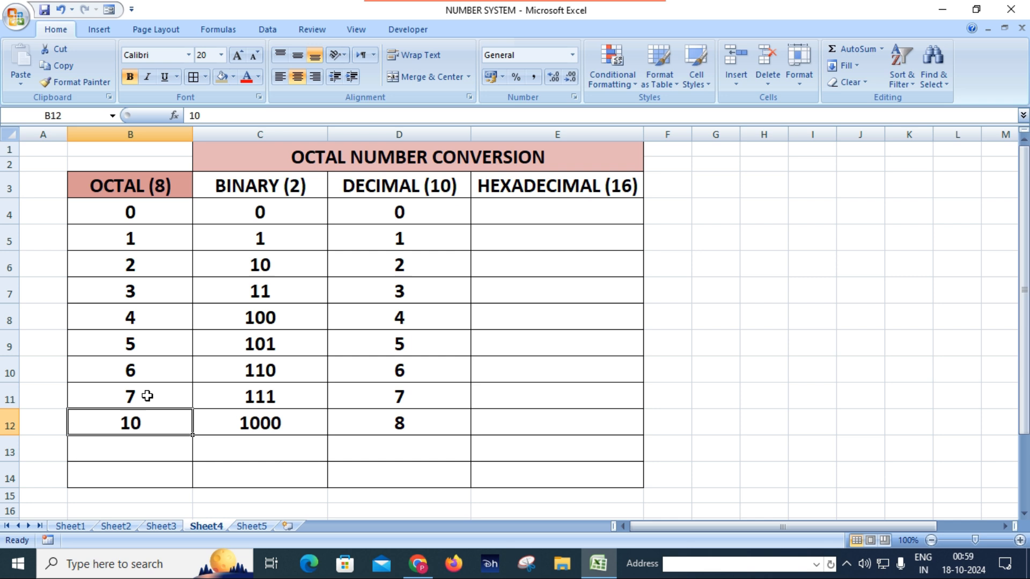
# Step: Try 18 as the octal value in B12 and clear the cell
pyautogui.write('18')
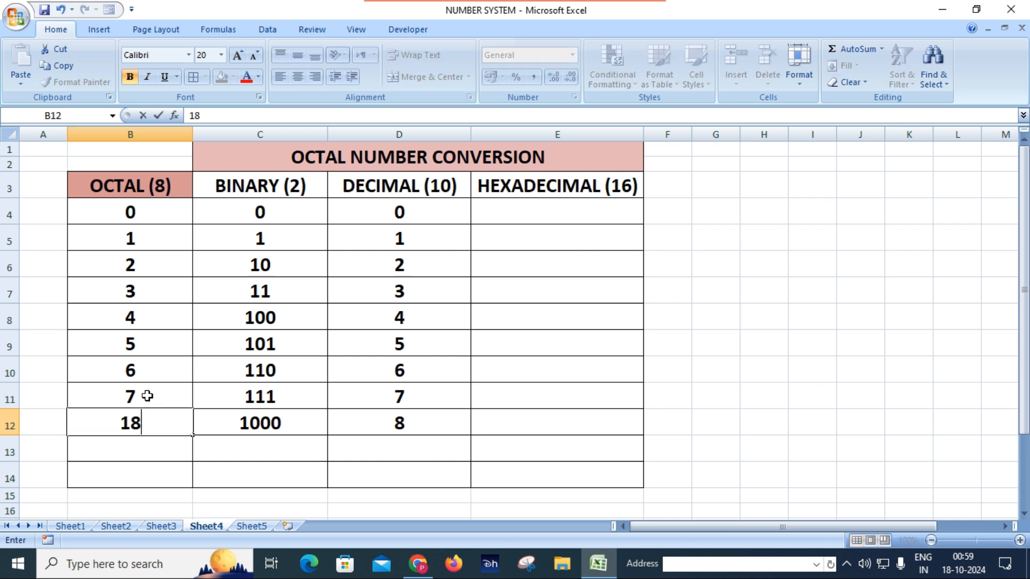
pyautogui.press('Return')
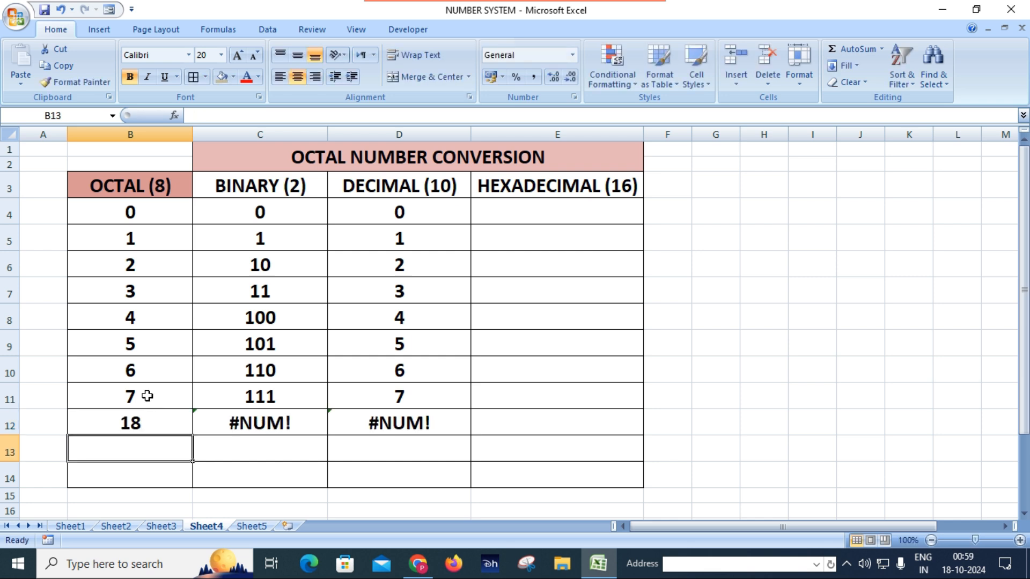
pyautogui.press('Up')
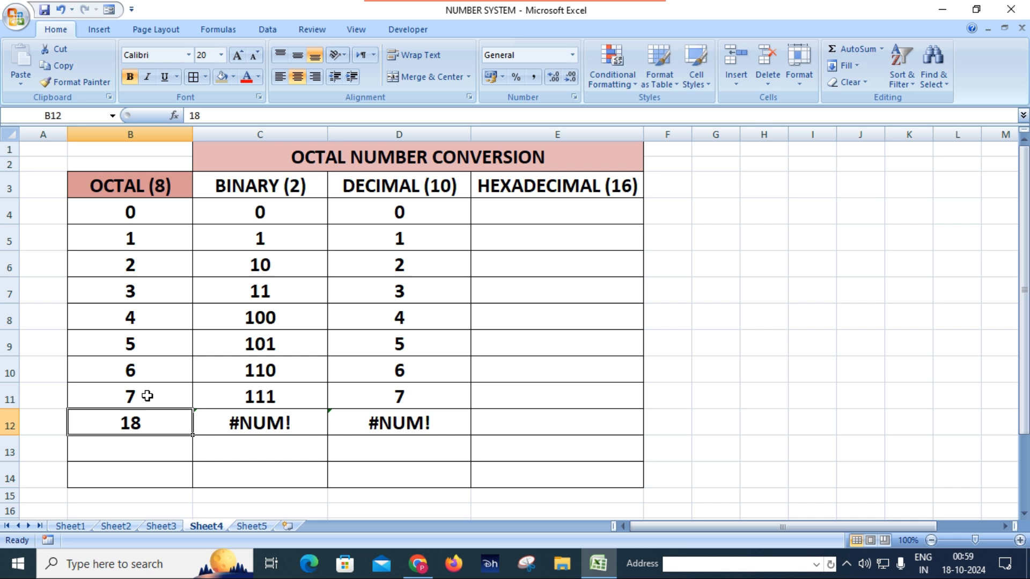
pyautogui.press('Delete')
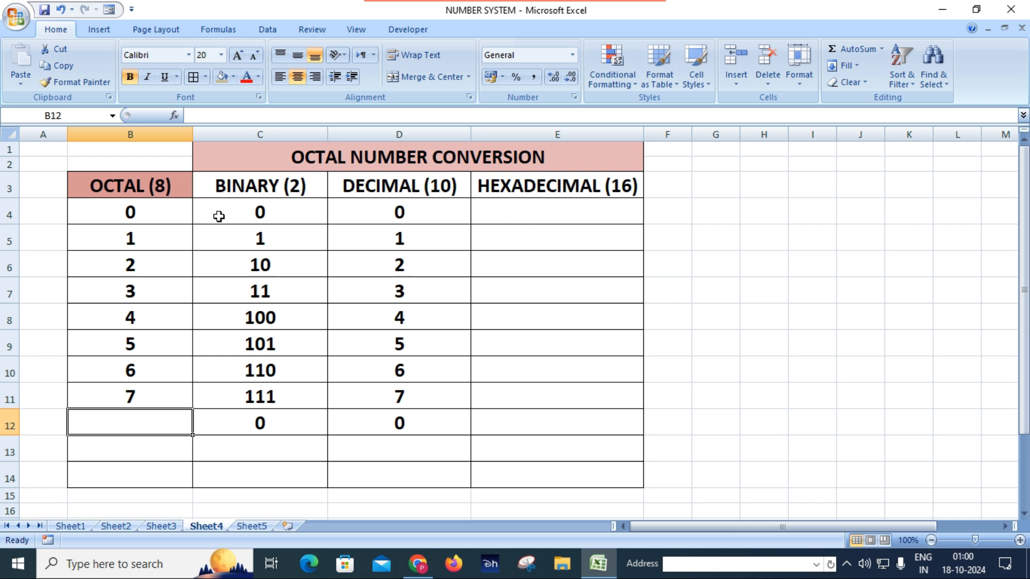
# Step: Enter =OCT2HEX(B4) in E4 to convert the octal value to hexadecimal and fill the formula down to E11
pyautogui.moveTo(145, 218); pyautogui.dragTo(153, 407)
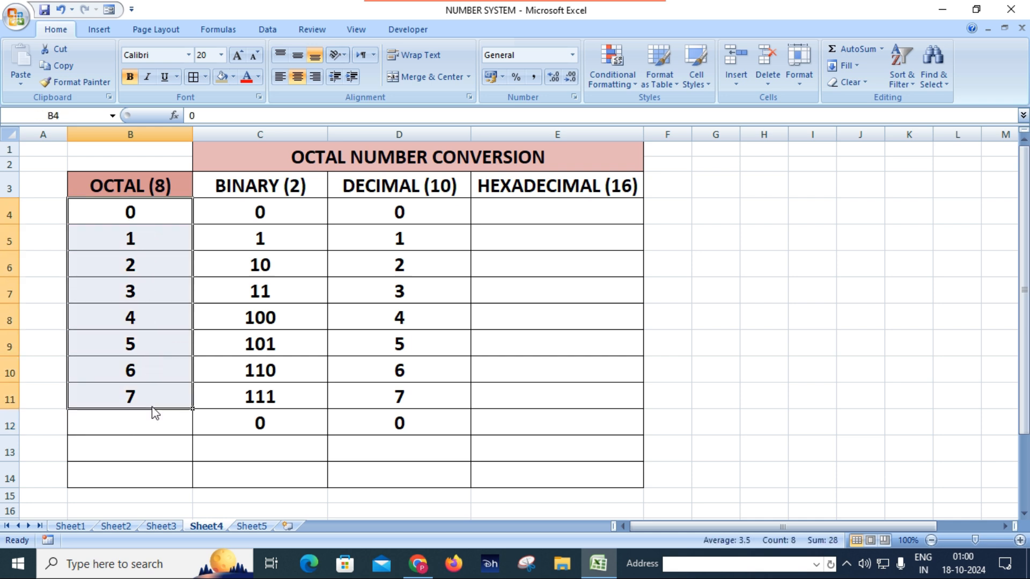
pyautogui.click(533, 218)
pyautogui.write('=')
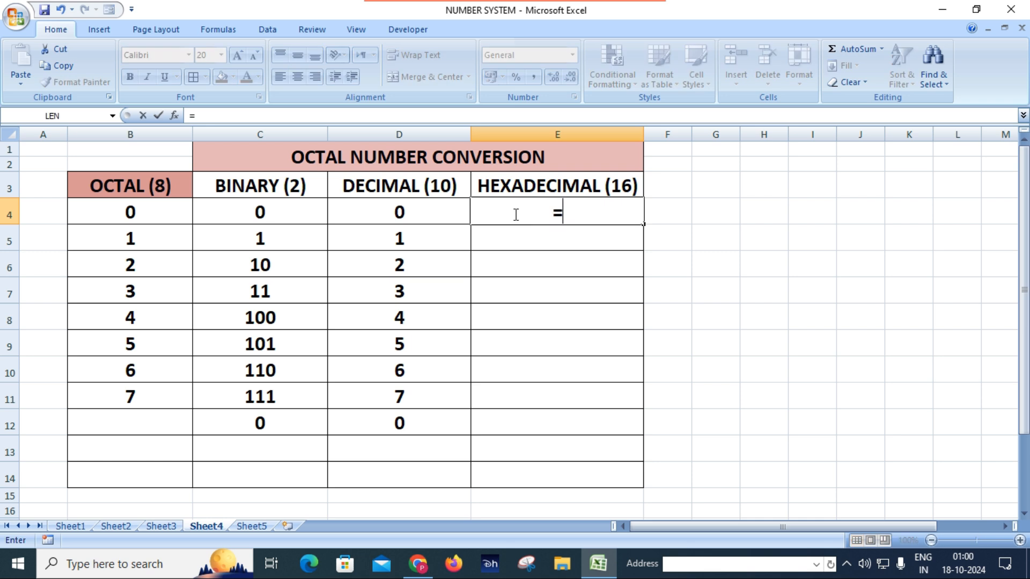
pyautogui.write('oct')
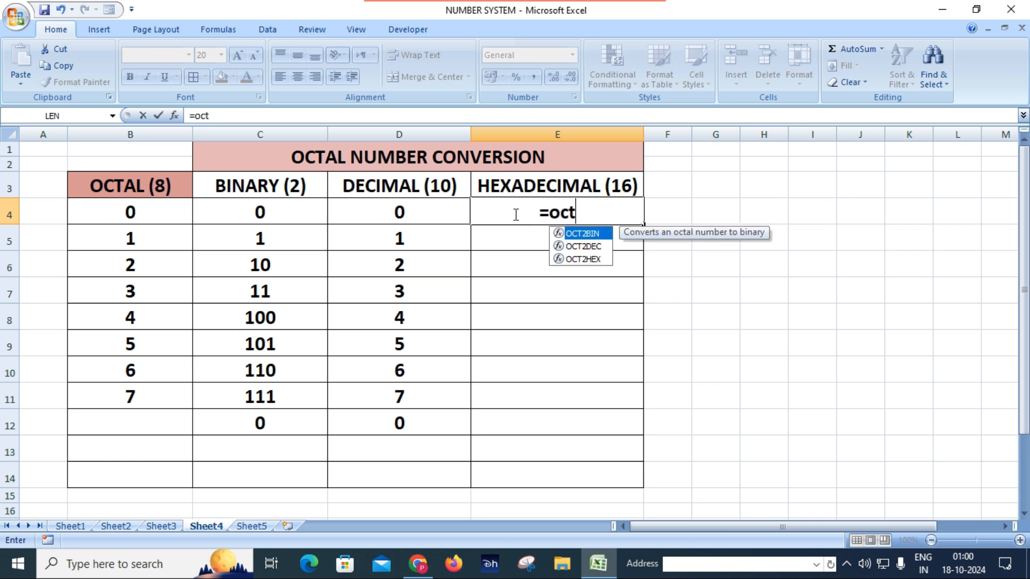
pyautogui.press('Down')
pyautogui.press('Down')
pyautogui.press('Tab')
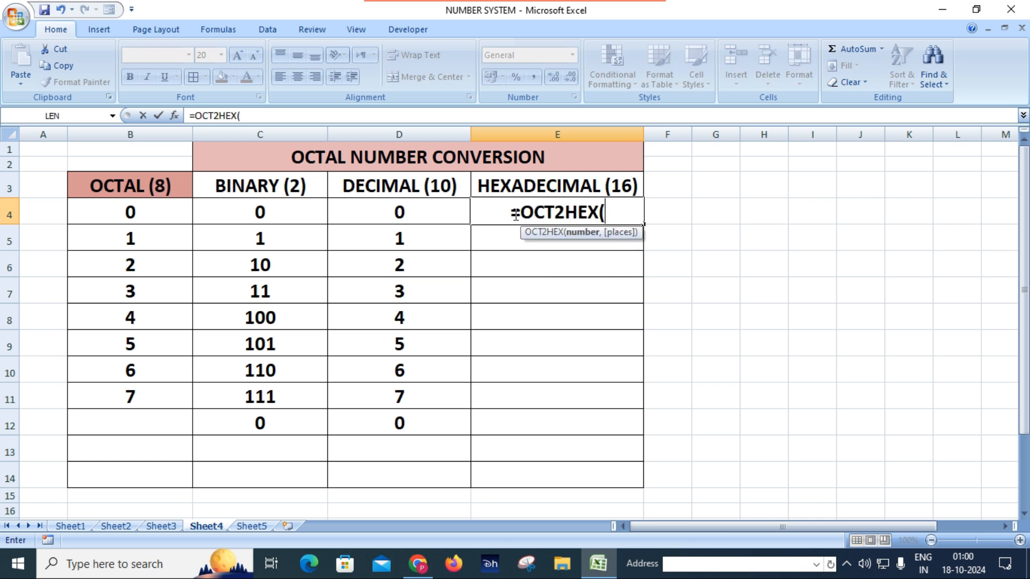
pyautogui.click(171, 215)
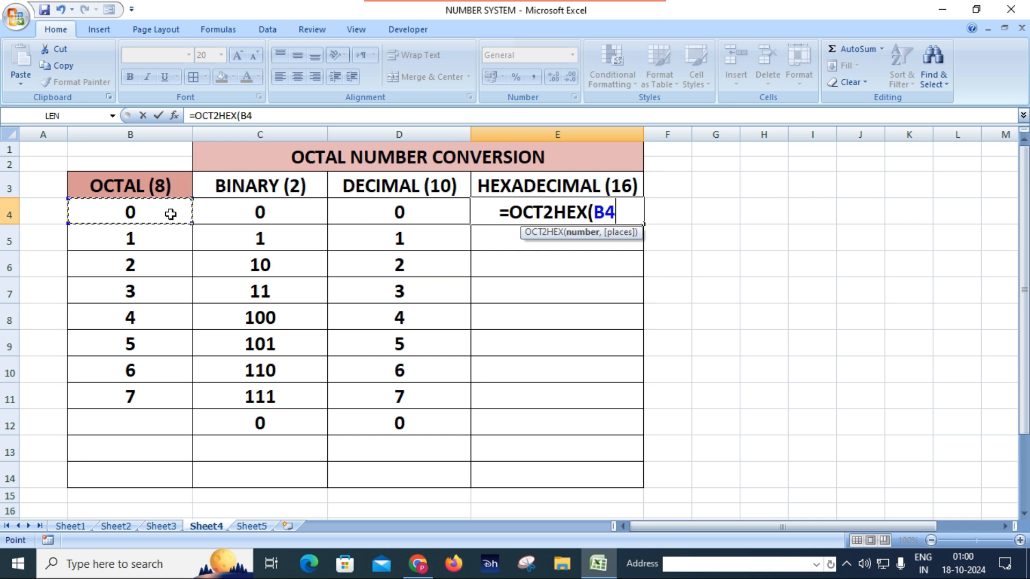
pyautogui.write(')')
pyautogui.press('Return')
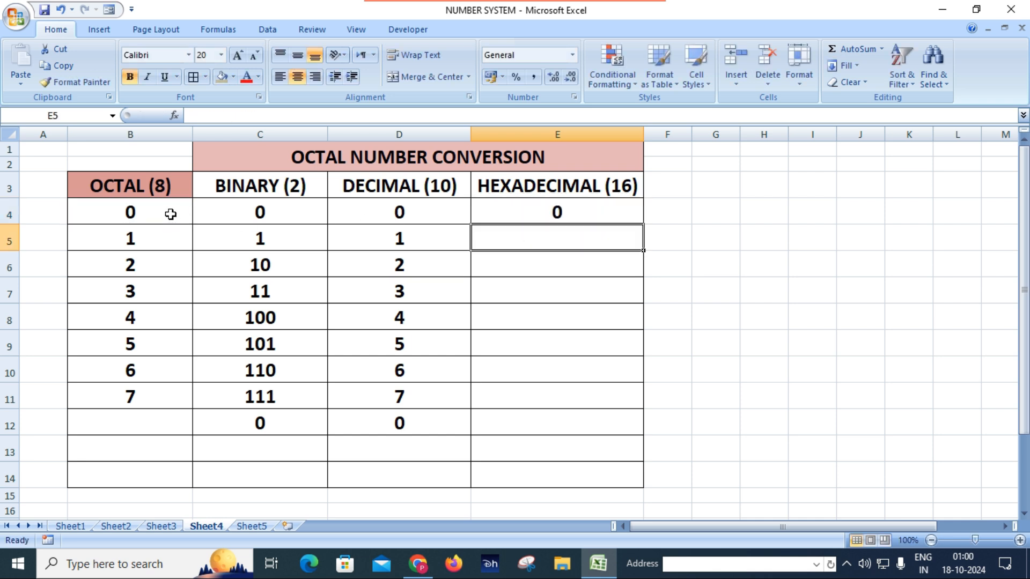
pyautogui.click(591, 212)
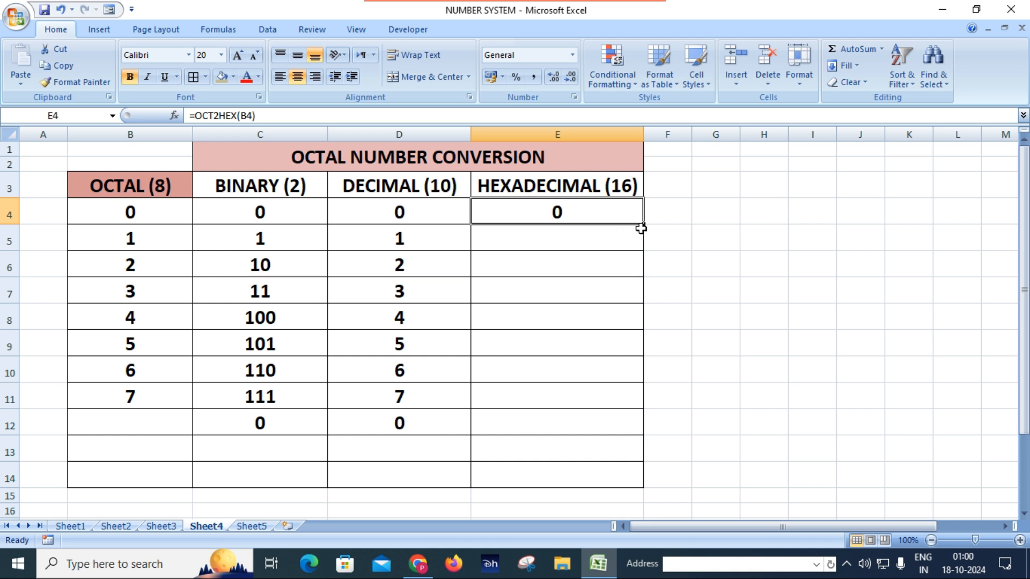
pyautogui.moveTo(645, 227); pyautogui.dragTo(635, 408)
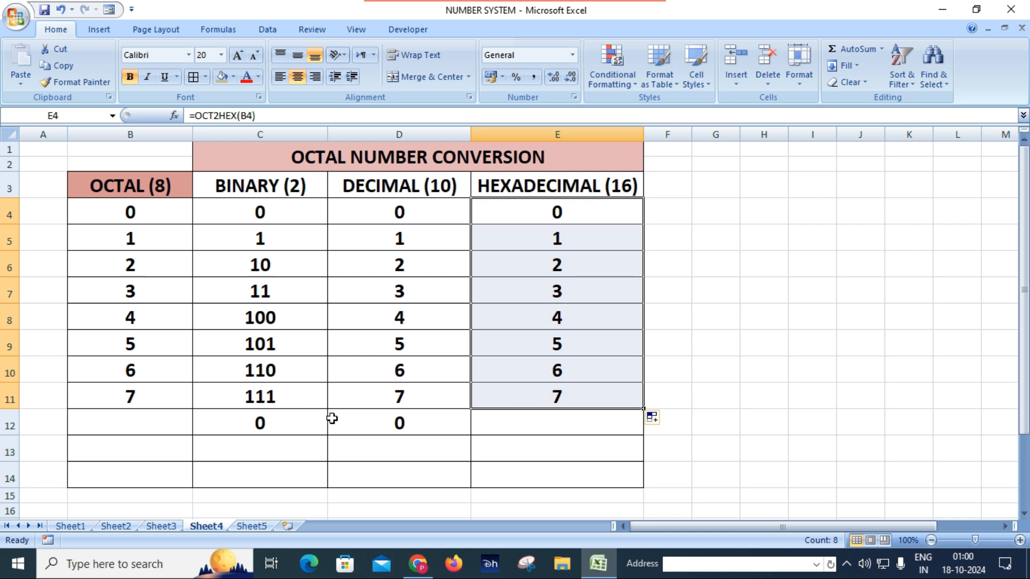
# Step: Switch to Sheet5 and enter 0, 1 and 2 as the hexadecimal values in B4 to B6
pyautogui.click(252, 529)
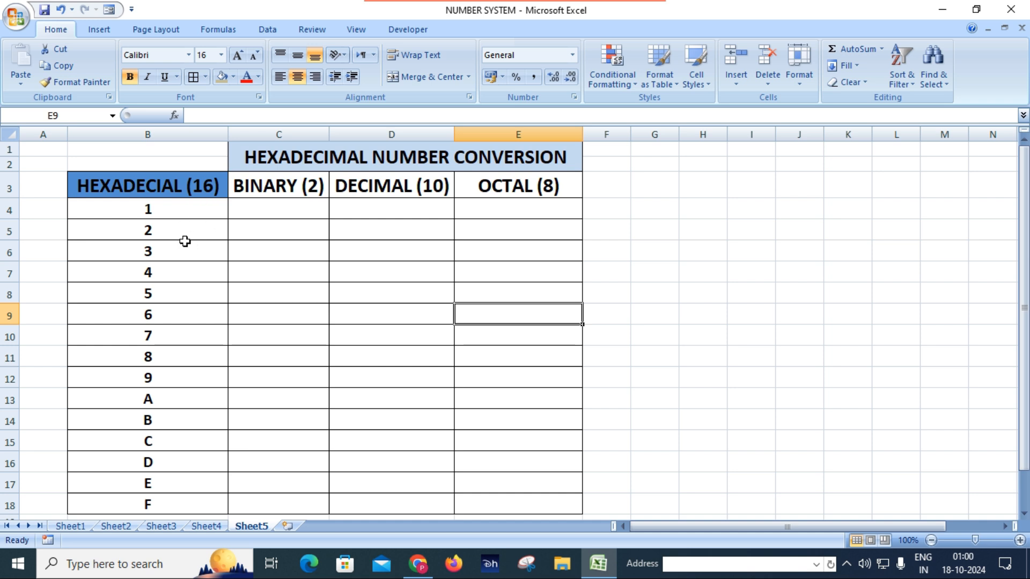
pyautogui.click(183, 214)
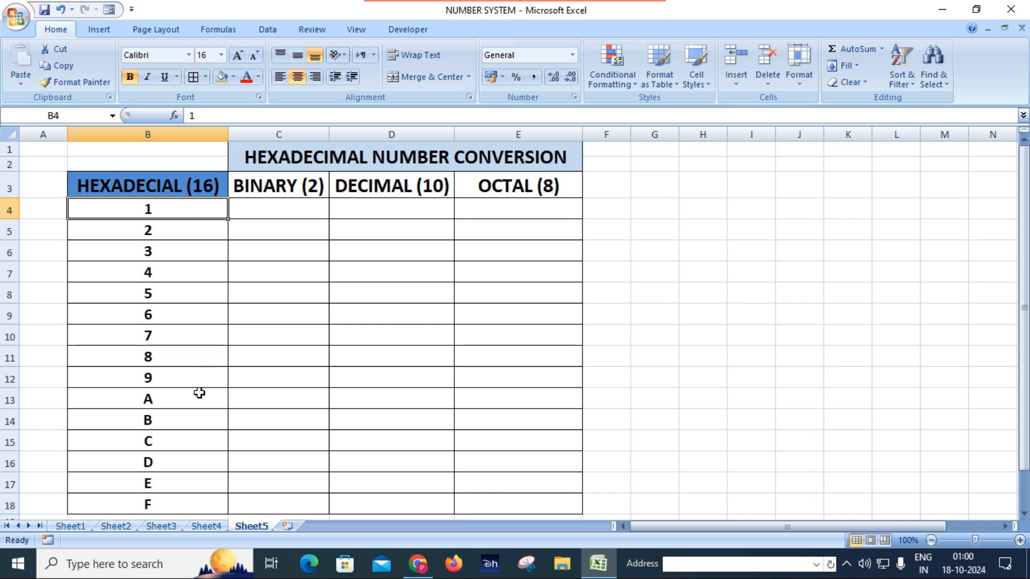
pyautogui.scroll(-2, 190, 431)
pyautogui.scroll(2, 186, 425)
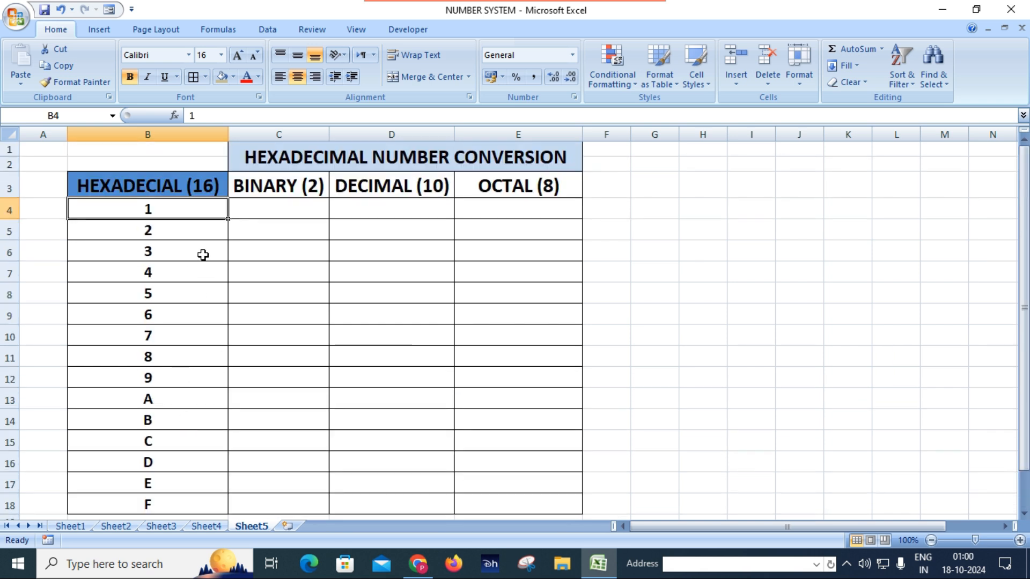
pyautogui.write('0')
pyautogui.press('Return')
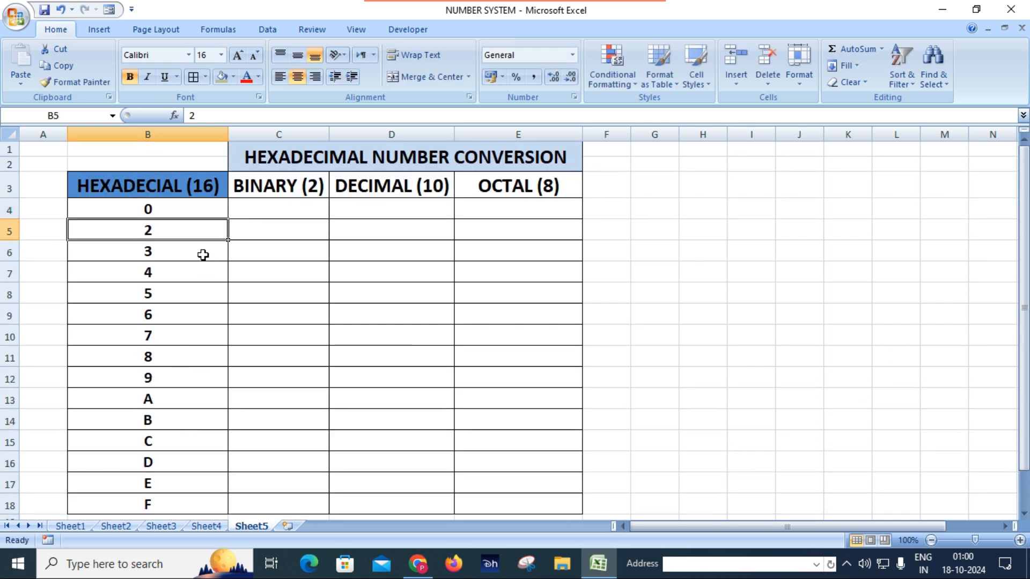
pyautogui.write('1')
pyautogui.press('Return')
pyautogui.write('2')
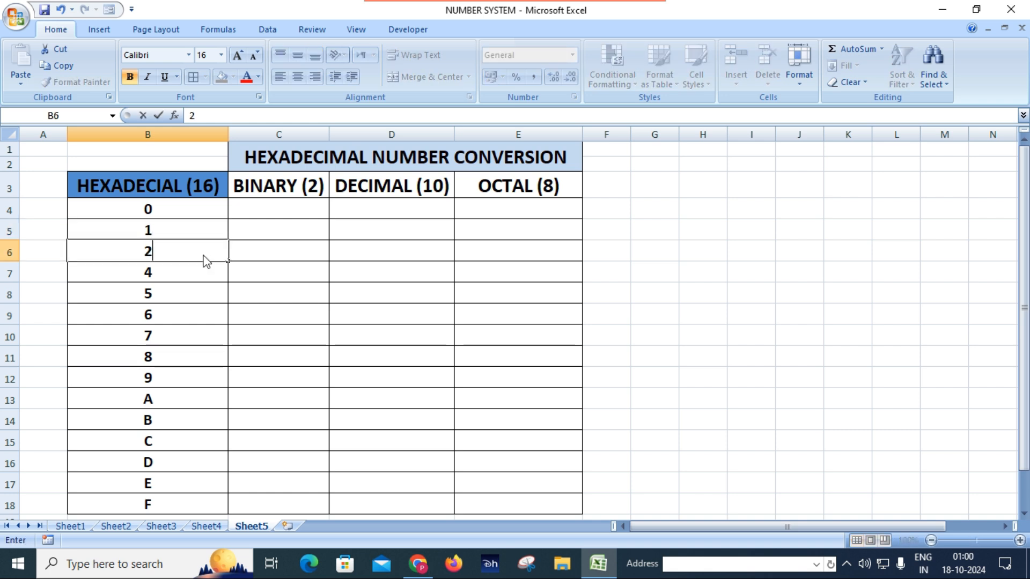
pyautogui.press('Return')
# Step: Extend the number series from B5:B6 down to B13 so the hexadecimal column runs from 1 to 9
pyautogui.click(201, 236)
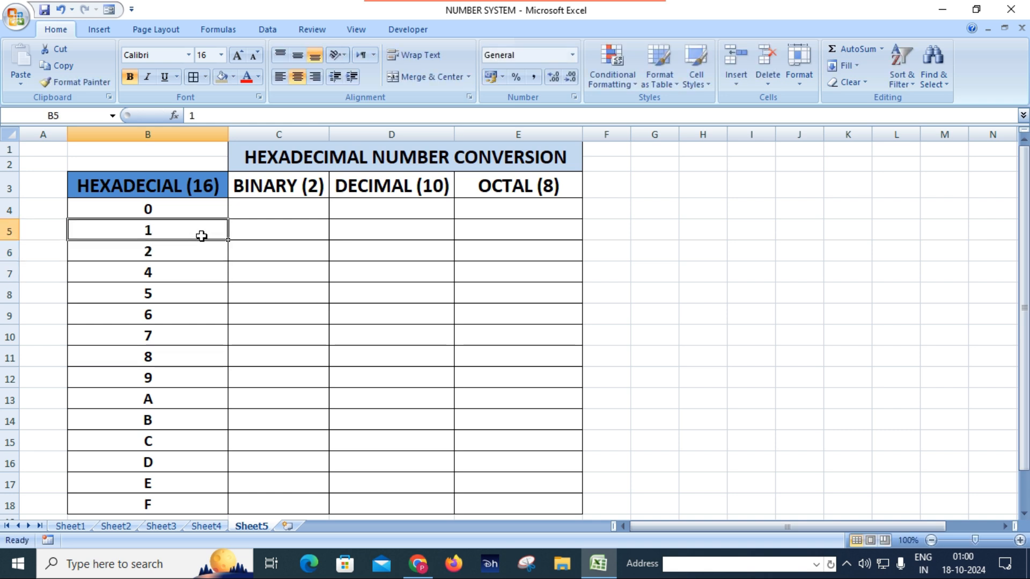
pyautogui.click(207, 255)
pyautogui.moveTo(201, 237); pyautogui.dragTo(230, 410)
pyautogui.click(212, 254)
pyautogui.click(204, 249)
pyautogui.click(204, 234)
# Step: Enter the hexadecimal digits A, B, C, D, E and F one below another in B14 to B19
pyautogui.scroll(-1, 185, 367)
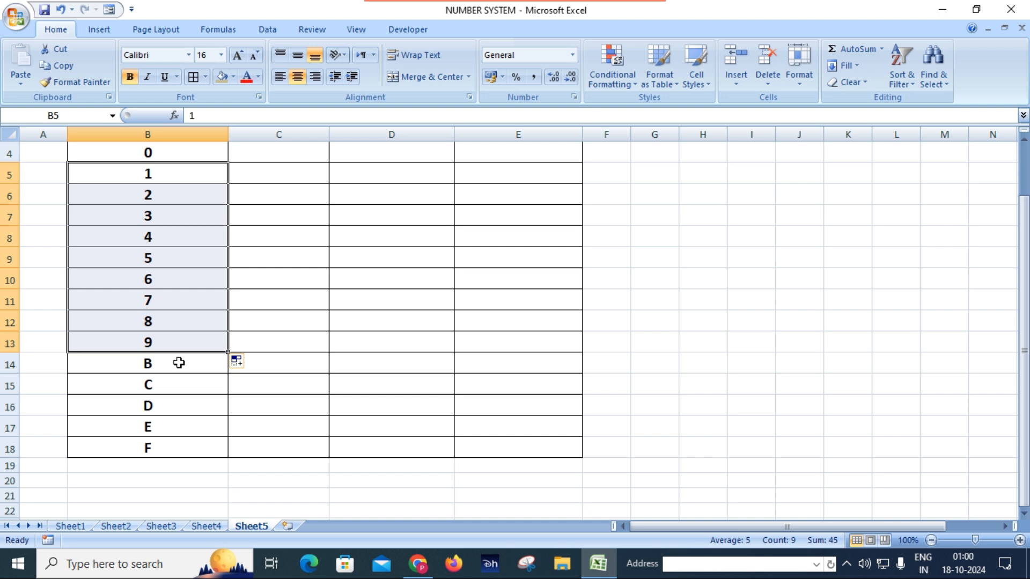
pyautogui.doubleClick(179, 362)
pyautogui.press('BackSpace')
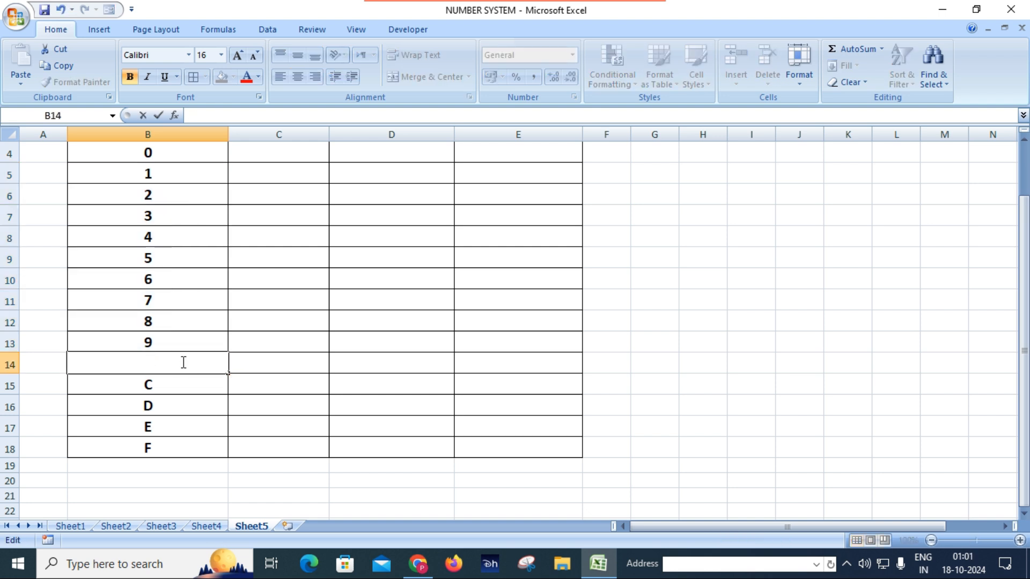
pyautogui.write('A')
pyautogui.press('Return')
pyautogui.write('B')
pyautogui.press('Return')
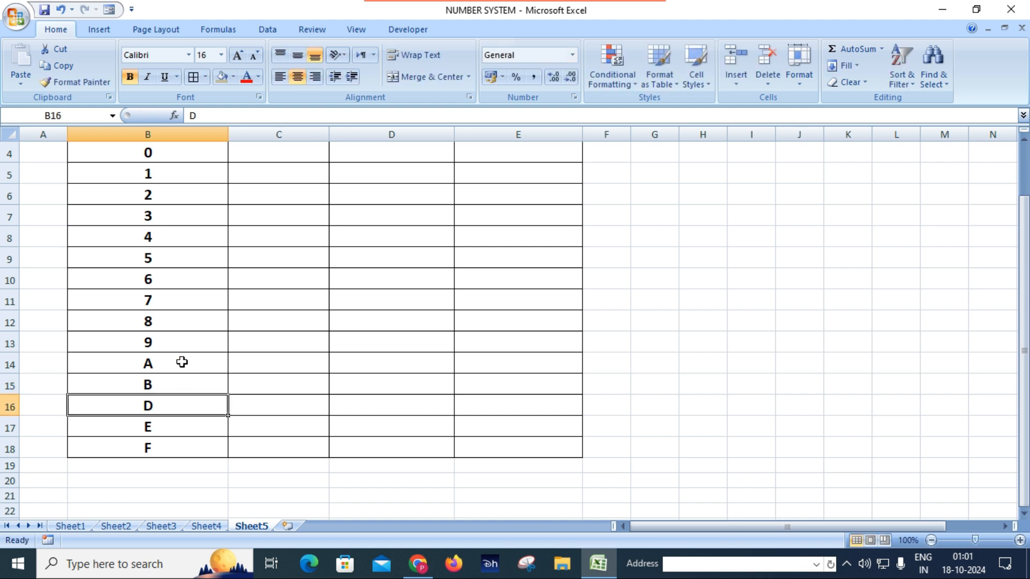
pyautogui.write('C')
pyautogui.press('Return')
pyautogui.write('D')
pyautogui.press('Return')
pyautogui.write('E')
pyautogui.press('Return')
pyautogui.write('F')
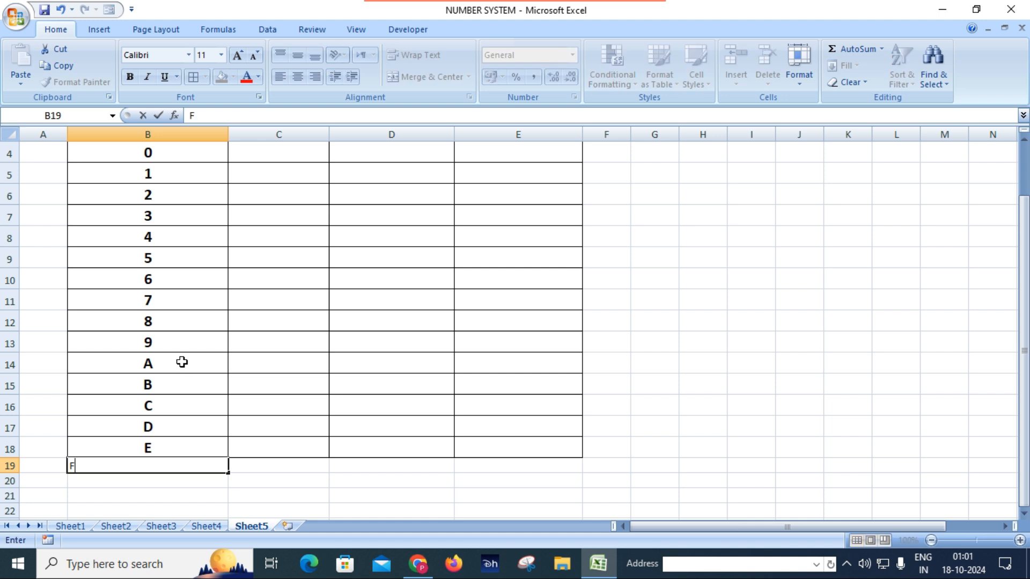
pyautogui.press('Return')
# Step: Apply all borders to the new table row B19:E19
pyautogui.moveTo(221, 468); pyautogui.dragTo(501, 469)
pyautogui.click(501, 470)
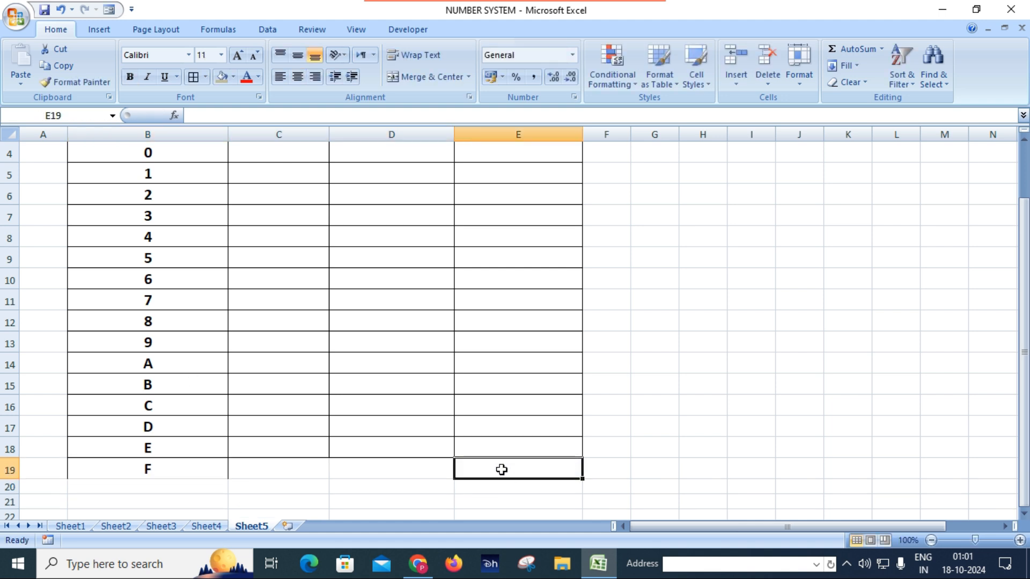
pyautogui.hotkey('shift', 'Left')
pyautogui.hotkey('shift', 'Left')
pyautogui.hotkey('shift', 'Left')
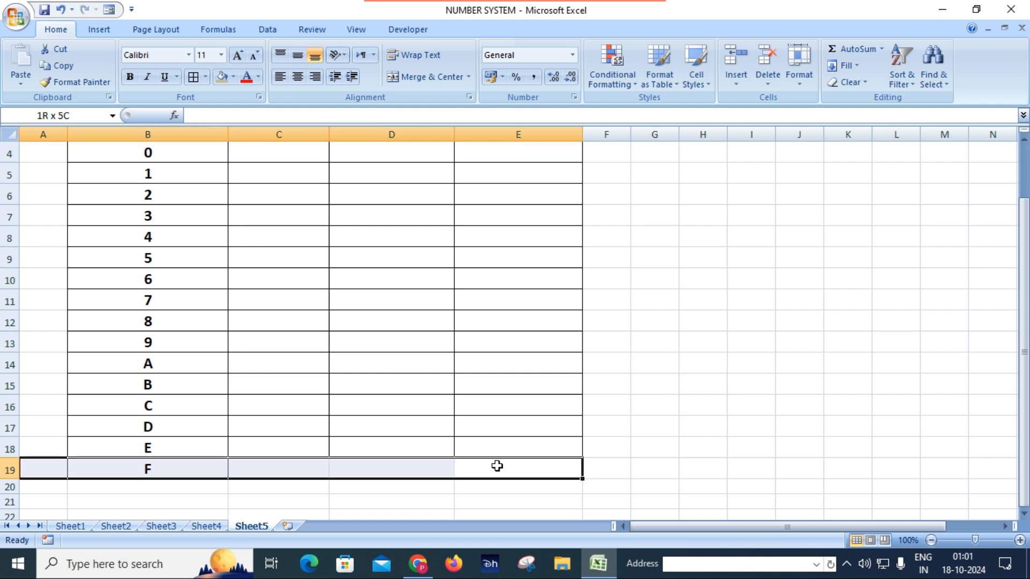
pyautogui.click(194, 76)
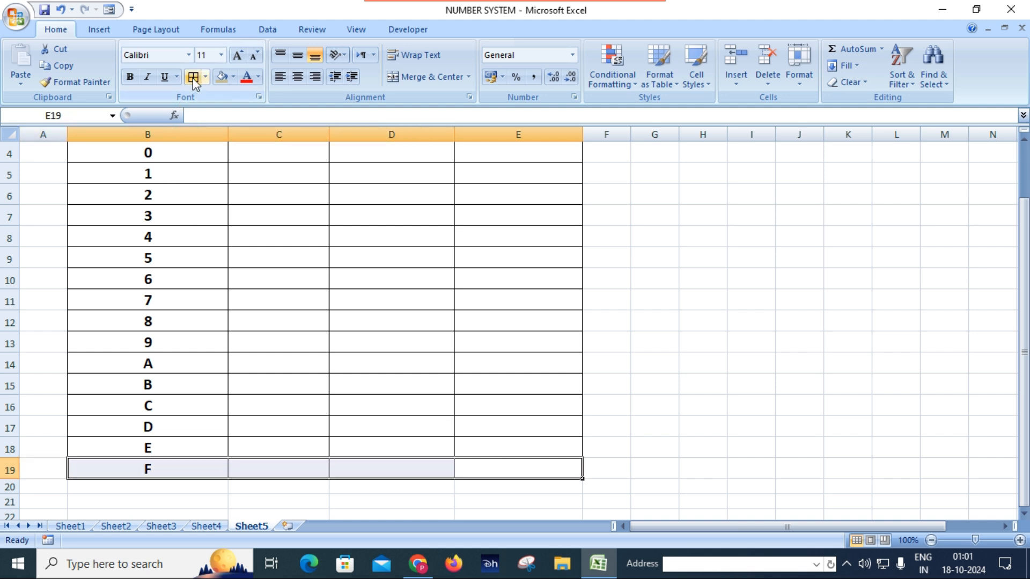
# Step: Enter =HEX2BIN(B4) in C4 and fill the formula down the binary column to C19
pyautogui.scroll(1, 351, 354)
pyautogui.click(273, 210)
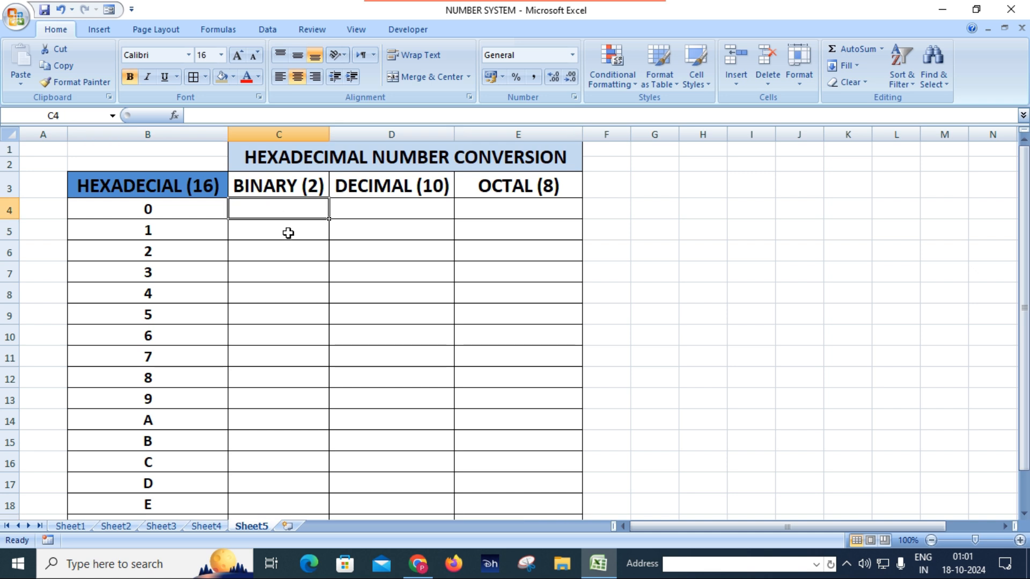
pyautogui.write('=')
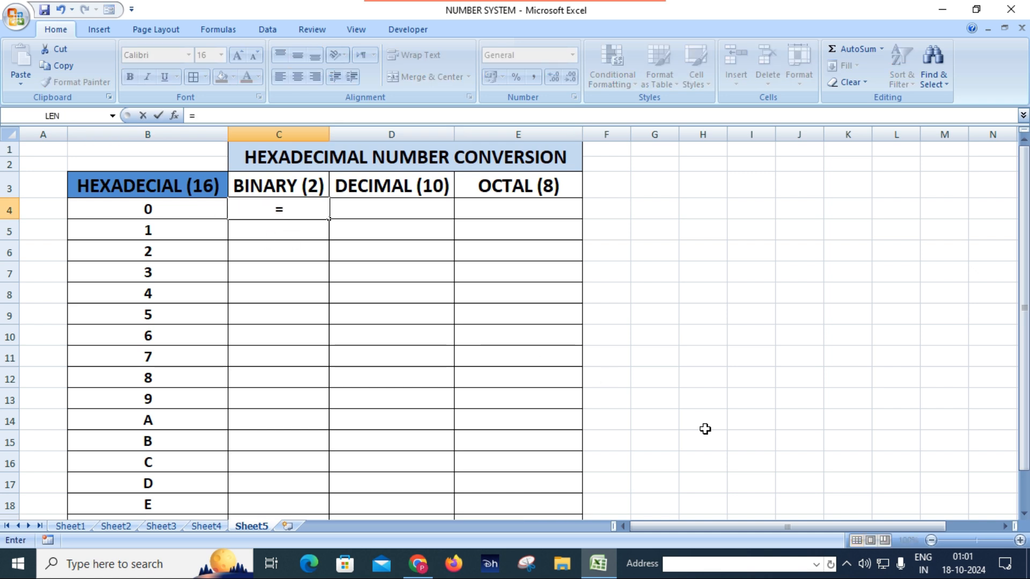
pyautogui.write('HE')
pyautogui.press('Tab')
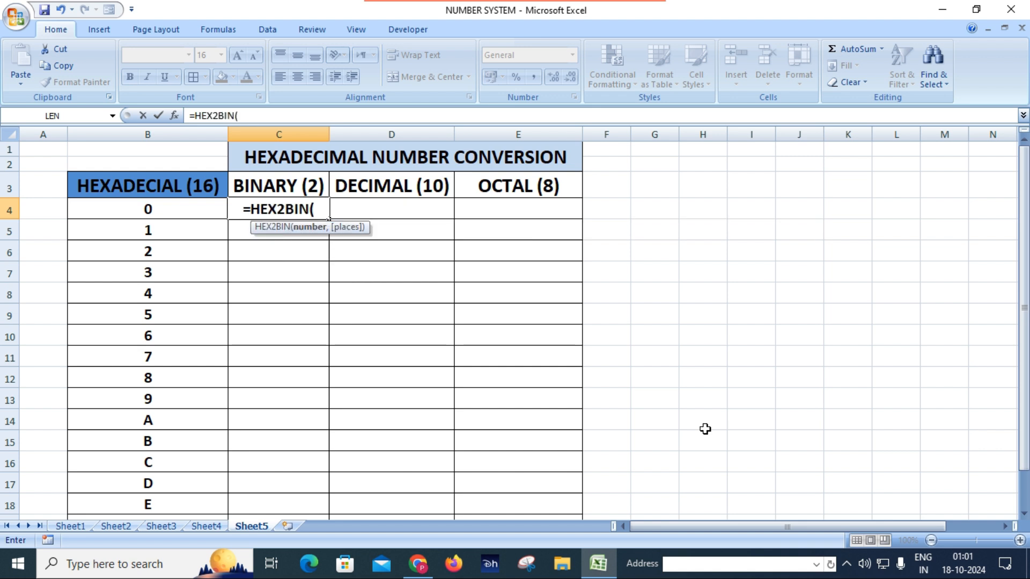
pyautogui.click(191, 217)
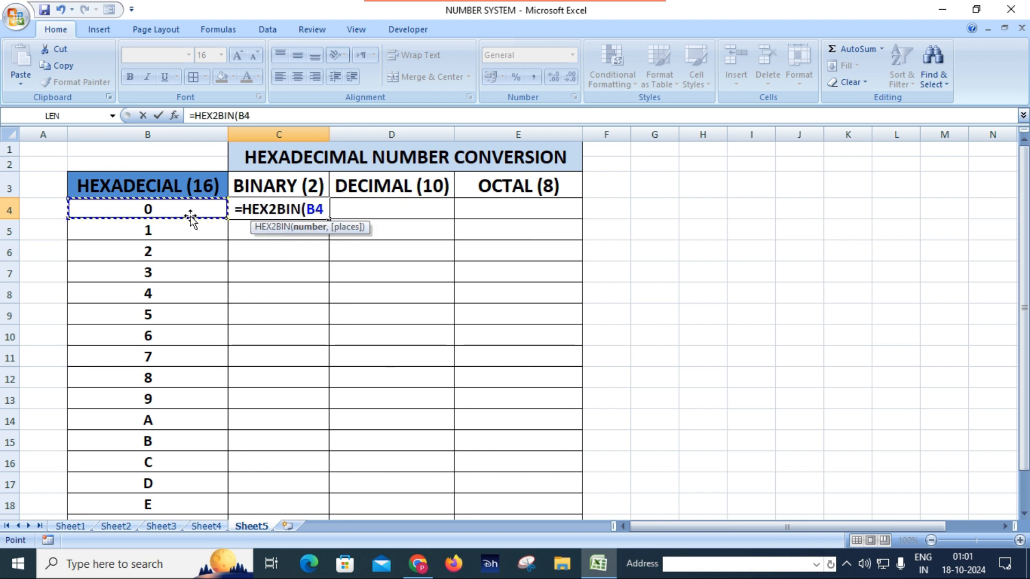
pyautogui.write(')')
pyautogui.press('Return')
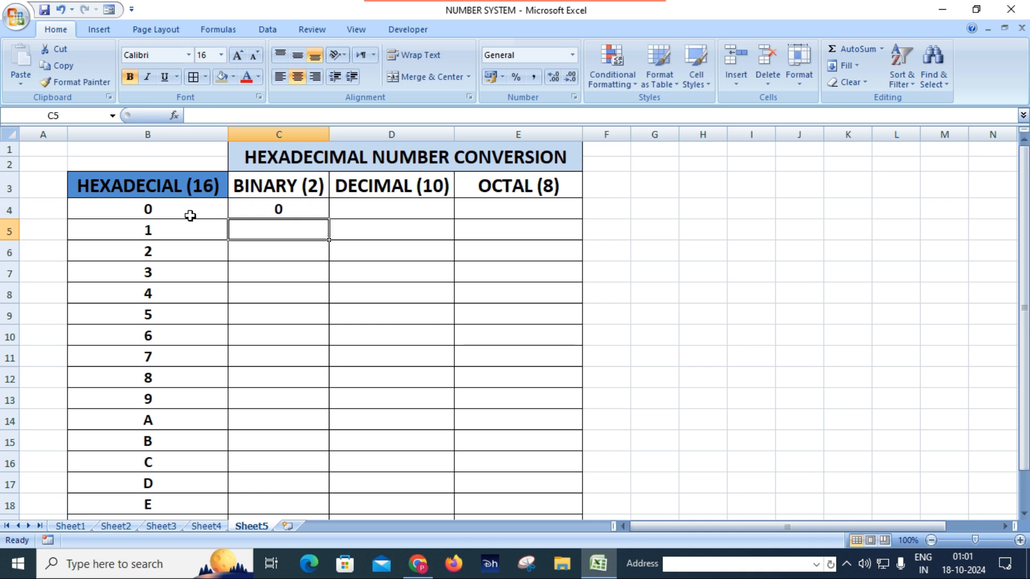
pyautogui.click(298, 209)
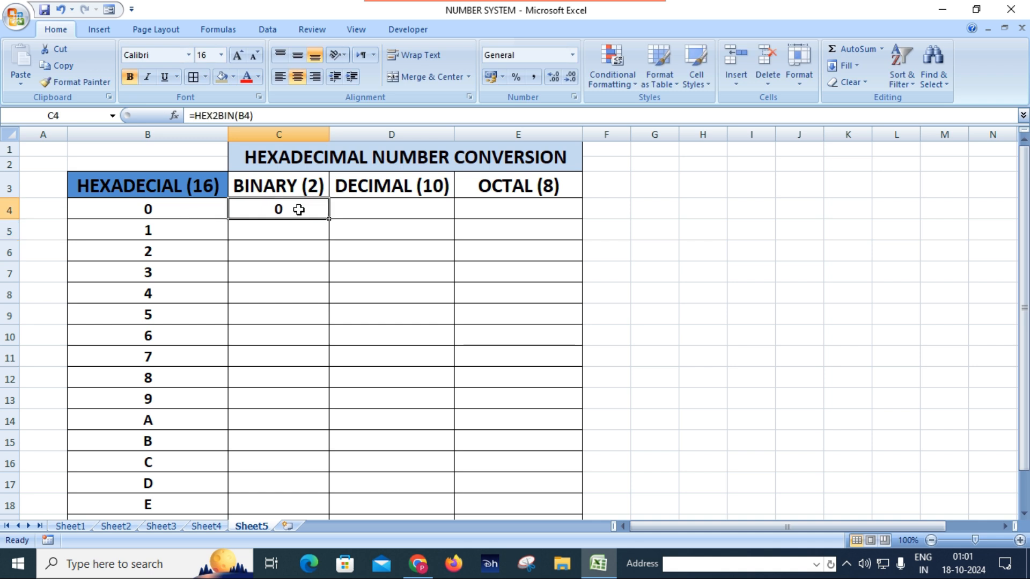
pyautogui.doubleClick(330, 221)
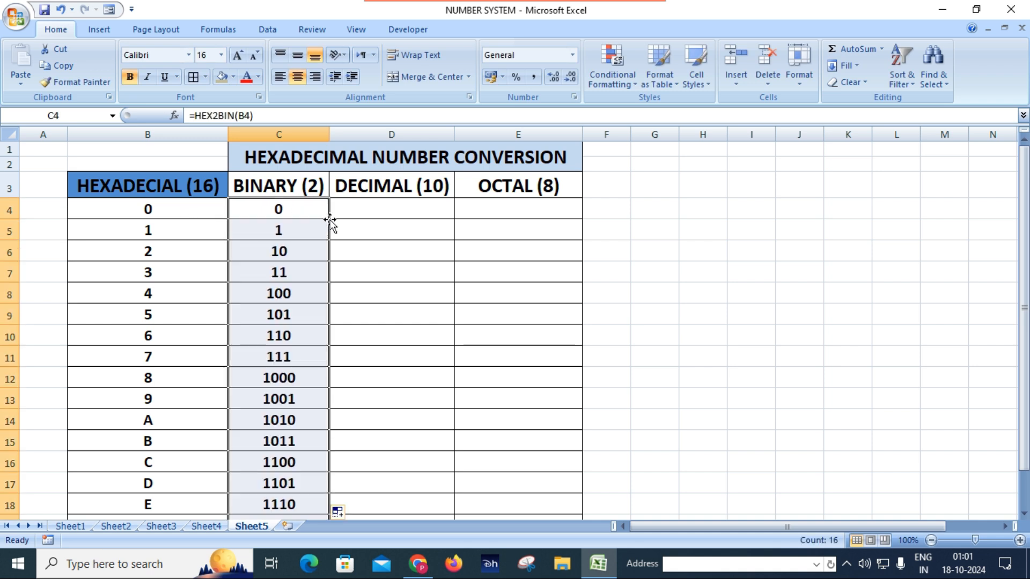
# Step: Examine the binary equivalents of the hexadecimal digits, especially those for A to F
pyautogui.scroll(-3, 350, 387)
pyautogui.scroll(2, 350, 387)
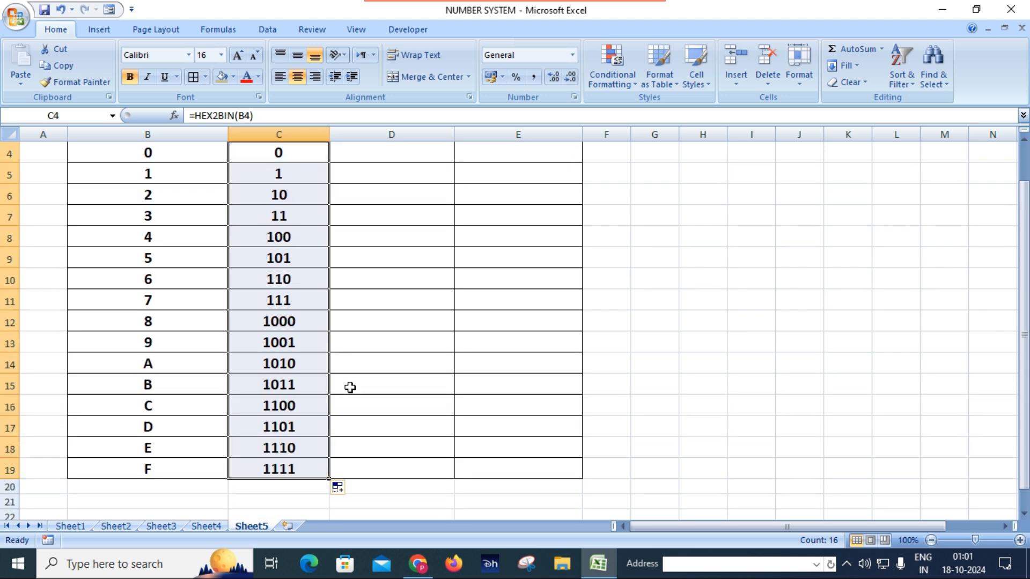
pyautogui.click(169, 369)
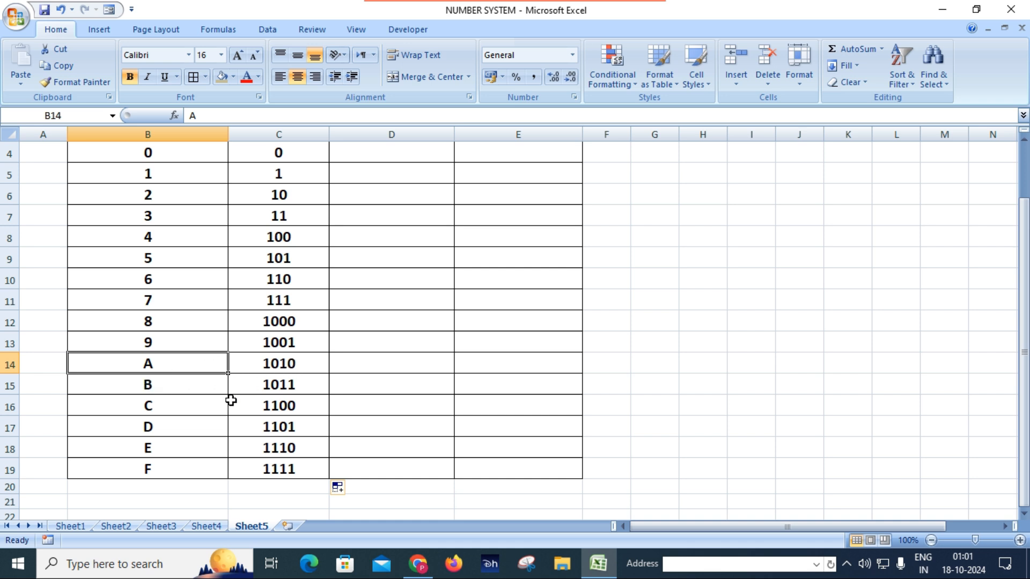
pyautogui.scroll(-1, 282, 386)
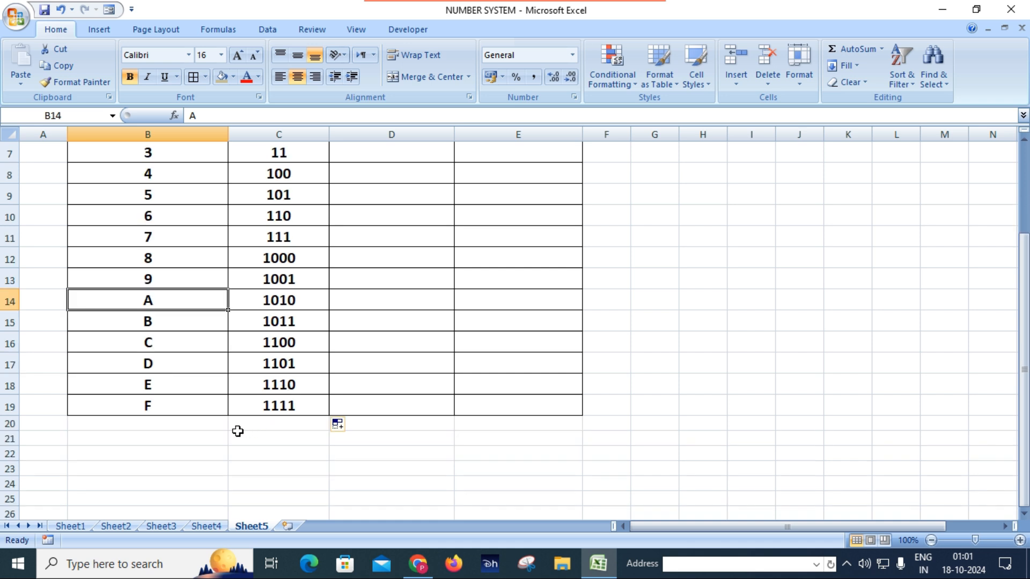
pyautogui.click(164, 407)
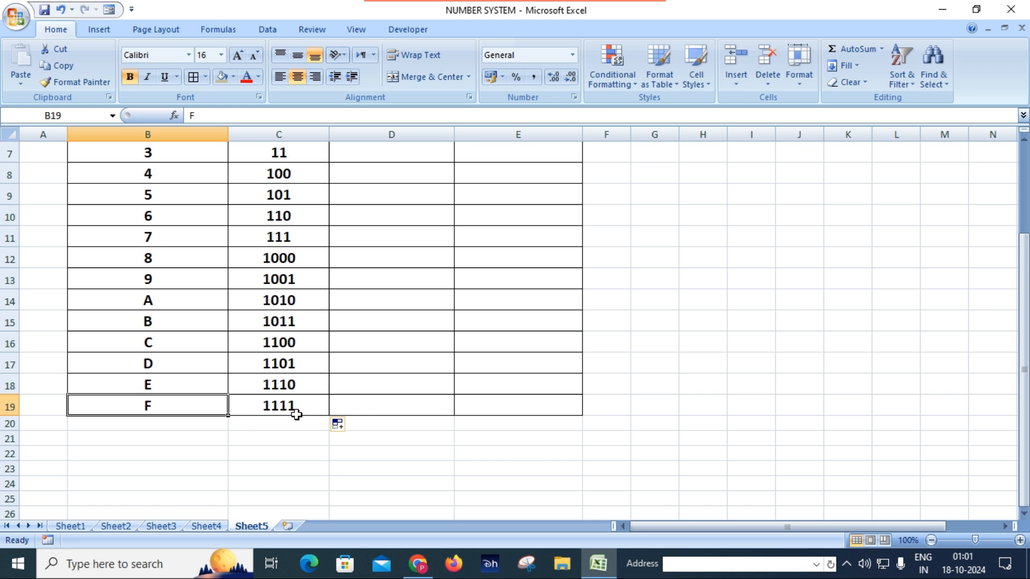
pyautogui.scroll(2, 303, 412)
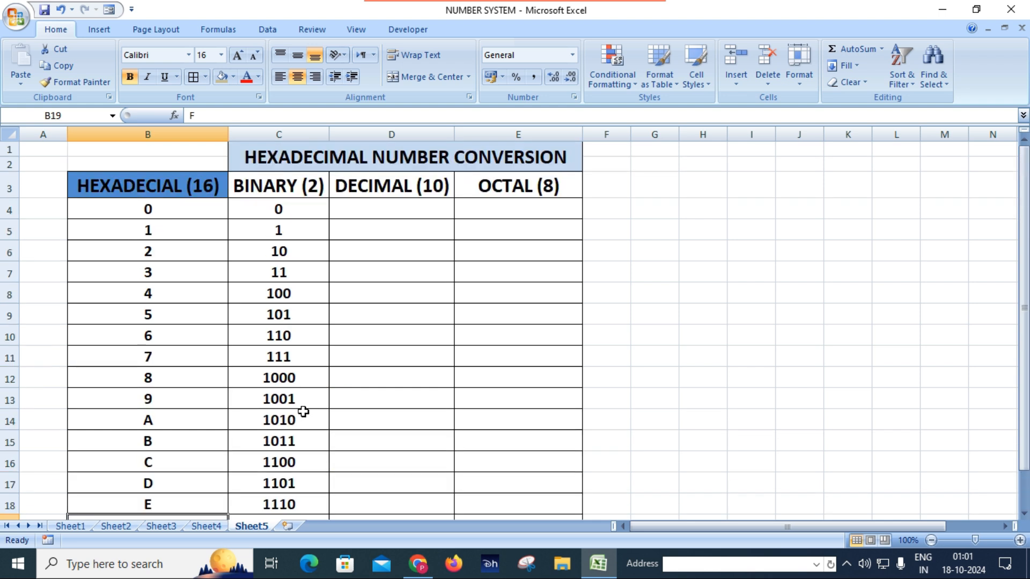
# Step: Enter the formula =HEX2DEC(B4) in D4 to convert the first hexadecimal digit to decimal
pyautogui.doubleClick(380, 211)
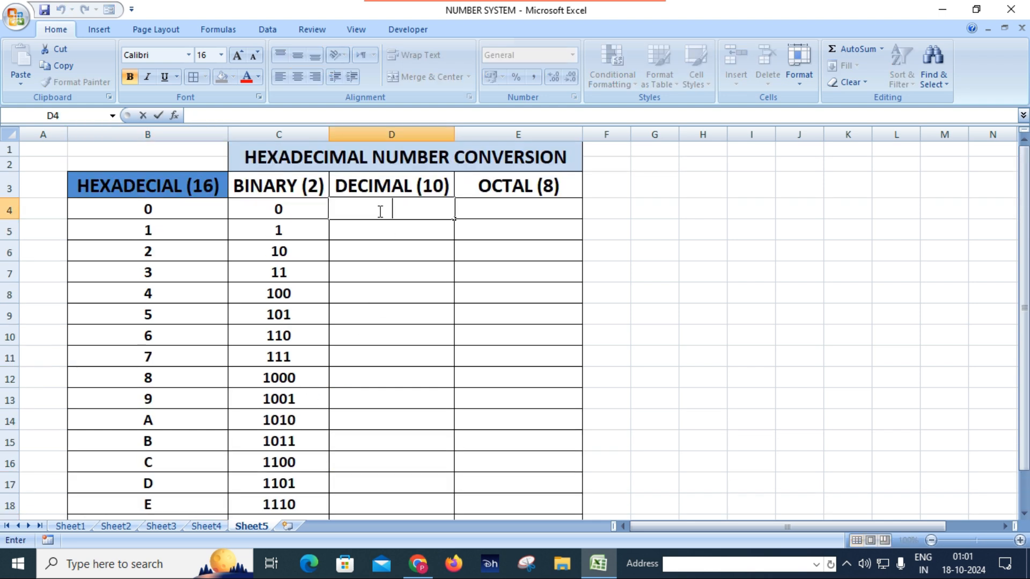
pyautogui.write('=')
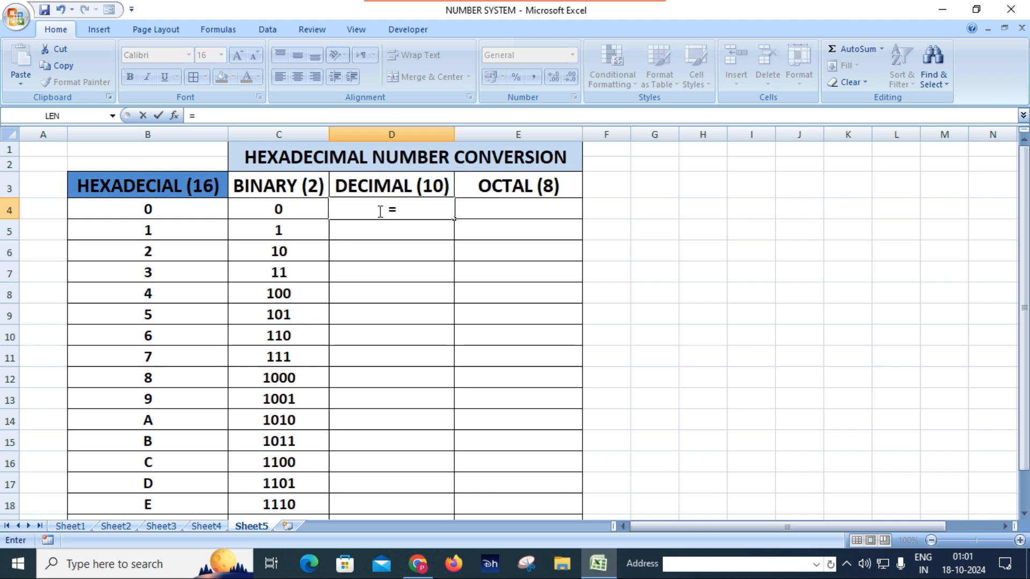
pyautogui.write('HE')
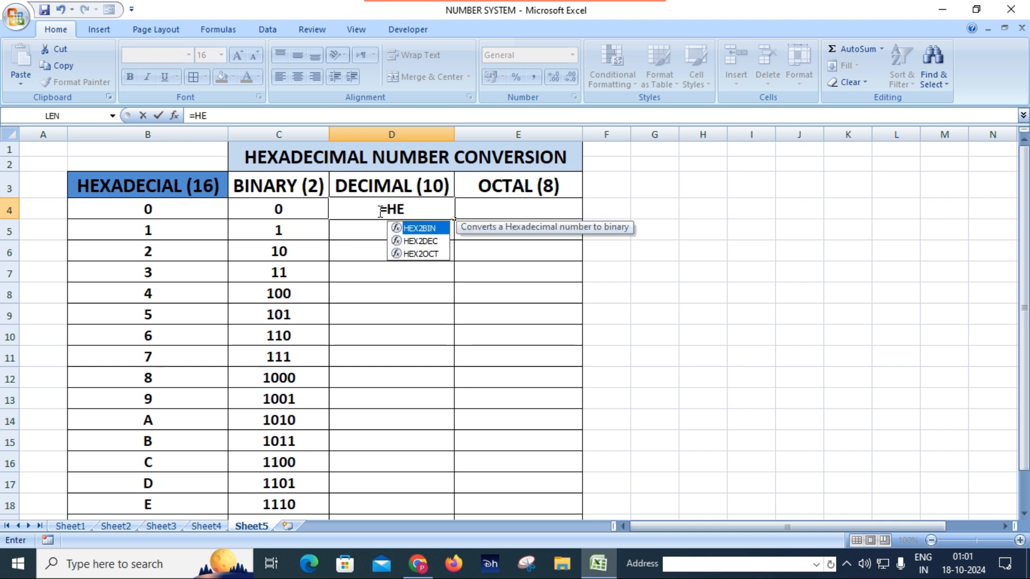
pyautogui.press('Down')
pyautogui.press('Tab')
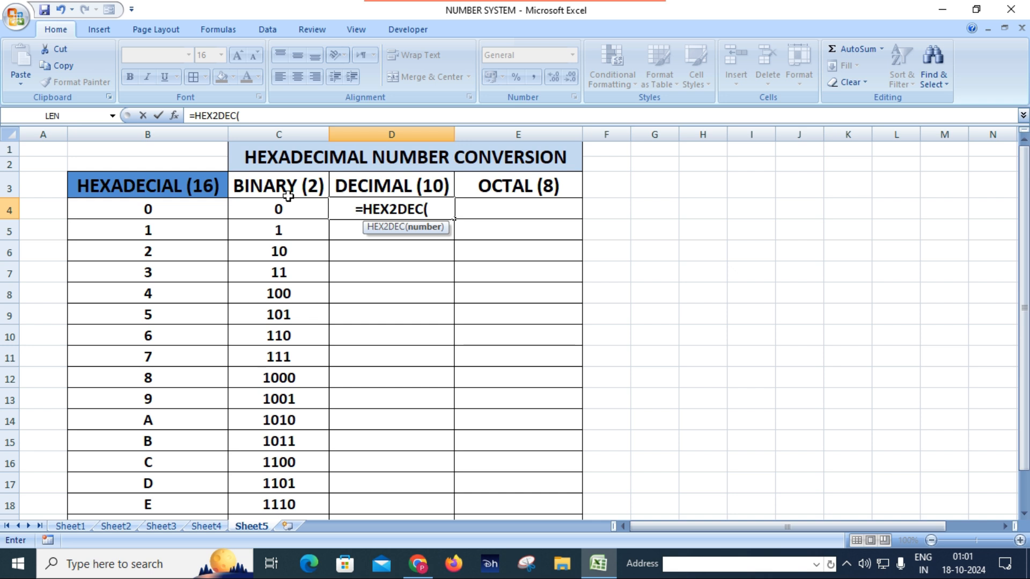
pyautogui.click(207, 219)
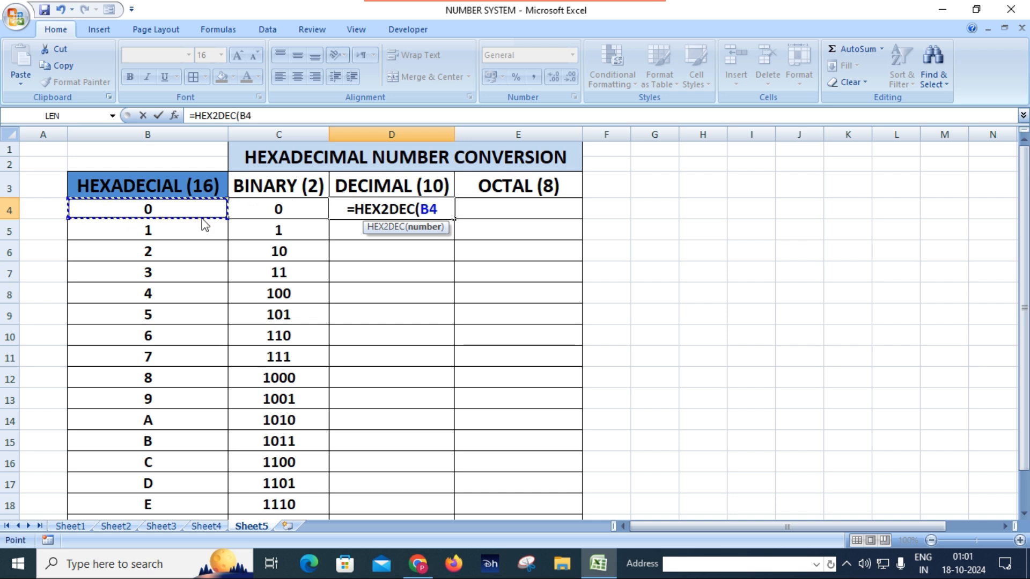
pyautogui.write(')')
pyautogui.press('Return')
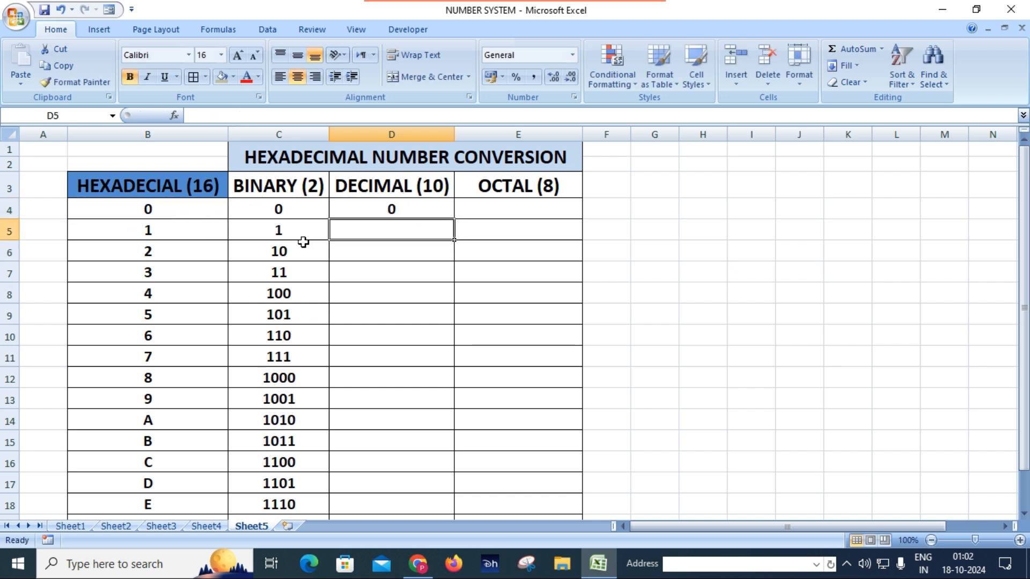
# Step: Fill the HEX2DEC formula from D4 down the decimal column to D19 and check the converted values
pyautogui.click(408, 209)
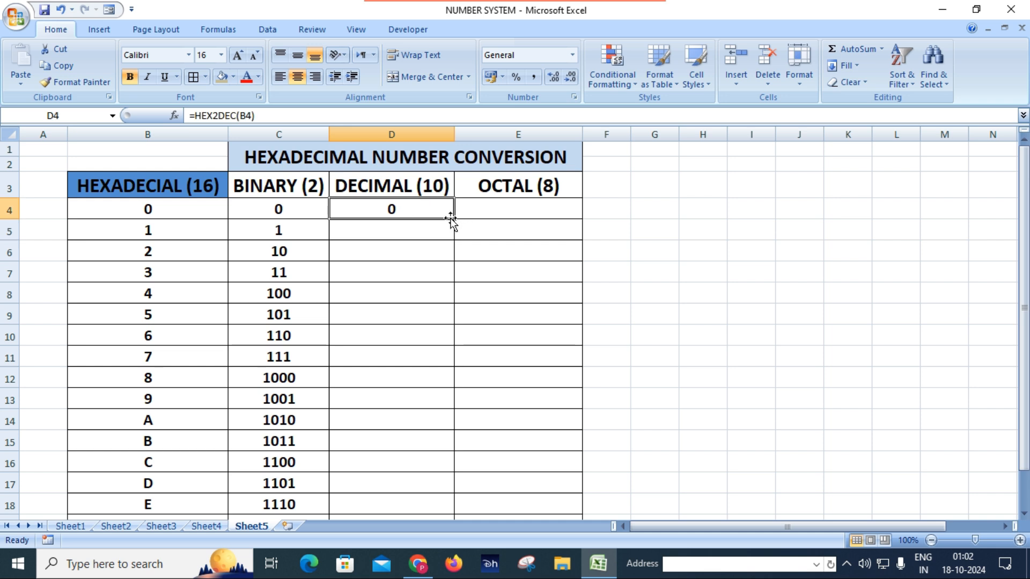
pyautogui.doubleClick(453, 219)
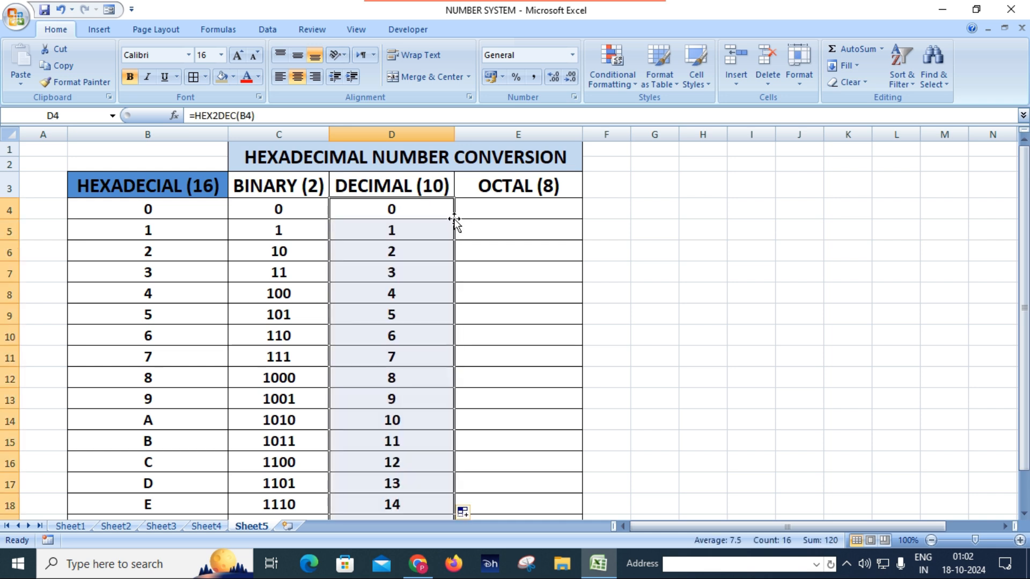
pyautogui.scroll(-2, 443, 341)
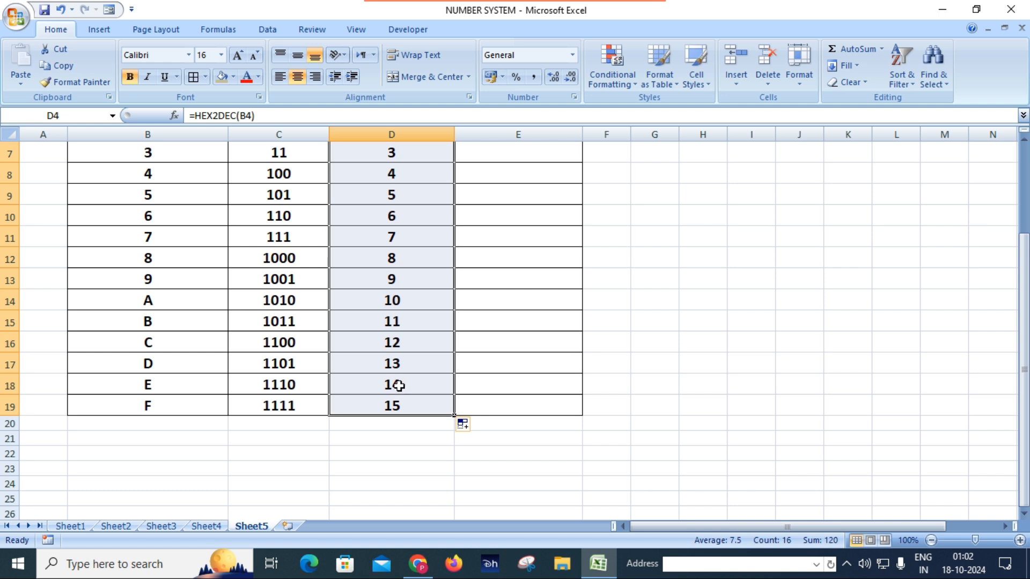
pyautogui.scroll(2, 400, 384)
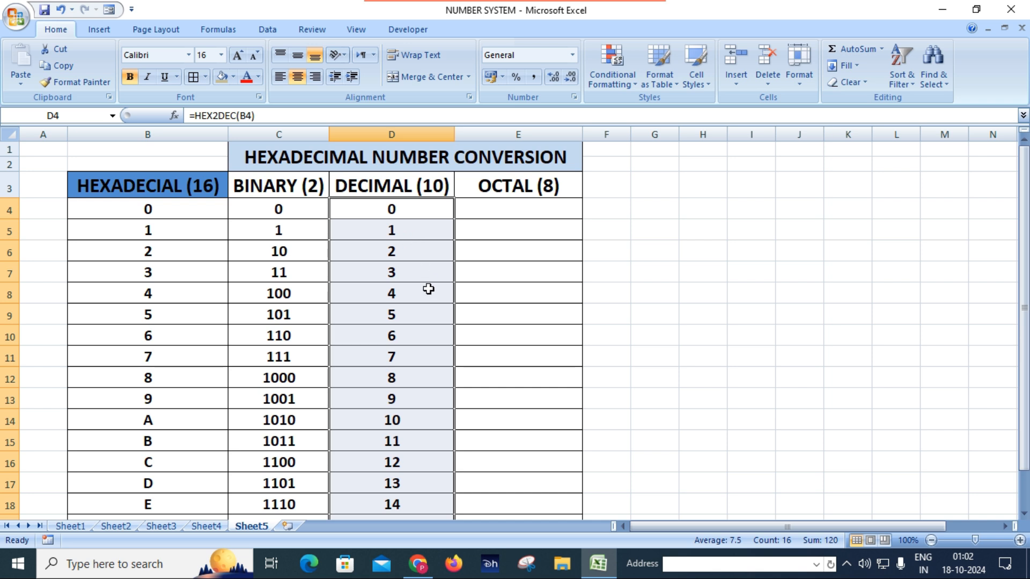
pyautogui.scroll(-2, 428, 290)
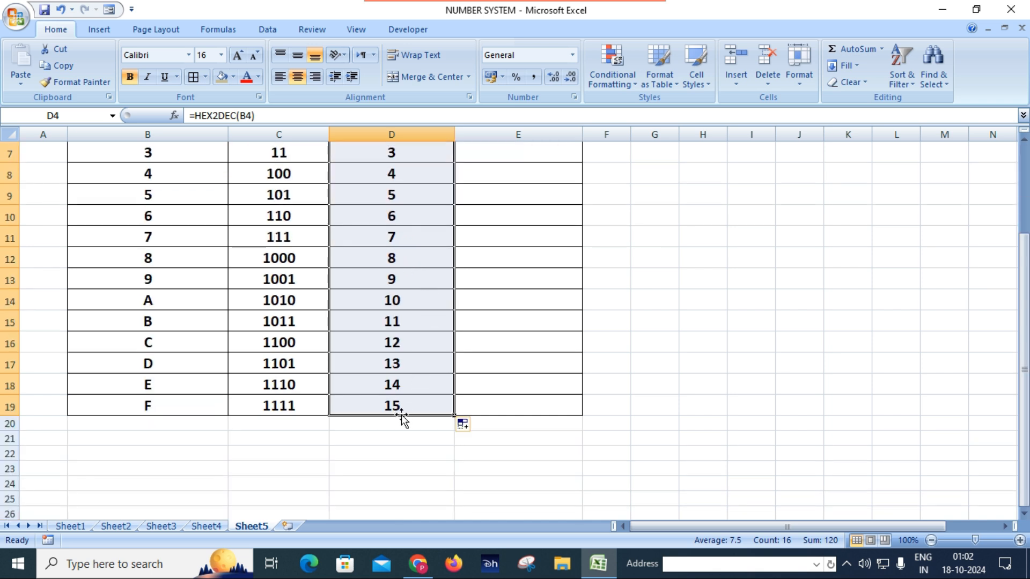
pyautogui.scroll(2, 398, 411)
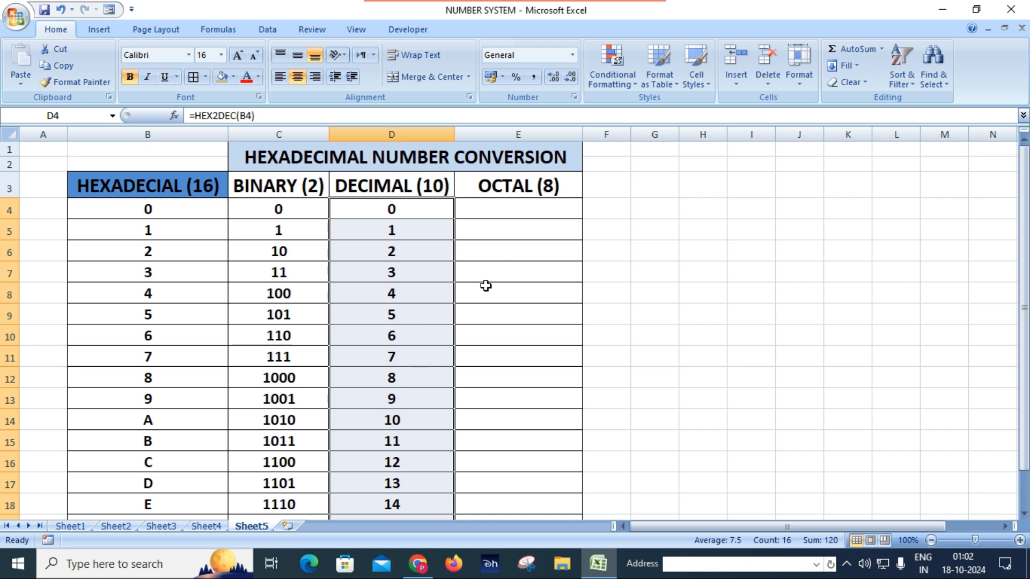
pyautogui.scroll(-1, 455, 343)
pyautogui.scroll(1, 455, 343)
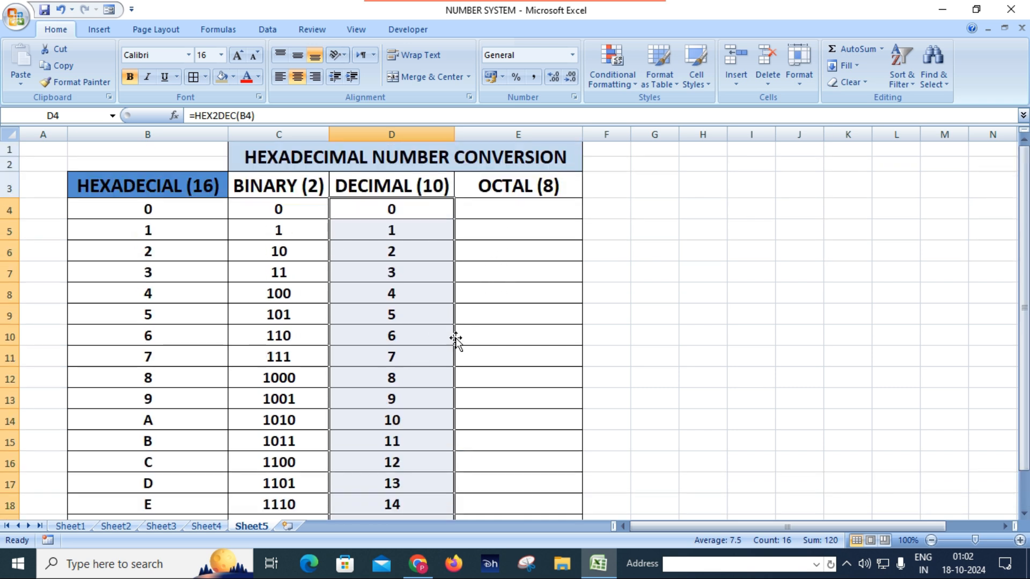
# Step: Enter the formula =HEX2OCT(B4) in E4 to convert the first hexadecimal digit to octal
pyautogui.click(529, 210)
pyautogui.write('=')
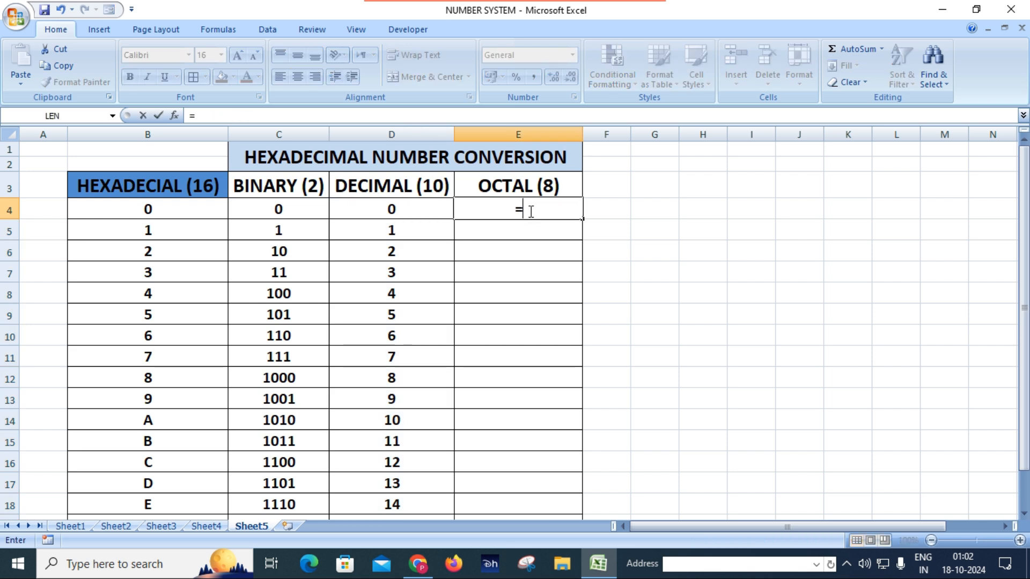
pyautogui.write('HE')
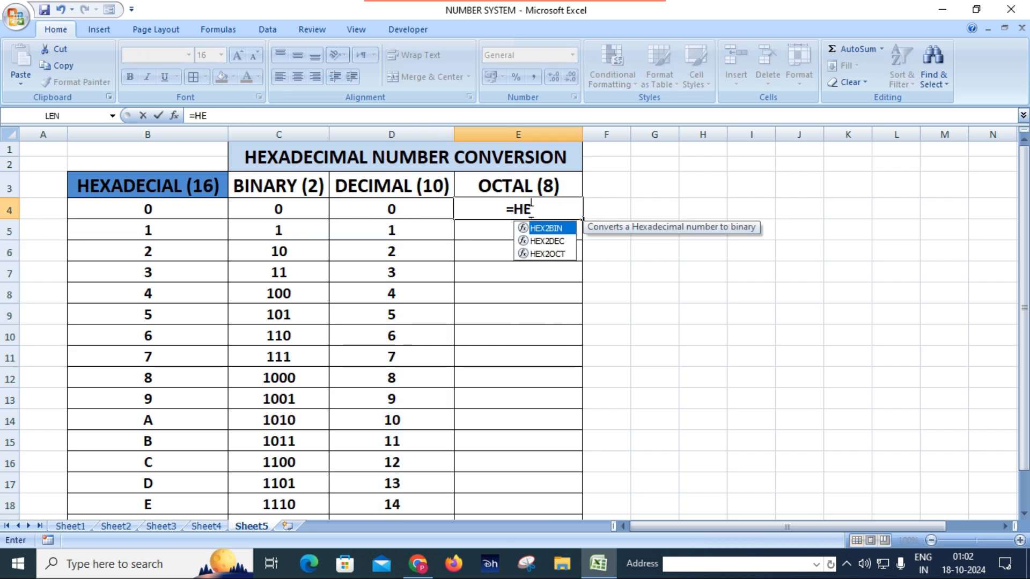
pyautogui.press('Down')
pyautogui.press('Down')
pyautogui.press('Tab')
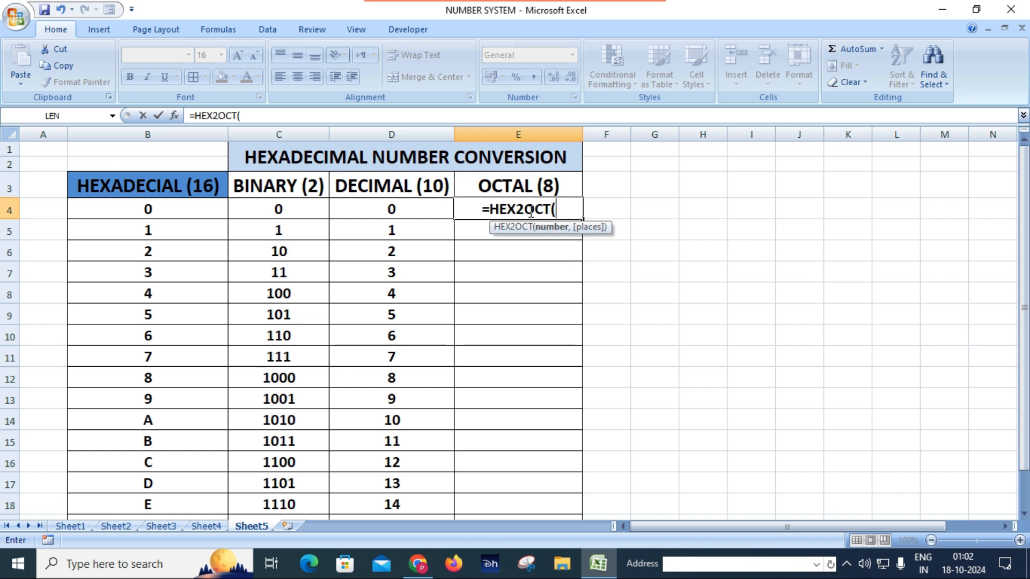
pyautogui.click(172, 212)
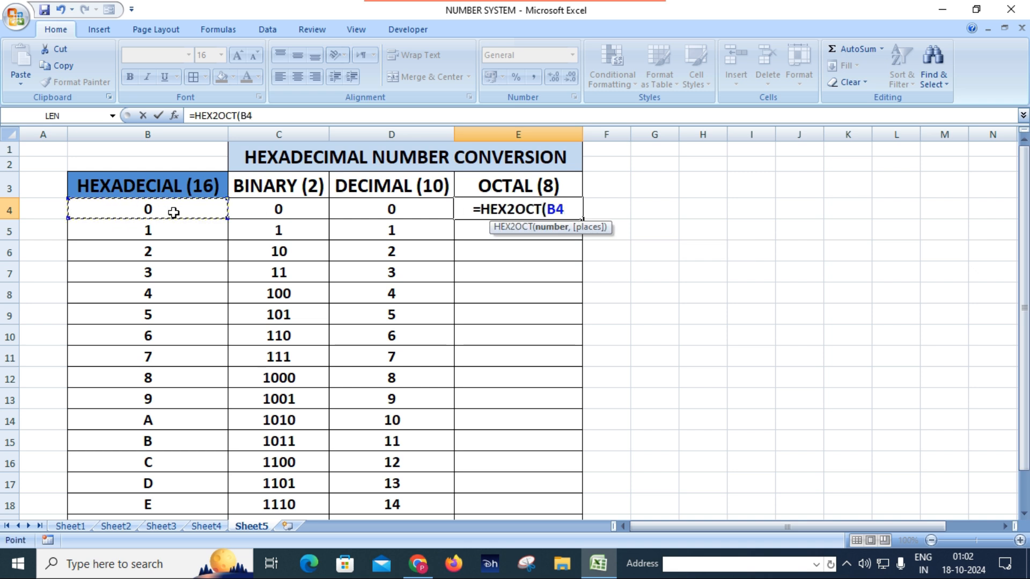
pyautogui.write(')')
pyautogui.press('Return')
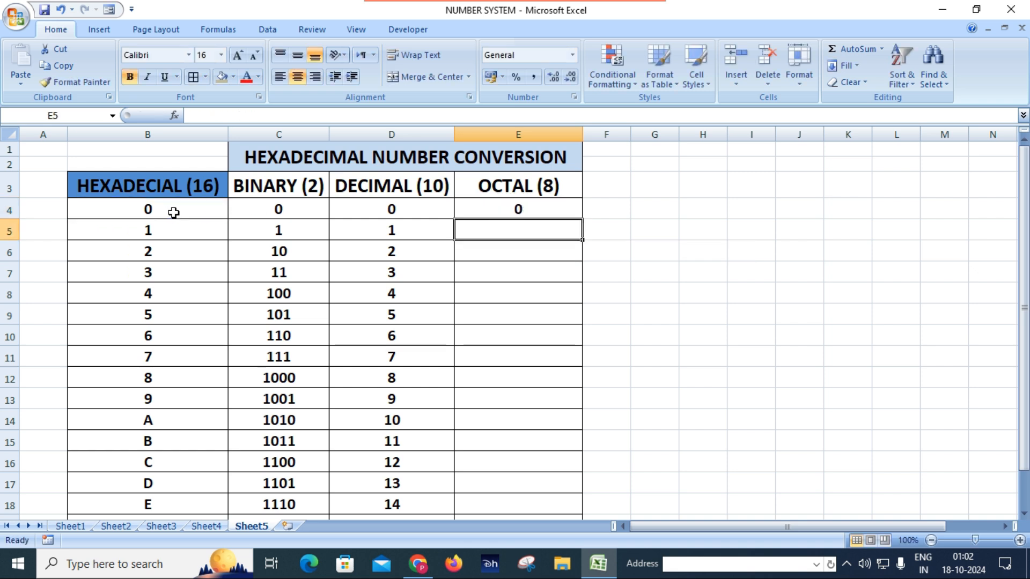
# Step: Fill the HEX2OCT formula from E4 down the octal column to E19 and check the converted values
pyautogui.click(541, 209)
pyautogui.doubleClick(583, 219)
pyautogui.click(531, 357)
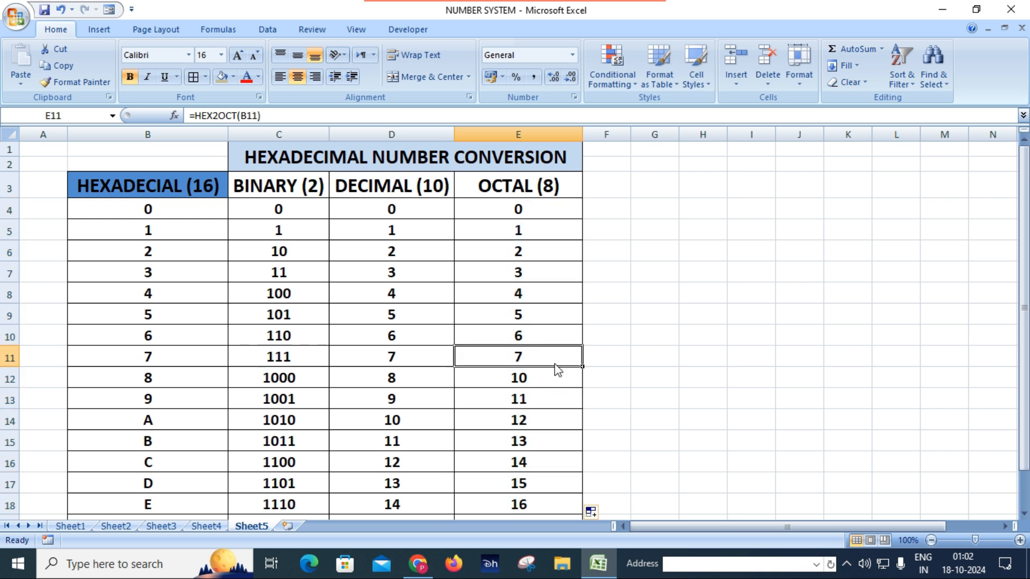
pyautogui.scroll(-1, 547, 368)
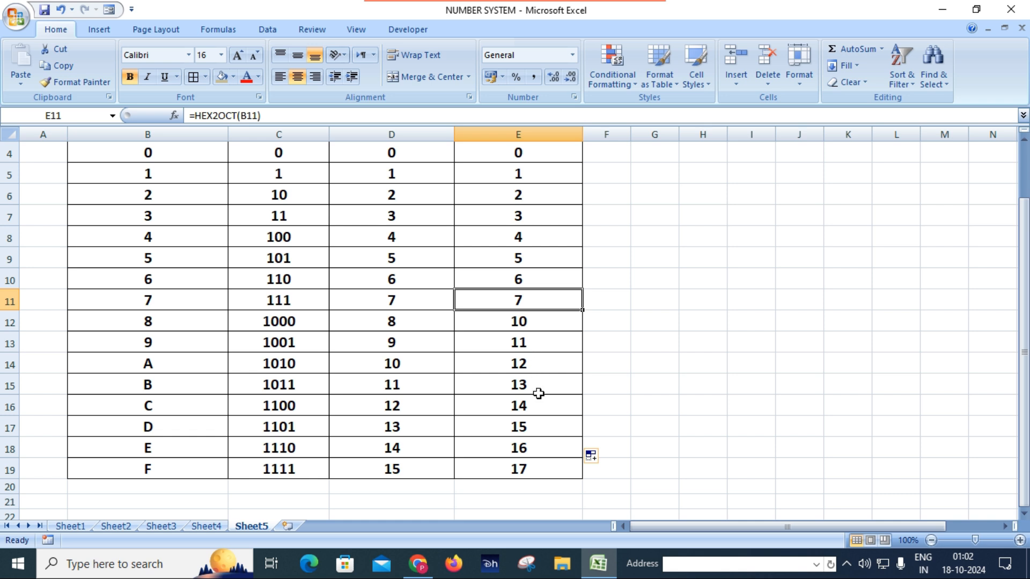
pyautogui.click(530, 471)
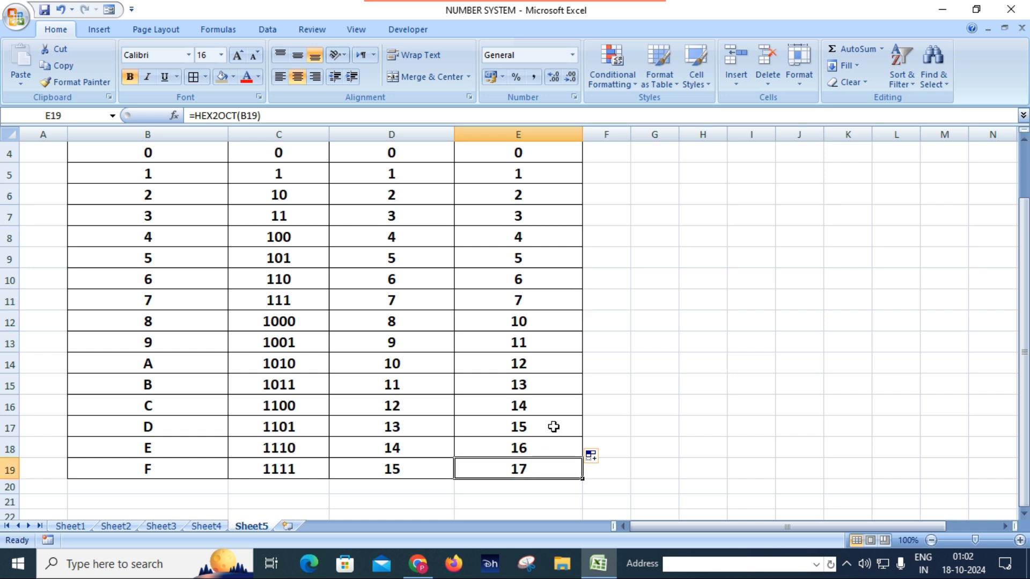
pyautogui.scroll(1, 552, 425)
pyautogui.scroll(-2, 544, 374)
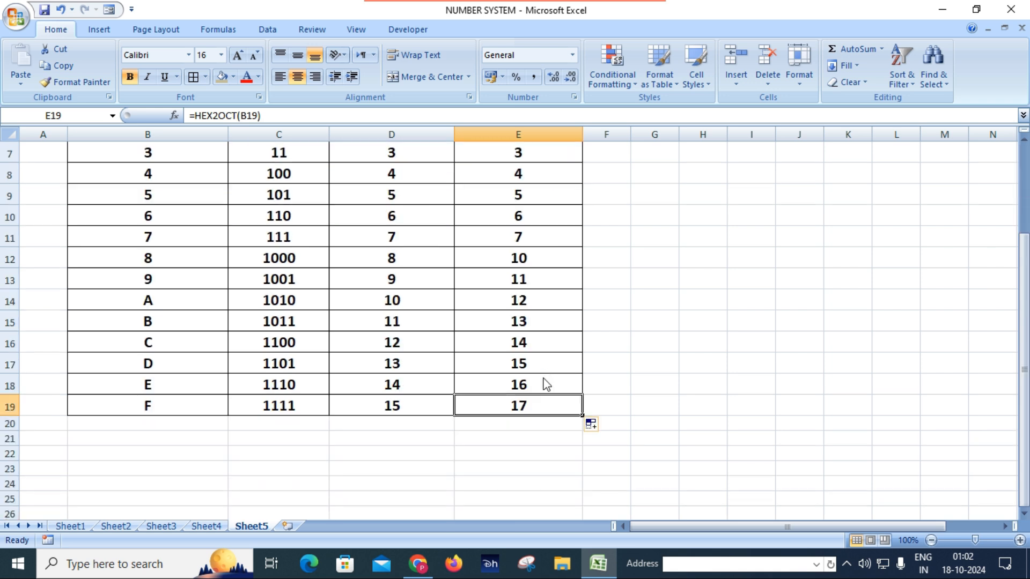
pyautogui.scroll(2, 537, 368)
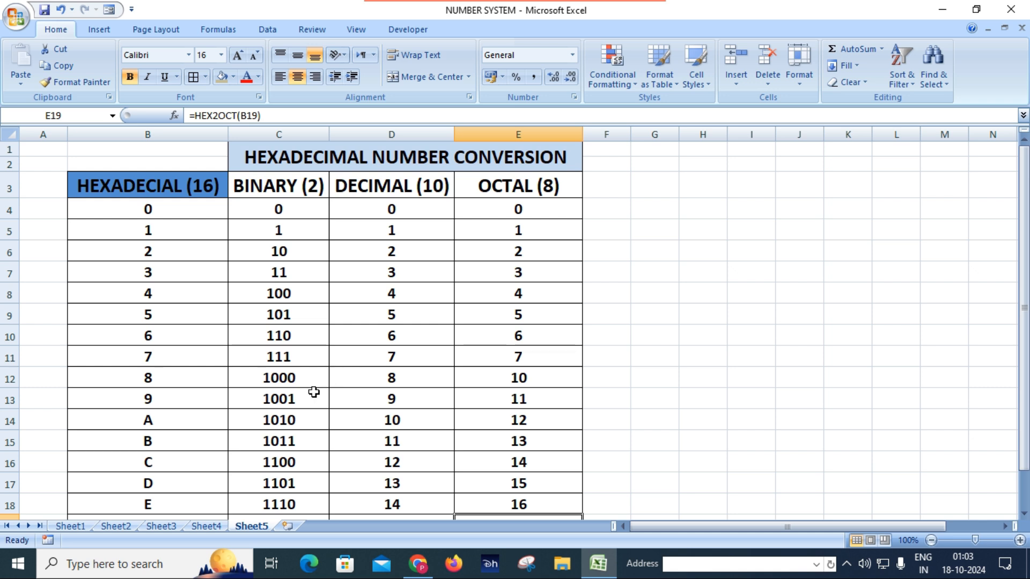
# Step: Review the octal, decimal and binary conversion tables on Sheet4, Sheet3 and Sheet2
pyautogui.click(211, 523)
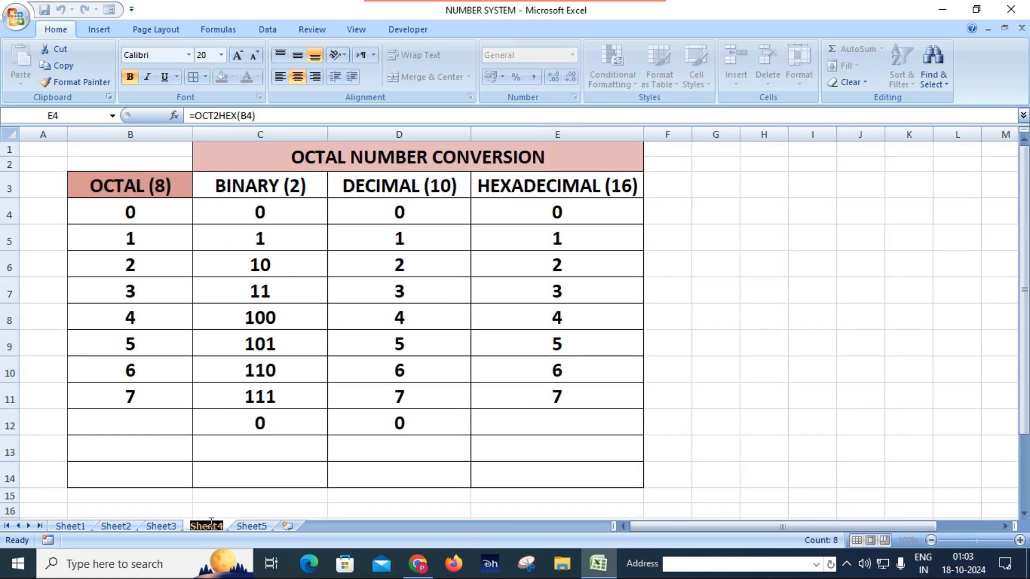
pyautogui.click(171, 526)
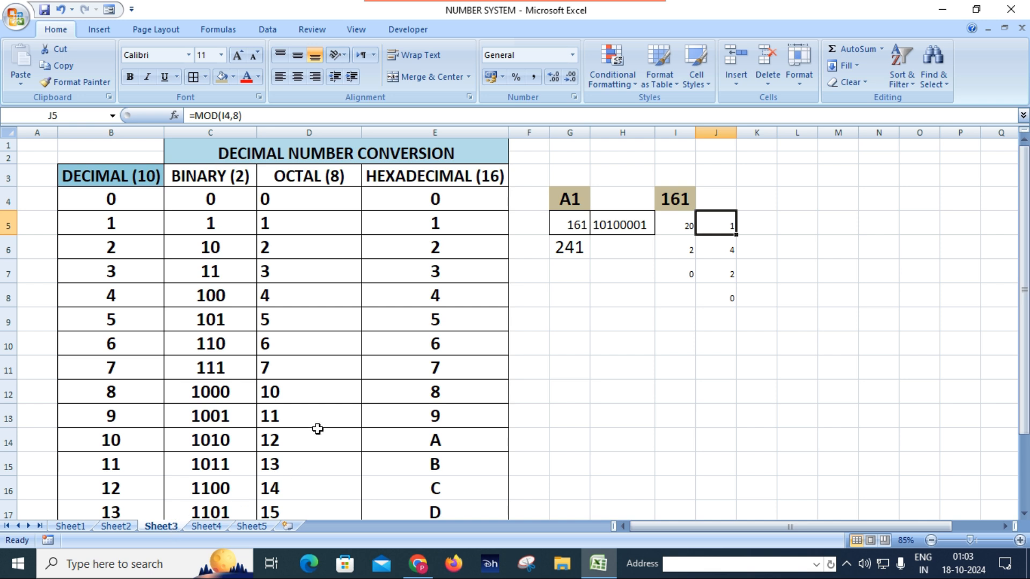
pyautogui.scroll(-2, 318, 428)
pyautogui.scroll(2, 318, 428)
pyautogui.click(114, 525)
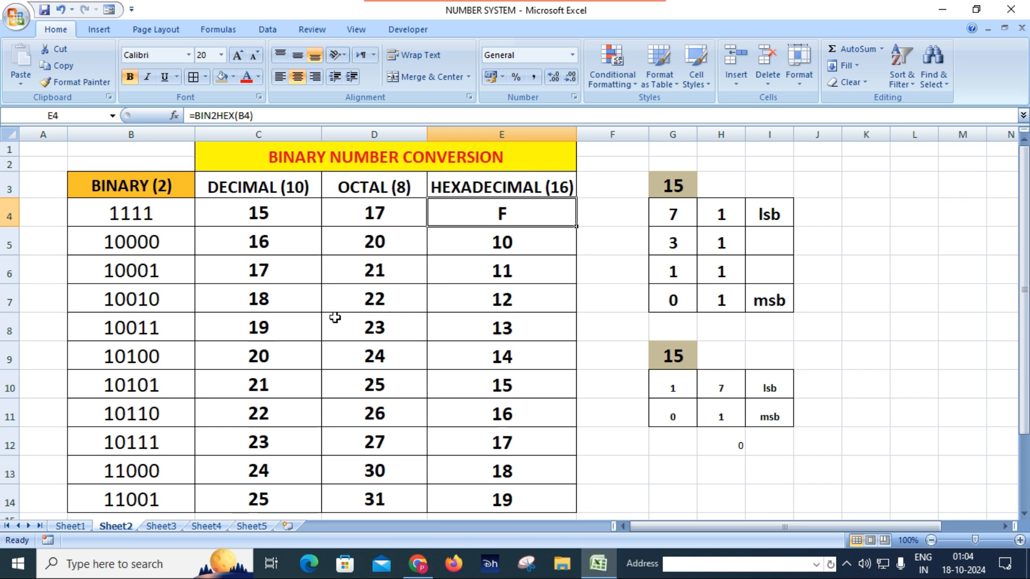
pyautogui.scroll(-2, 309, 322)
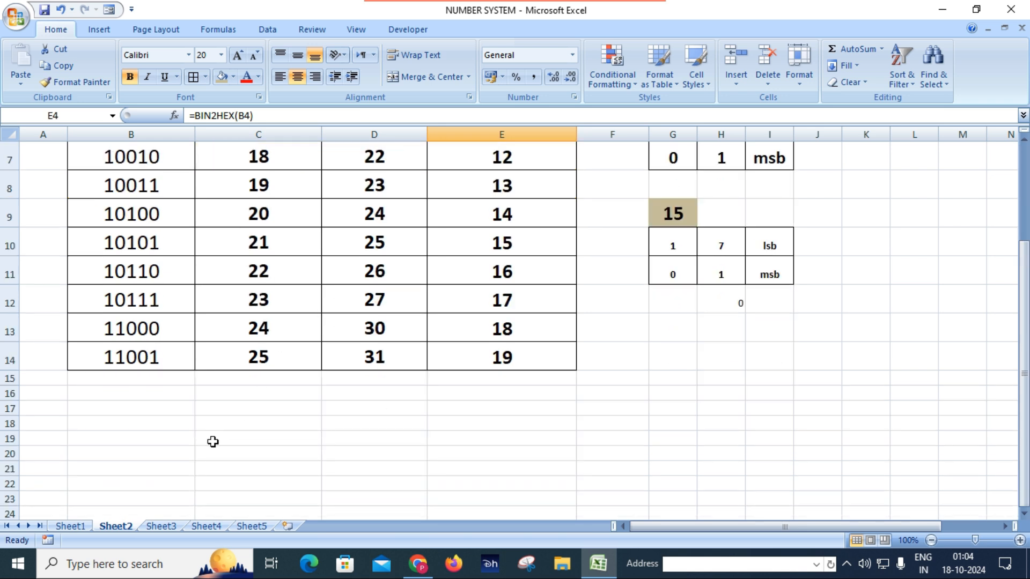
pyautogui.scroll(2, 212, 438)
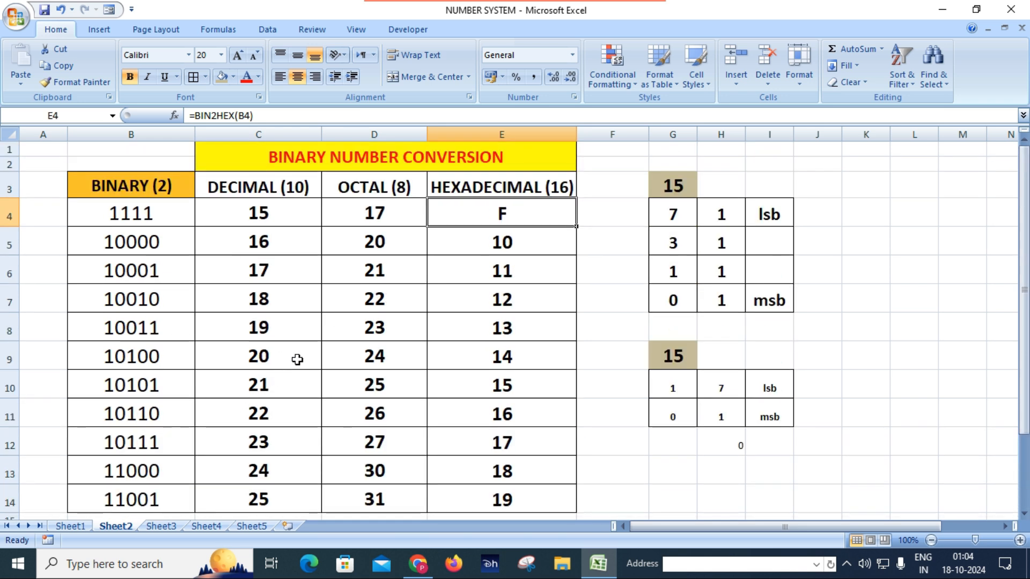